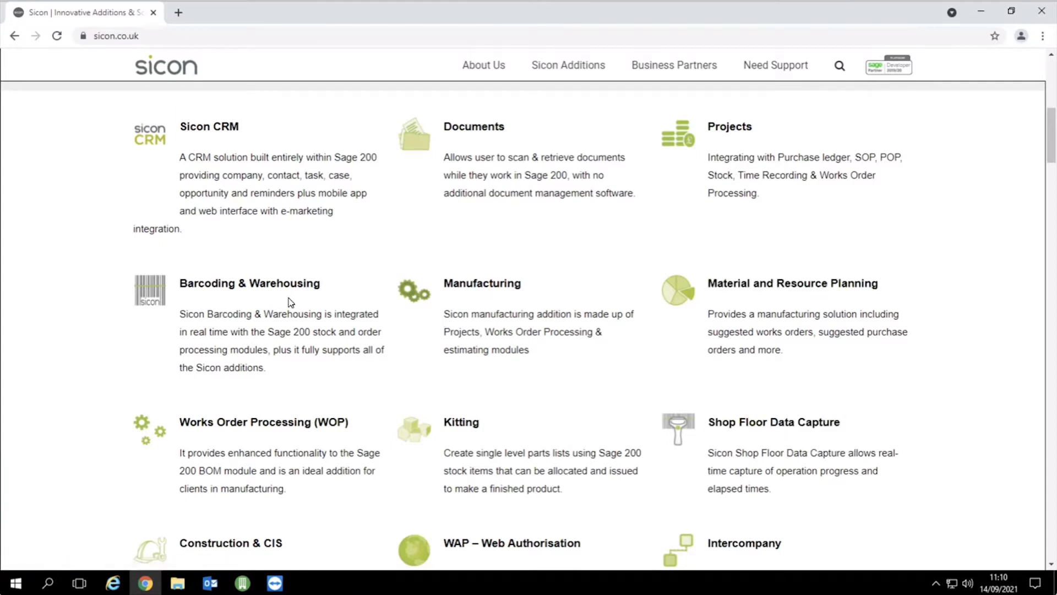
Minimize Chrome to return to Sage 200's Getting started home page
left_click(980, 12)
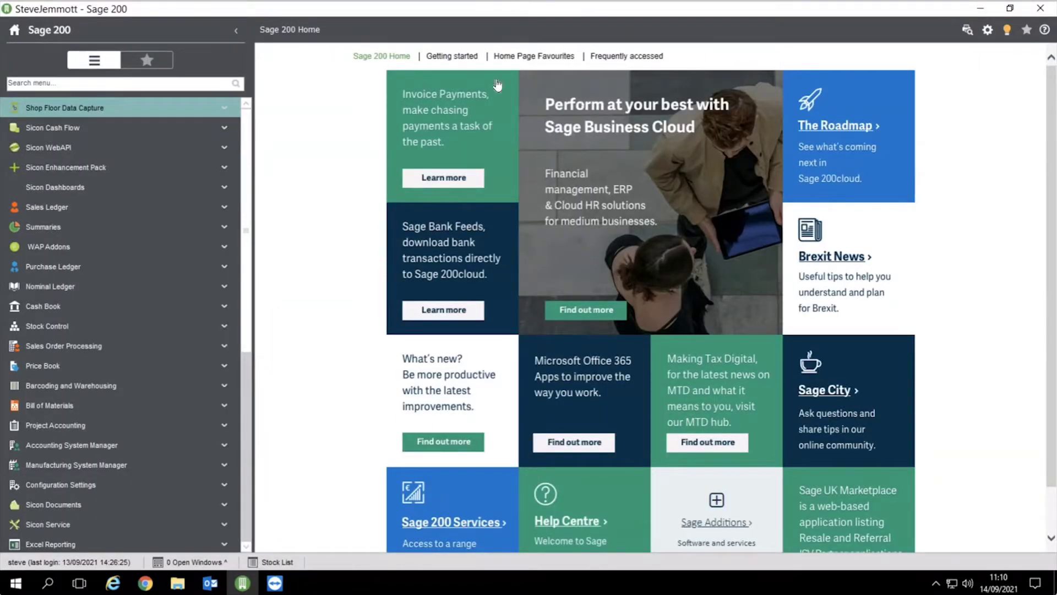
left_click(449, 57)
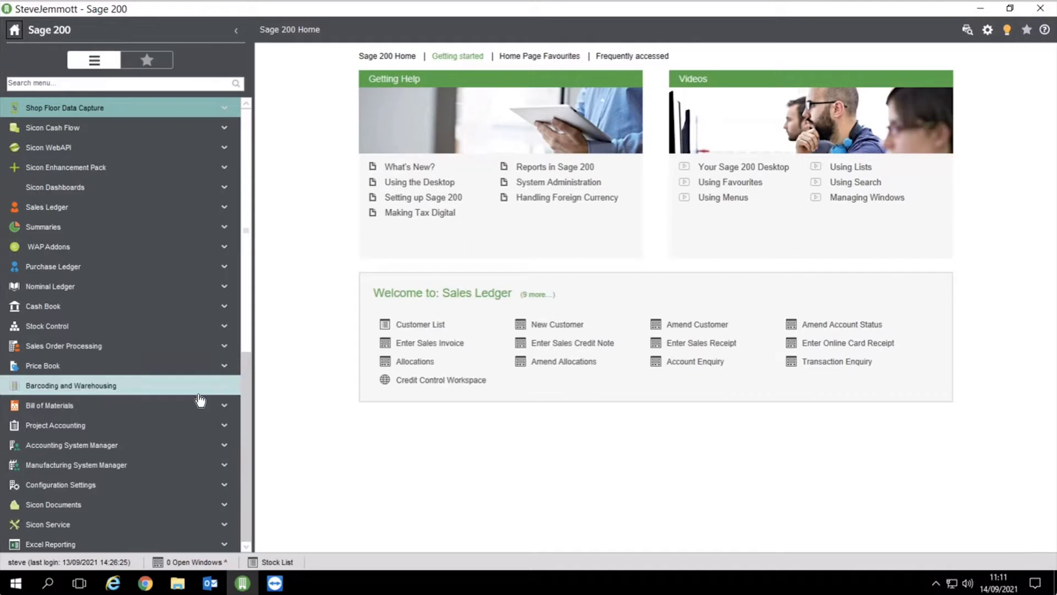
scroll(161, 392, "down", 5)
scroll(161, 392, "down", 1)
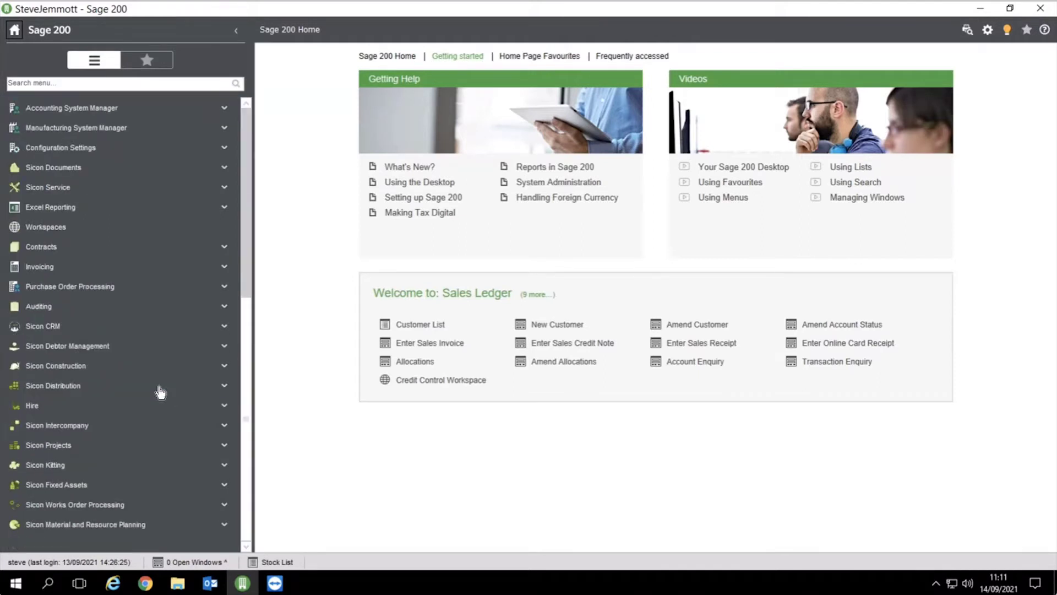
Browse the Works Order Processing options, then open the Stock List of ACS items
left_click(38, 514)
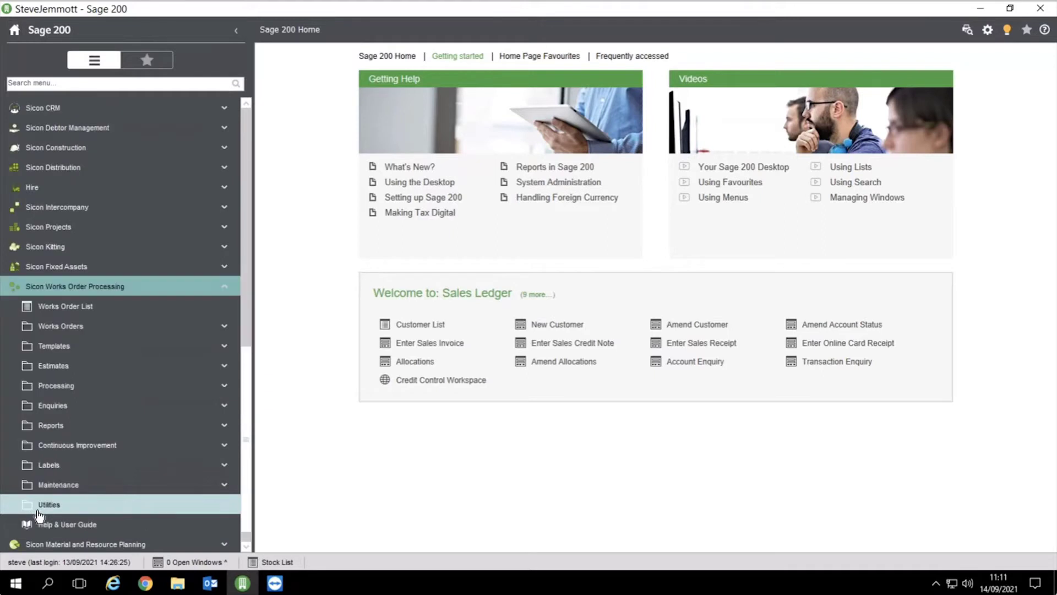
left_click(65, 333)
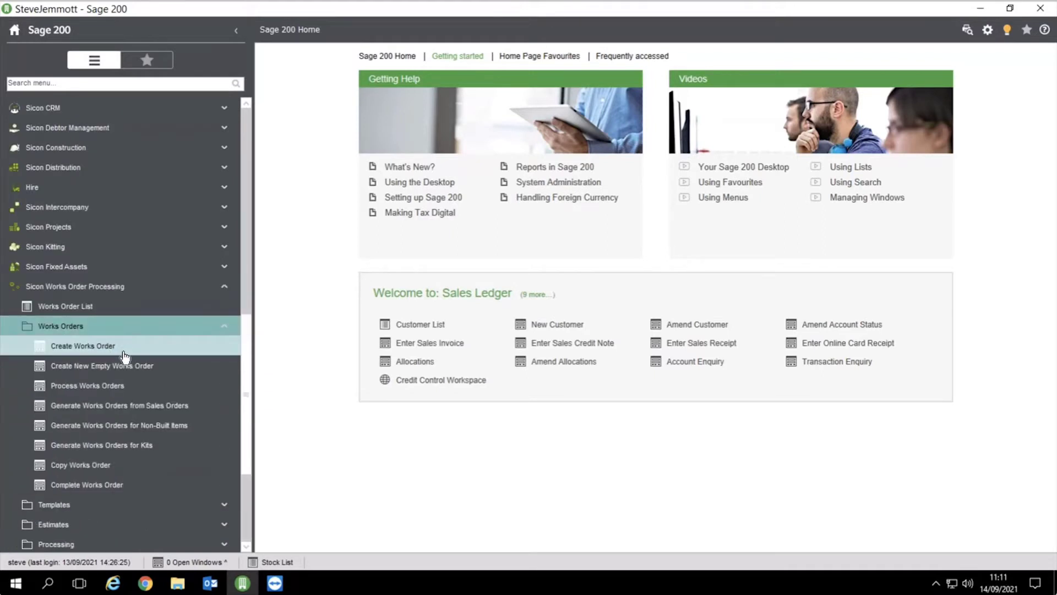
left_click(94, 286)
scroll(243, 330, "up", 10)
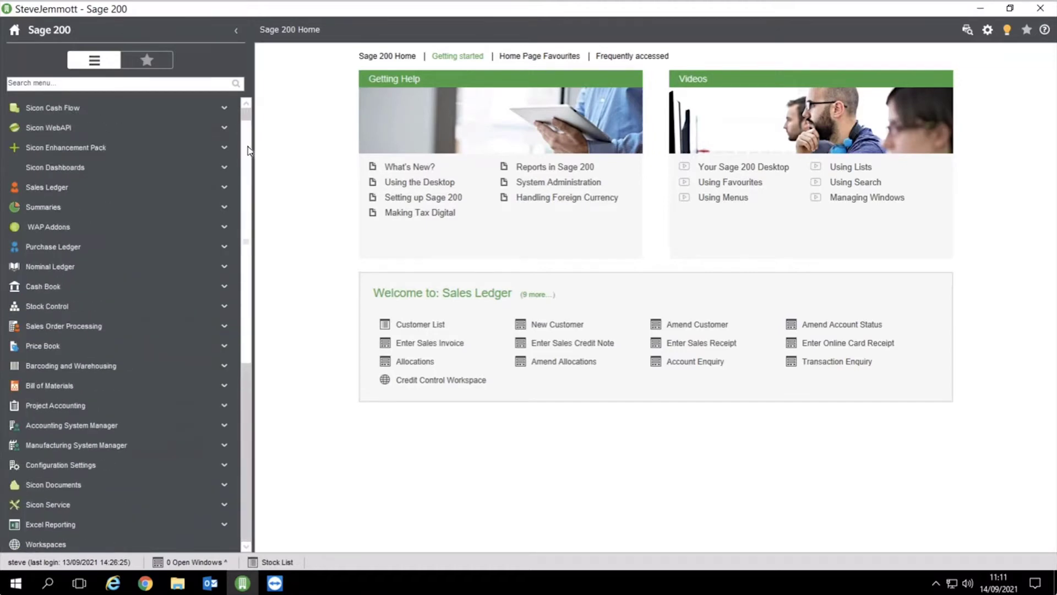
left_click(63, 304)
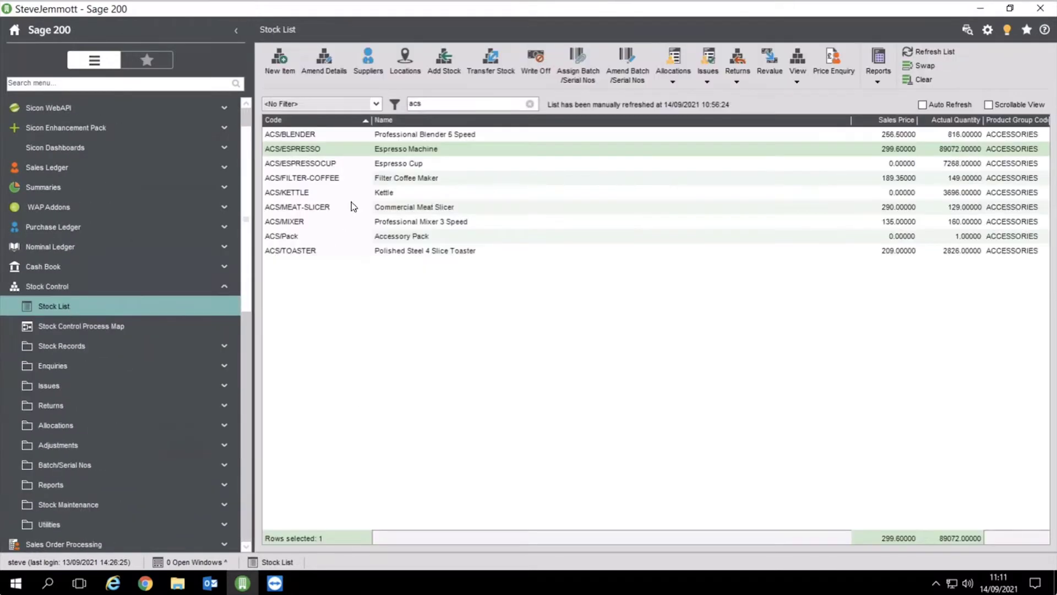
Open the ACS/ESPRESSO Espresso Machine stock record on its Locations tab
left_click(325, 63)
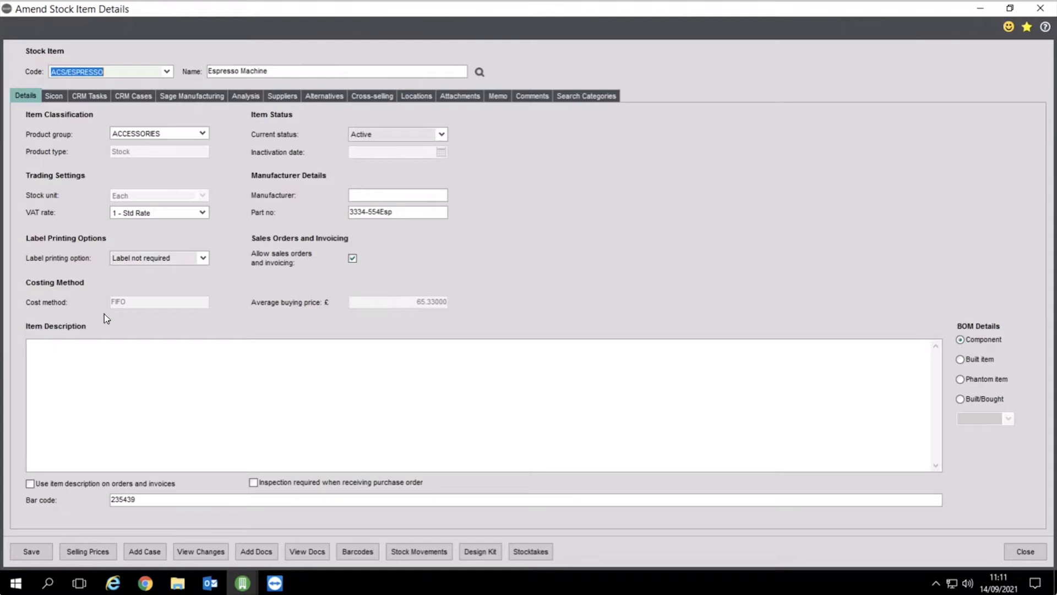
left_click(416, 96)
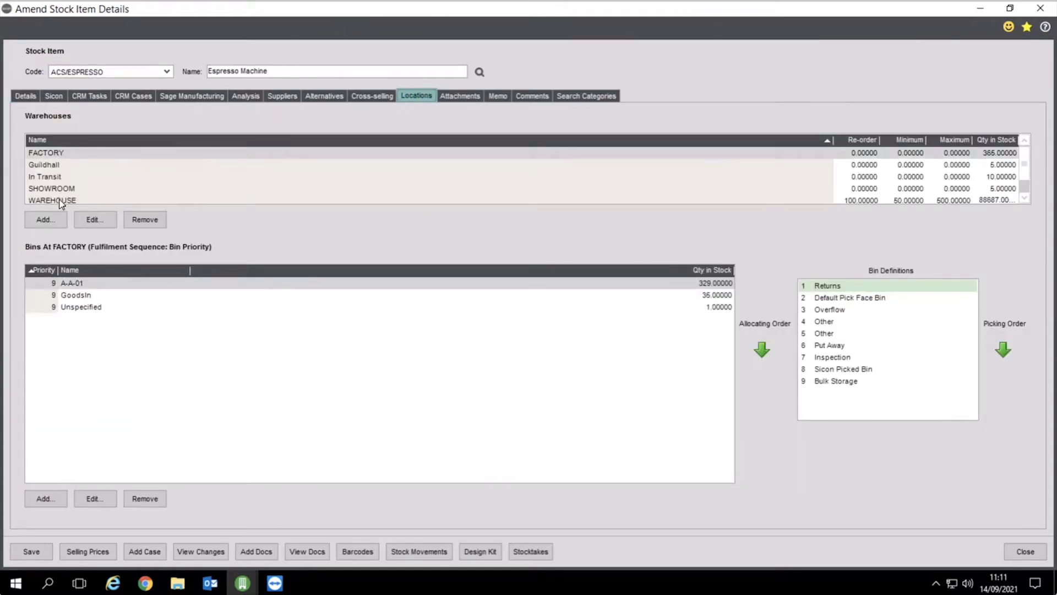
Show WAREHOUSE bins and review the Default Pick Face, Overflow and Bulk Storage bin definitions
left_click(58, 199)
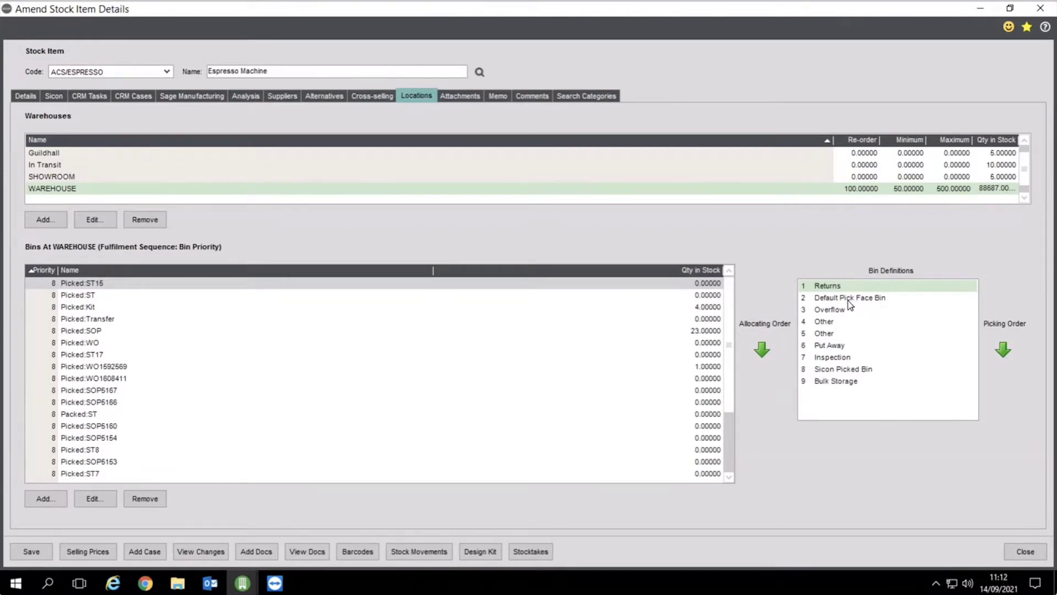
left_click(848, 300)
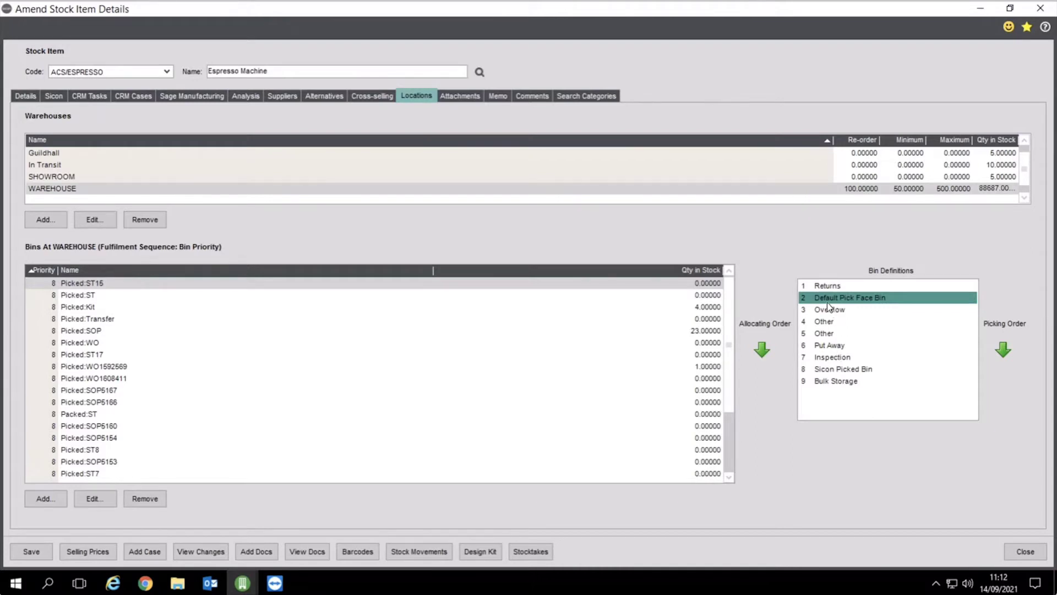
left_click(831, 311)
left_click(830, 383)
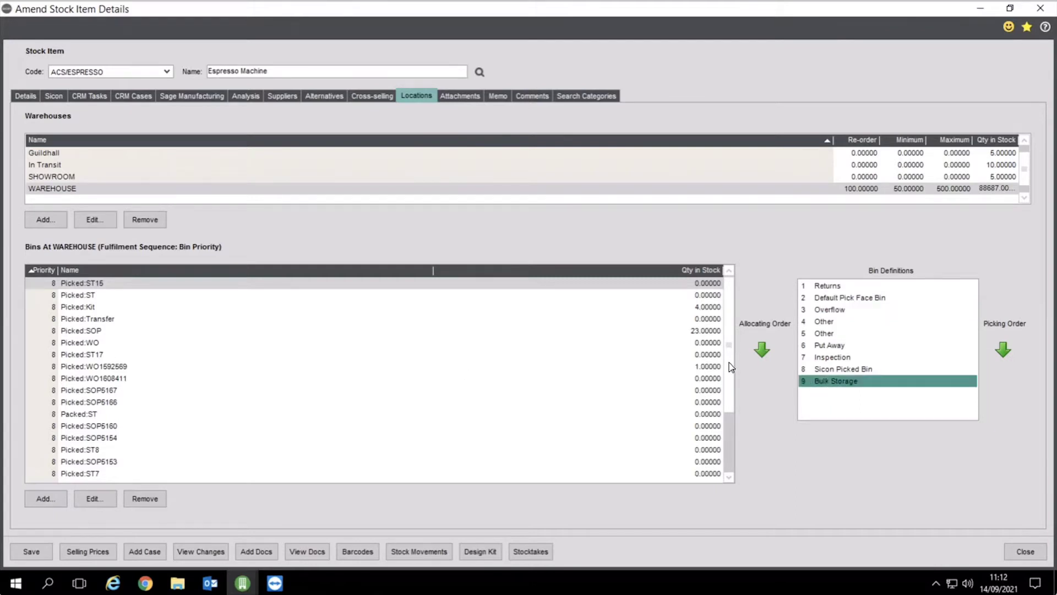
scroll(496, 385, "down", 3)
Inspect bin A-A-01 without changes, then view the Espresso Machine's suppliers
left_click(77, 414)
left_click(94, 498)
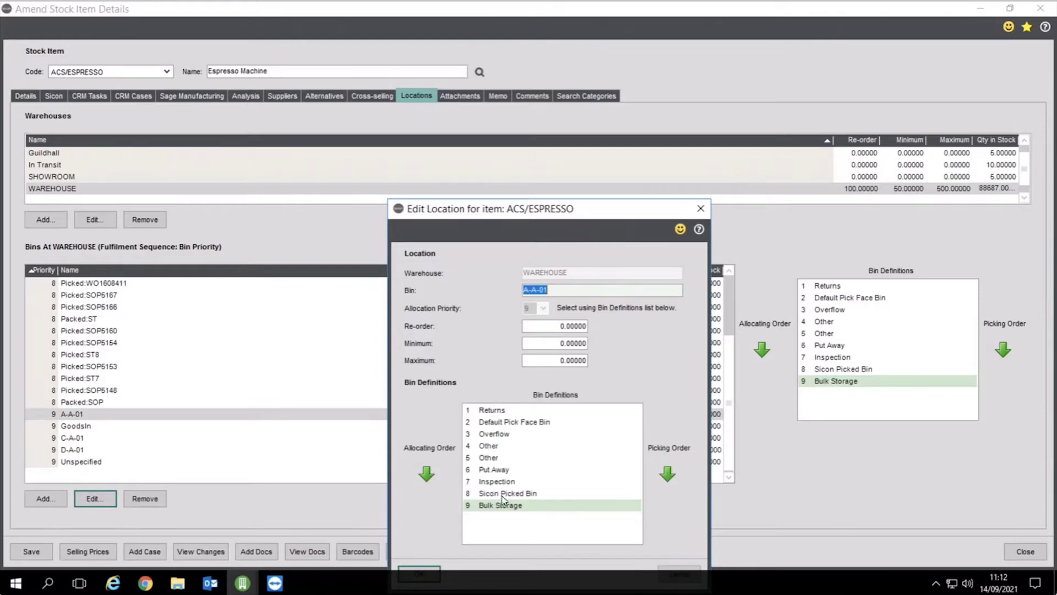
left_click(700, 210)
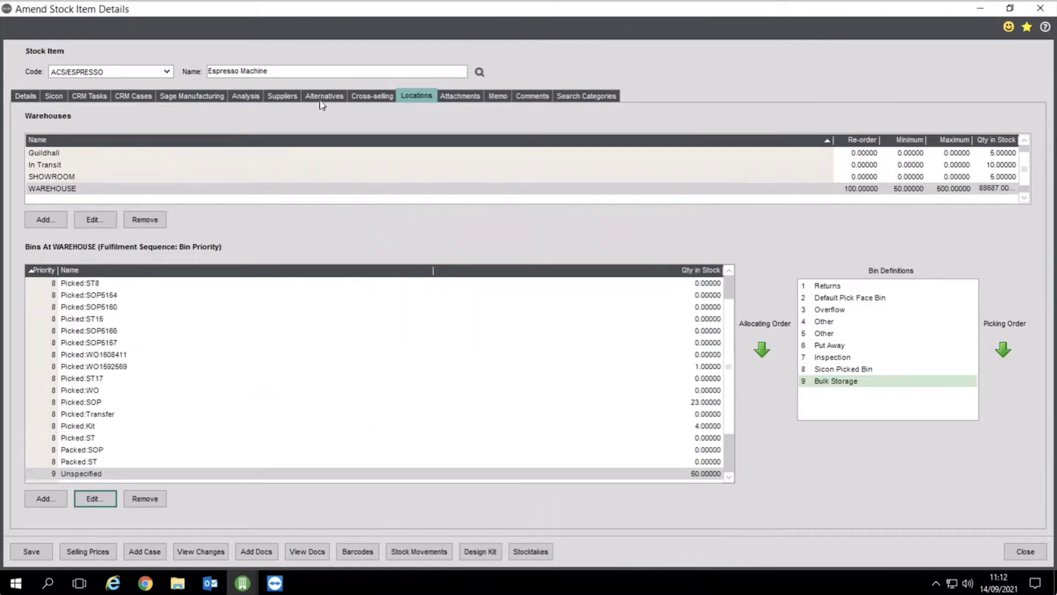
left_click(279, 99)
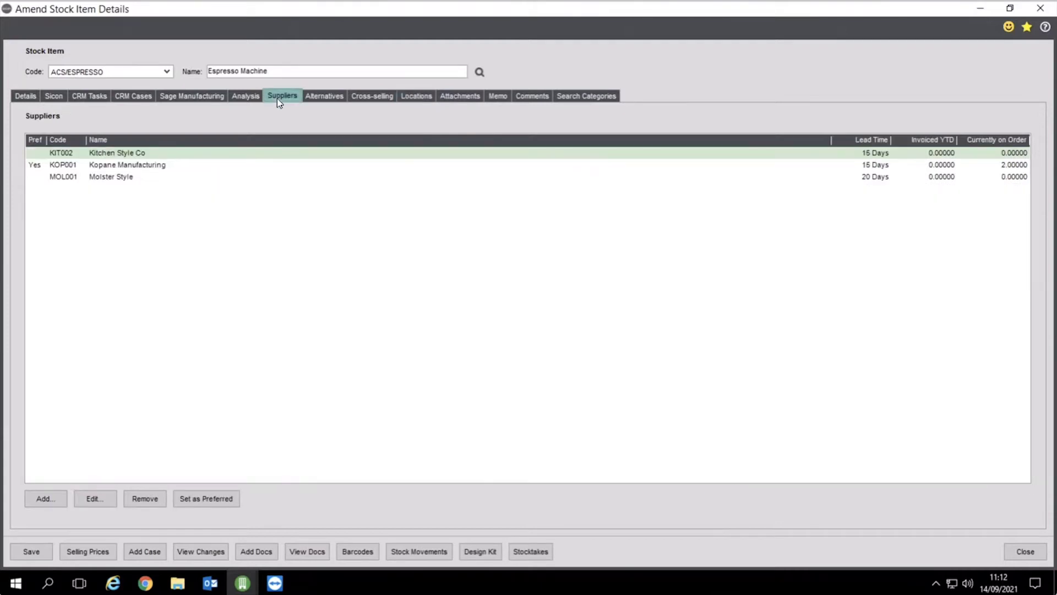
Check KOP001 Kopane Manufacturing's 15-day lead time and quantities unchanged, then show the Sicon tab
left_click(44, 170)
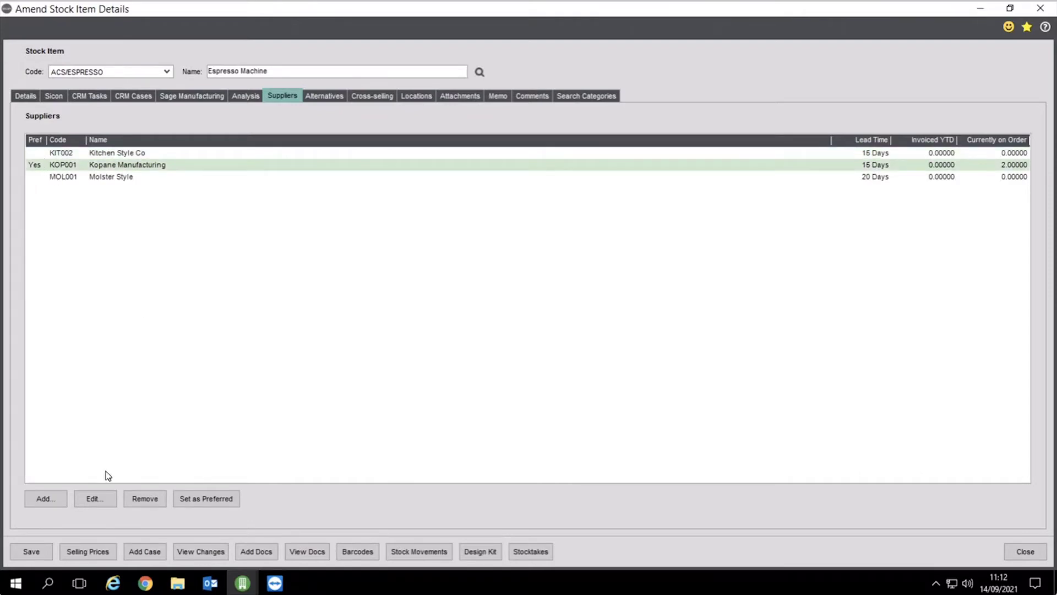
left_click(106, 499)
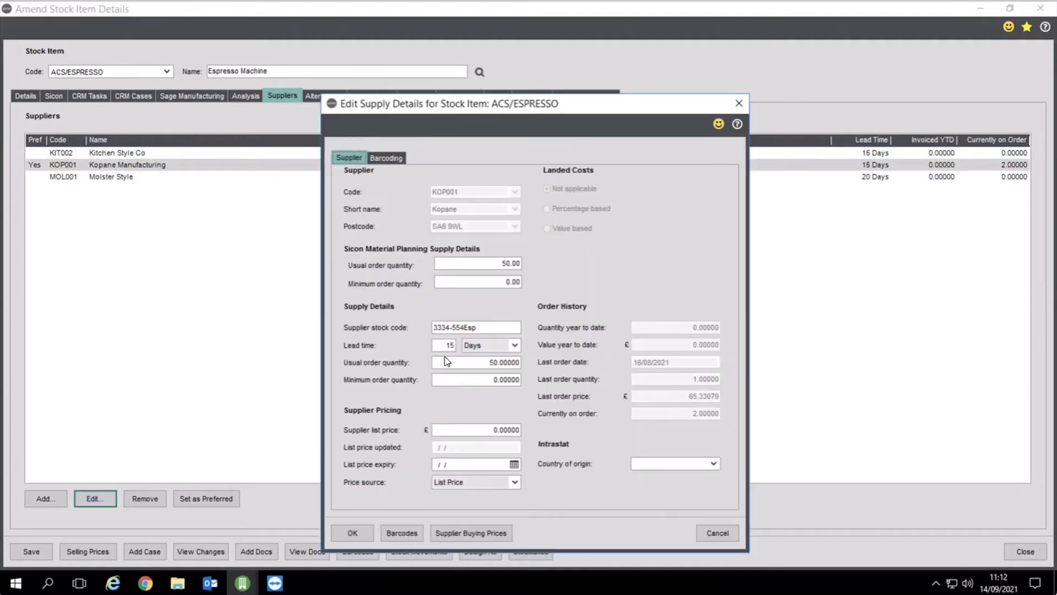
left_click(440, 346)
left_click(715, 534)
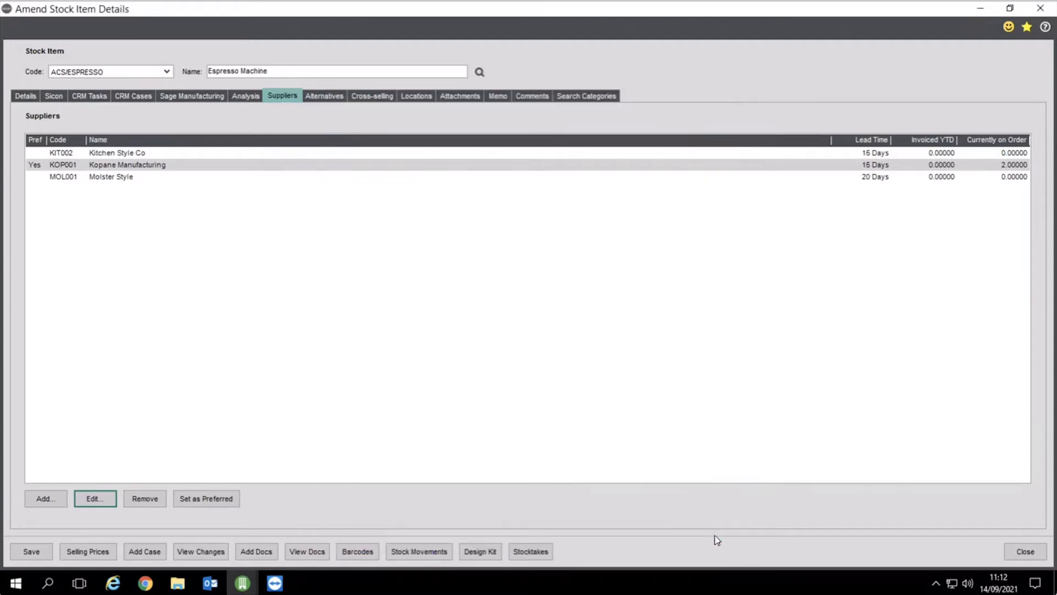
left_click(60, 98)
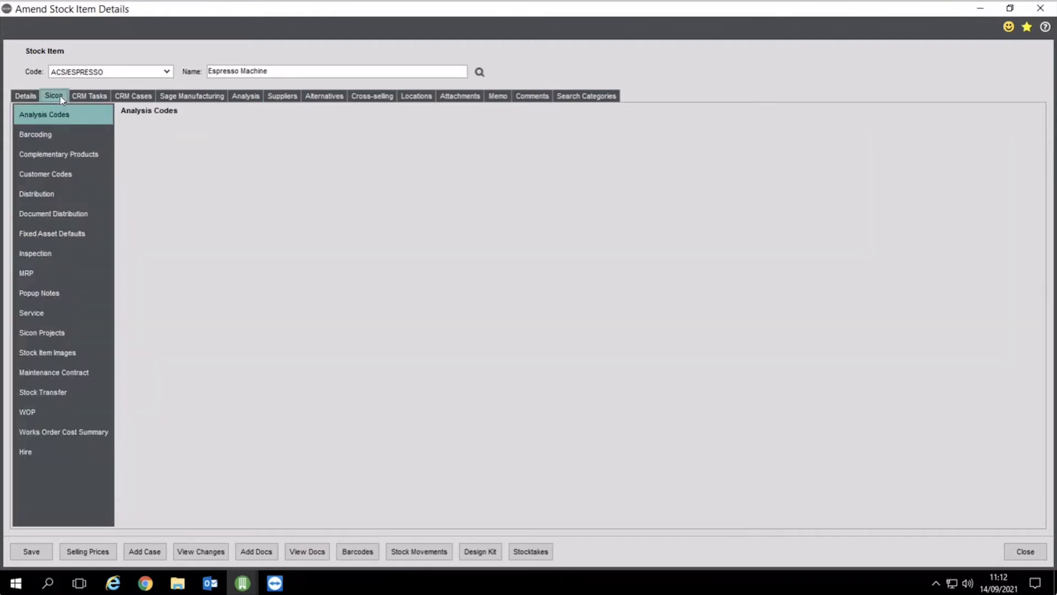
Review the Espresso Machine's Sicon Barcoding and MRP settings, then close the record
left_click(50, 135)
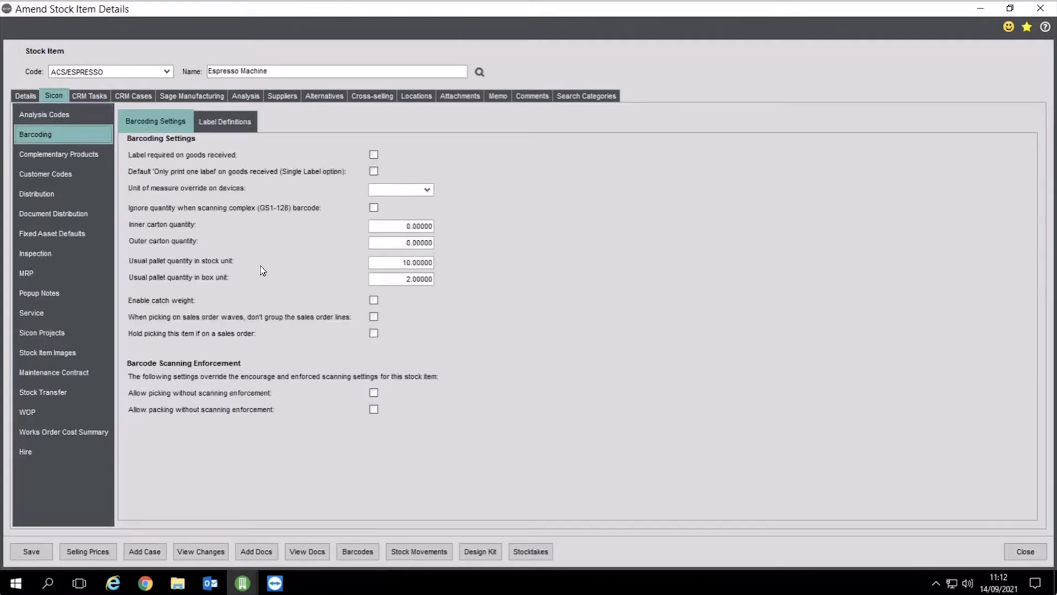
left_click(34, 276)
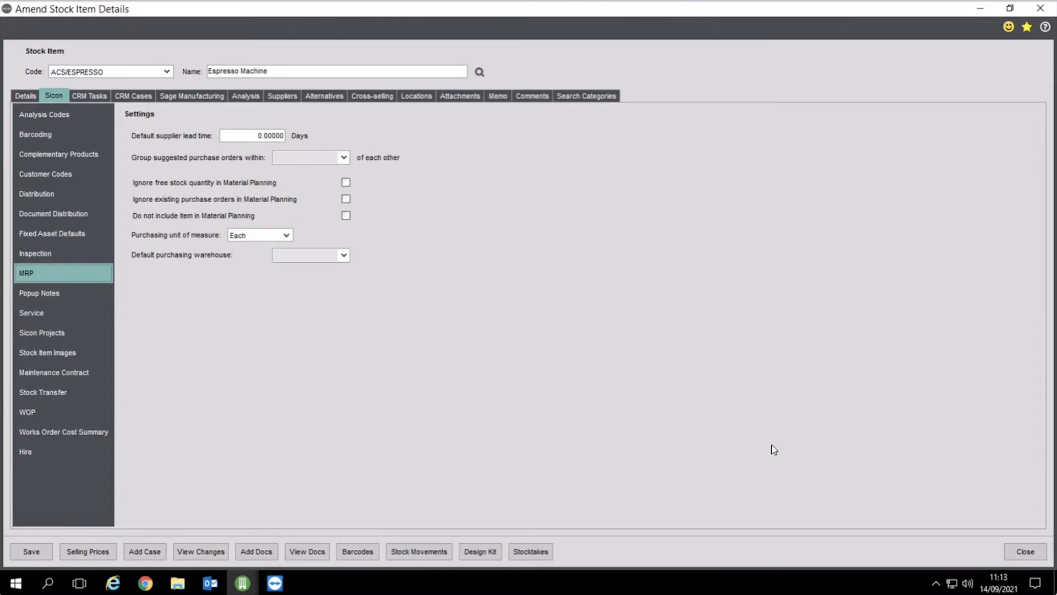
left_click(1028, 553)
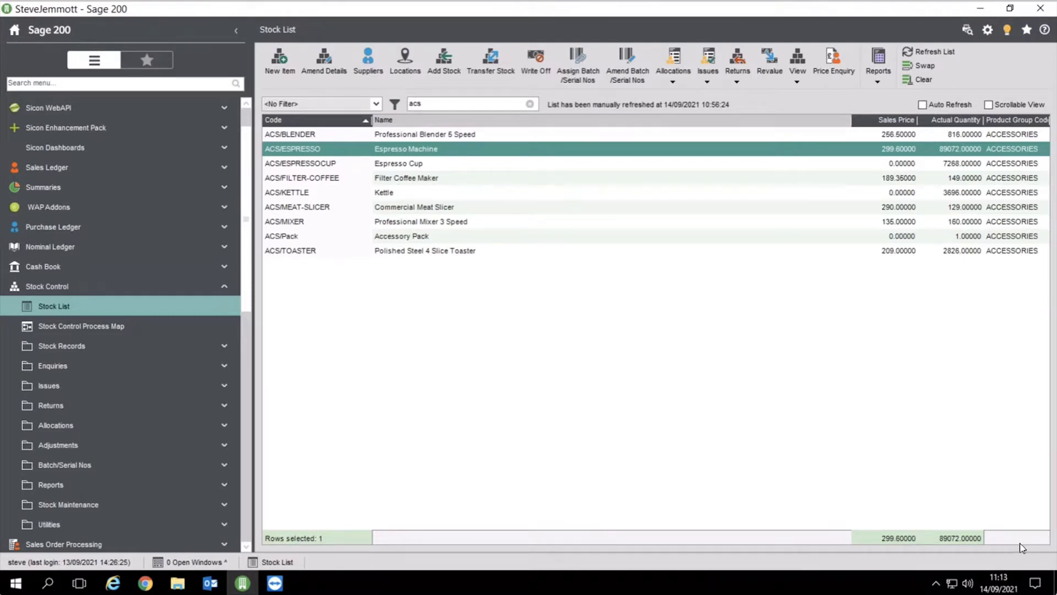
Open BS/ARIZONA/BOM, Arizona Beech Basic Kitchen revision 0.25, for amending from the Bill of Materials List
left_click(137, 286)
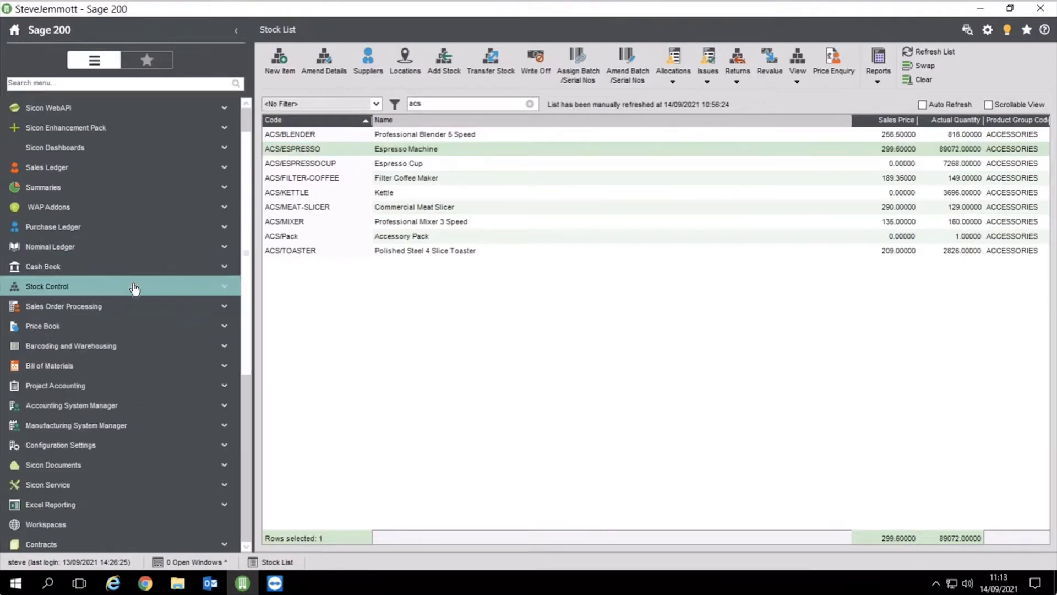
left_click(112, 346)
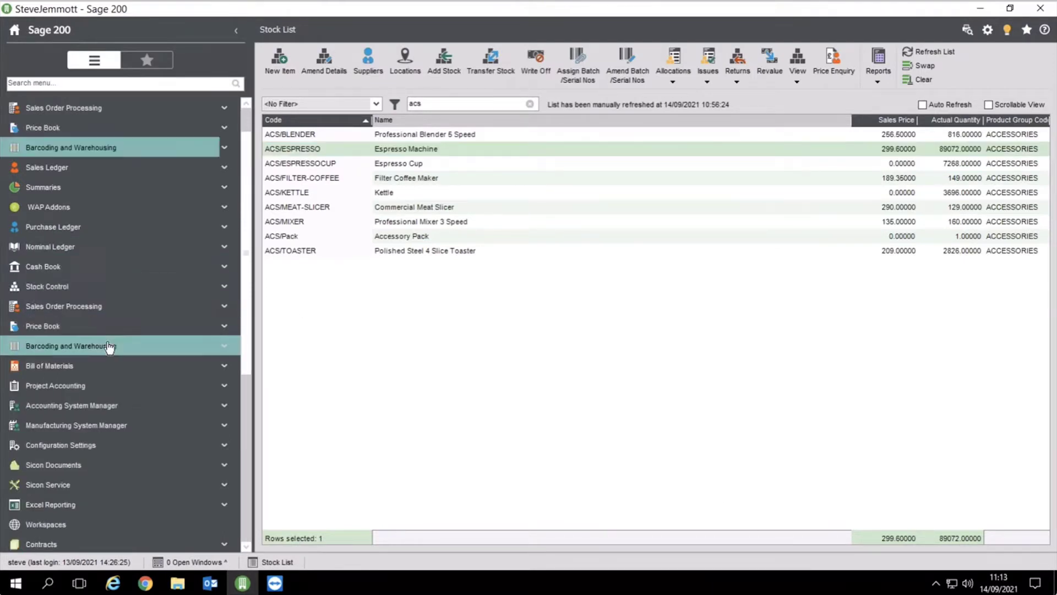
left_click(81, 150)
left_click(81, 167)
left_click(83, 207)
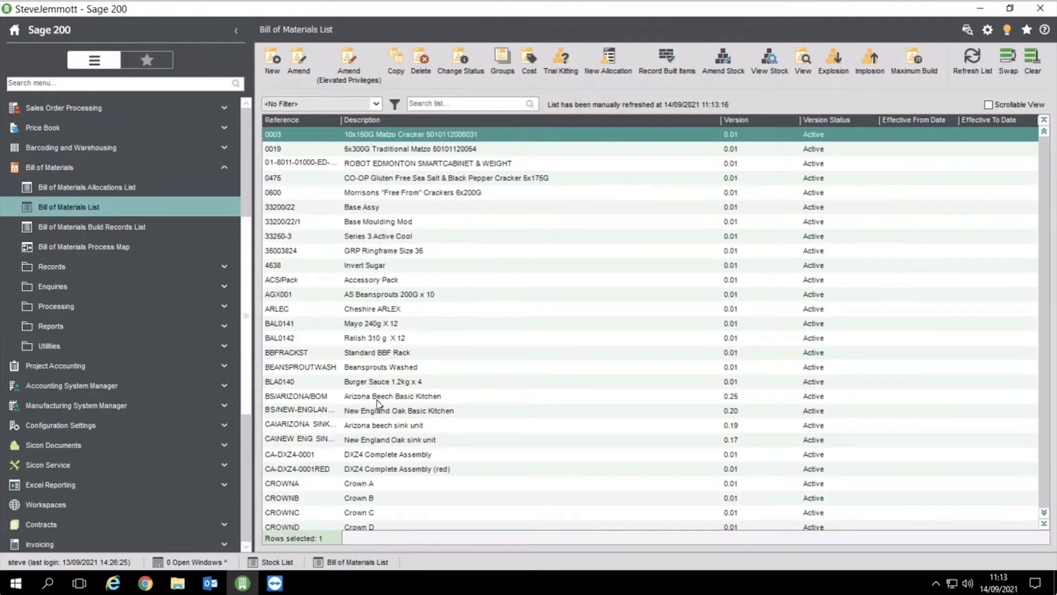
left_click(363, 484)
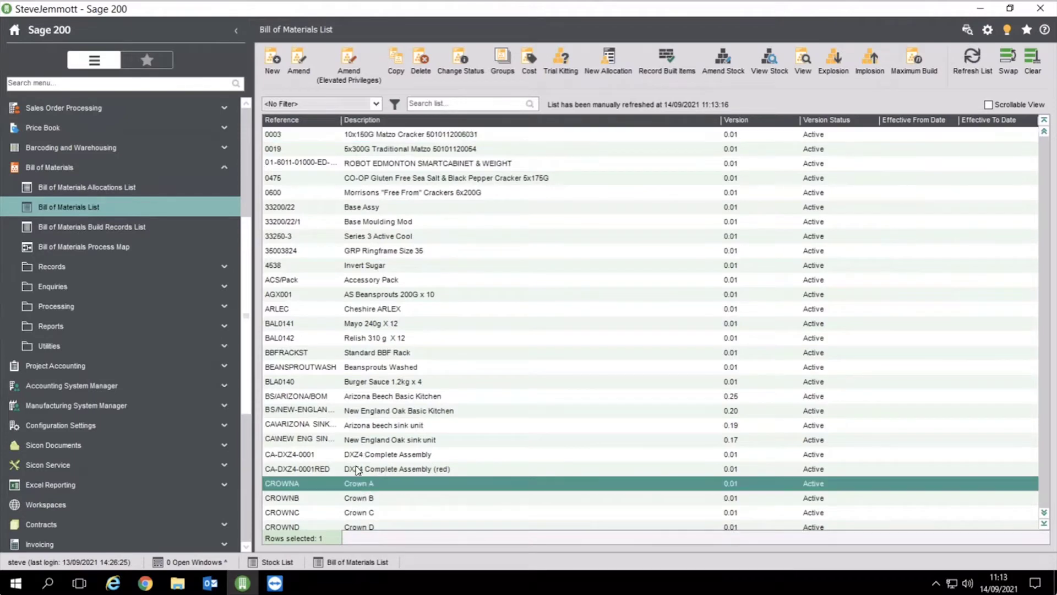
left_click(363, 396)
left_click(349, 65)
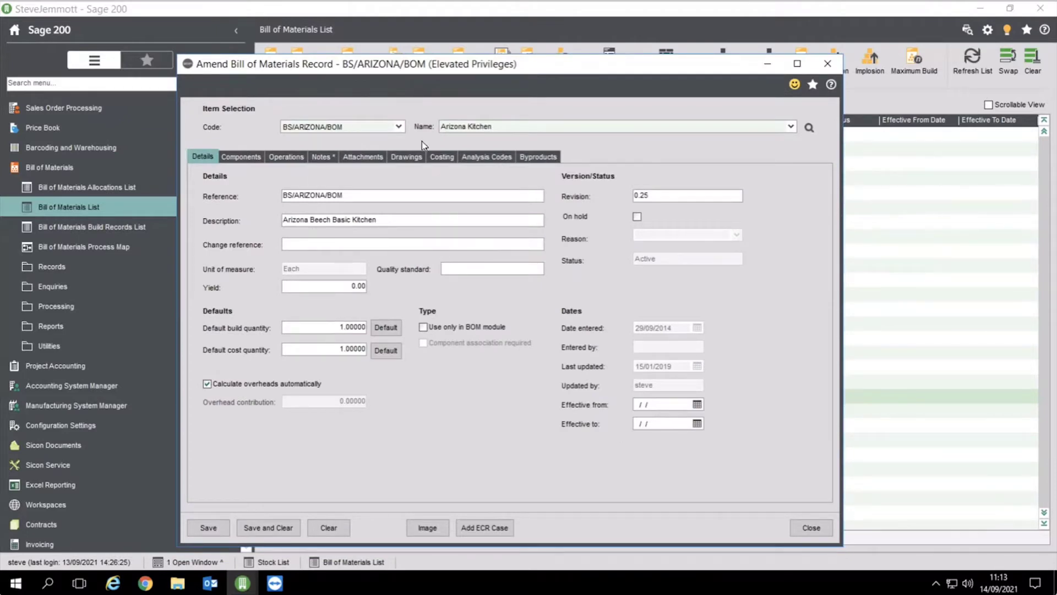
Review the BOM's components and operations, then edit Plumber operation sequence 12.00
left_click(241, 157)
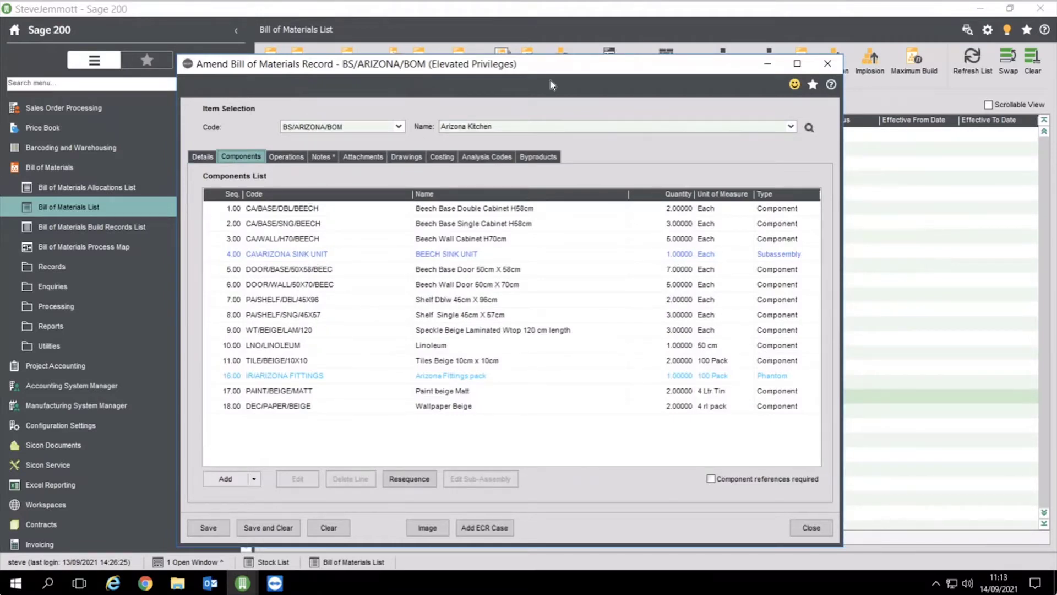
left_click_drag(551, 70, 643, 73)
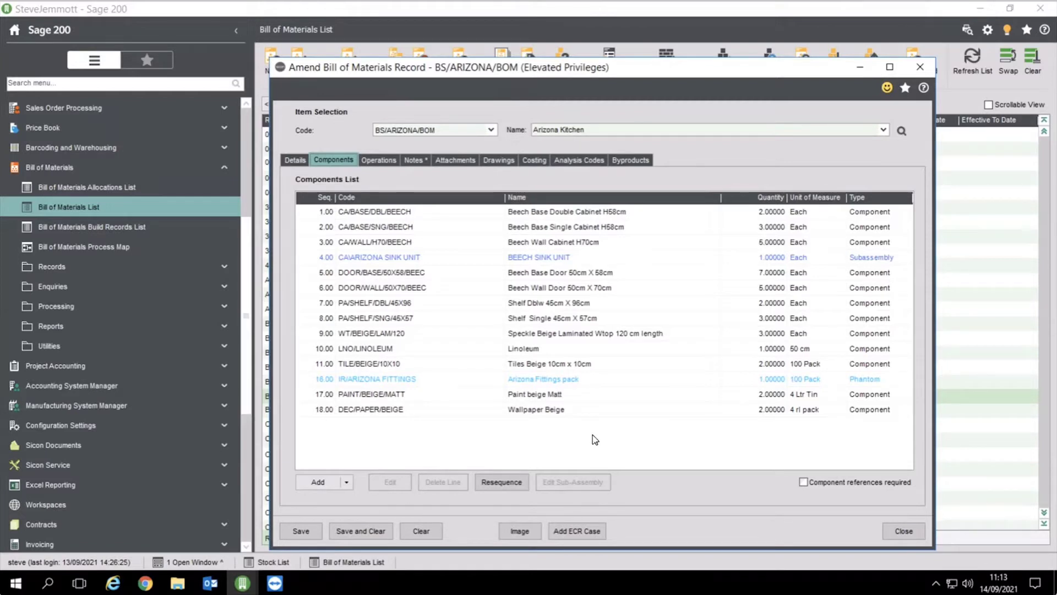
left_click(369, 160)
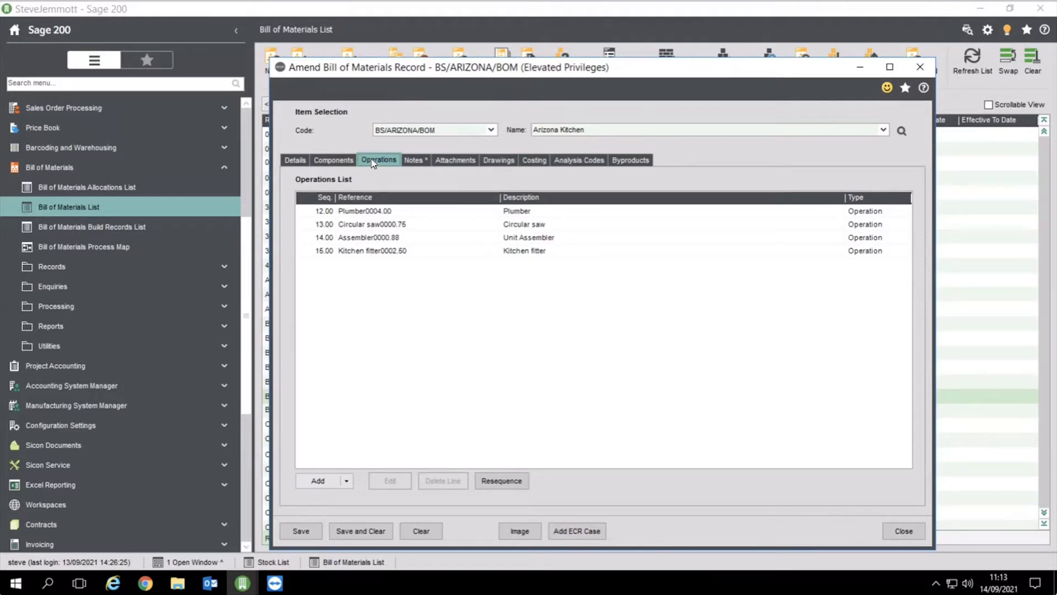
left_click(494, 210)
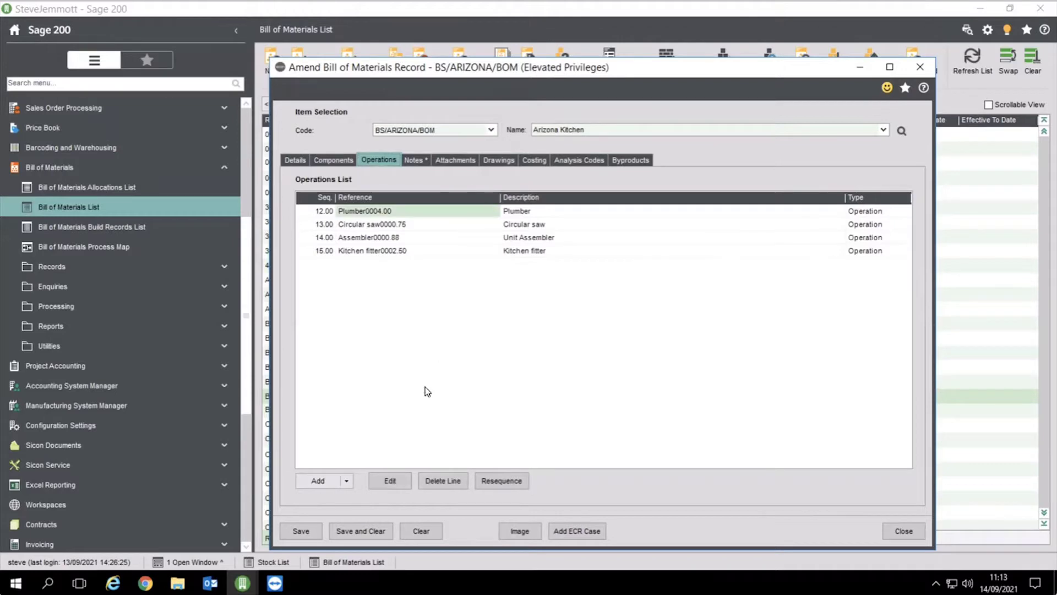
left_click(390, 481)
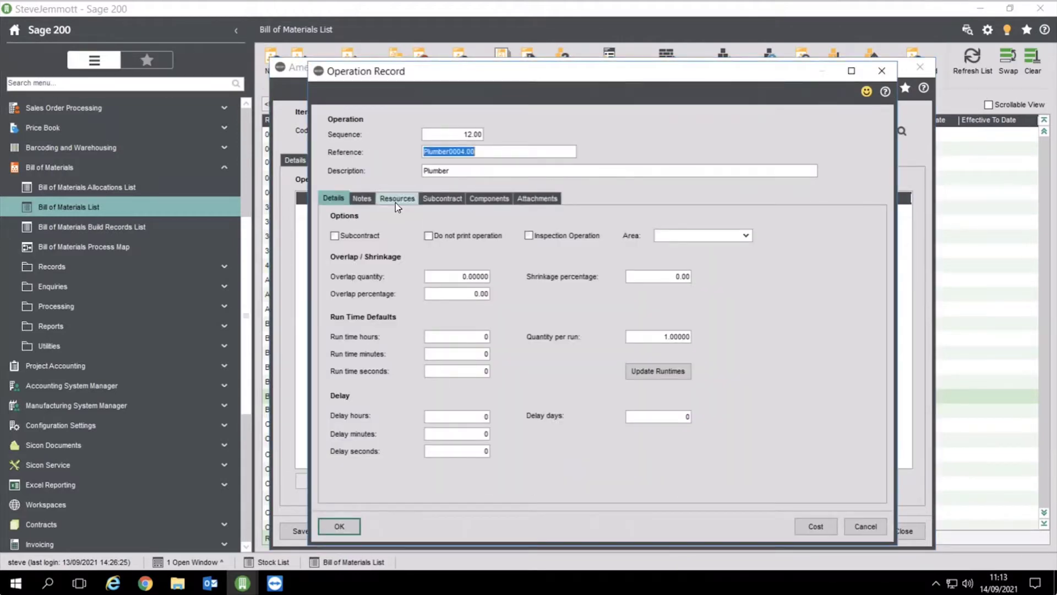
Inspect the Plumber operation's setup machine and labour resources, then close the operation and the BOM
left_click(396, 199)
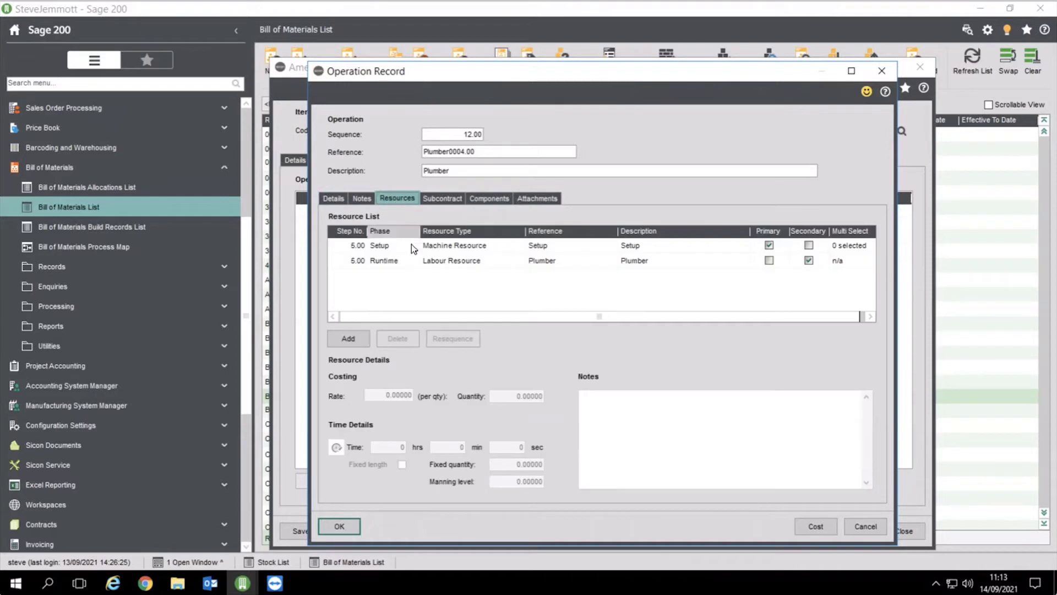
left_click(443, 250)
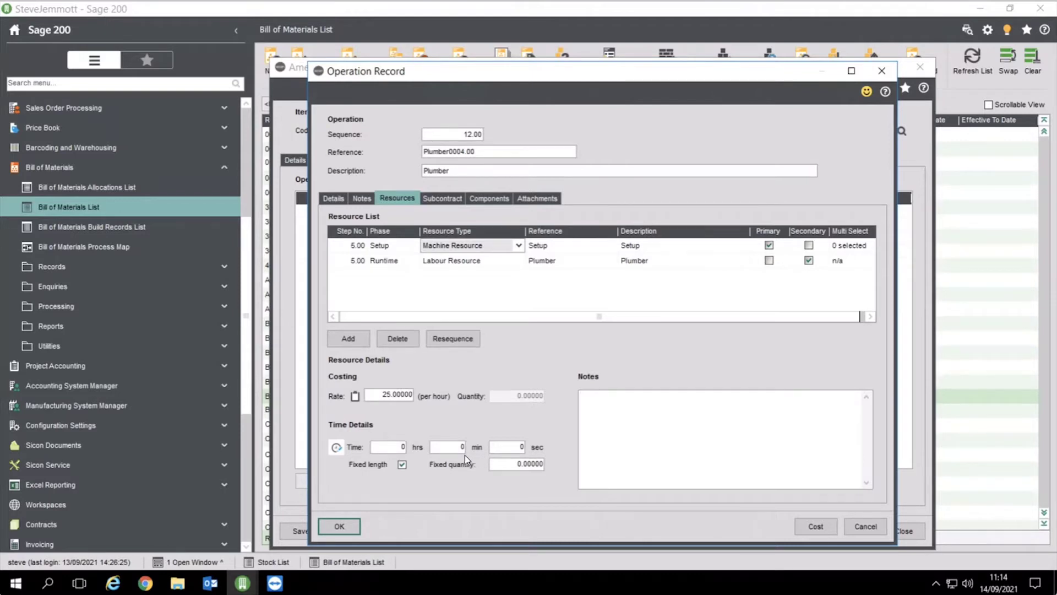
left_click(449, 261)
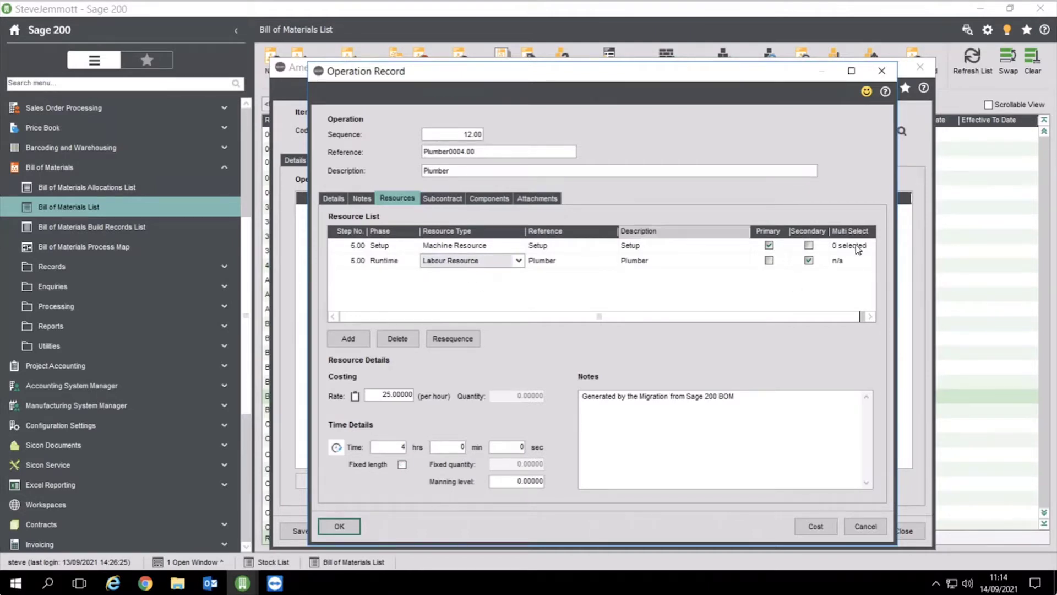
left_click(865, 529)
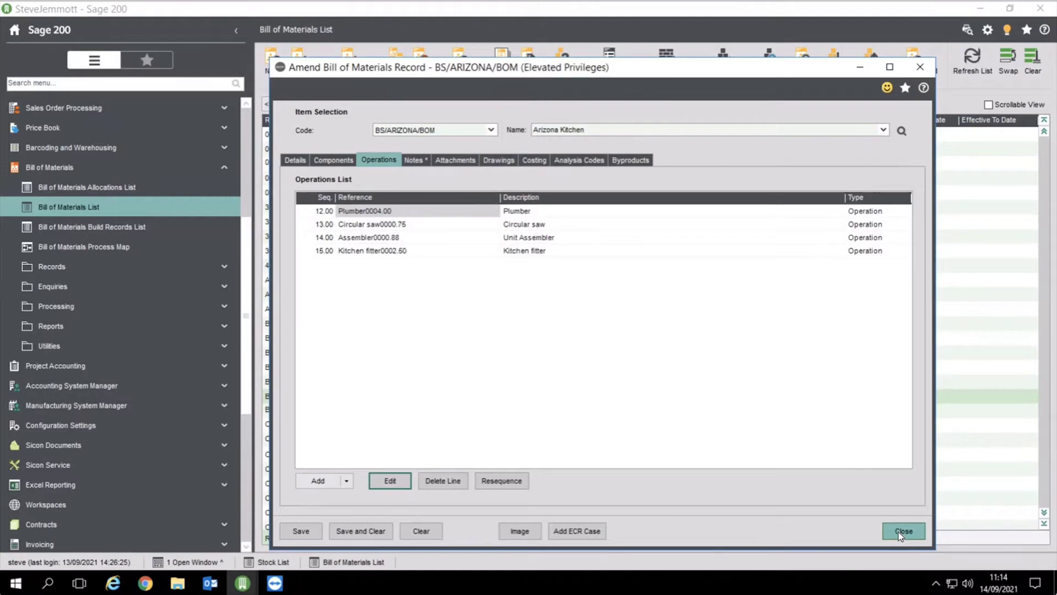
left_click(897, 530)
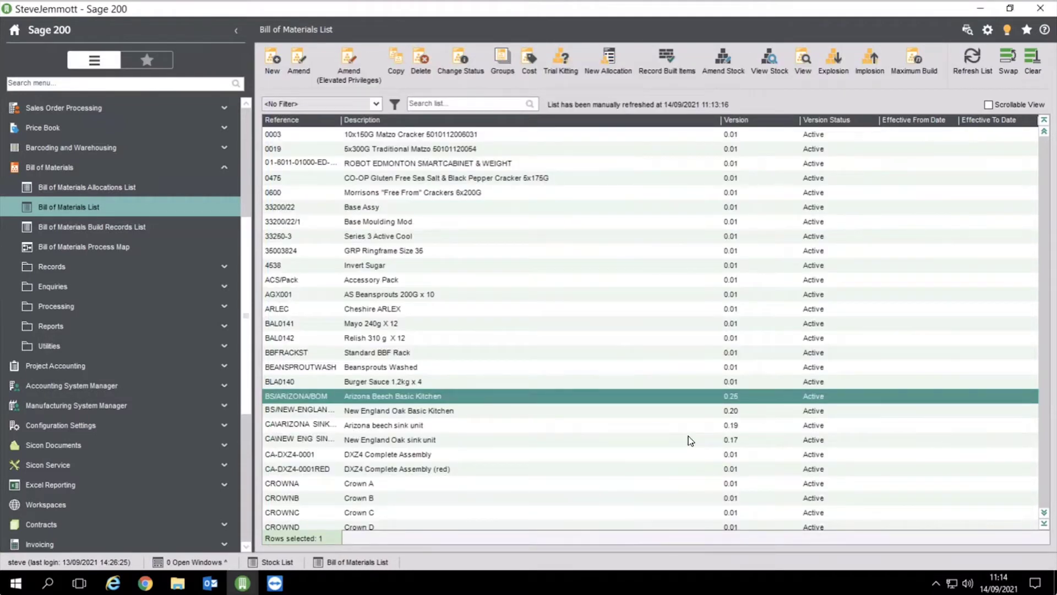
Open Process Works Orders and minimize it for later
left_click(62, 173)
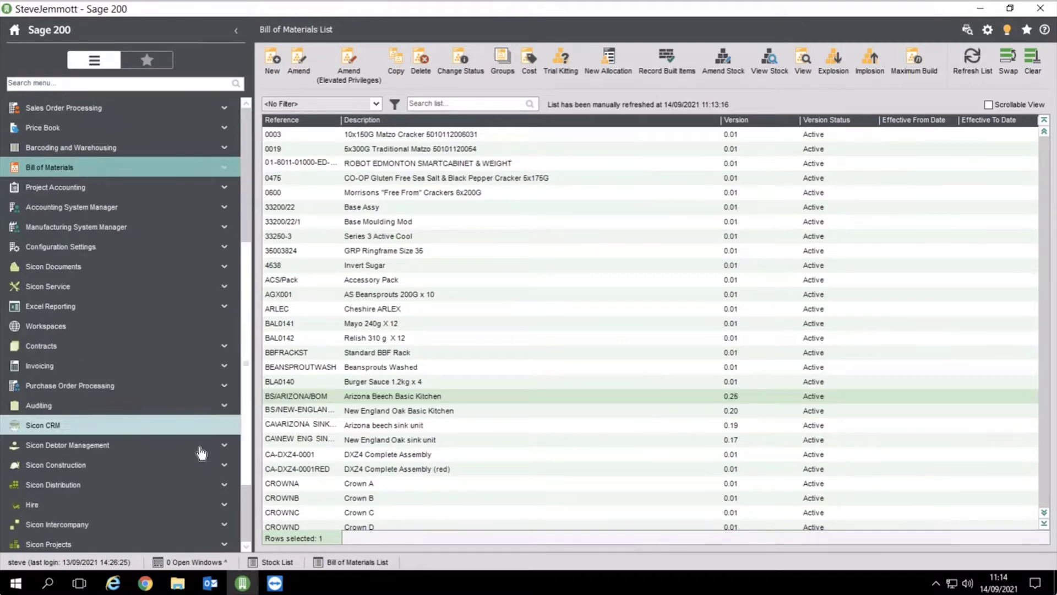
scroll(248, 493, "down", 2)
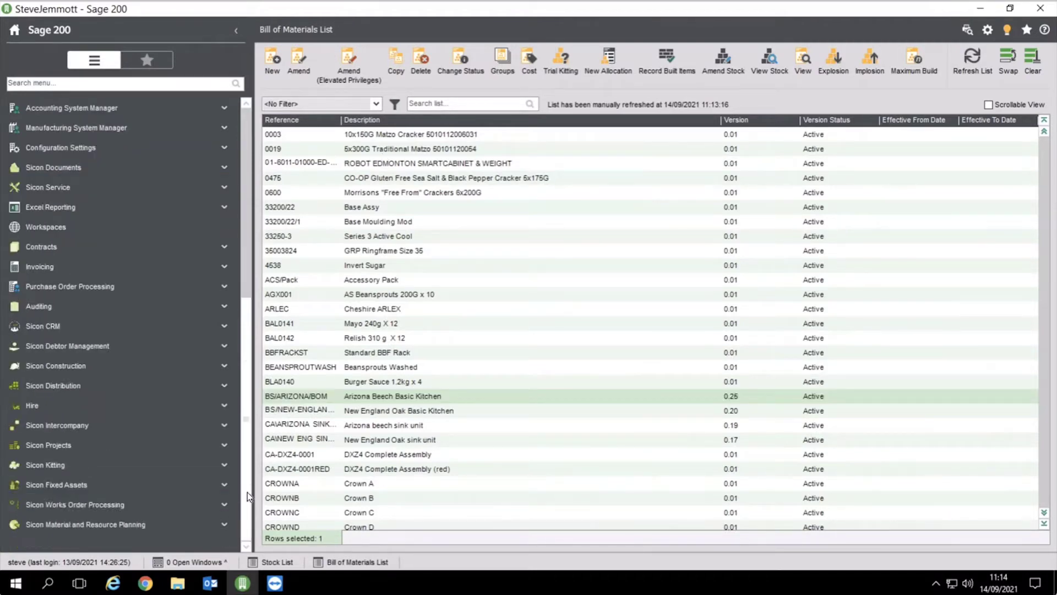
left_click(124, 504)
left_click(92, 232)
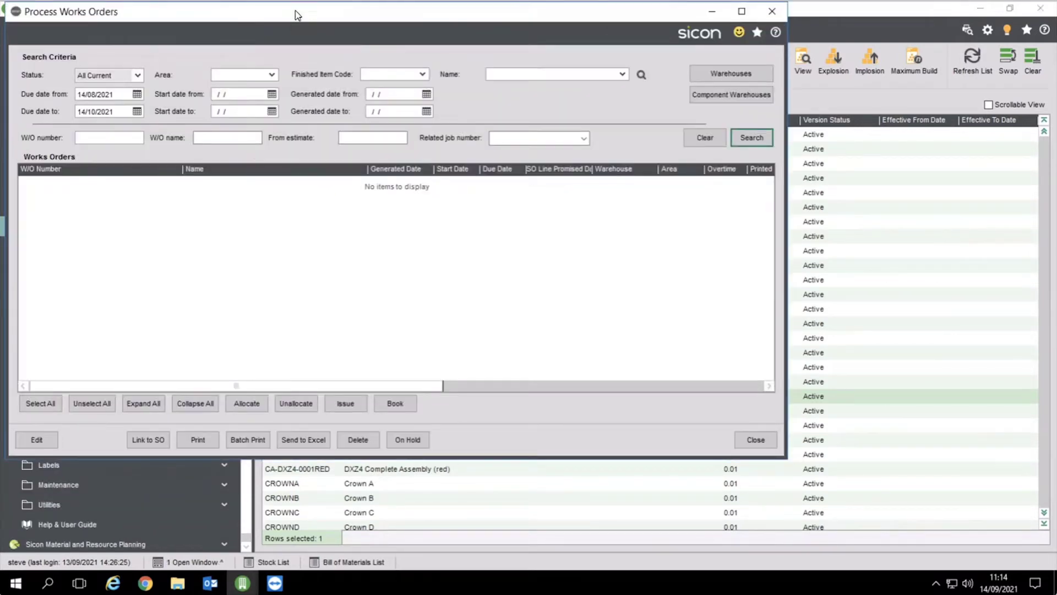
left_click(704, 11)
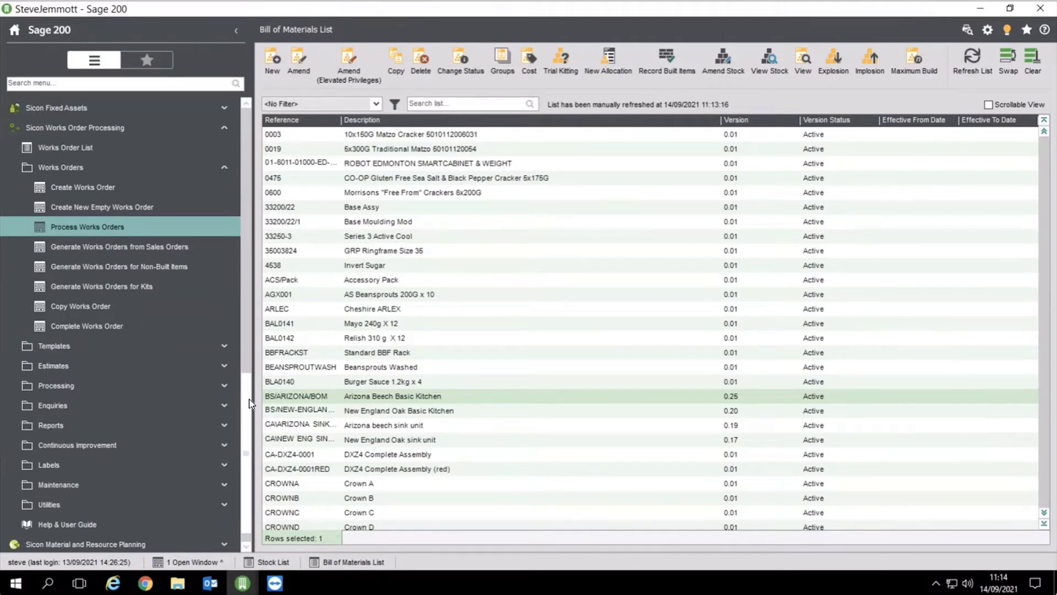
Open the Sales Orders List under Sales Order Processing
left_click_drag(249, 402, 251, 126)
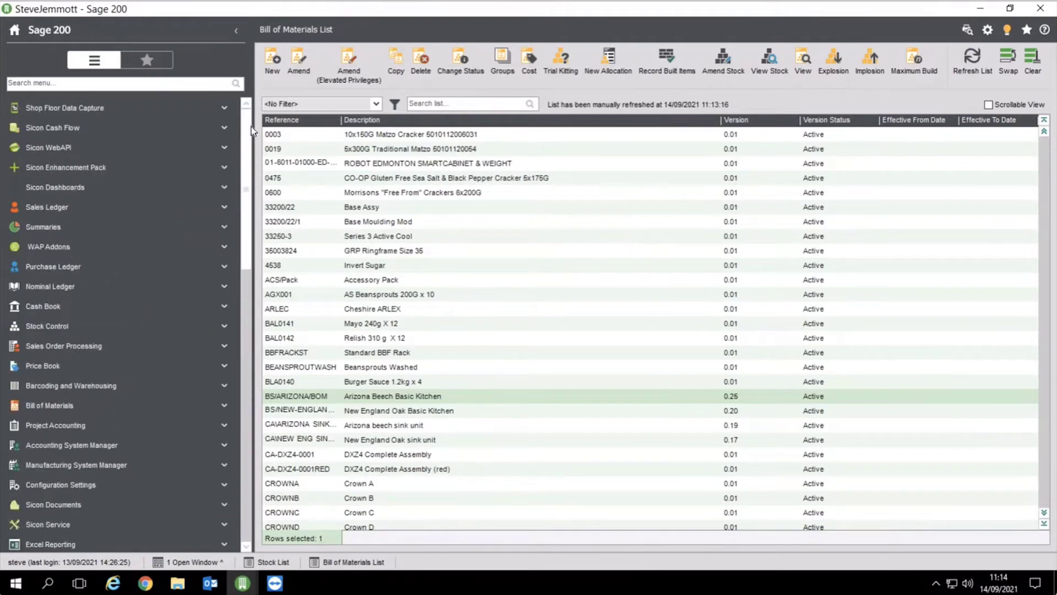
left_click(63, 345)
left_click(66, 307)
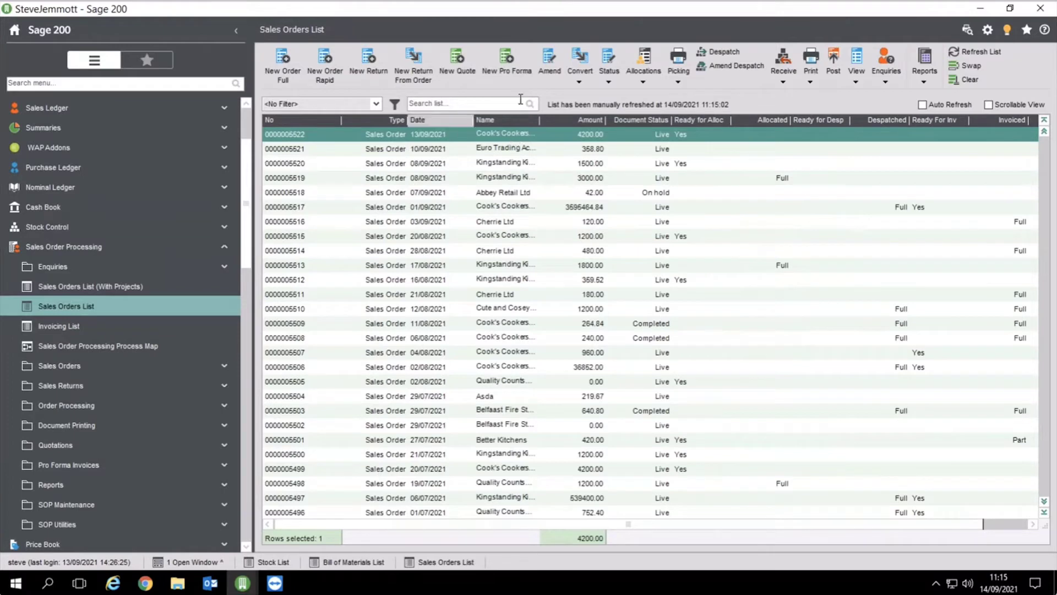
left_click(857, 58)
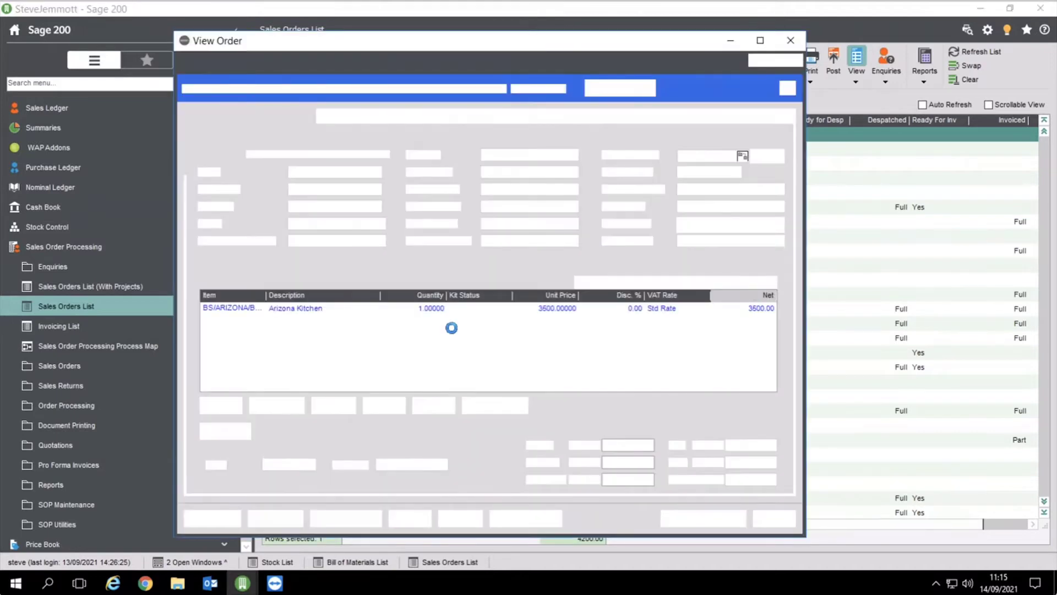
left_click(653, 432)
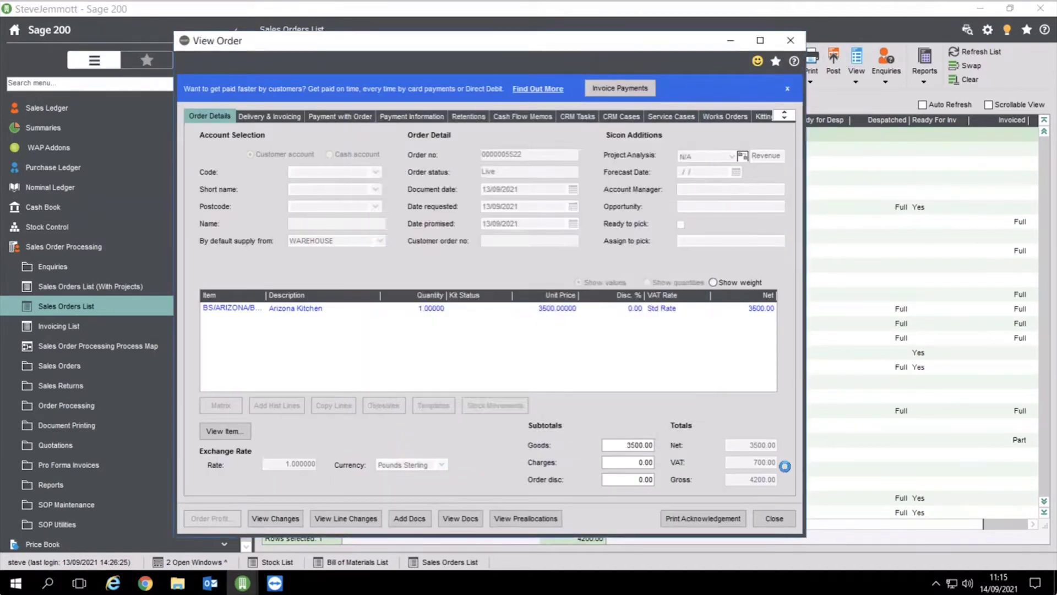
left_click(829, 515)
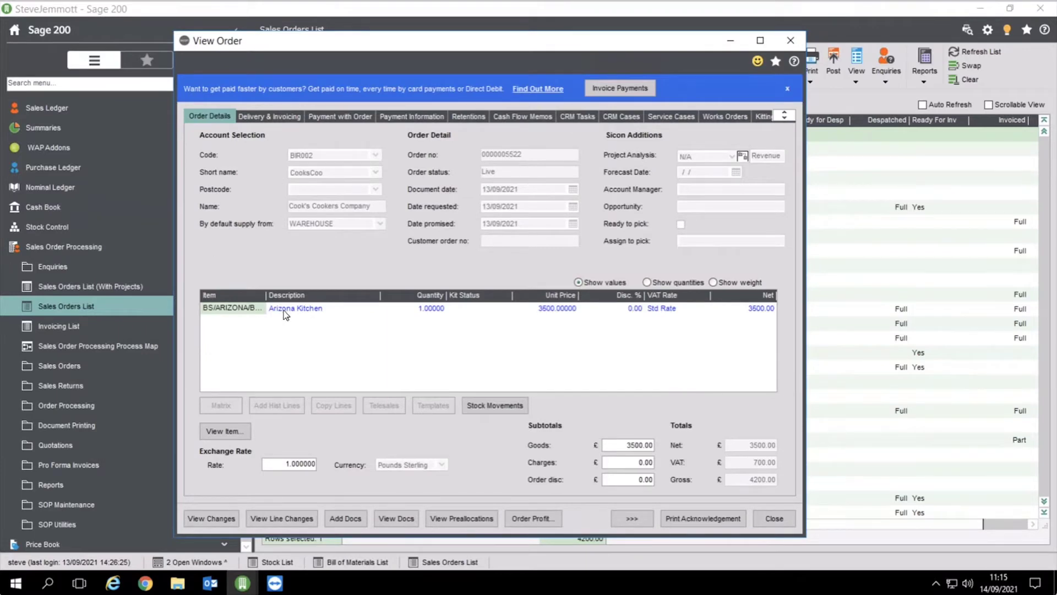
left_click(292, 315)
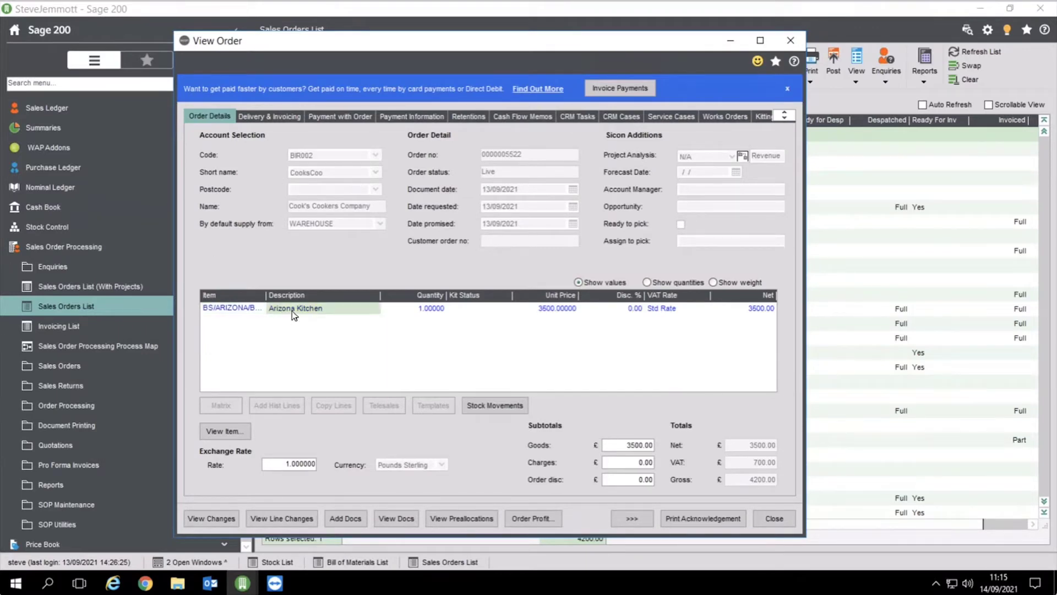
left_click(724, 117)
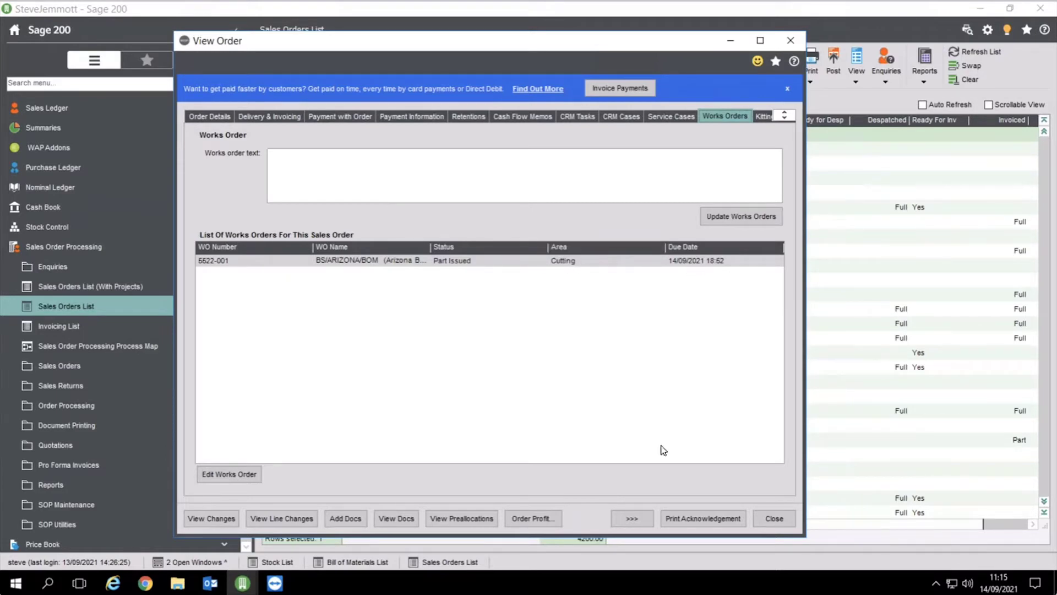
left_click(771, 519)
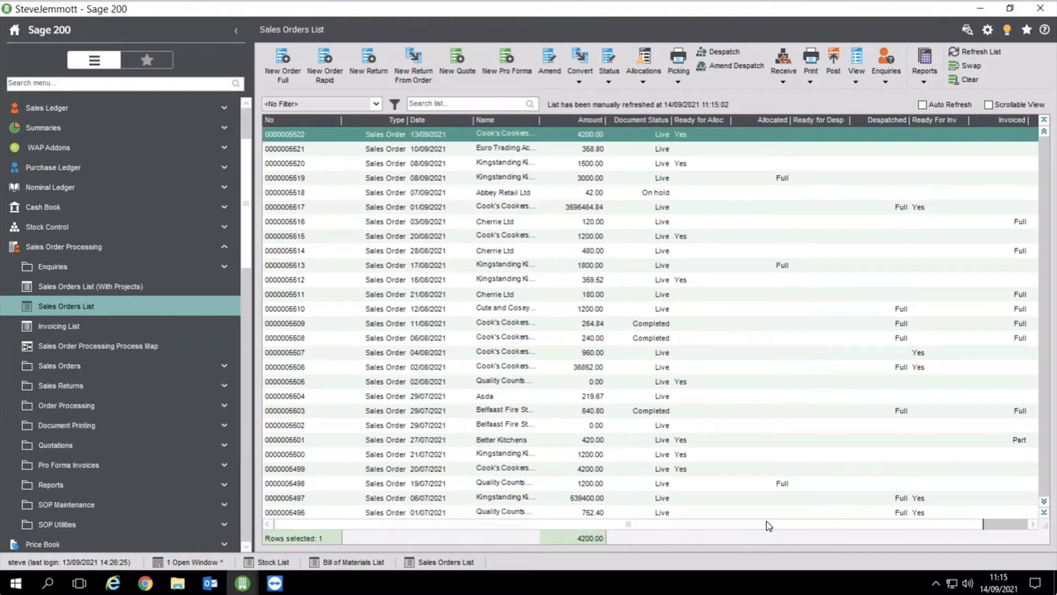
left_click(66, 247)
left_click_drag(249, 274, 245, 488)
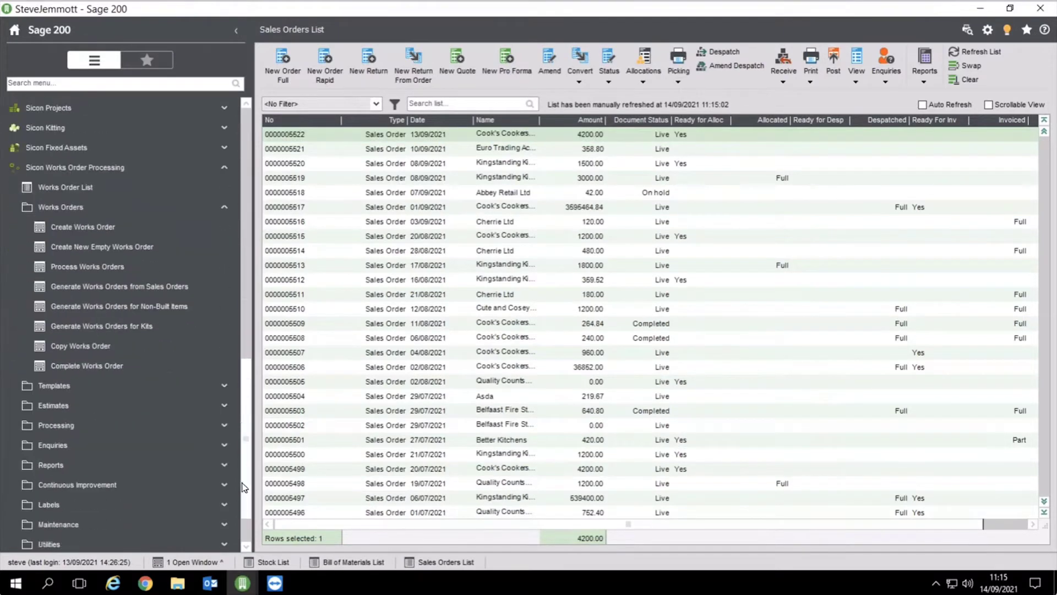
left_click(107, 293)
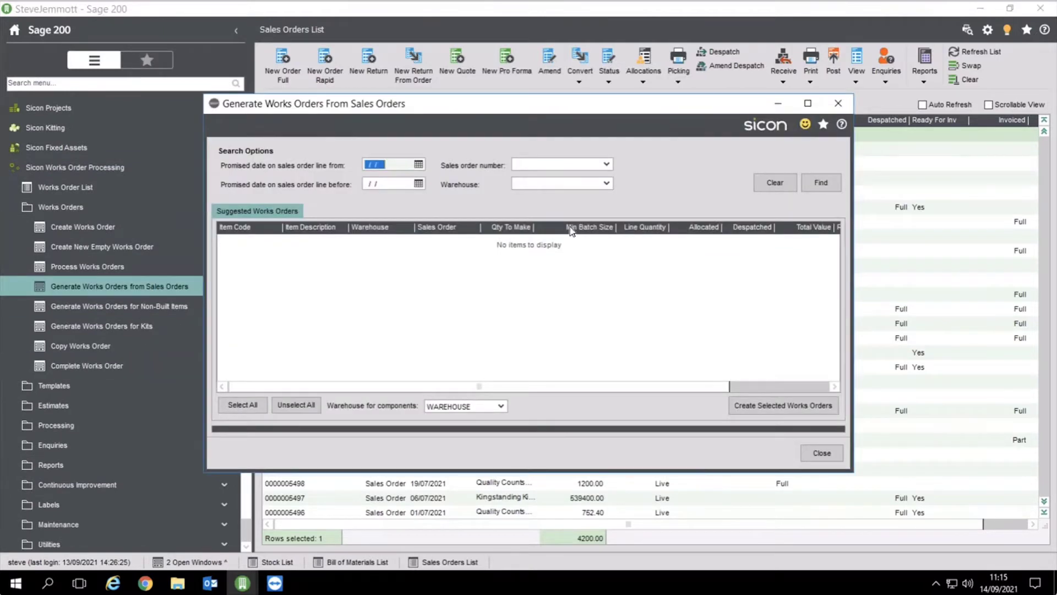
left_click(824, 185)
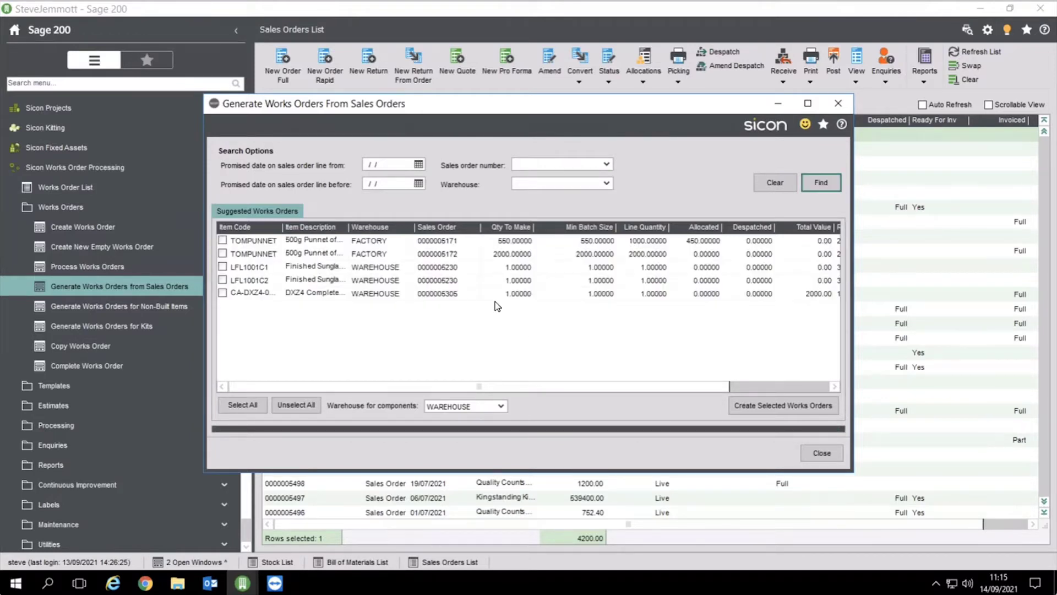
left_click(820, 454)
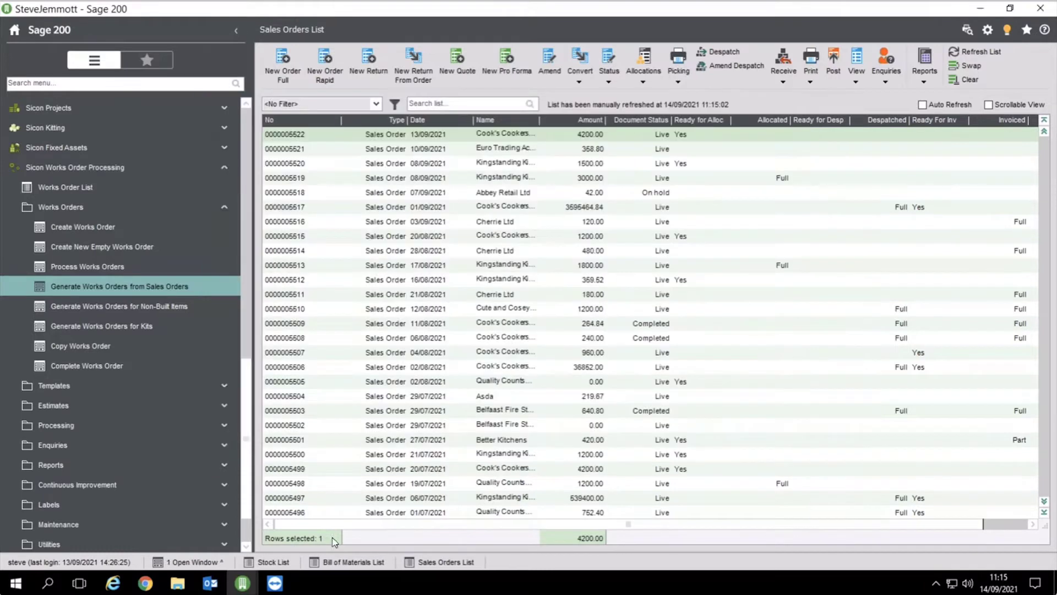
Restore Process Works Orders full screen and list all current works orders
scroll(112, 538, "down", 3)
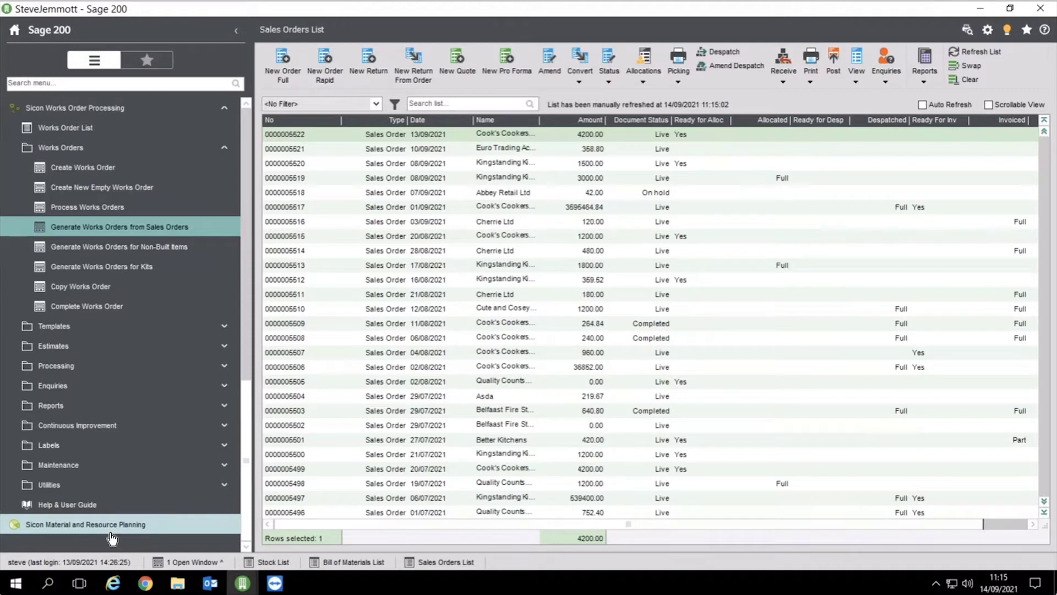
mouse_move(242, 582)
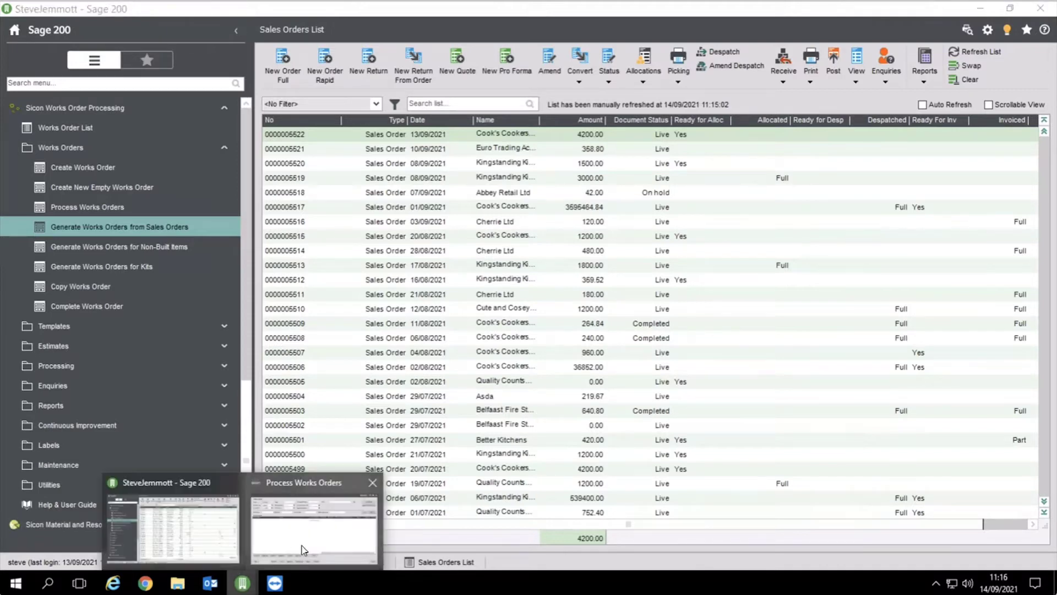
left_click(297, 545)
left_click(766, 136)
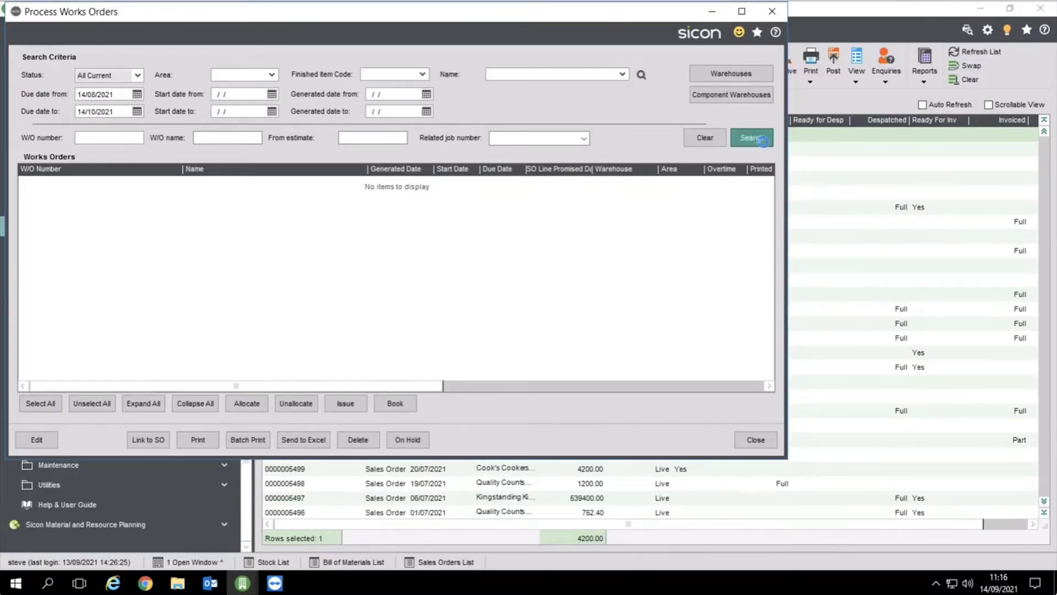
left_click(742, 11)
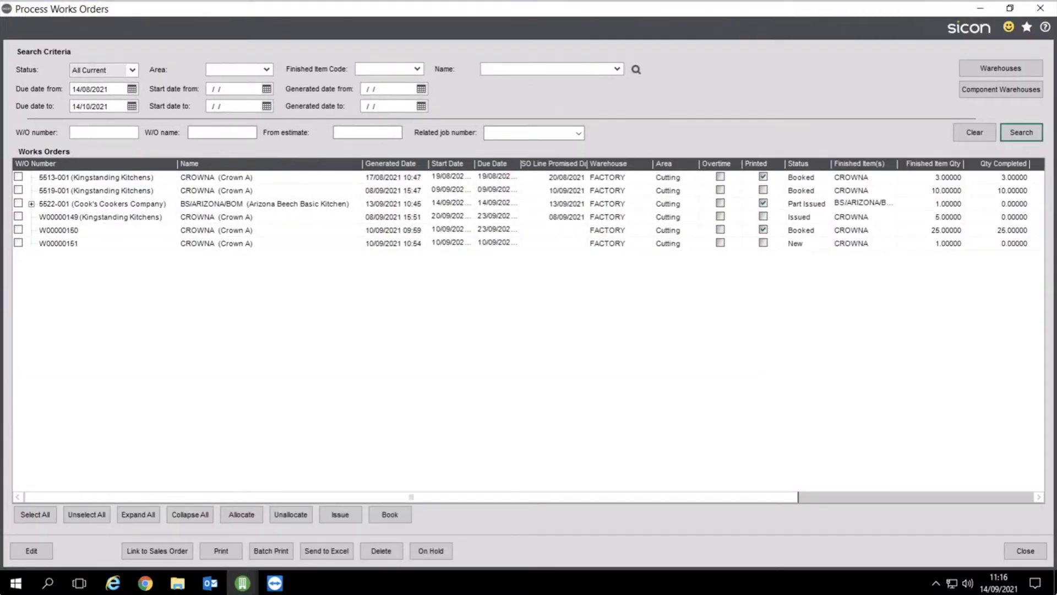
Expand the Arizona kitchen order and sink sub-order, then edit works order 5522-001
left_click(31, 204)
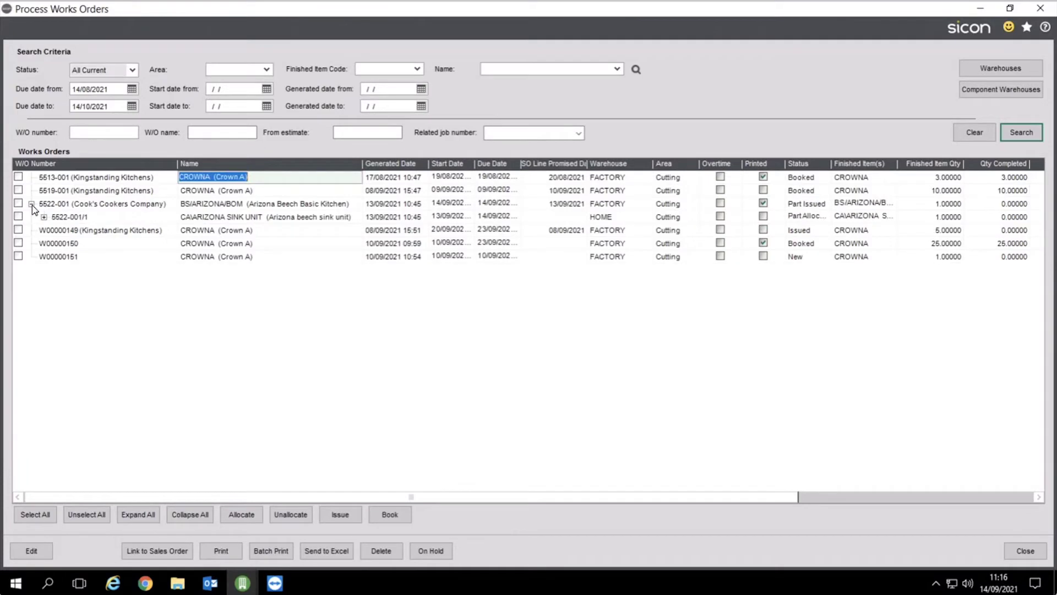
left_click(44, 217)
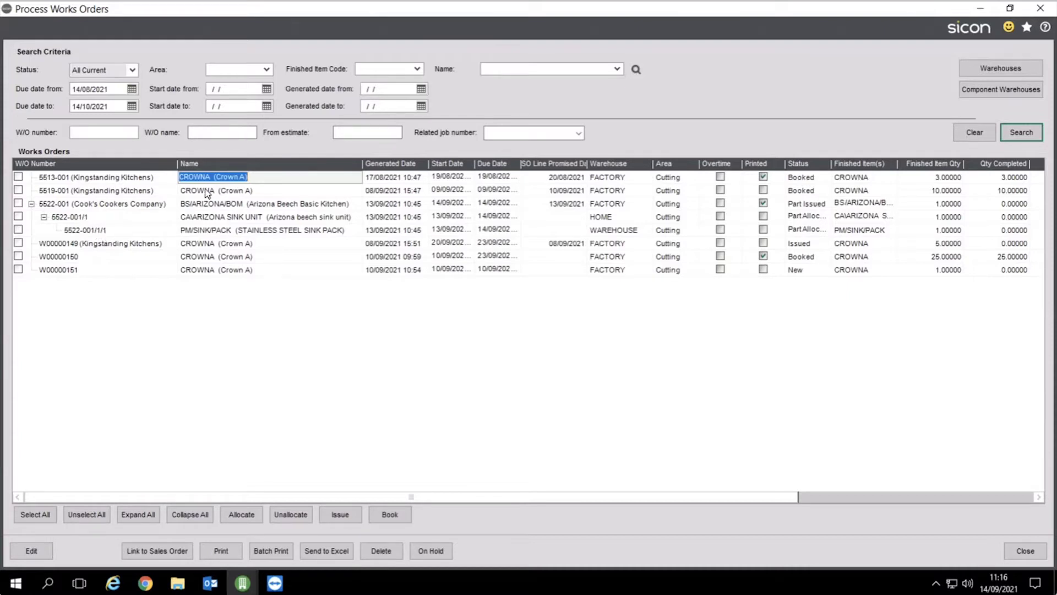
left_click(18, 203)
left_click(33, 551)
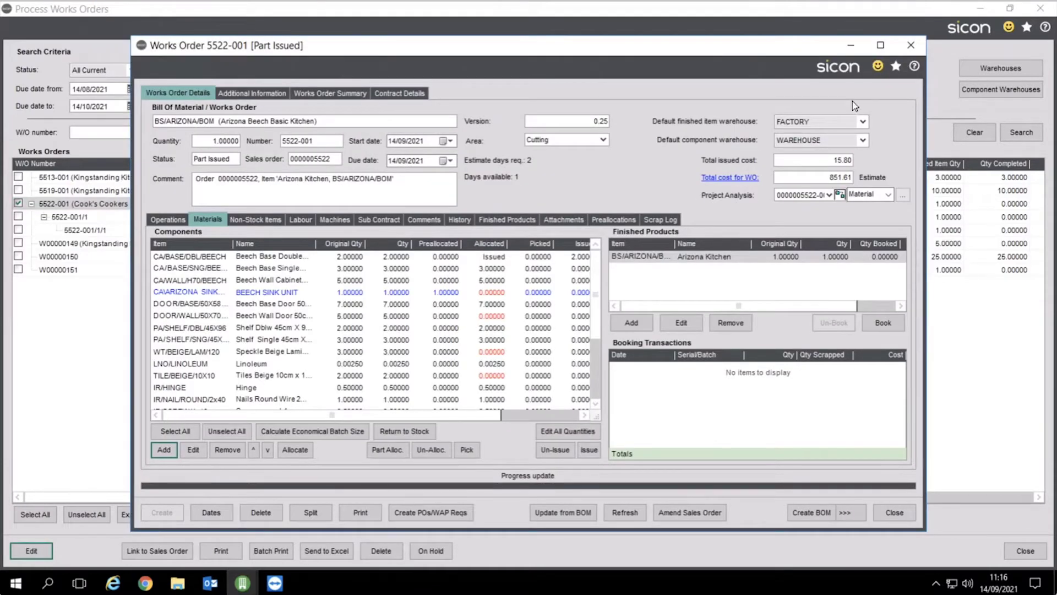
Maximise works order 5522-001 and open the DOOR/WALL/50X70/BEEC Beech Wall Door line for editing
left_click(881, 45)
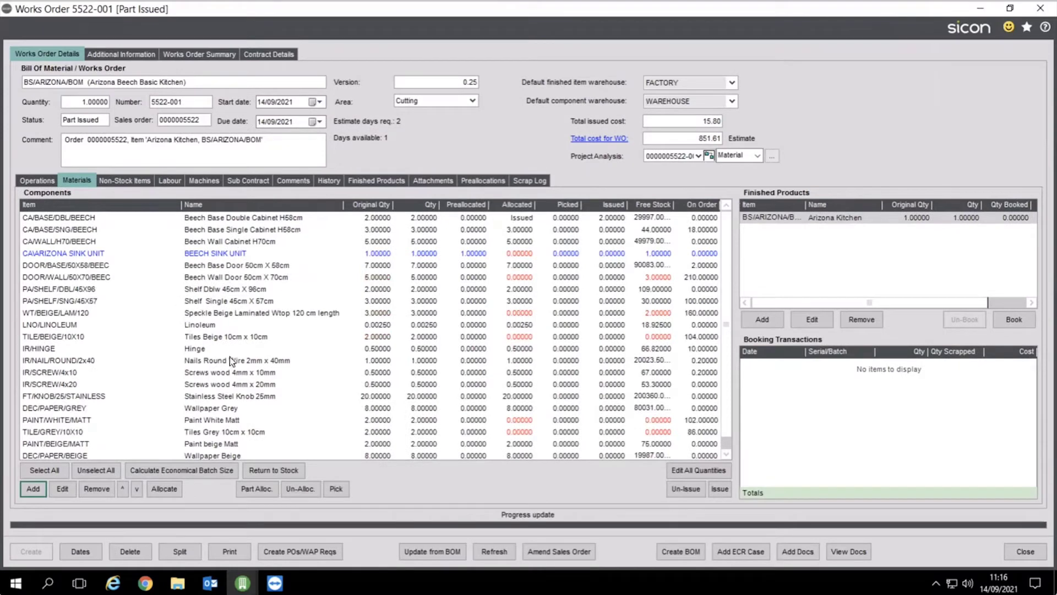
scroll(234, 408, "down", 1)
scroll(236, 409, "up", 1)
right_click(217, 256)
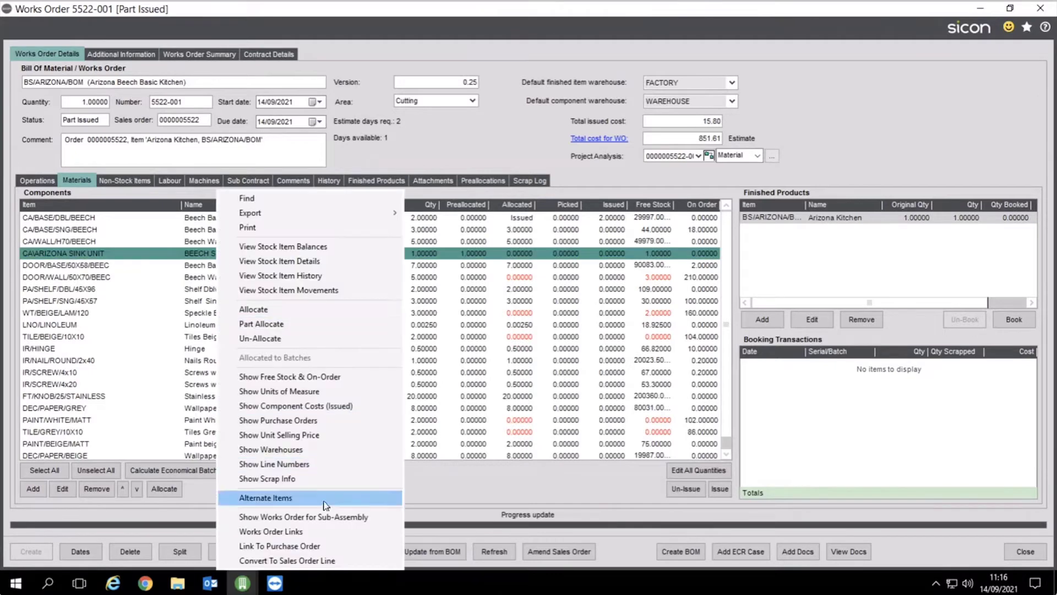
left_click(452, 384)
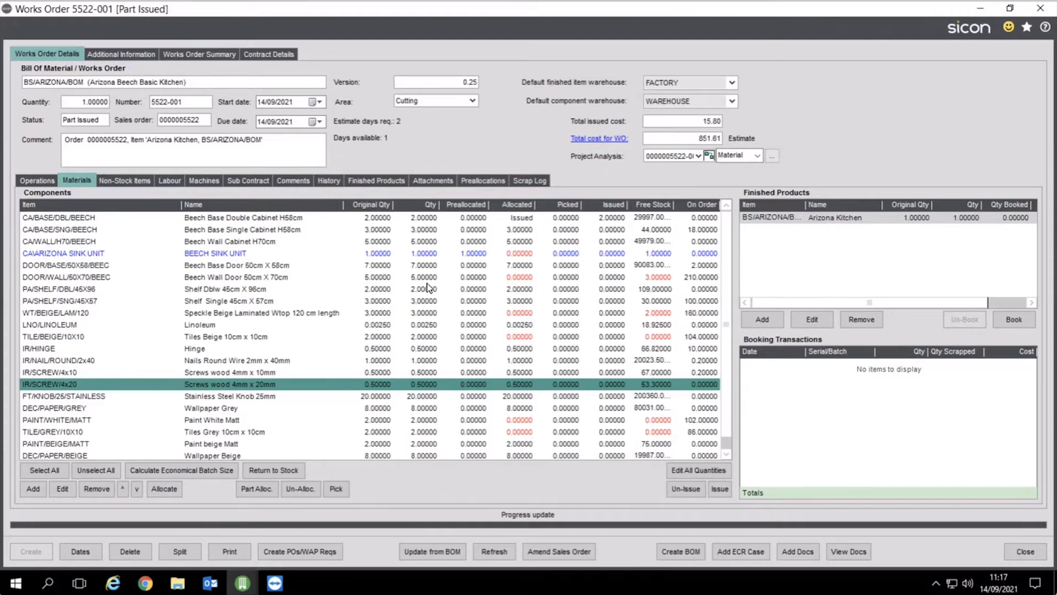
left_click(427, 281)
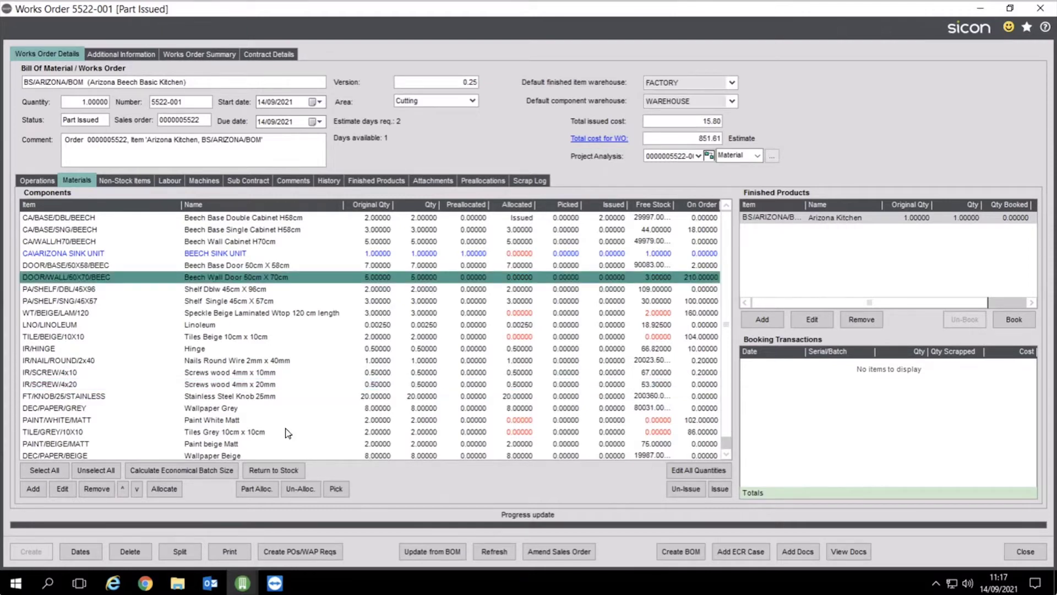
left_click(62, 488)
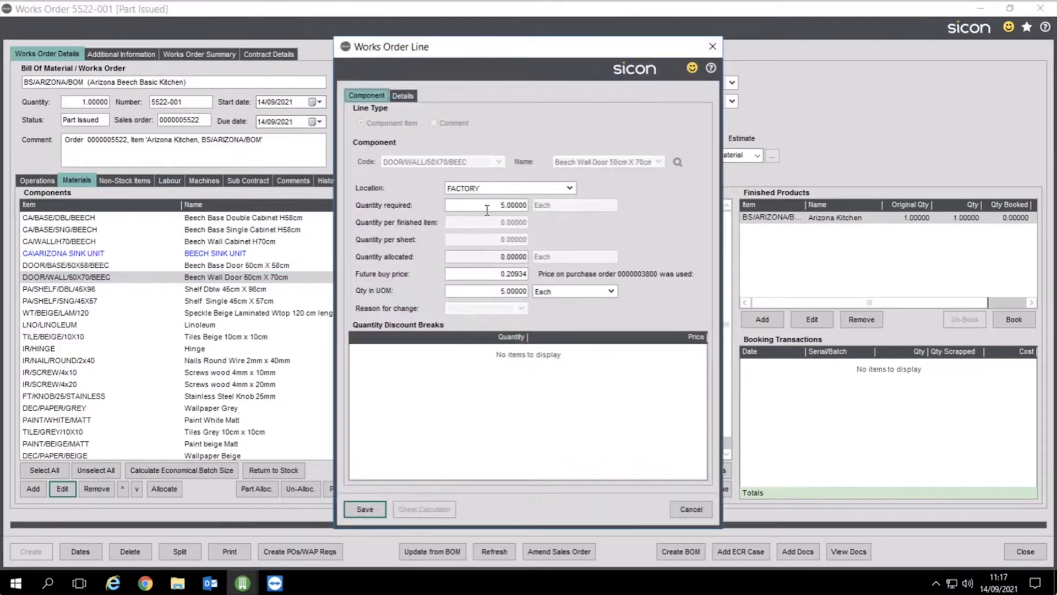
Try changing the Beech Wall Door quantity from 5 to 6, then cancel the line edit
left_click(487, 210)
type("6")
key("Tab")
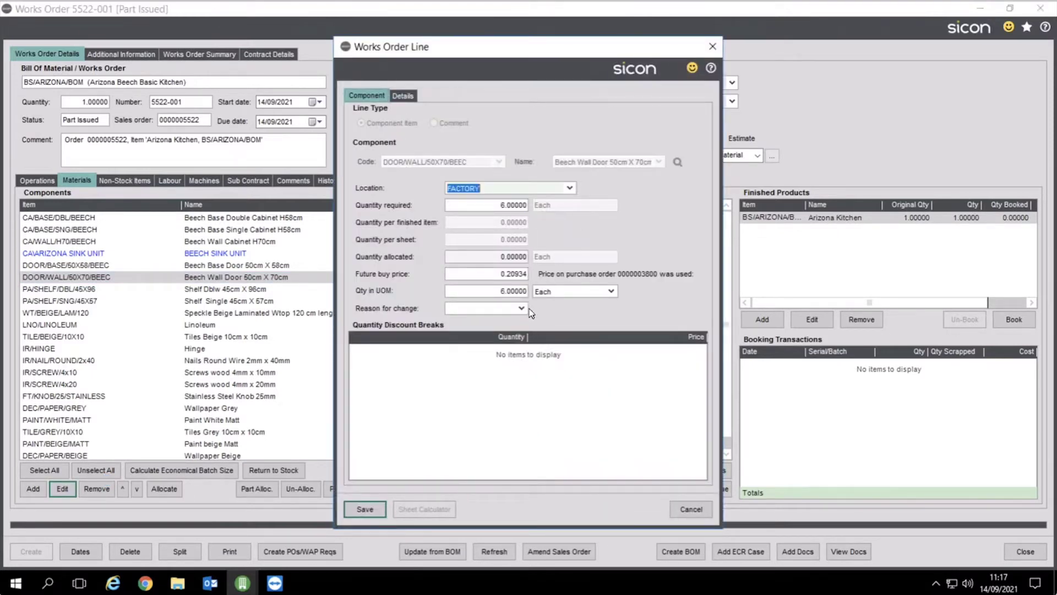
left_click(522, 308)
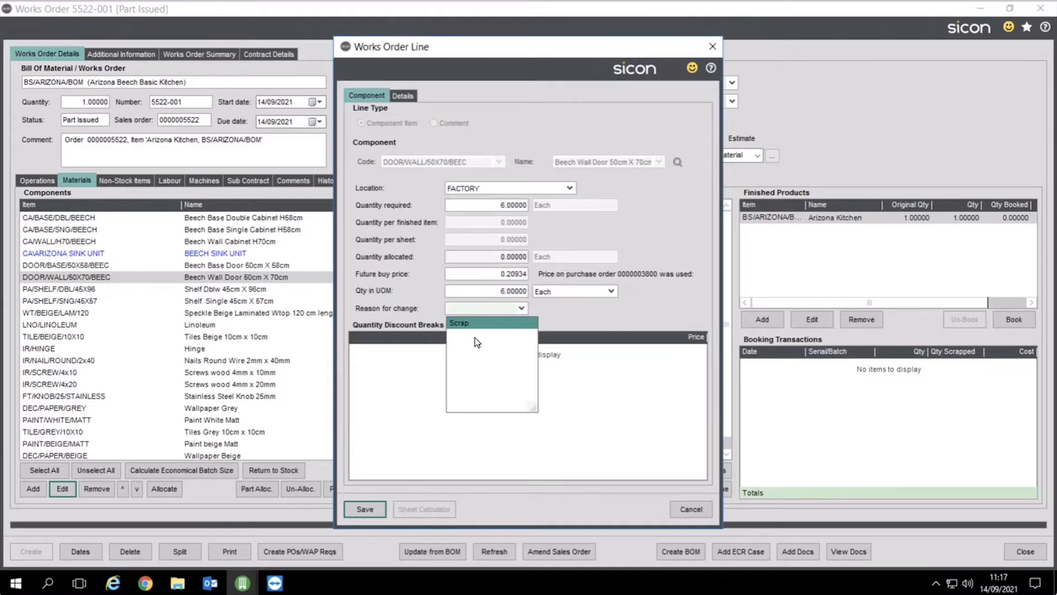
left_click(631, 312)
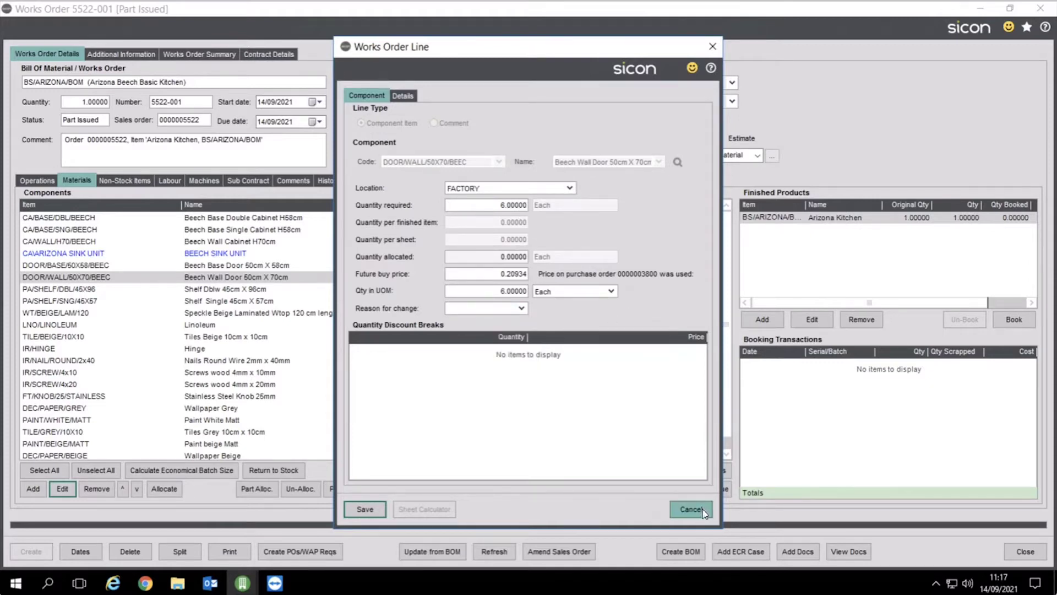
left_click(691, 509)
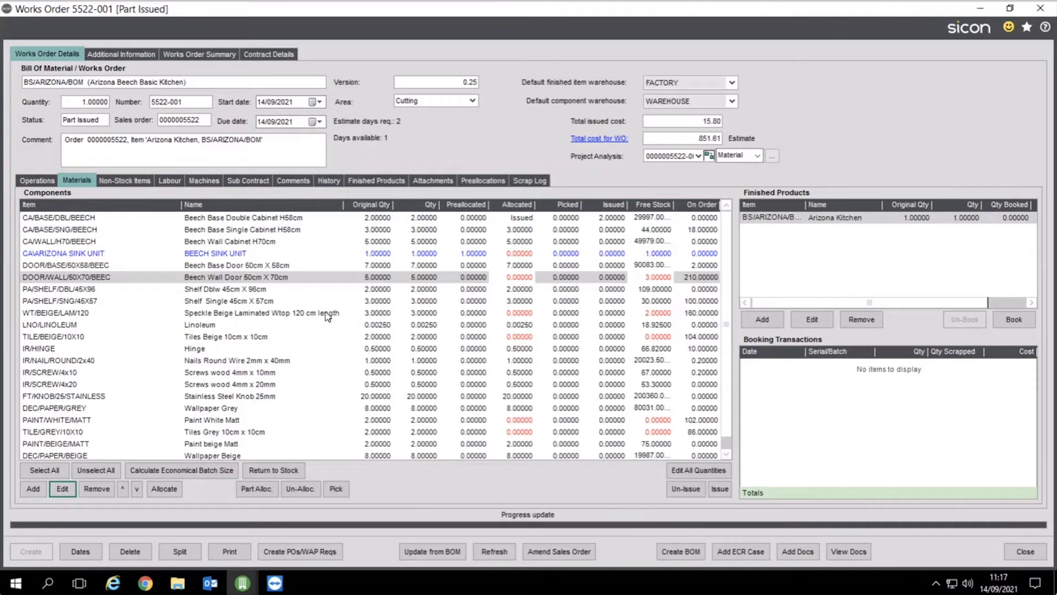
Show units of measure and purchase order details (PO number, buy price, requested date, supplier) for components
right_click(306, 280)
left_click(348, 392)
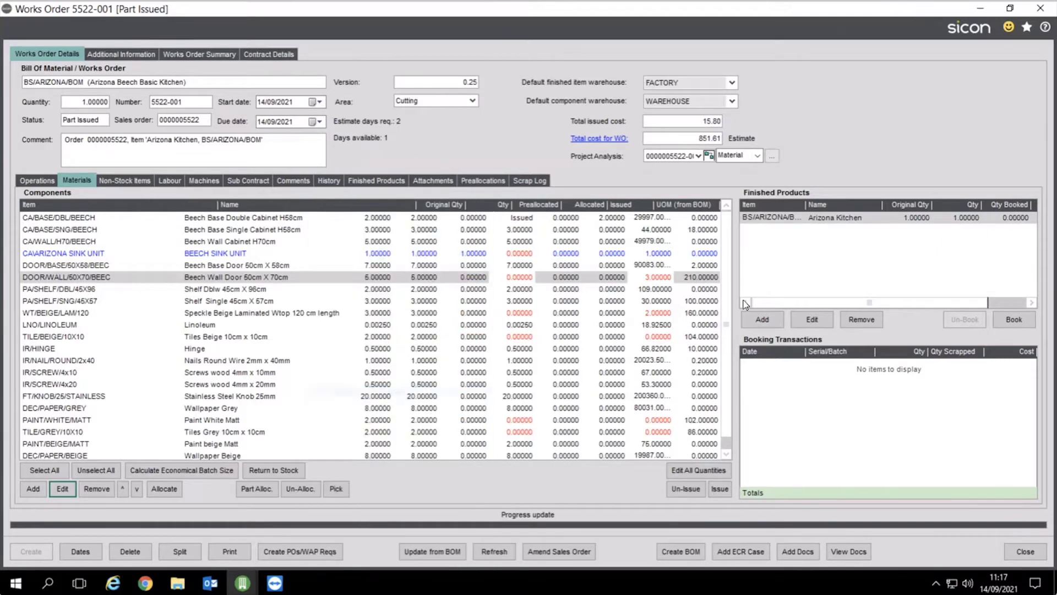
right_click(388, 278)
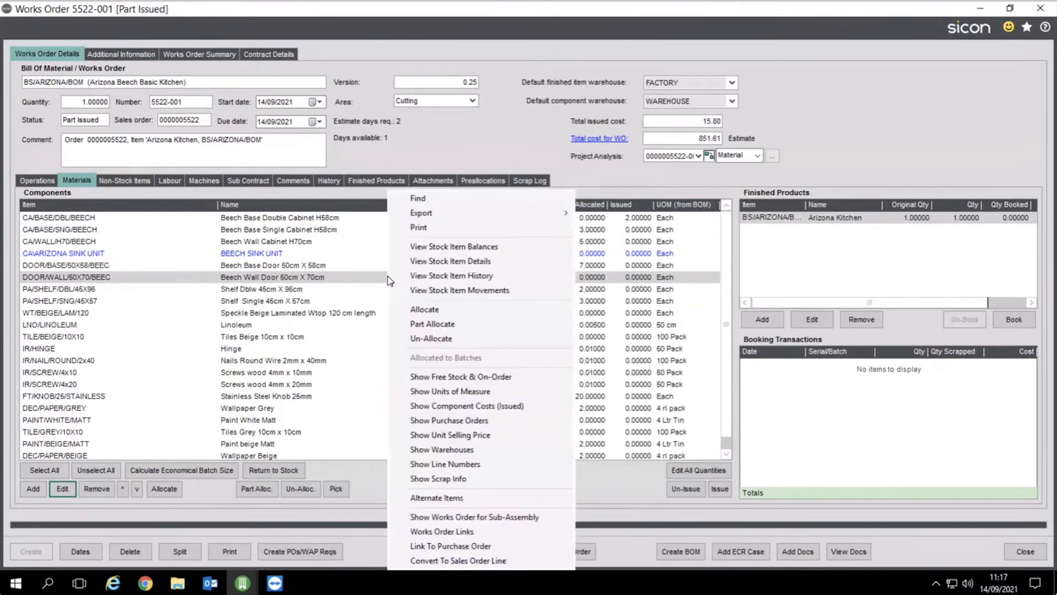
left_click(441, 422)
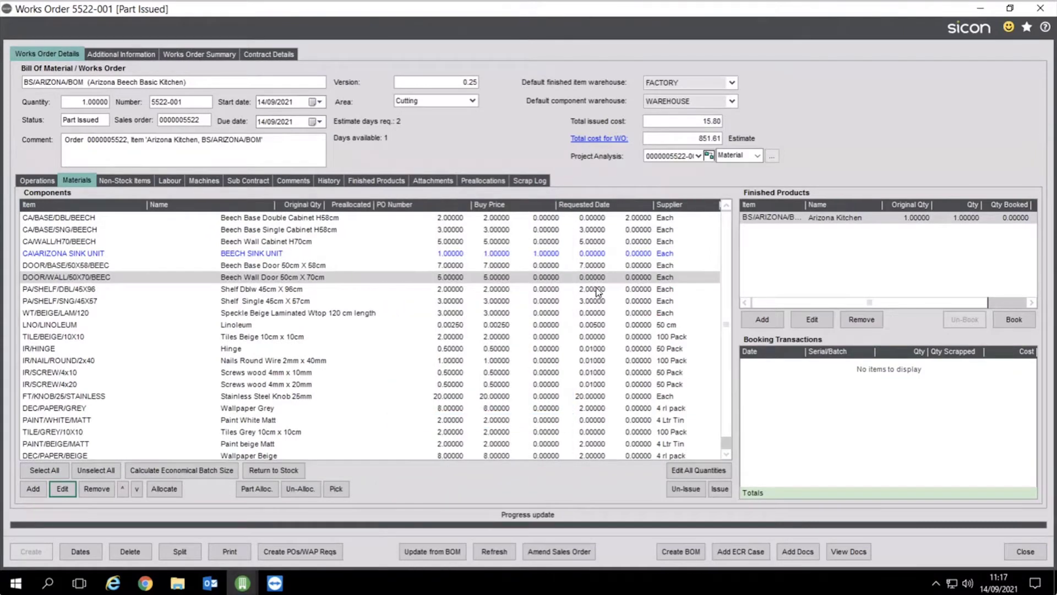
Bring up the Create POs/WAP Reqs choices for the works order materials
right_click(196, 267)
left_click(475, 446)
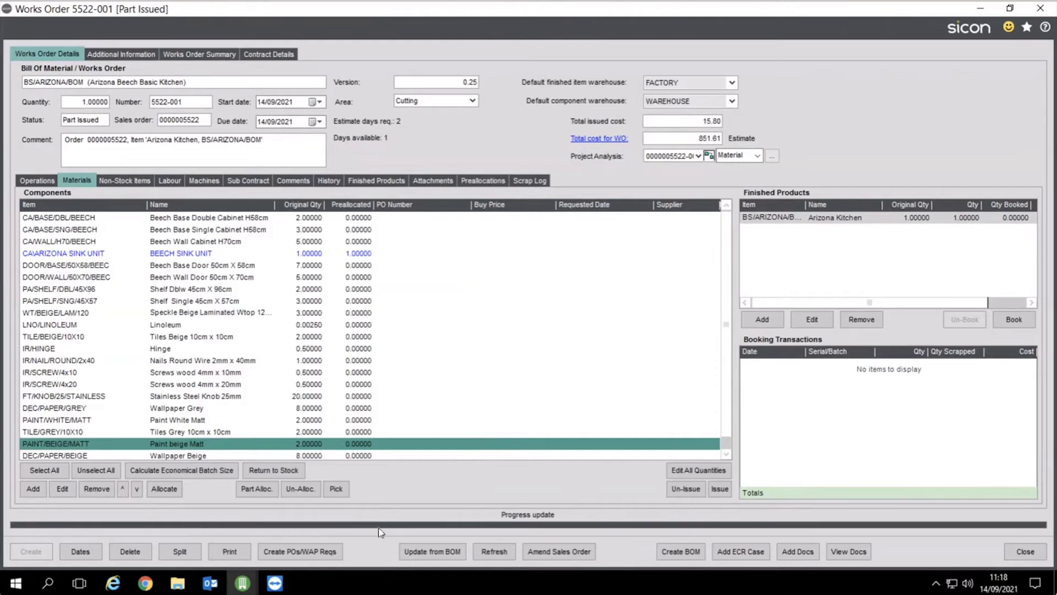
left_click(333, 551)
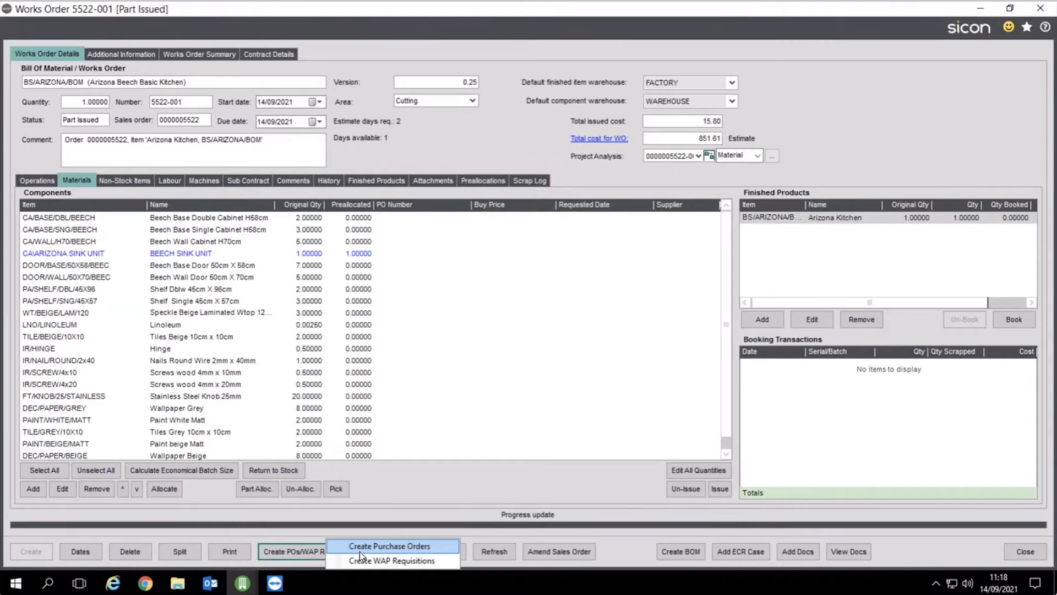
Review the suggested purchase orders, including beige tiles, and cancel without creating any orders
left_click(359, 550)
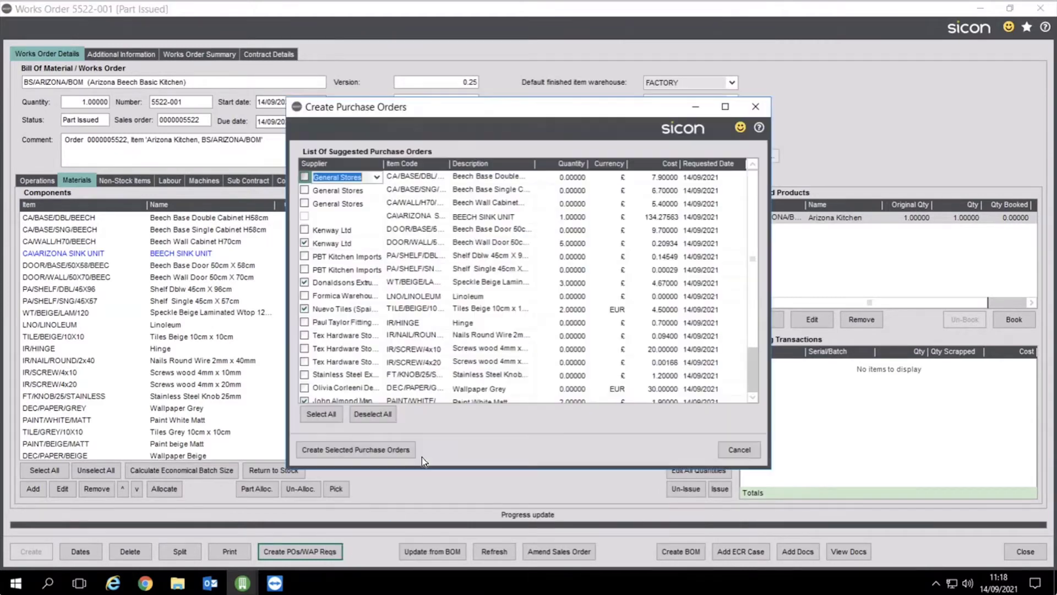
left_click(304, 309)
left_click(739, 449)
right_click(296, 329)
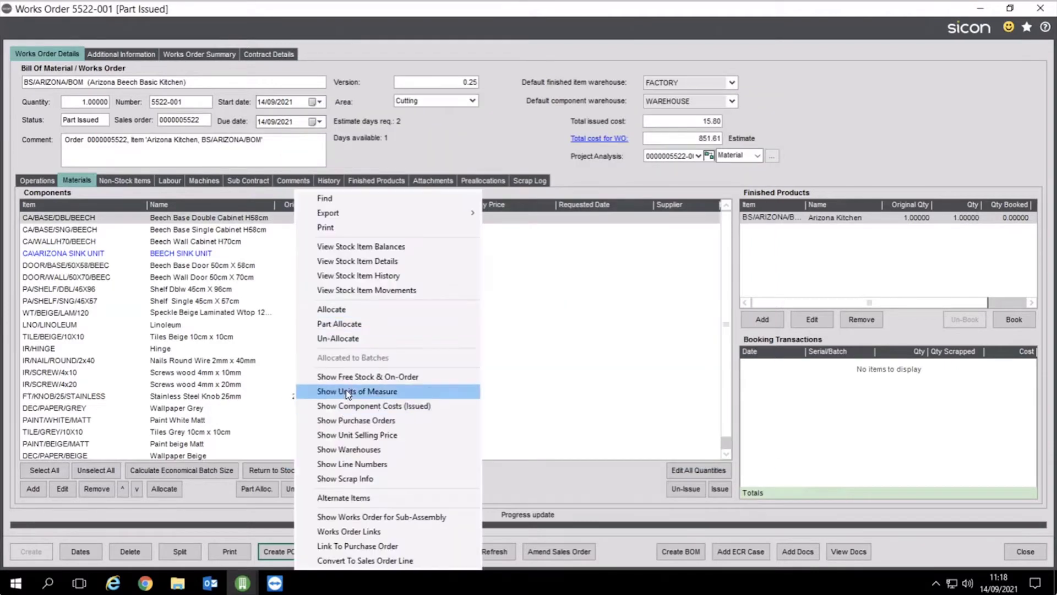
Show free stock and on-order quantities, check CA/WALL/H70/BEECH alternates, and open the works order cost summary
left_click(348, 379)
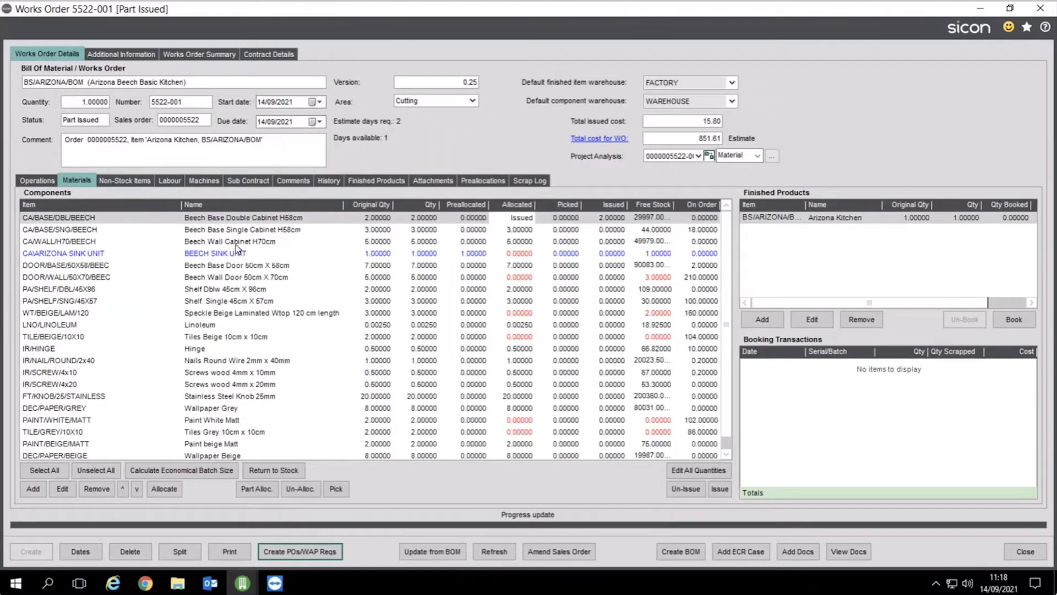
right_click(236, 245)
mouse_move(312, 496)
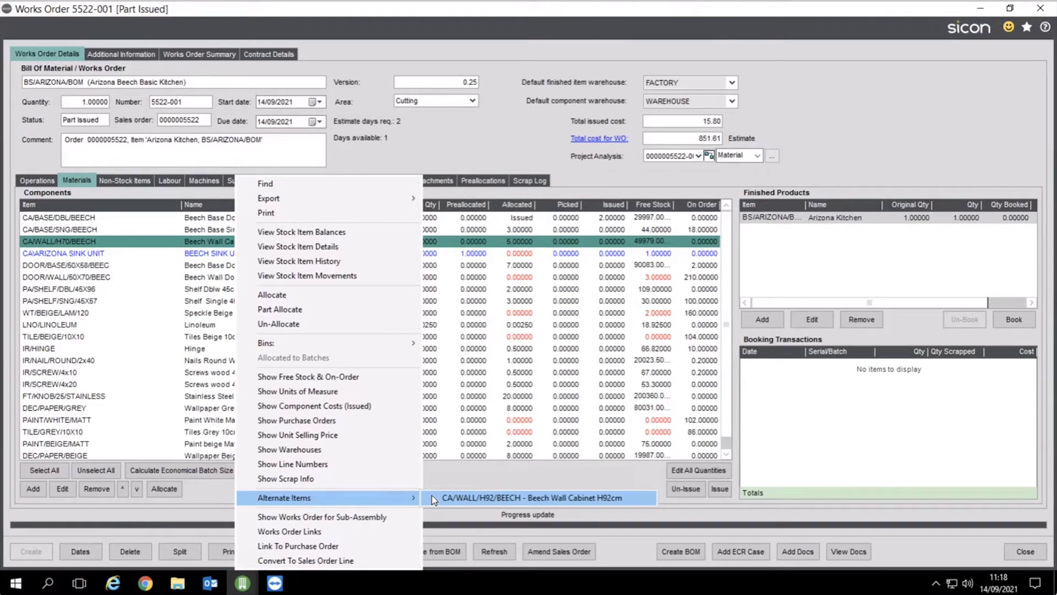
left_click(380, 324)
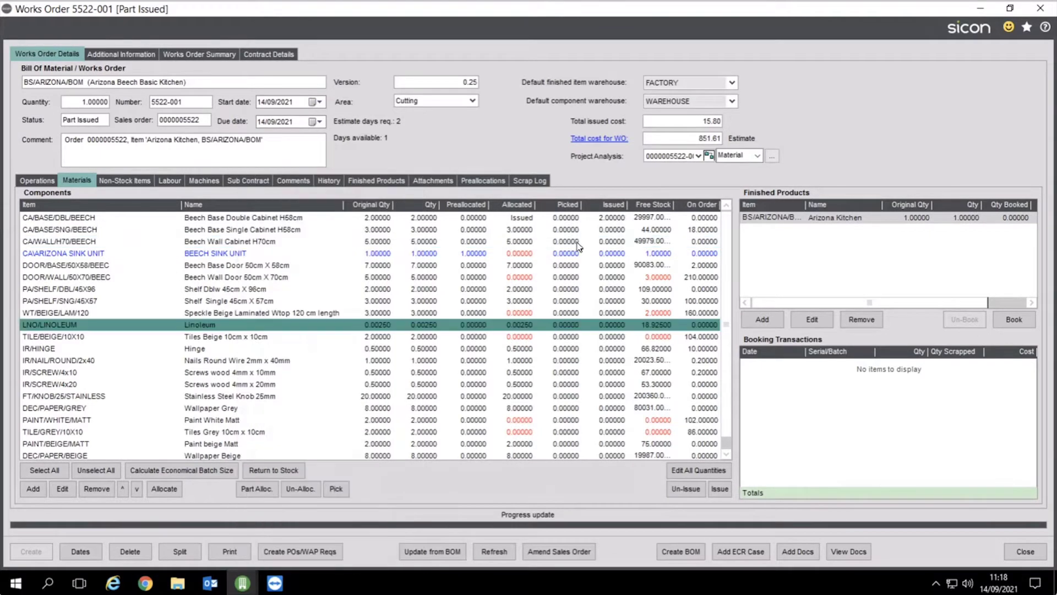
left_click(716, 138)
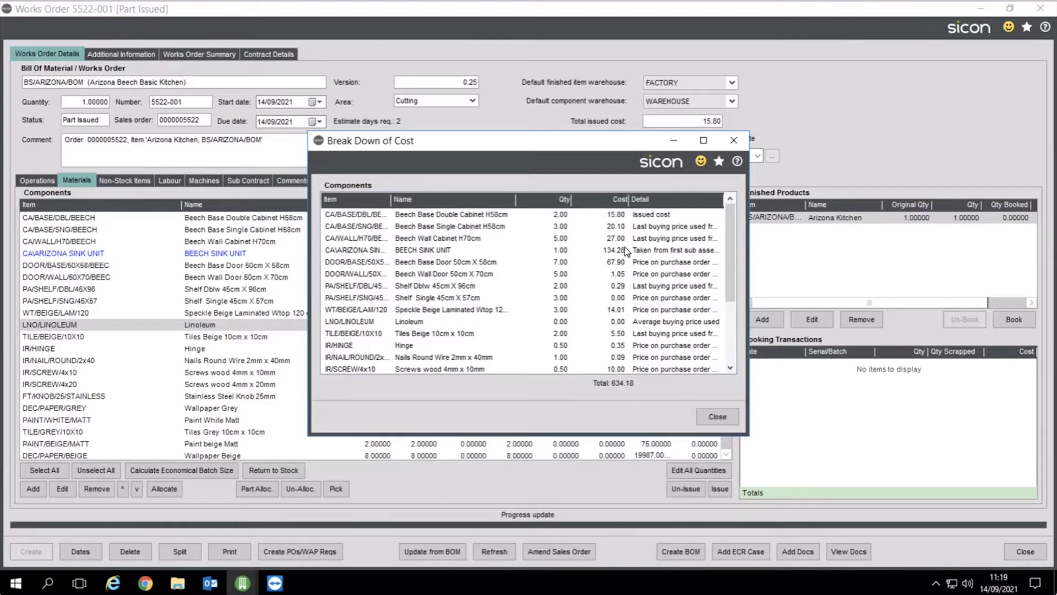
Close the 634.18 component cost breakdown and 851.61 cost summary, then select Arizona Kitchen
left_click(718, 420)
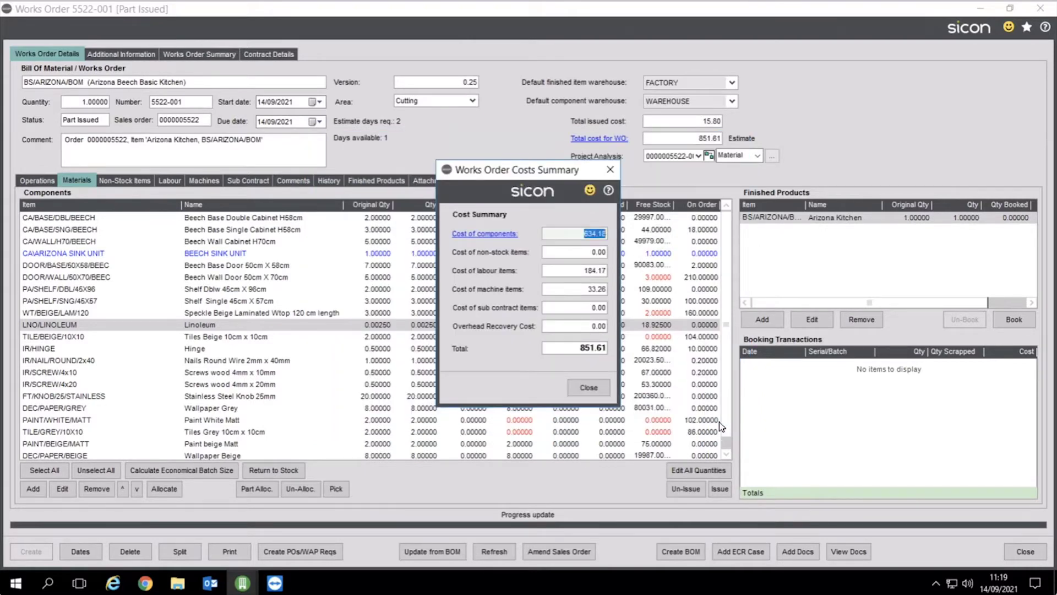
left_click(588, 387)
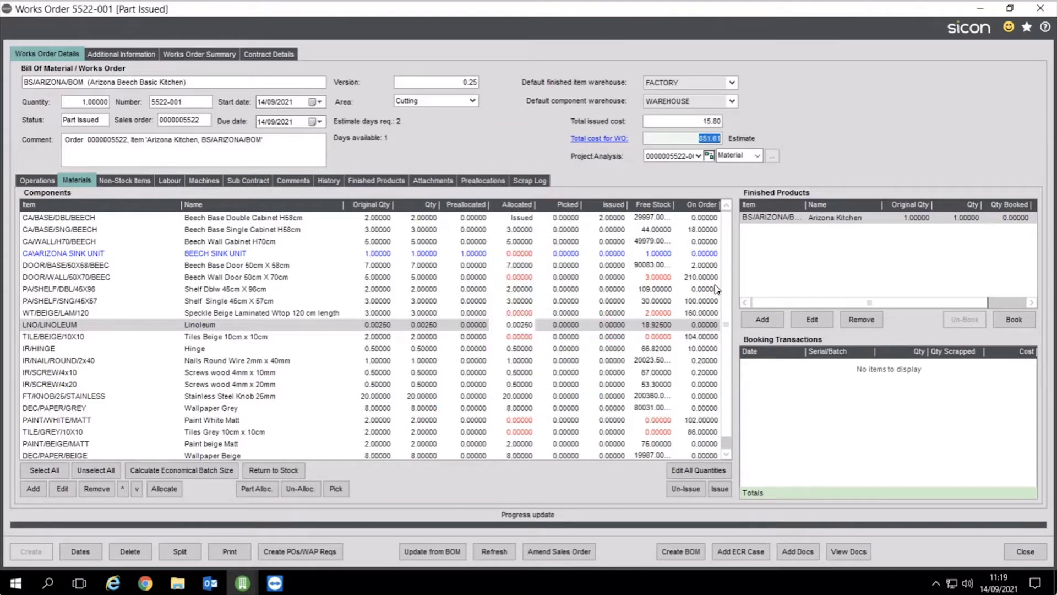
left_click(820, 220)
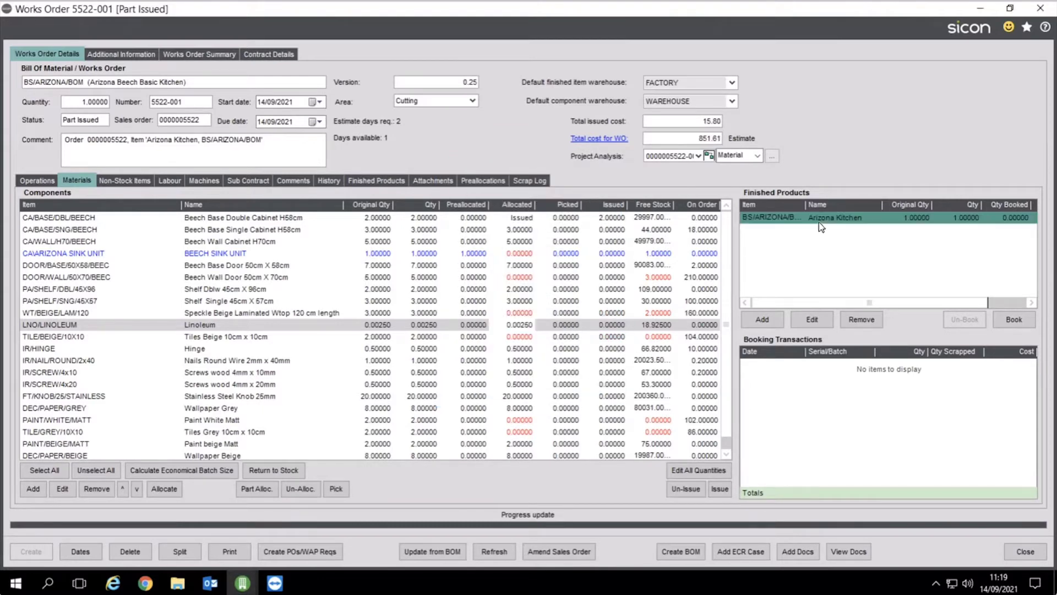
Review the Arizona Kitchen finished product details, then display the eight operations of 5522-001
left_click(809, 319)
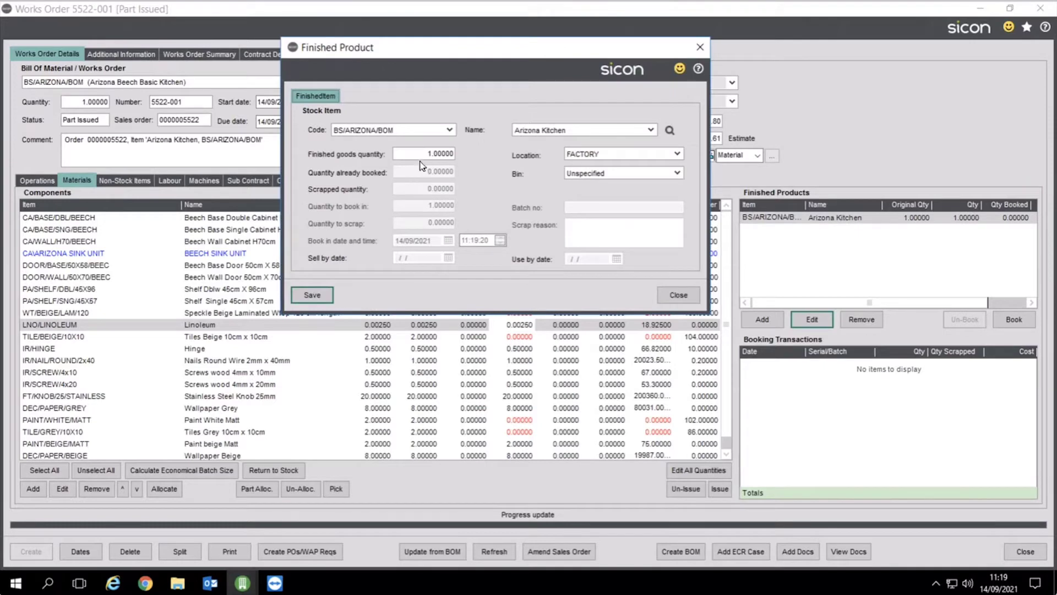
left_click(422, 158)
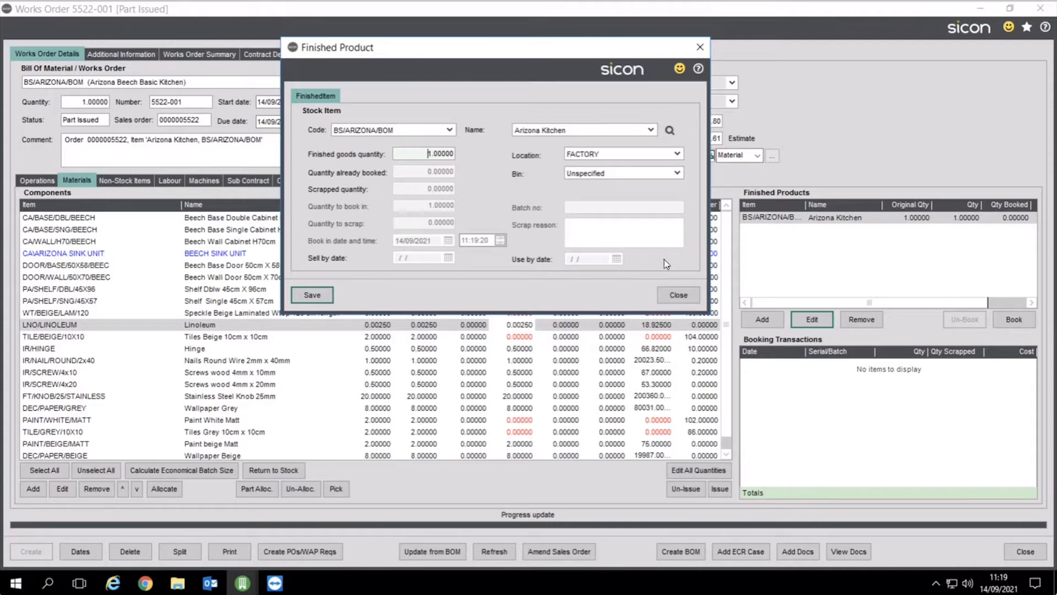
left_click(672, 294)
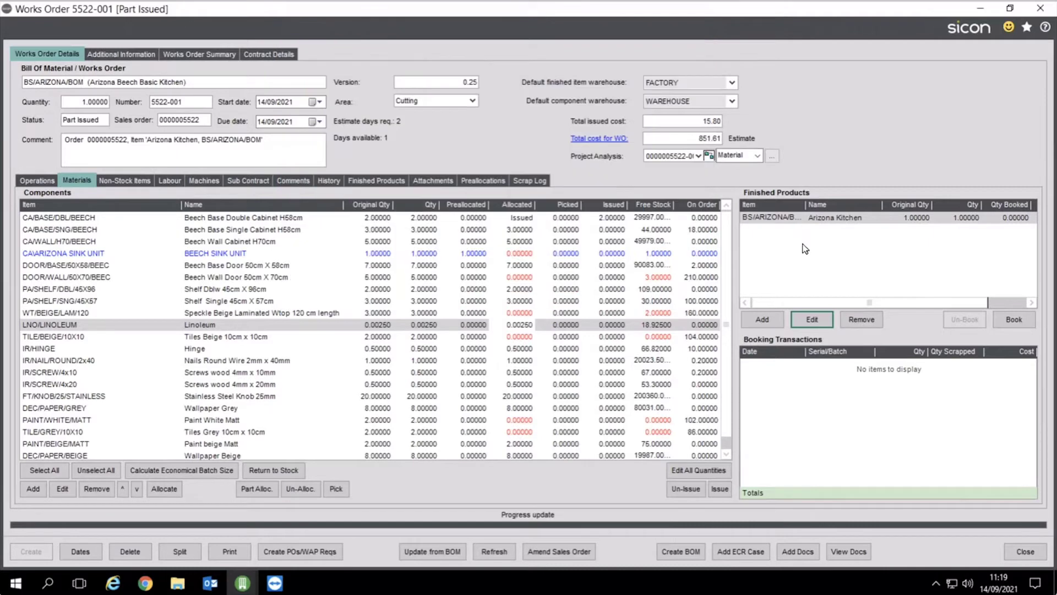
left_click(36, 181)
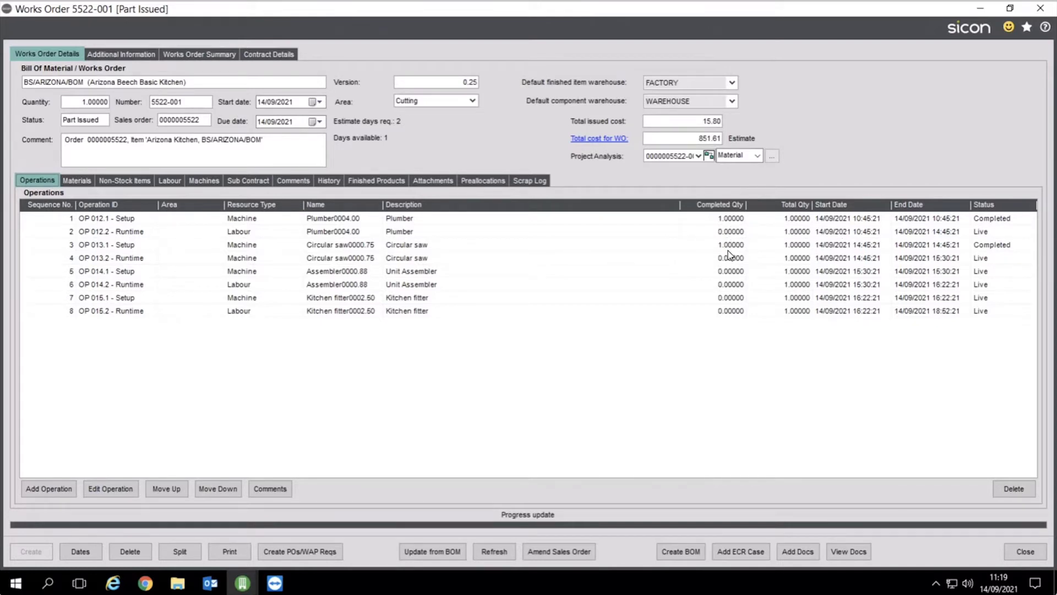
Inspect the Plumber machine transaction on OP 012.1 setup, then view the three runtime labour items
left_click(193, 183)
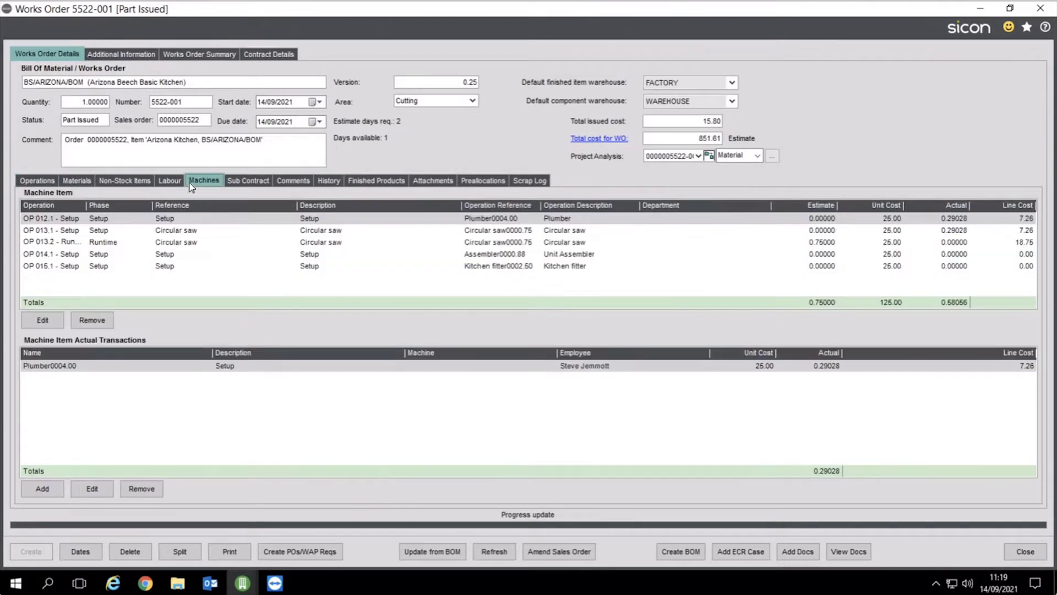
left_click(218, 221)
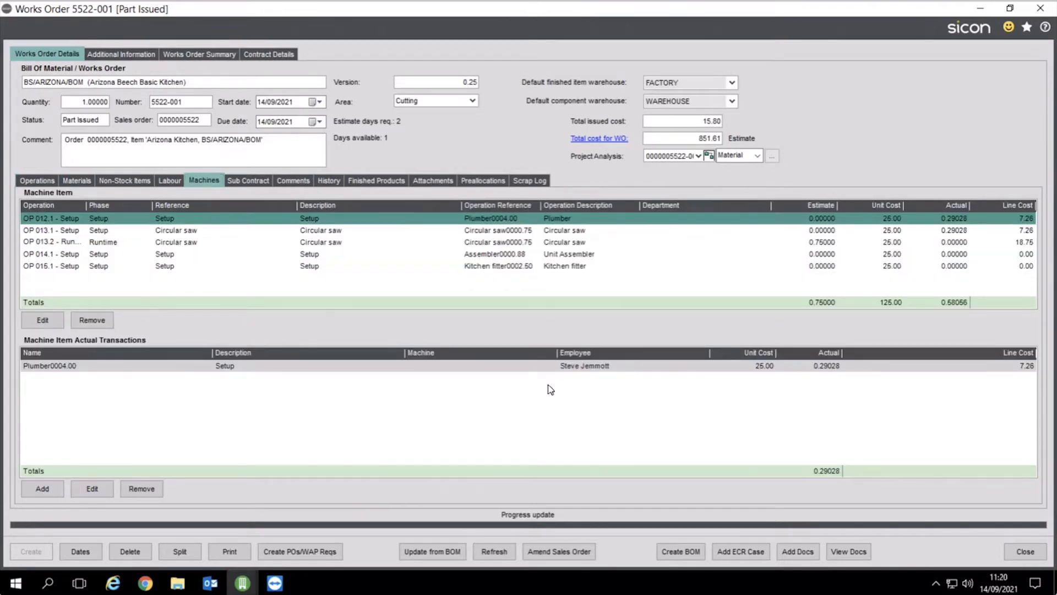
left_click(782, 365)
left_click(95, 489)
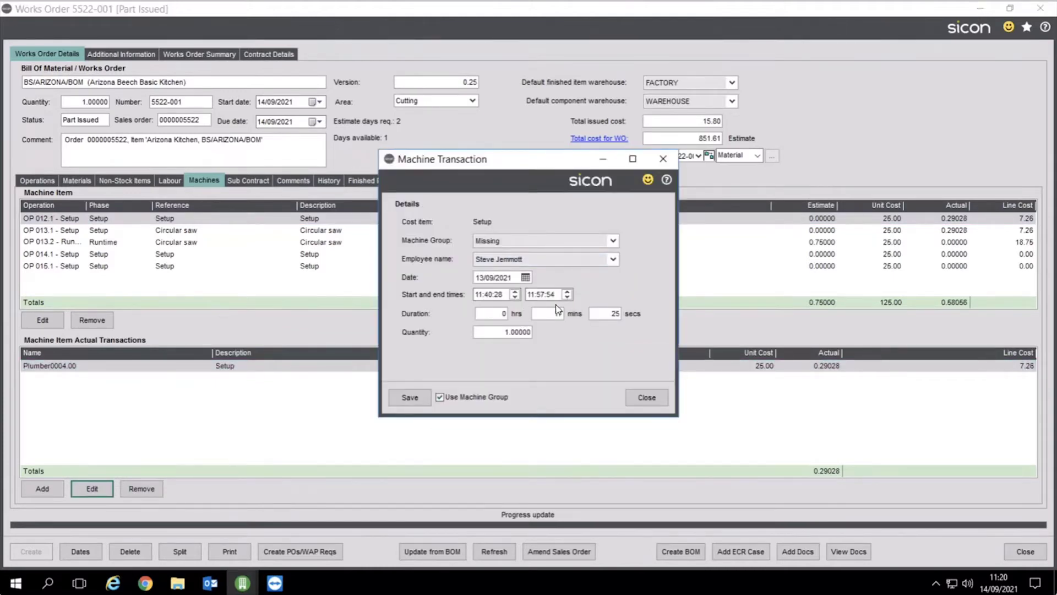
left_click(638, 398)
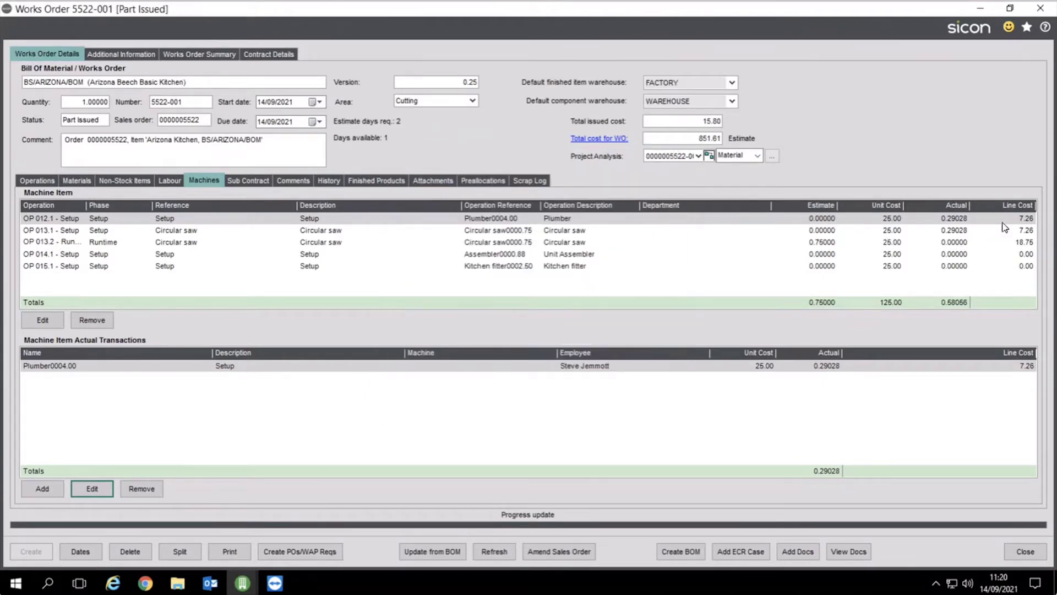
left_click(170, 181)
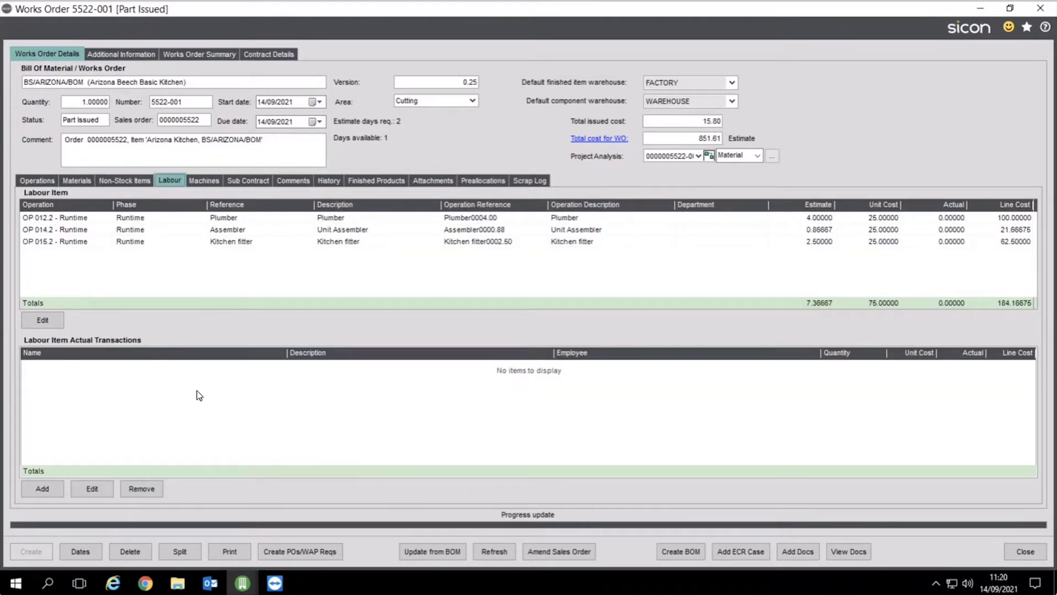
Print the Single Works Order Route Card for works order 5522-001
left_click(227, 551)
left_click(257, 469)
left_click(980, 11)
left_click(980, 11)
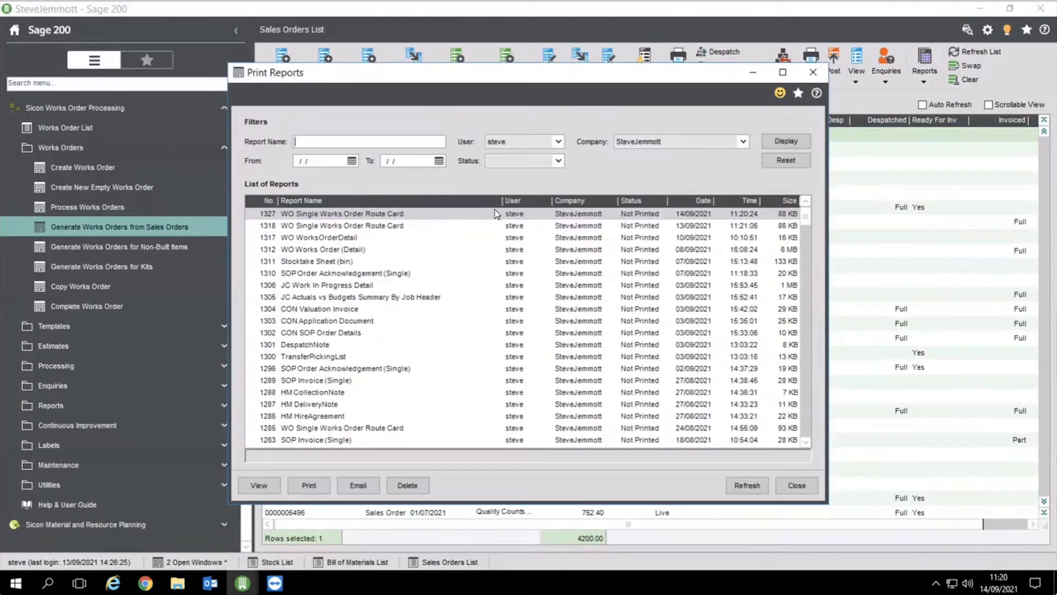
Preview the generated route card report enlarged to 138%
left_click(260, 485)
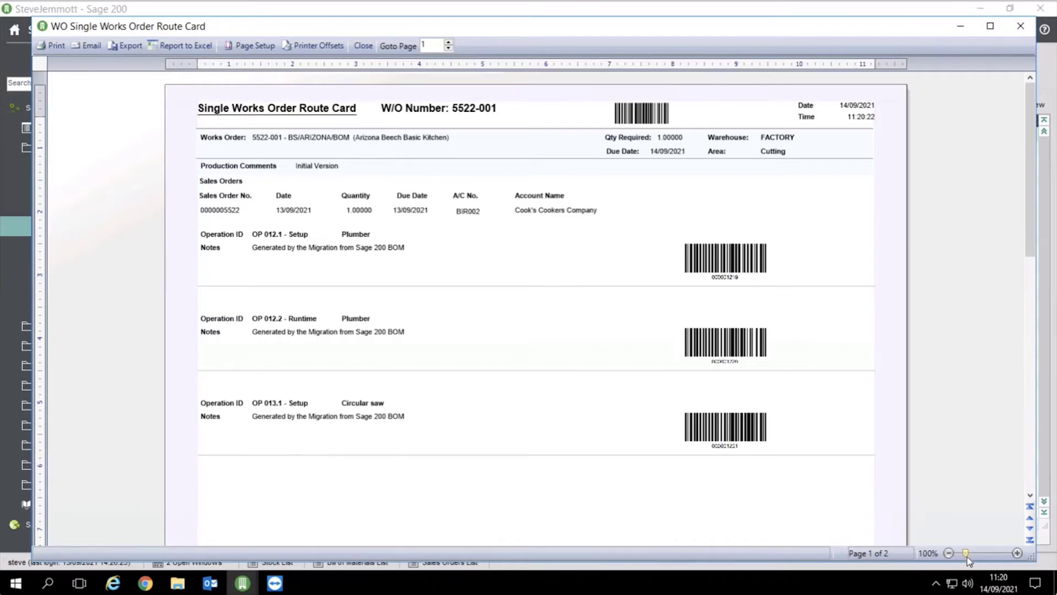
left_click_drag(965, 554, 970, 555)
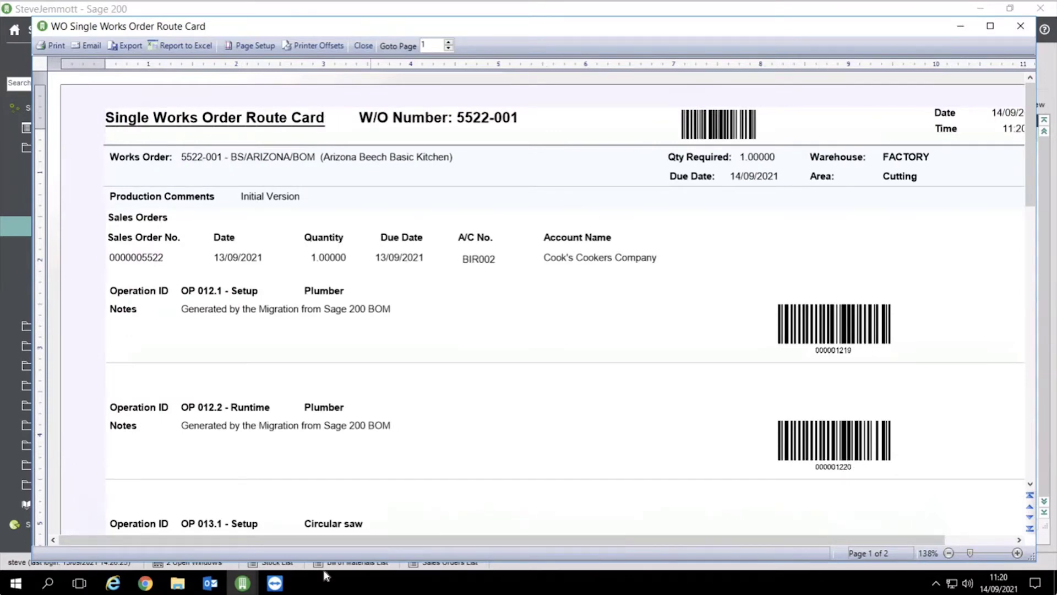
mouse_move(274, 582)
left_click(345, 542)
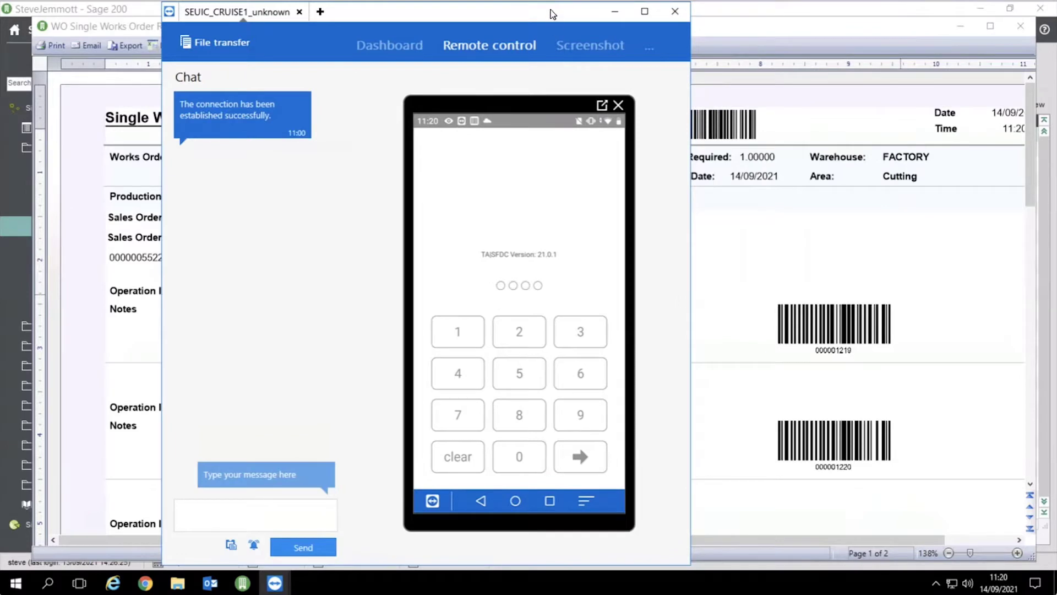
On the remote handheld, attempt to issue CA/BASE/SNG/BEECH to 5522-001 and dismiss the server error
left_click_drag(552, 14, 449, 20)
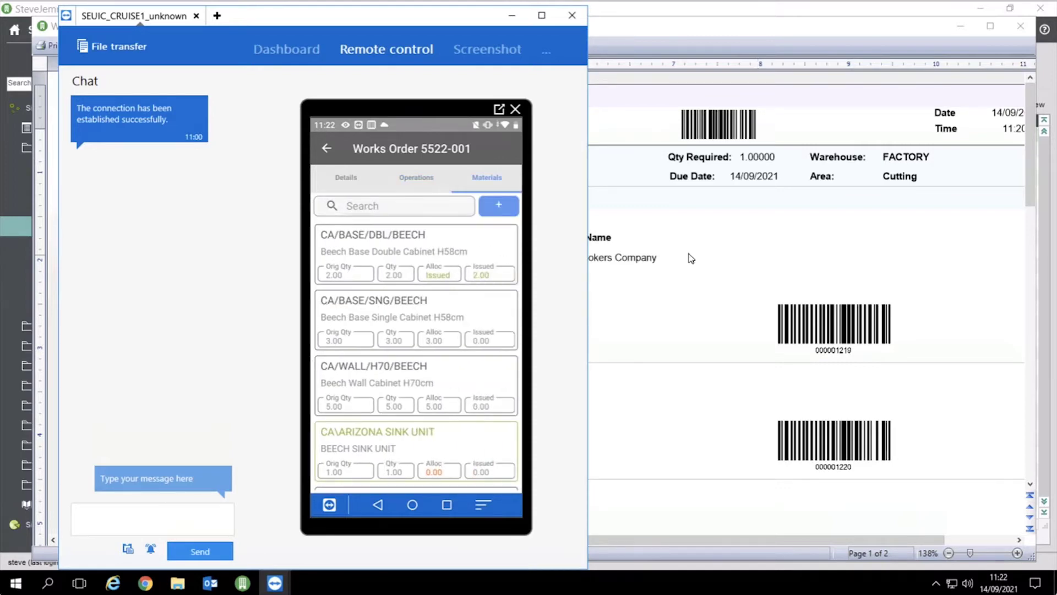
left_click(444, 358)
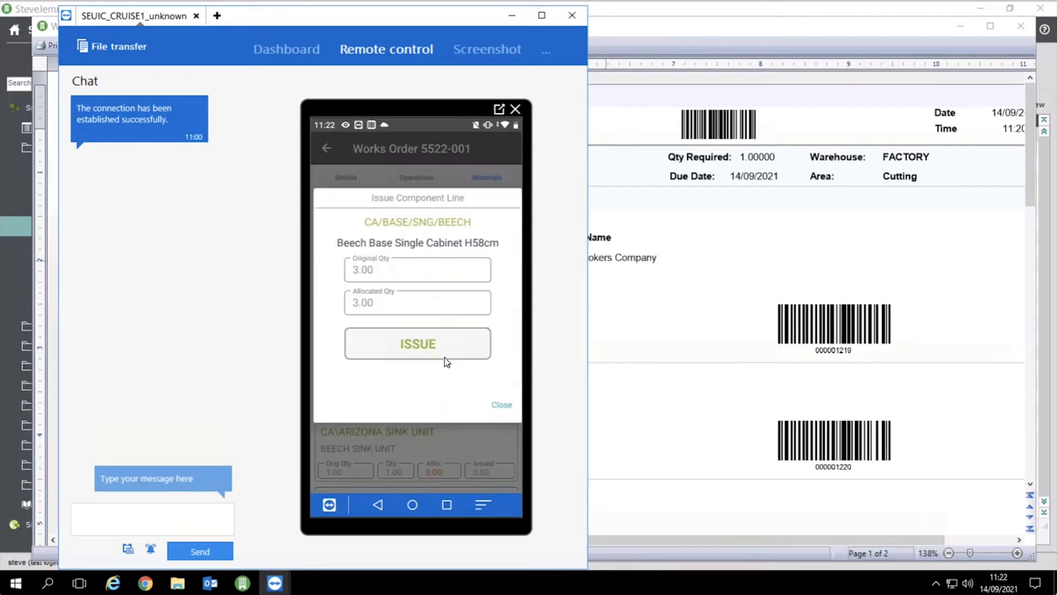
left_click(444, 356)
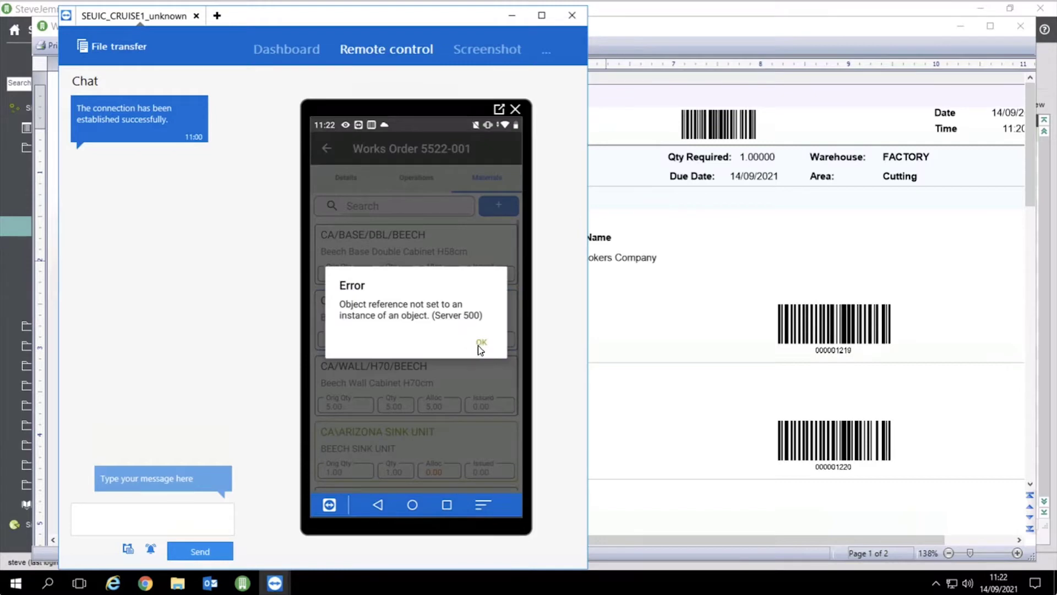
left_click(481, 343)
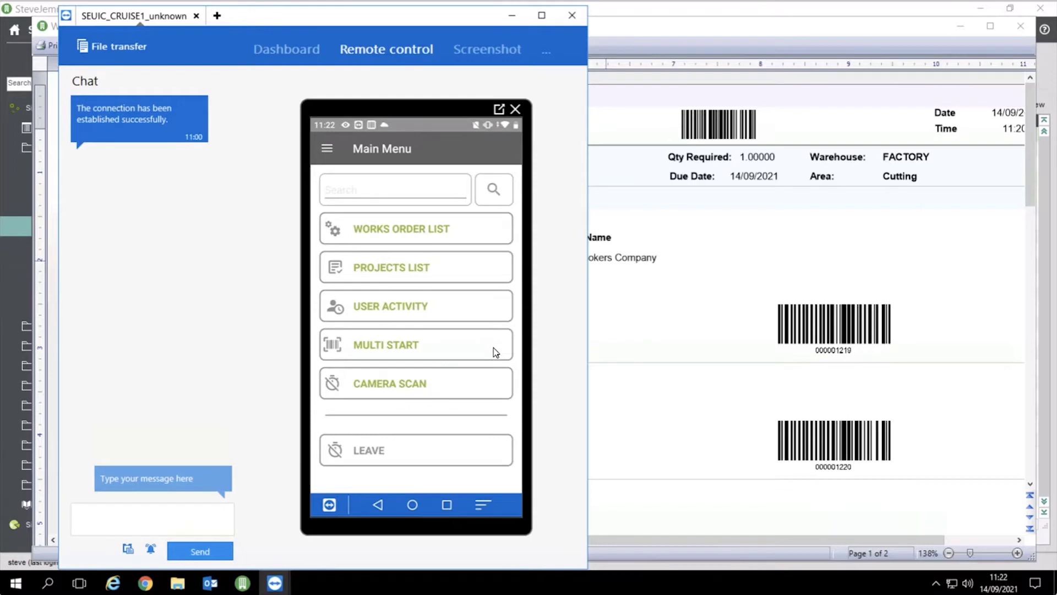
On the handheld, start Multi Start and scroll the operations list to find OP 012.2 - Runtime
left_click(493, 348)
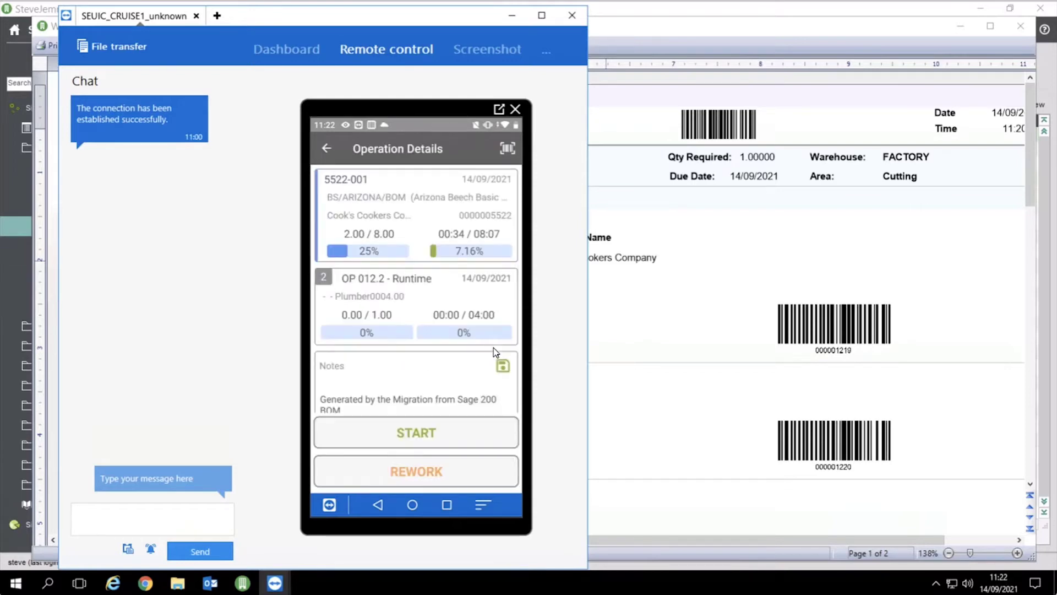
scroll(493, 348, "down", 1)
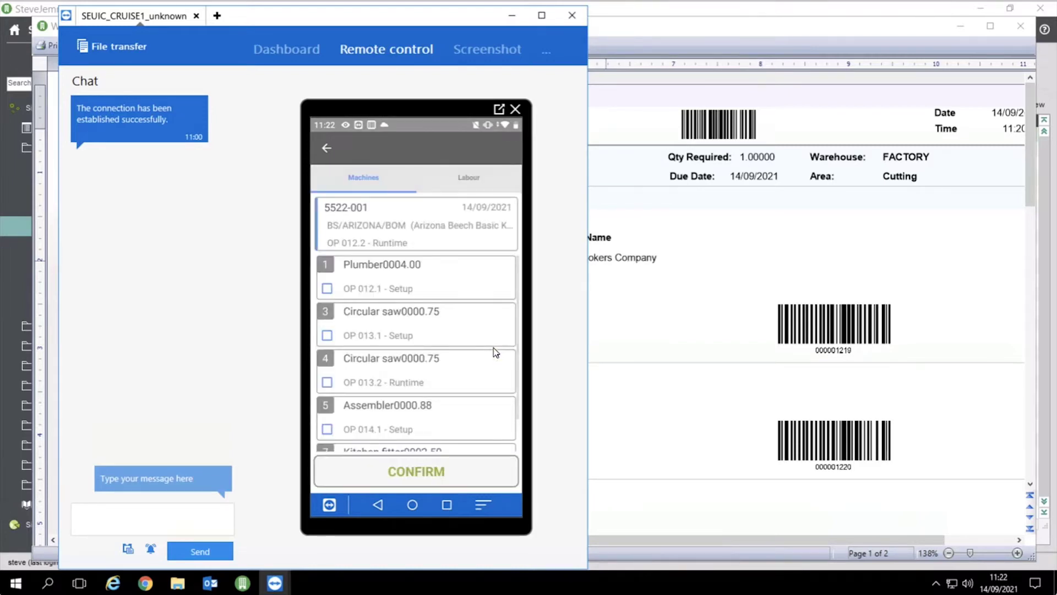
scroll(494, 348, "down", 1)
scroll(494, 348, "down", 1)
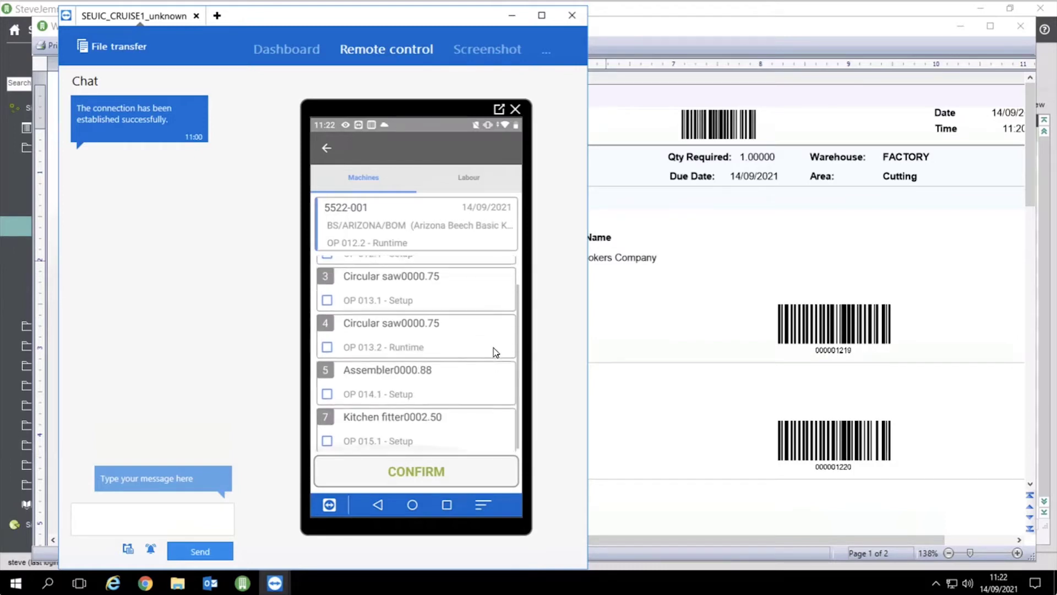
scroll(493, 348, "up", 2)
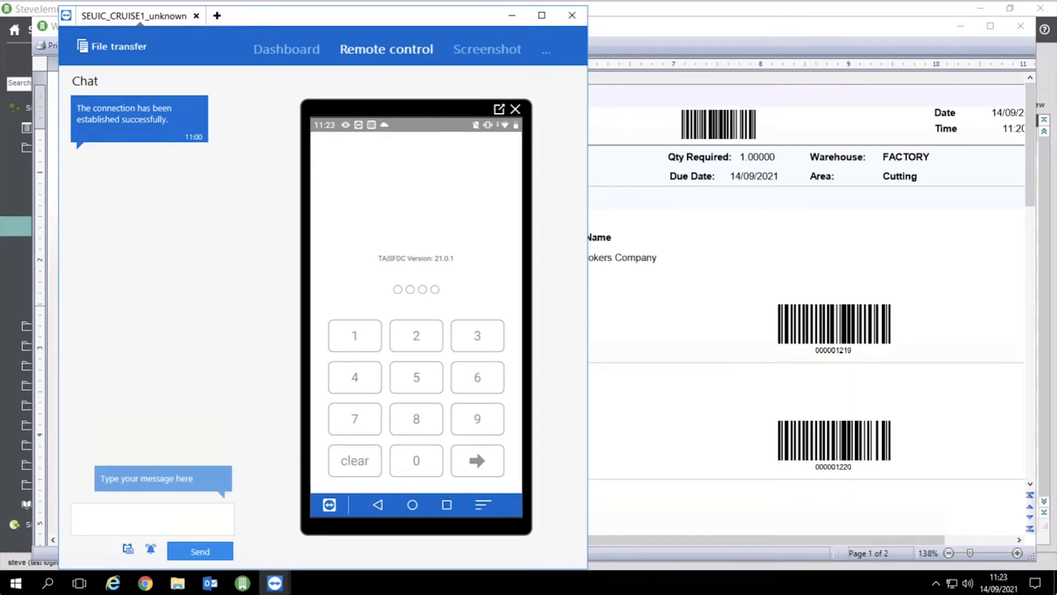
Close the route card report and Print Reports, and bring works order 5522-001 forward
left_click(744, 242)
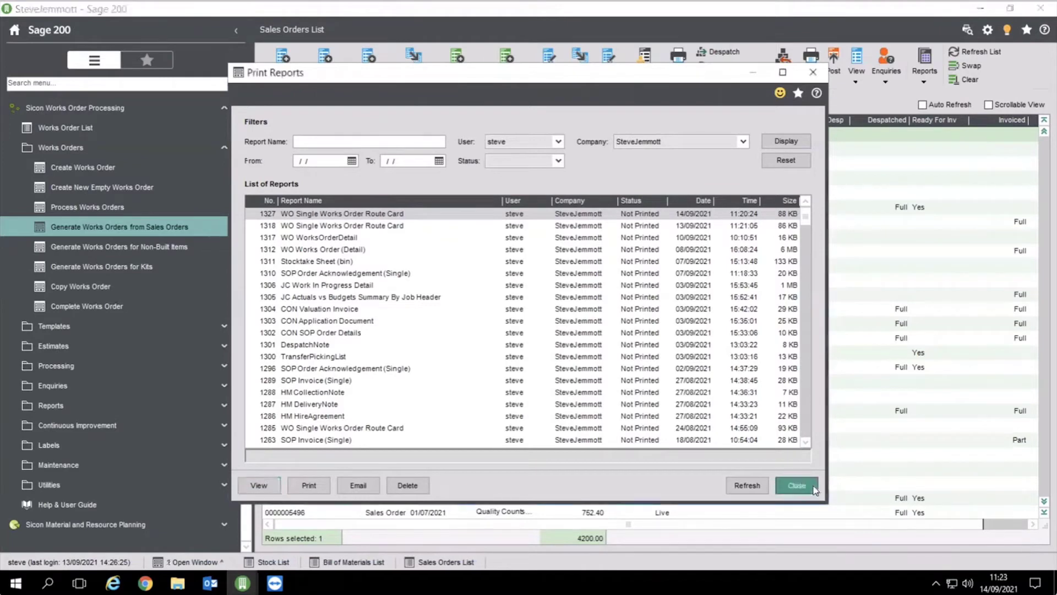
left_click(797, 550)
mouse_move(242, 583)
left_click(338, 544)
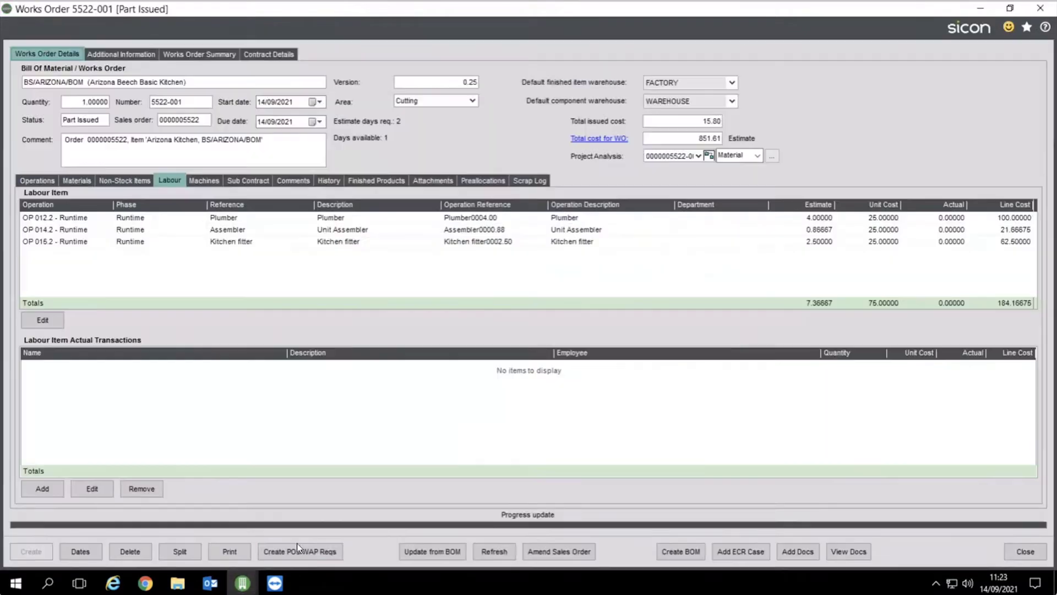
Refresh the works order to show the Plumber labour transaction, then view Sub Contracts
left_click(493, 551)
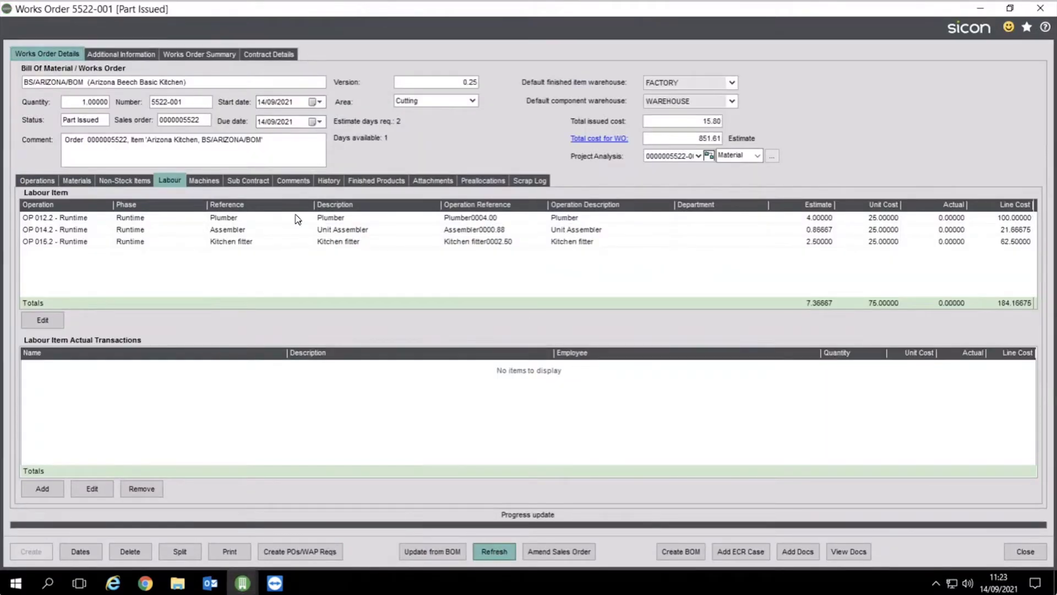
left_click(221, 221)
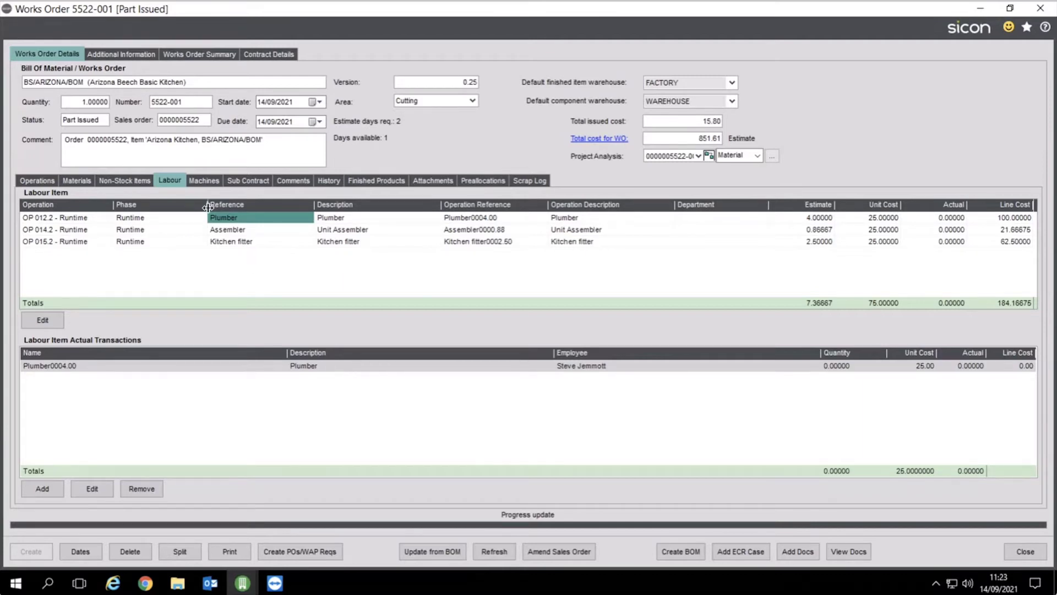
left_click(246, 185)
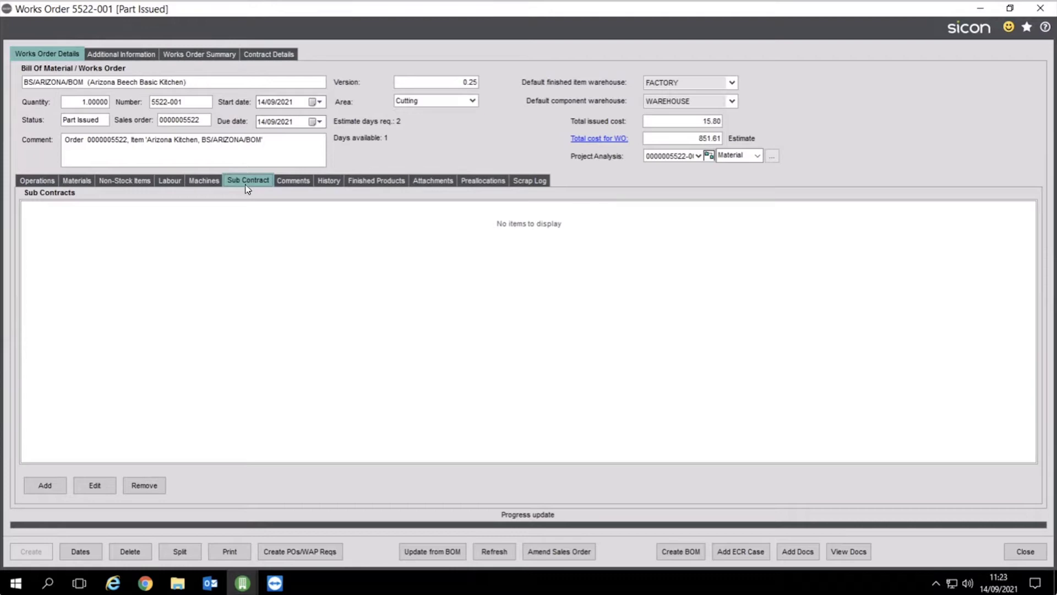
left_click(71, 182)
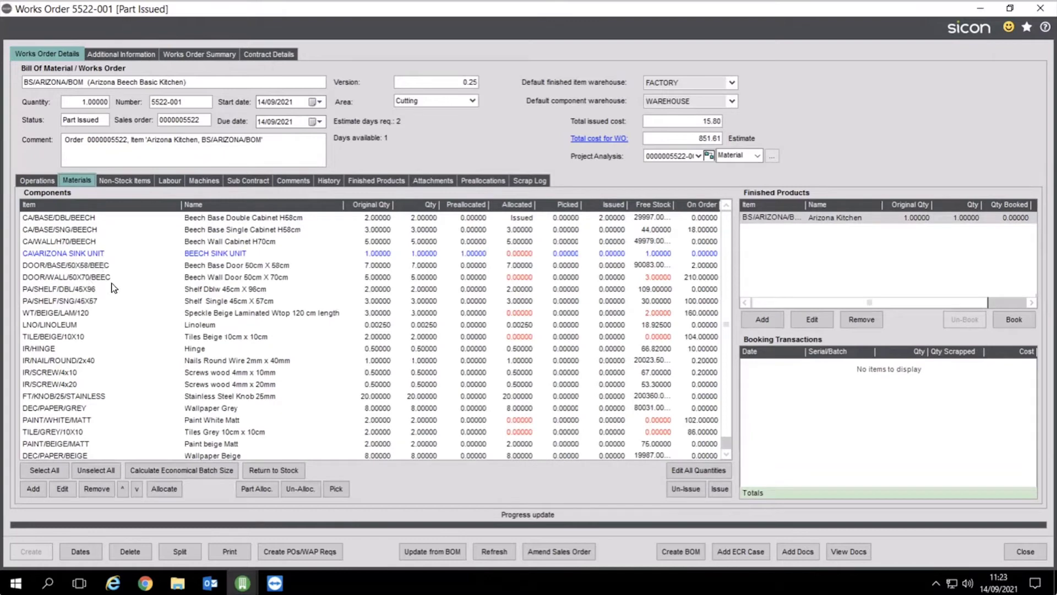
left_click(127, 181)
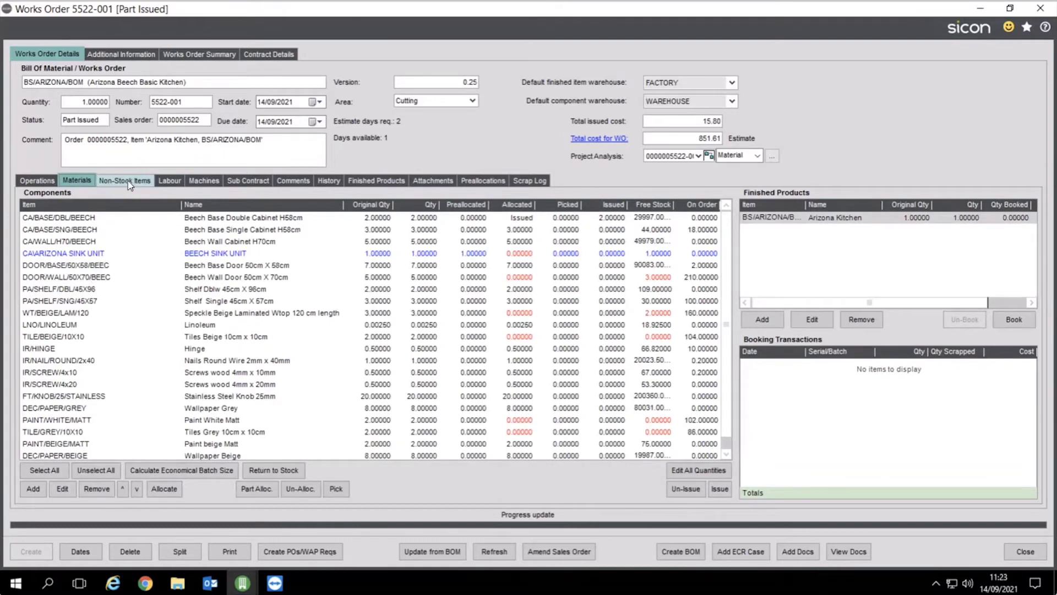
left_click(38, 496)
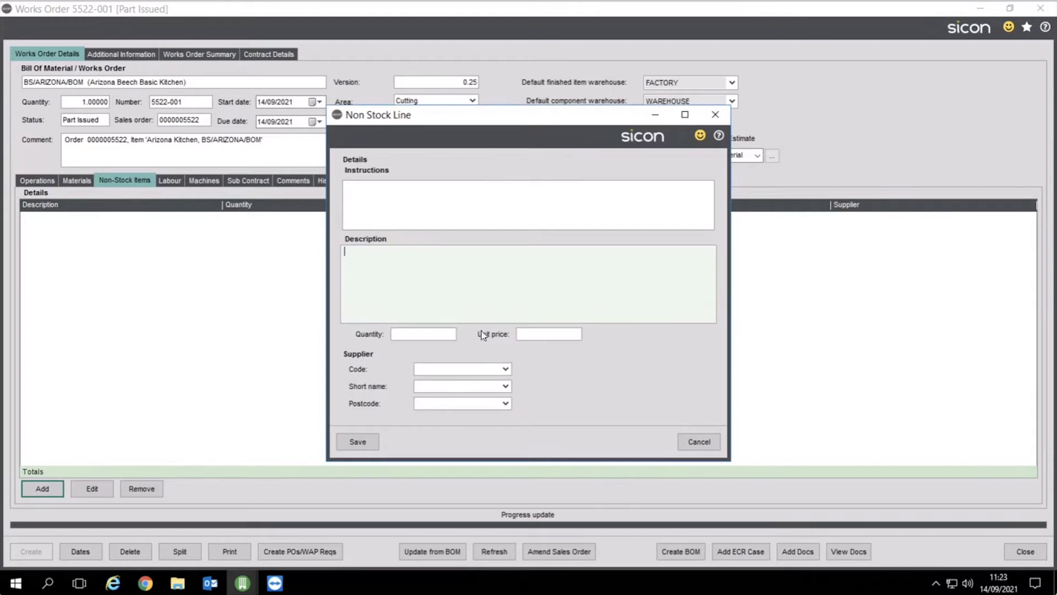
left_click(703, 442)
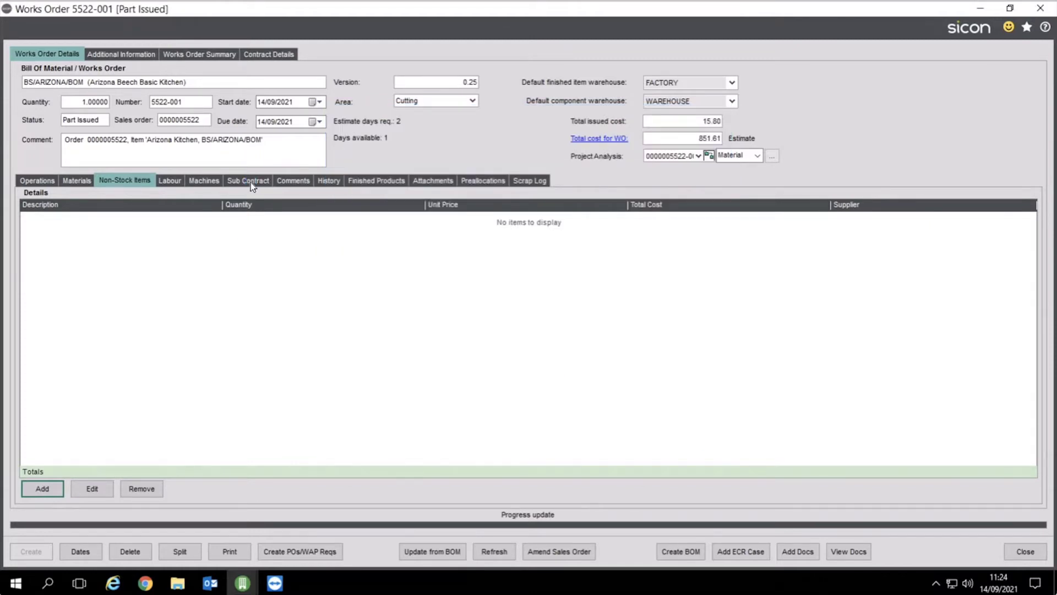
left_click(250, 182)
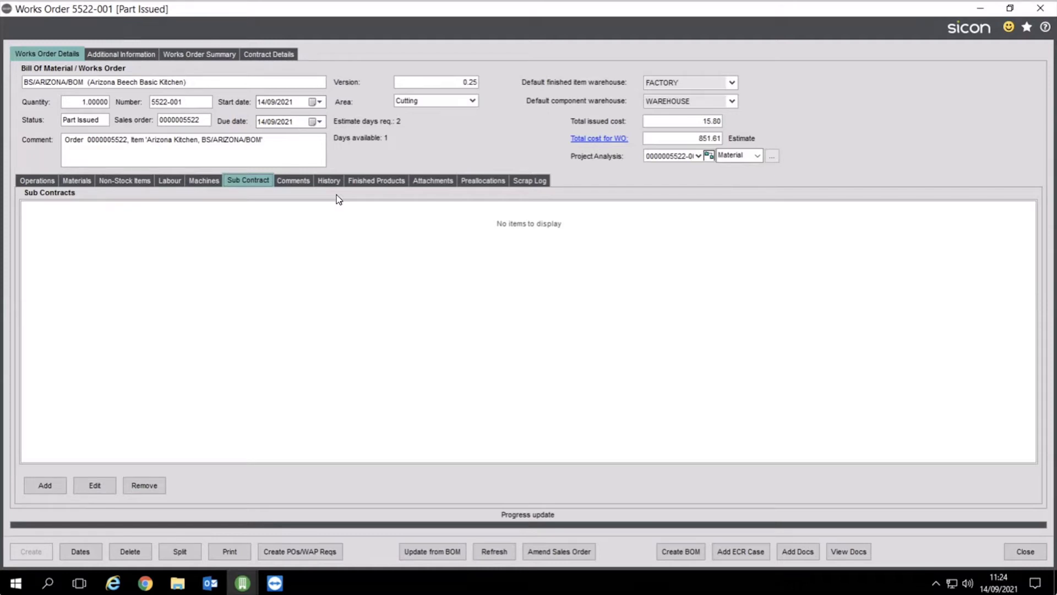
Start a new sub contract with order reference PO452 and description 'Some painting'
left_click(45, 485)
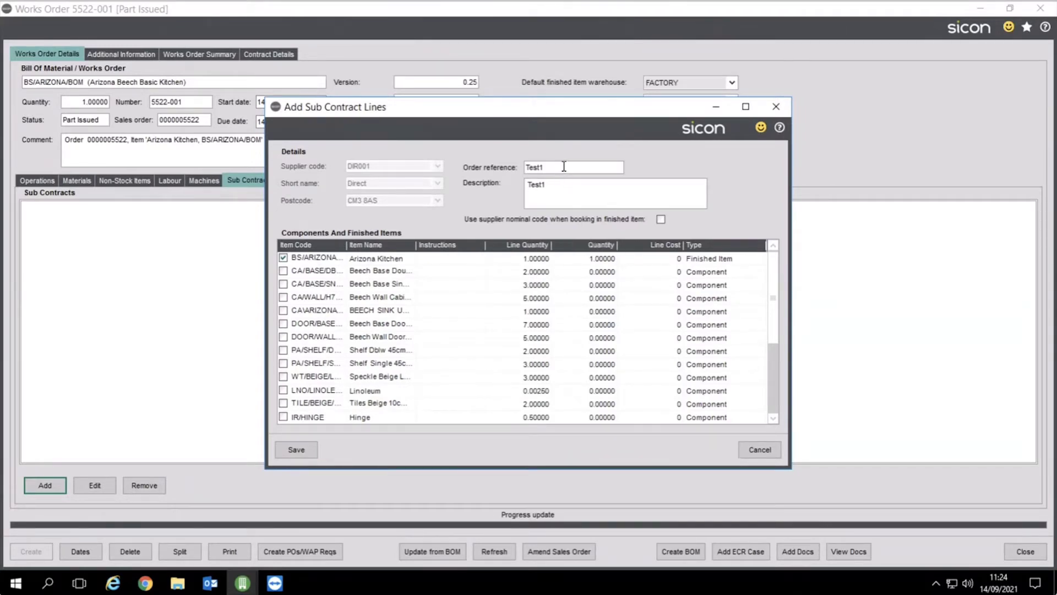
left_click_drag(564, 166, 494, 170)
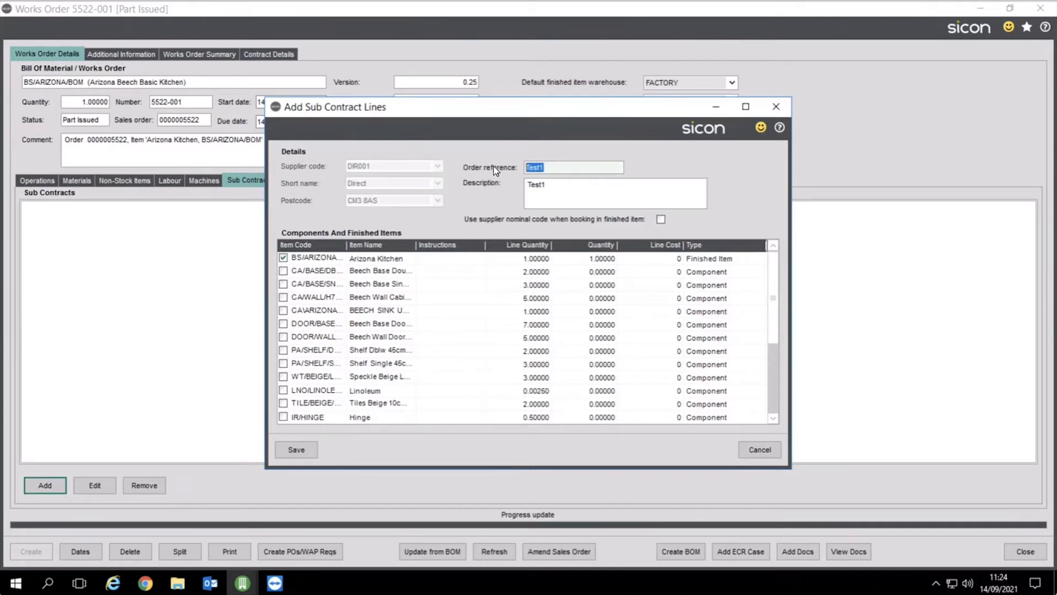
type("PO452")
double_click(564, 183)
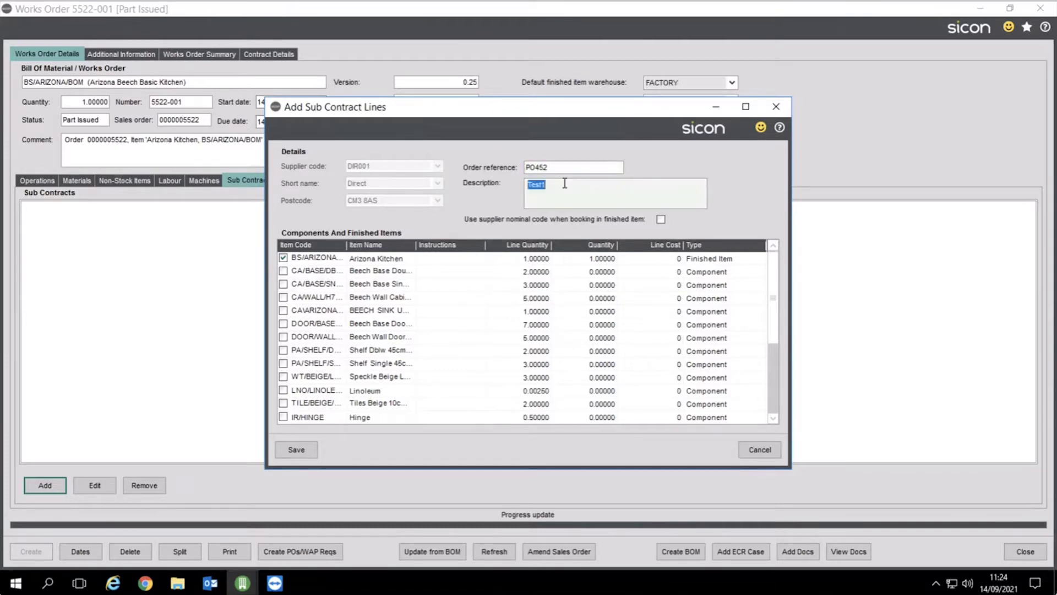
type("Some painting")
left_click_drag(774, 304, 768, 398)
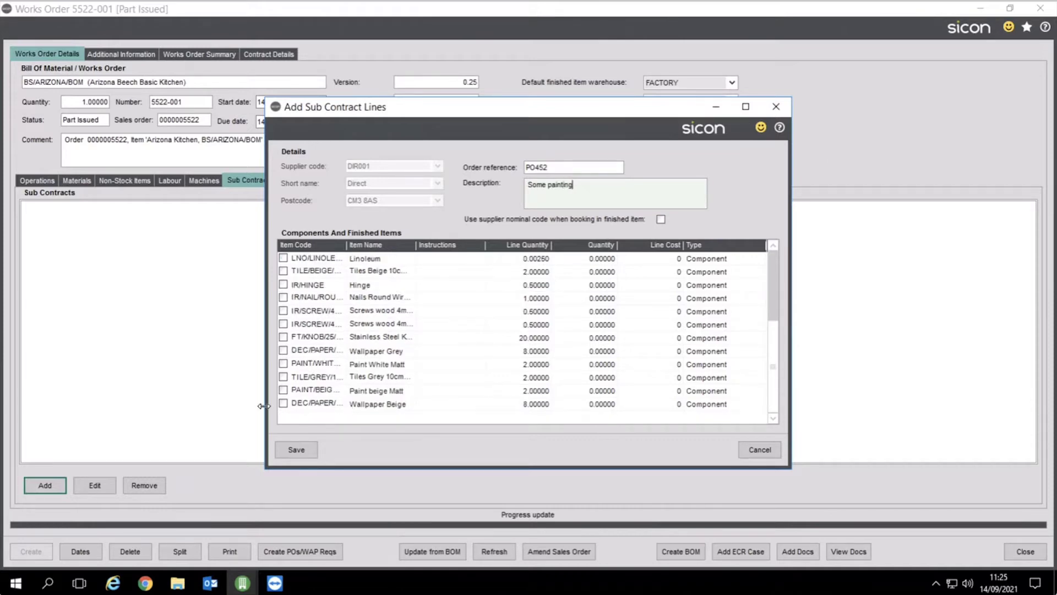
Include the FT/KNOB/25/STAINLESS line at a line cost of 10 and save the sub contract
left_click(284, 337)
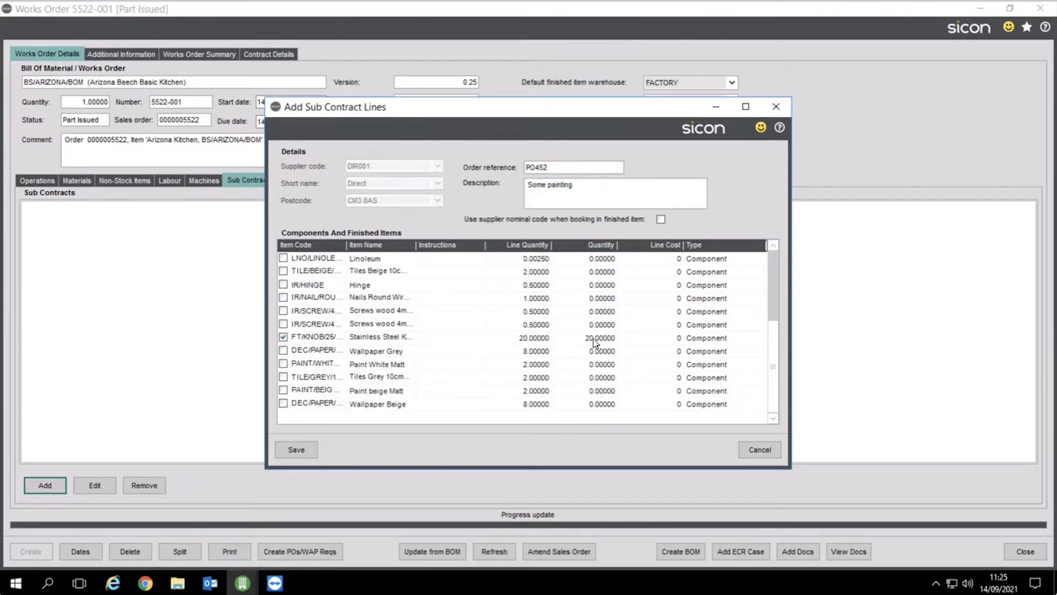
left_click(656, 338)
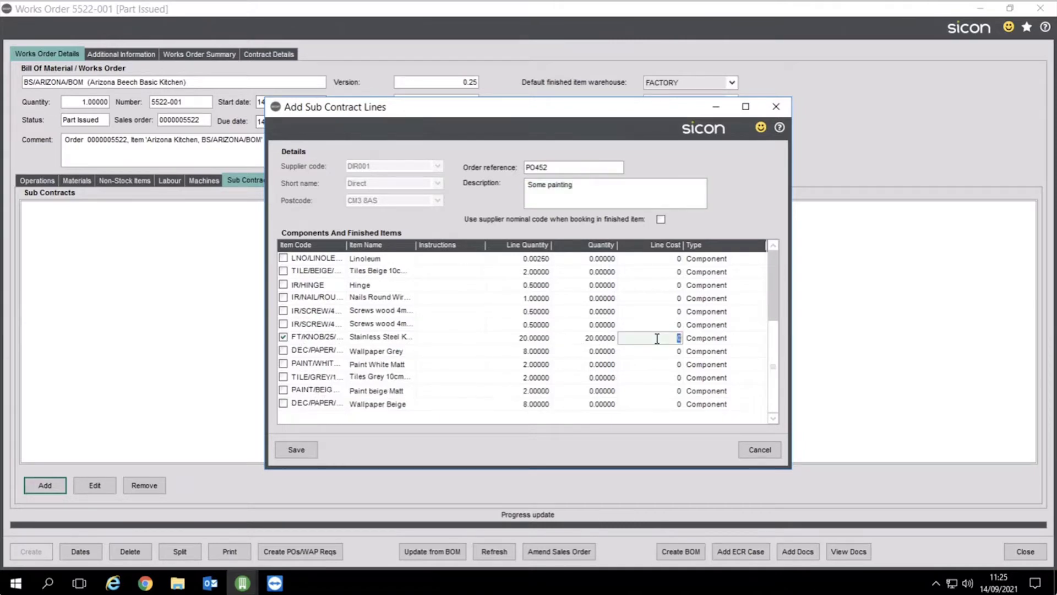
type("10")
key("Tab")
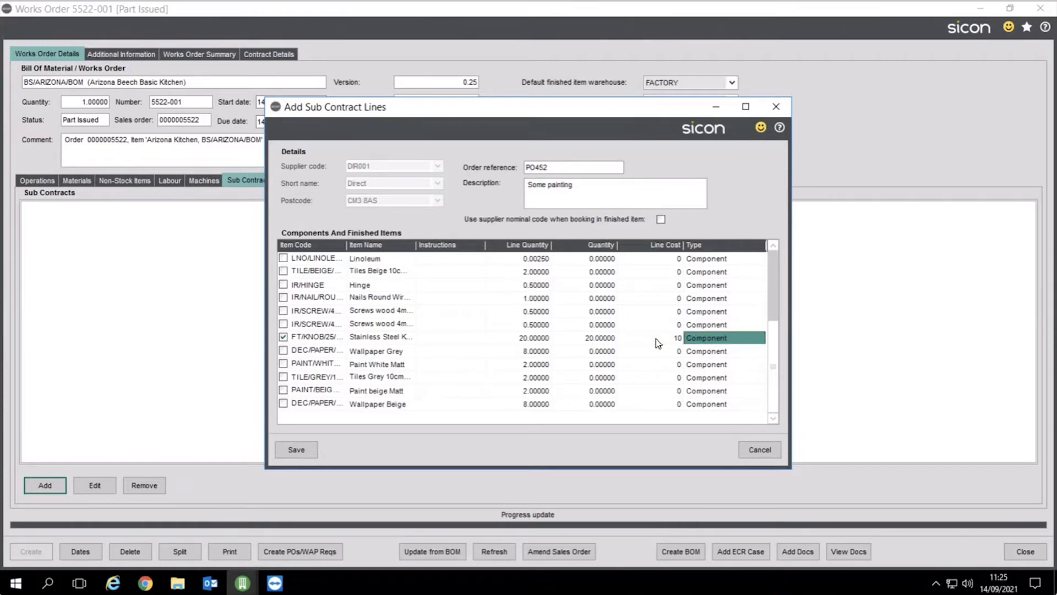
left_click(299, 452)
left_click(571, 346)
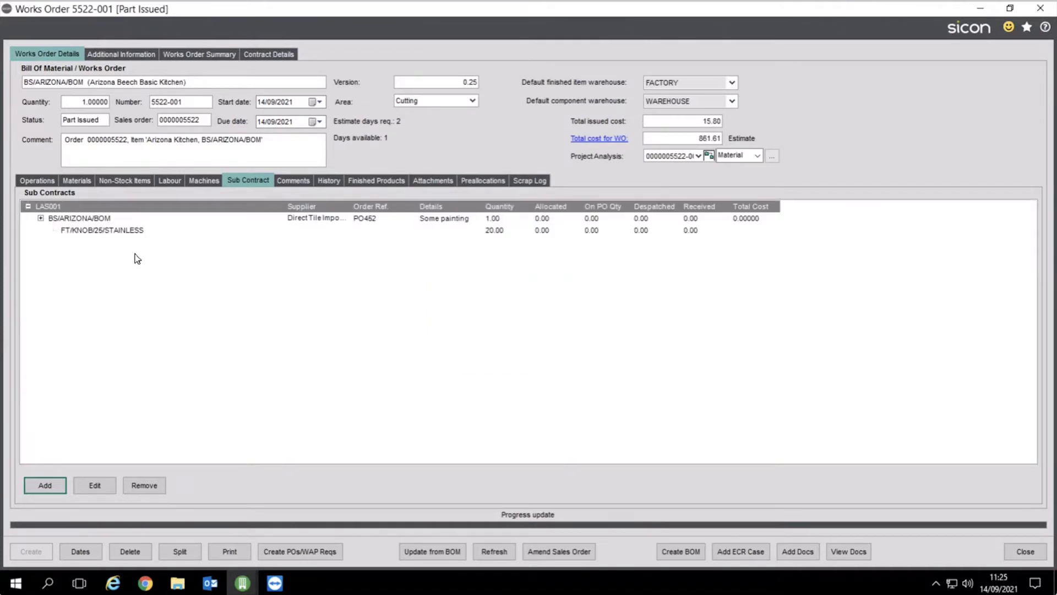
Check the new Laser Etch operation, then select the BS/ARIZONA/BOM sub contract
left_click(37, 181)
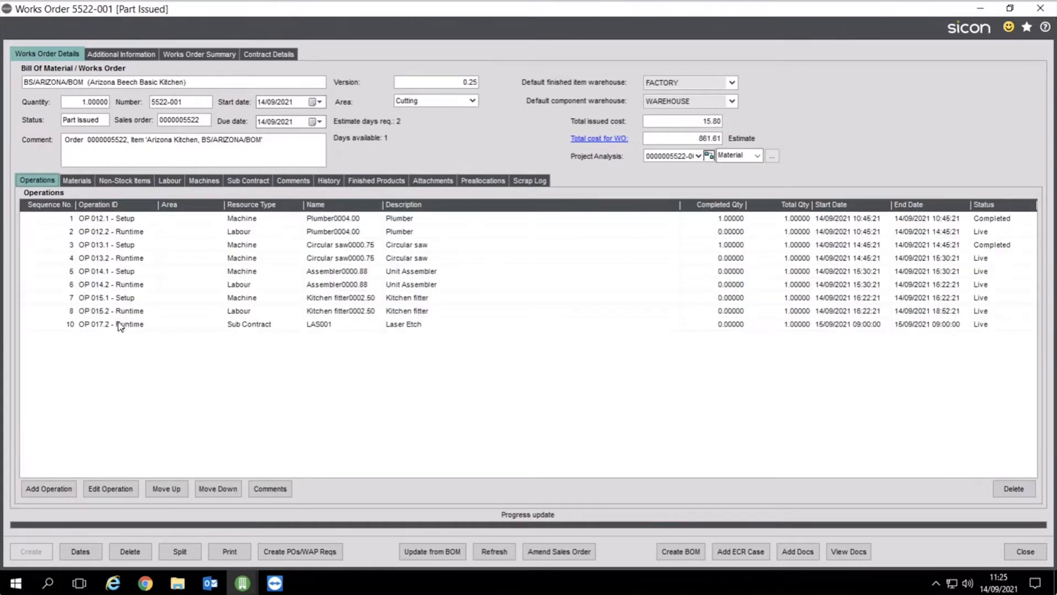
left_click(240, 328)
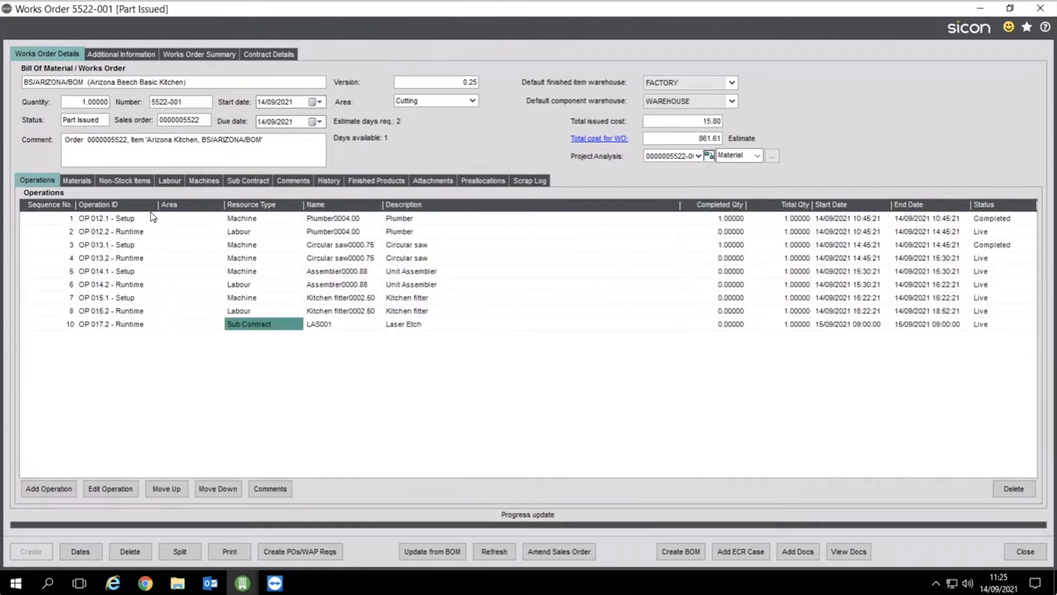
left_click(238, 187)
left_click(359, 221)
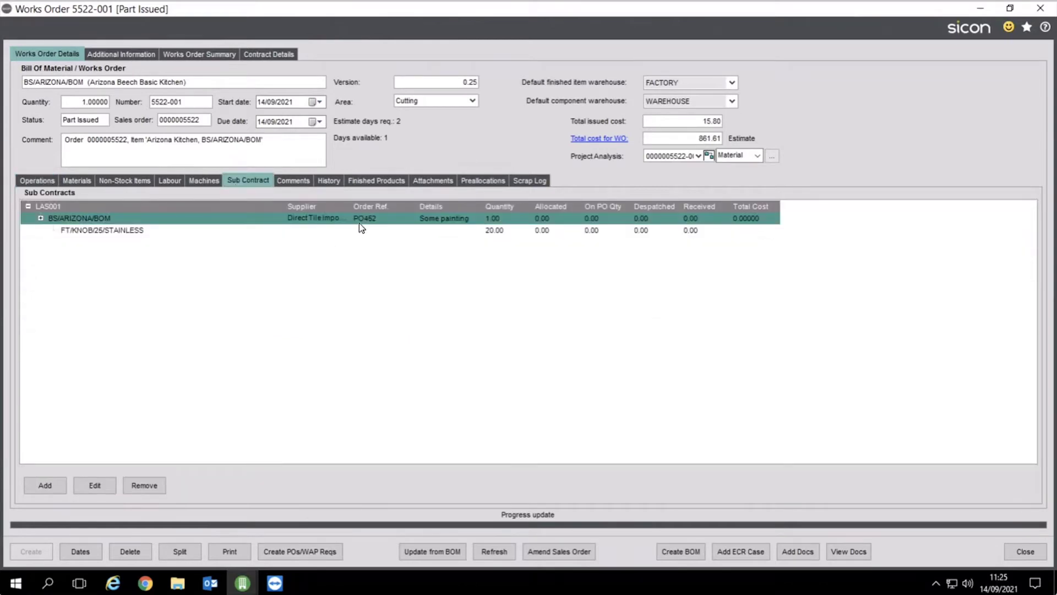
Edit the PO452 sub contract and allocate all 20 stainless knobs
left_click(110, 487)
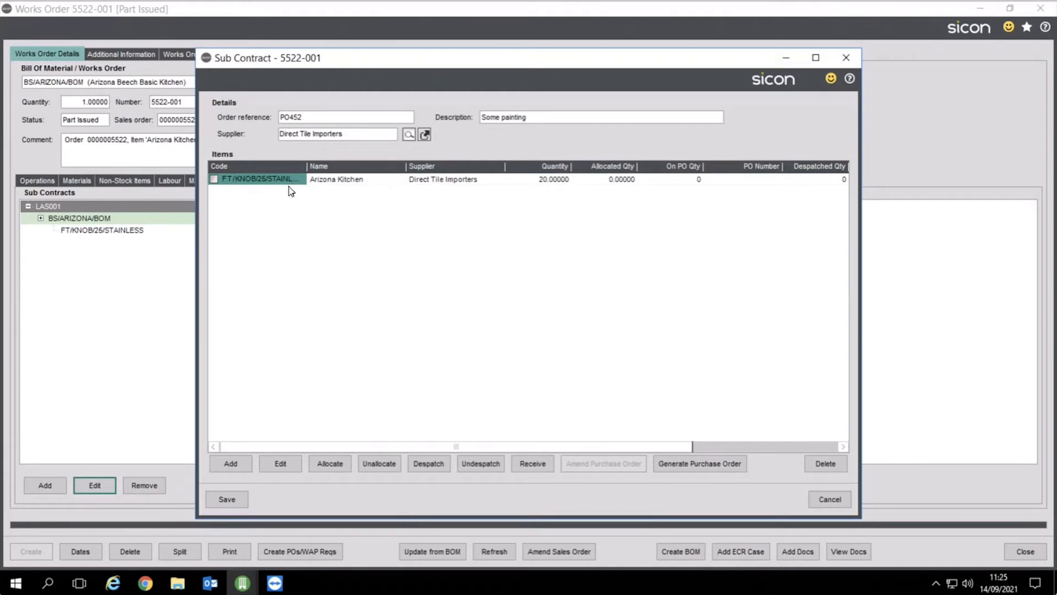
left_click(214, 179)
left_click(597, 184)
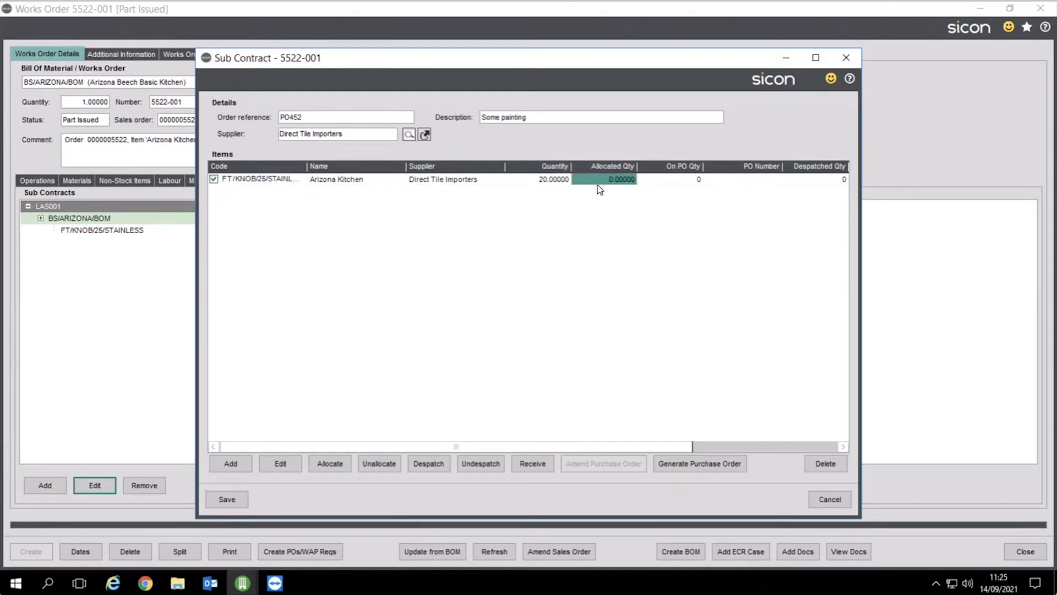
left_click(332, 465)
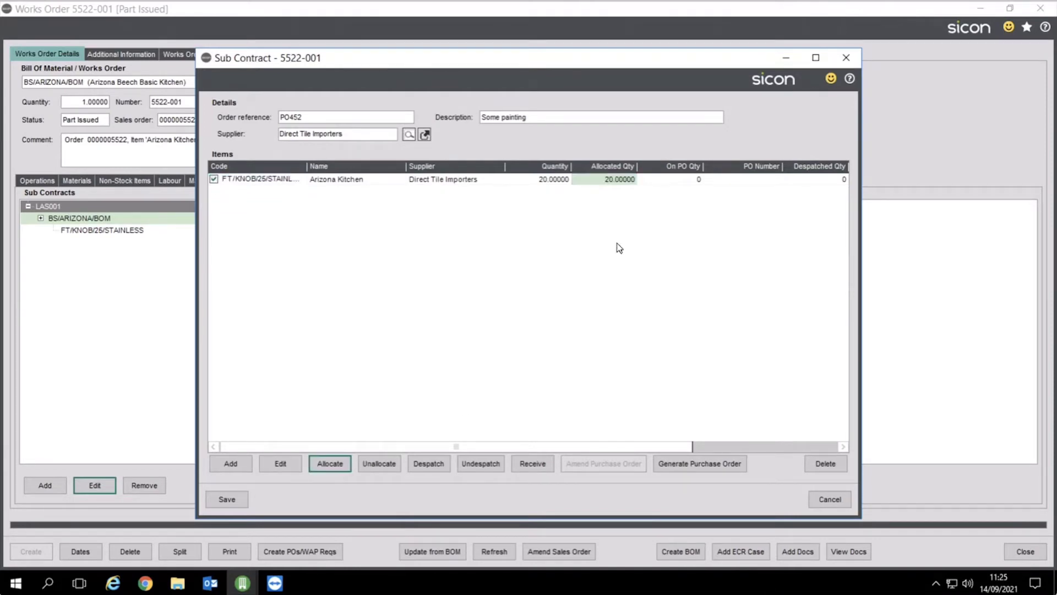
Generate a purchase order for the knob line with requested date 15/09/2021
left_click(685, 467)
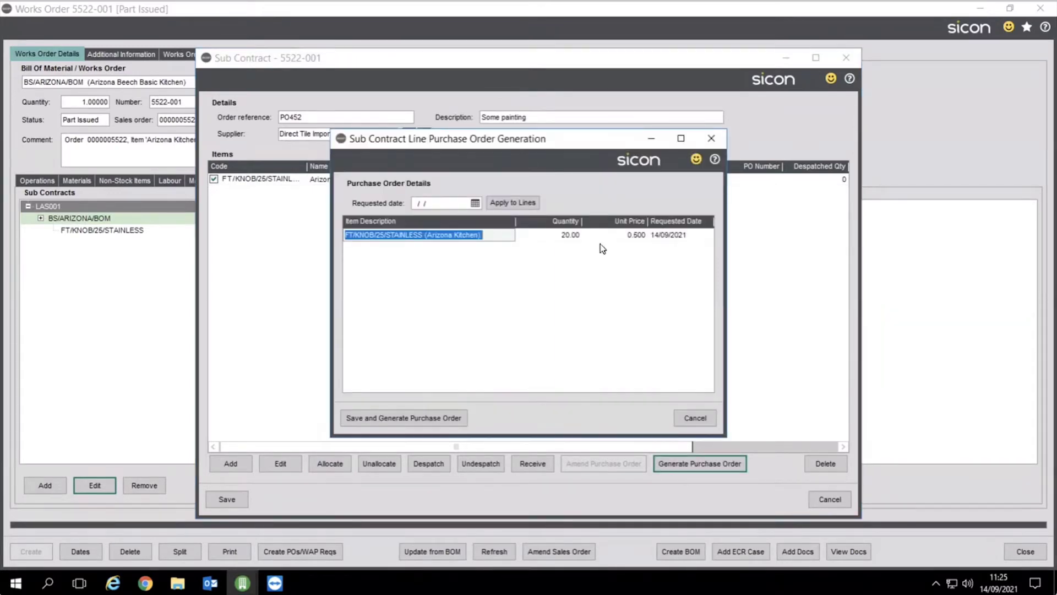
left_click(475, 203)
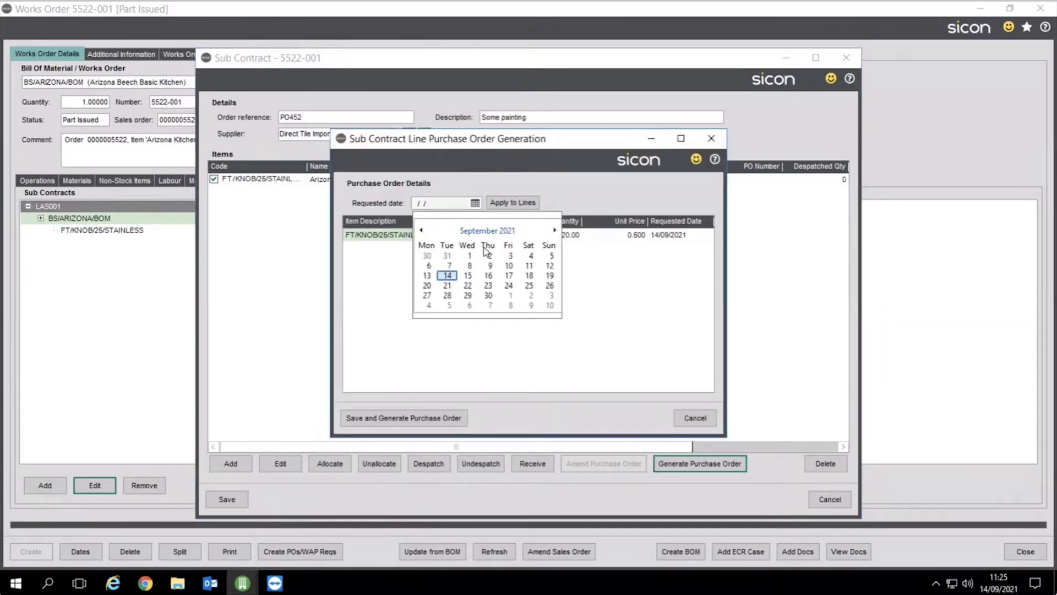
left_click(467, 275)
left_click(513, 203)
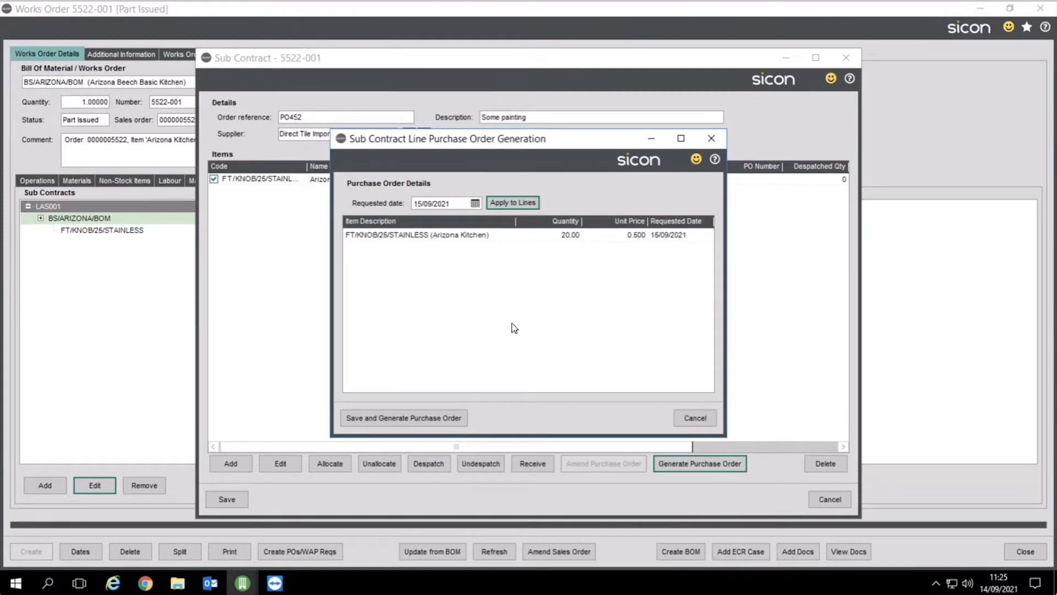
left_click(399, 416)
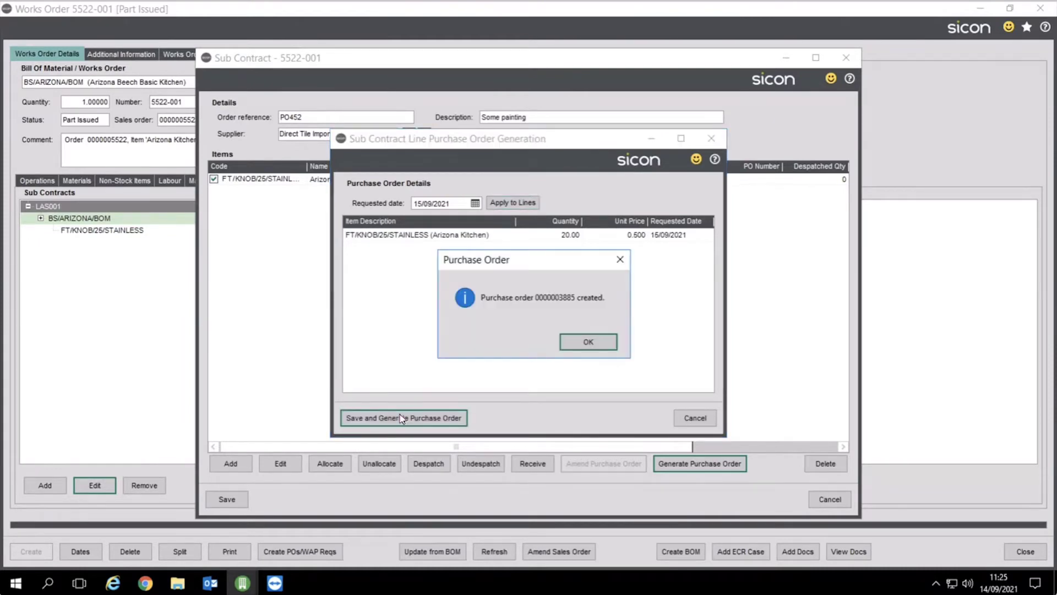
left_click(573, 342)
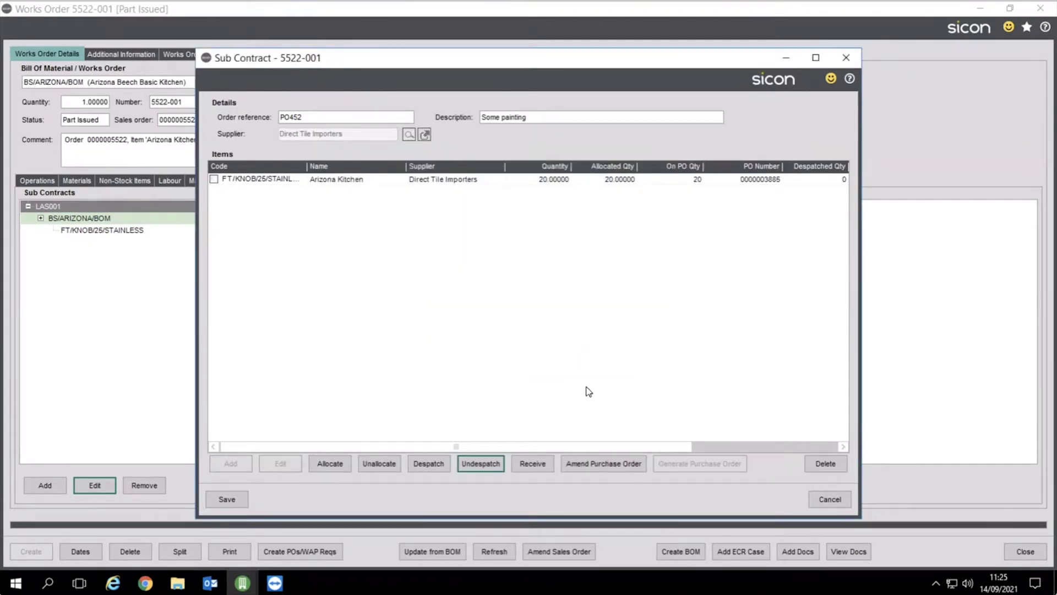
Despatch all 20 knobs, print the advice note, and save the sub contract
left_click(213, 179)
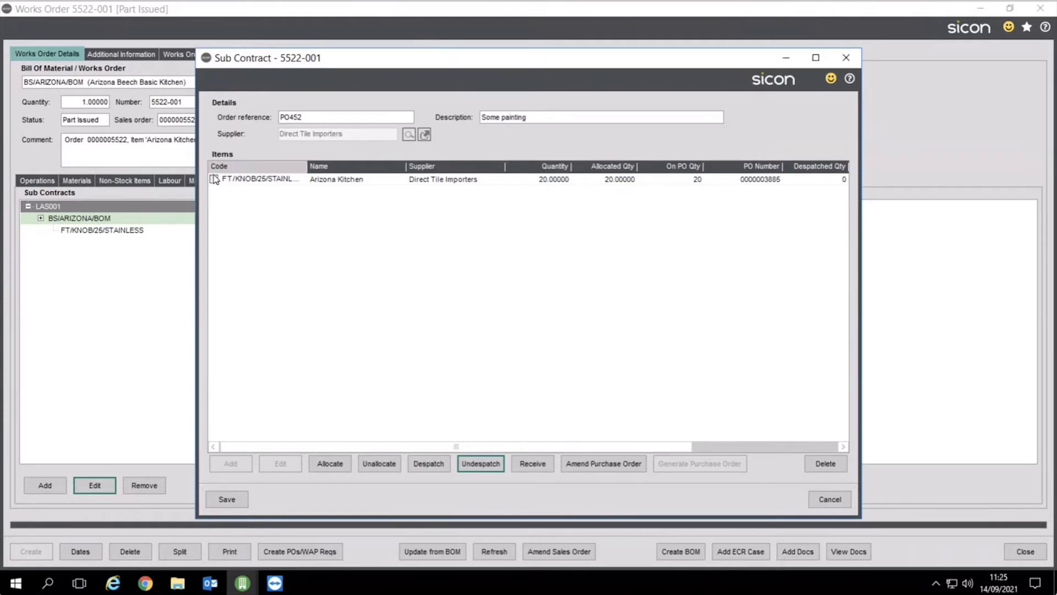
left_click(420, 465)
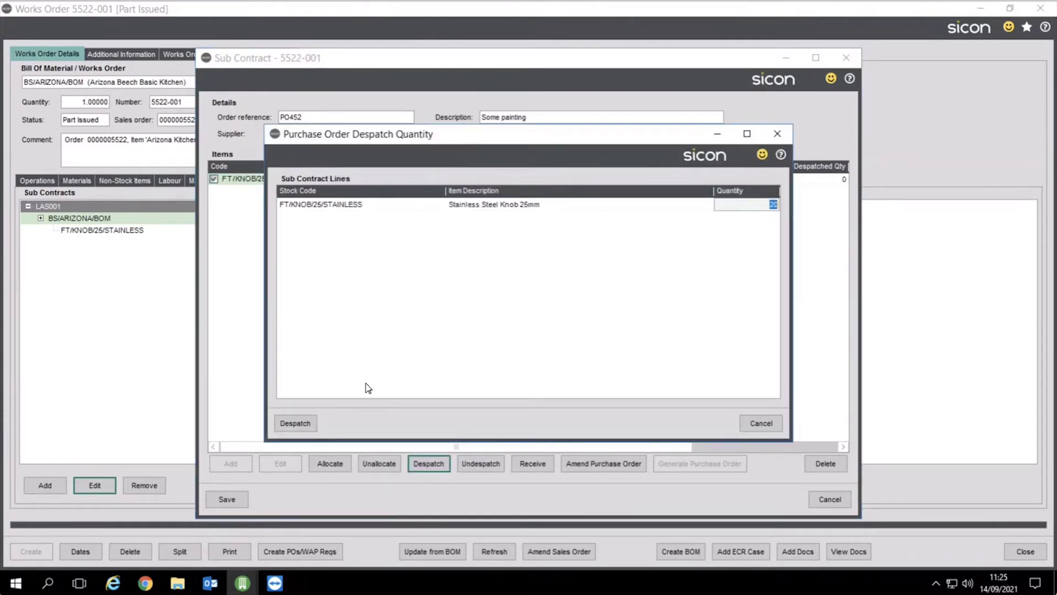
left_click(315, 424)
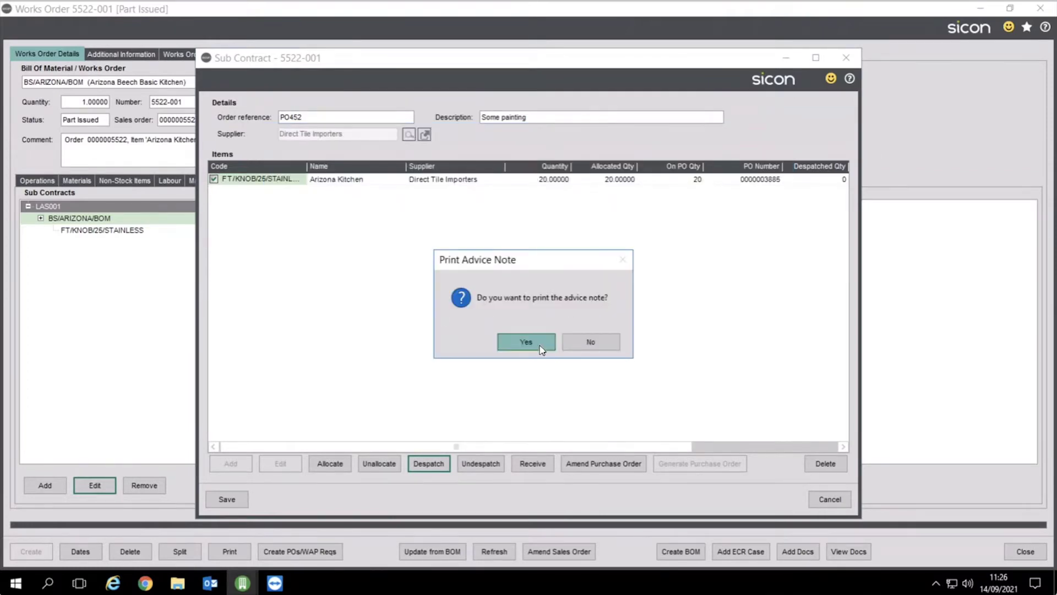
left_click(540, 343)
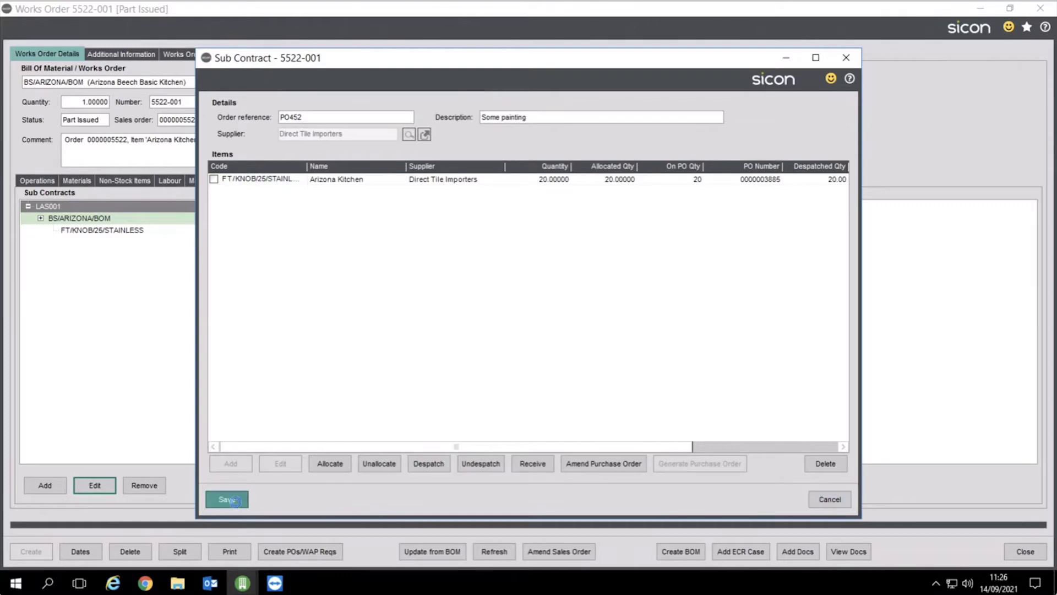
left_click(227, 499)
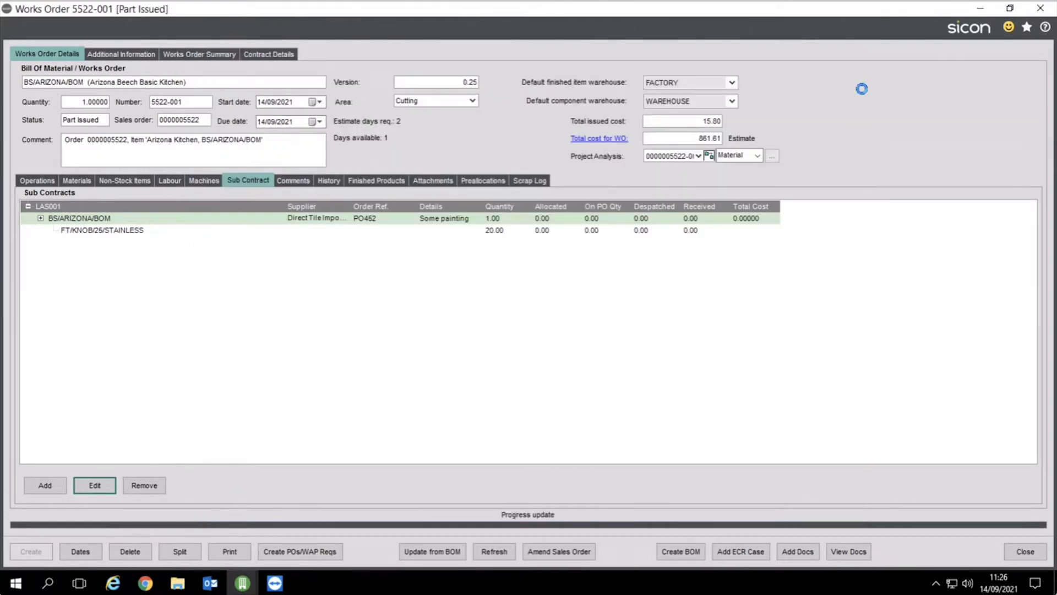
left_click(980, 10)
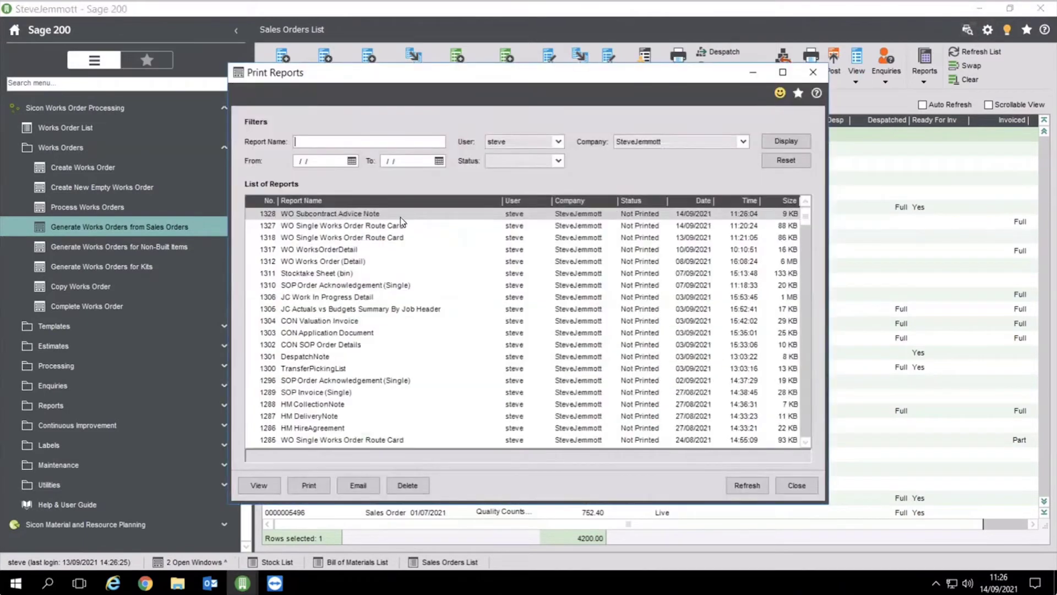
left_click(273, 487)
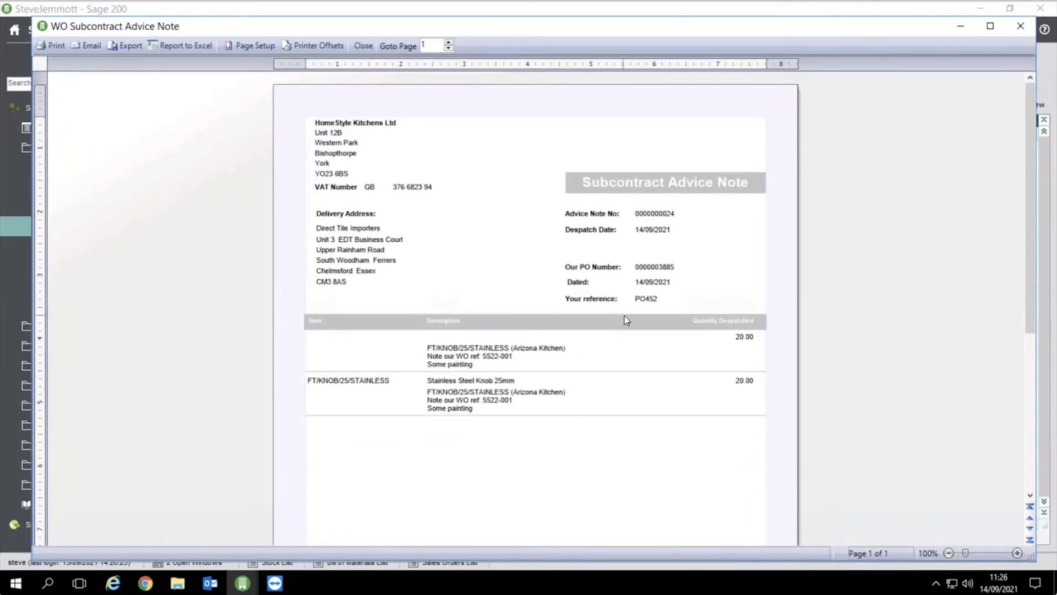
left_click(363, 46)
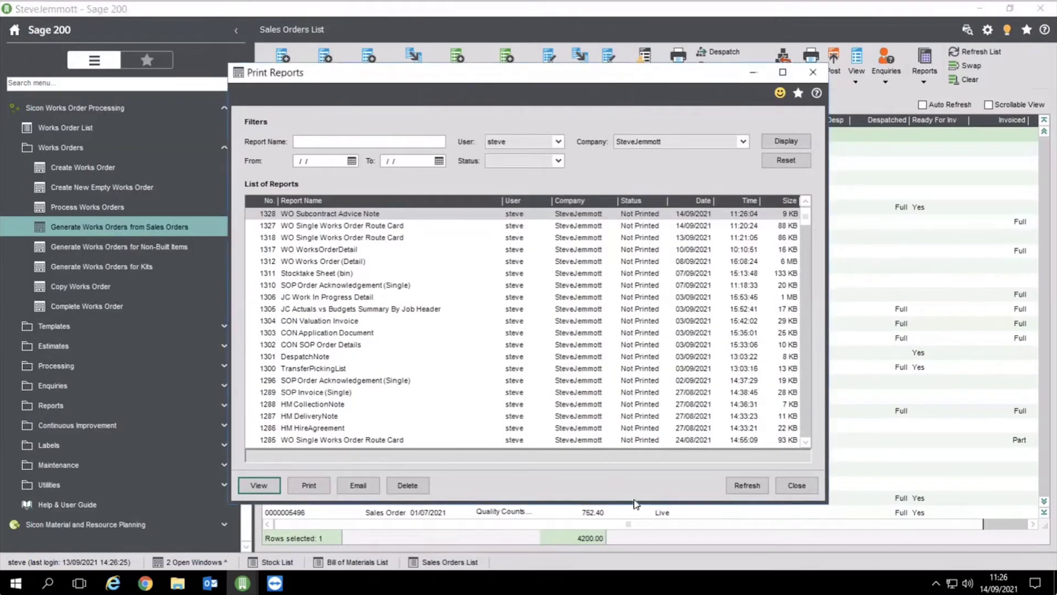
left_click(787, 488)
Check the 5522-001 cost summary with 10.00 sub-contract cost, then edit BS/ARIZONA/BOM again
mouse_move(242, 582)
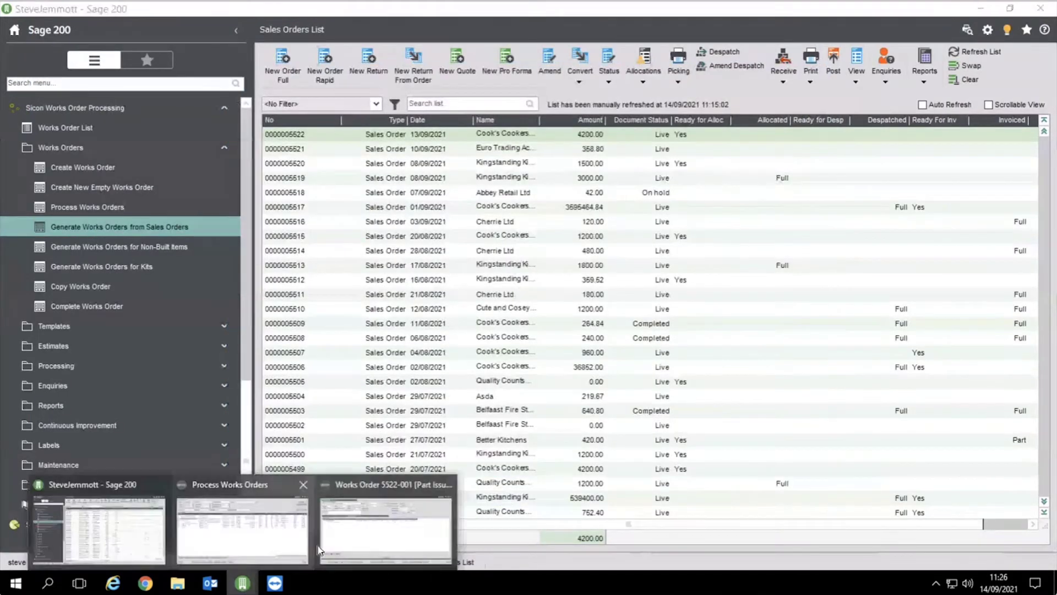
left_click(386, 517)
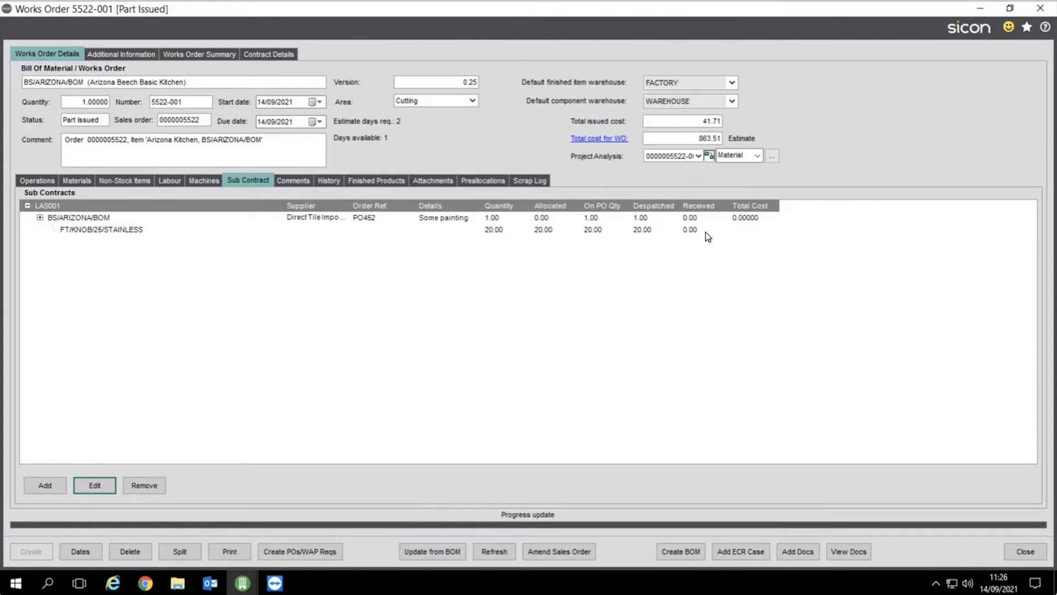
double_click(713, 137)
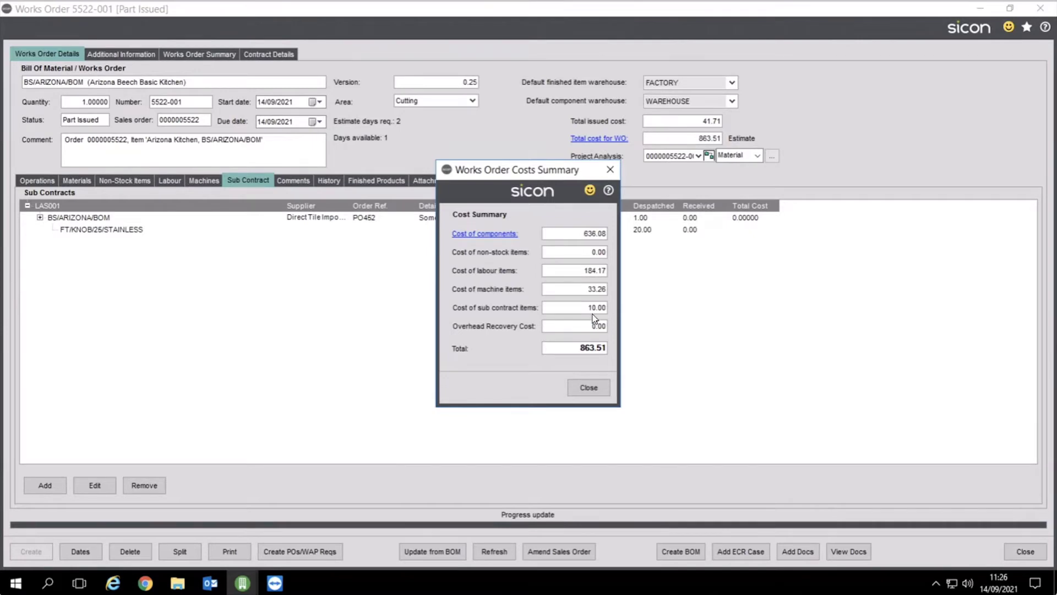
left_click(597, 388)
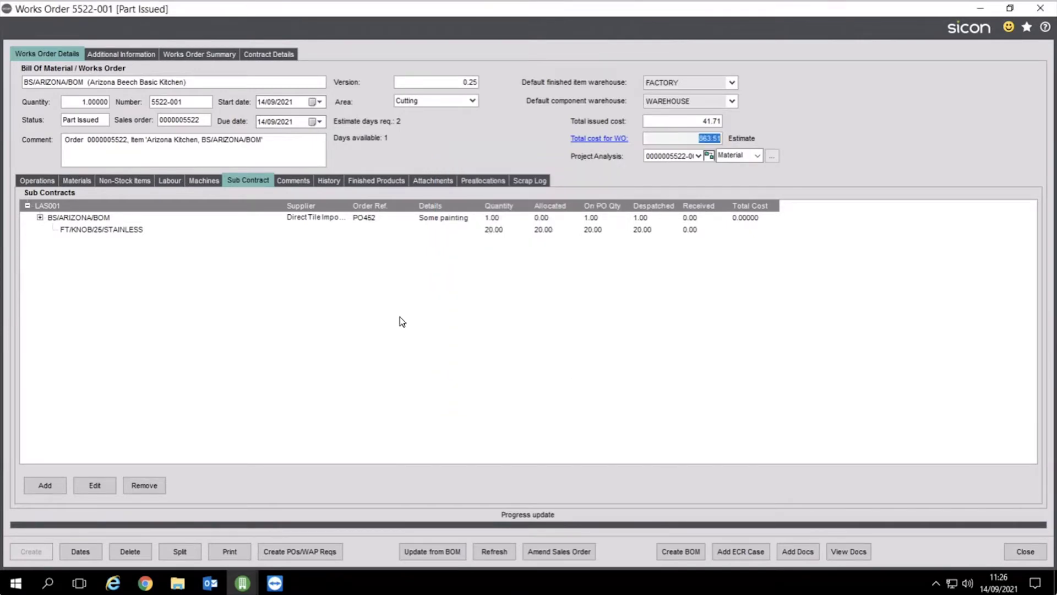
left_click(87, 222)
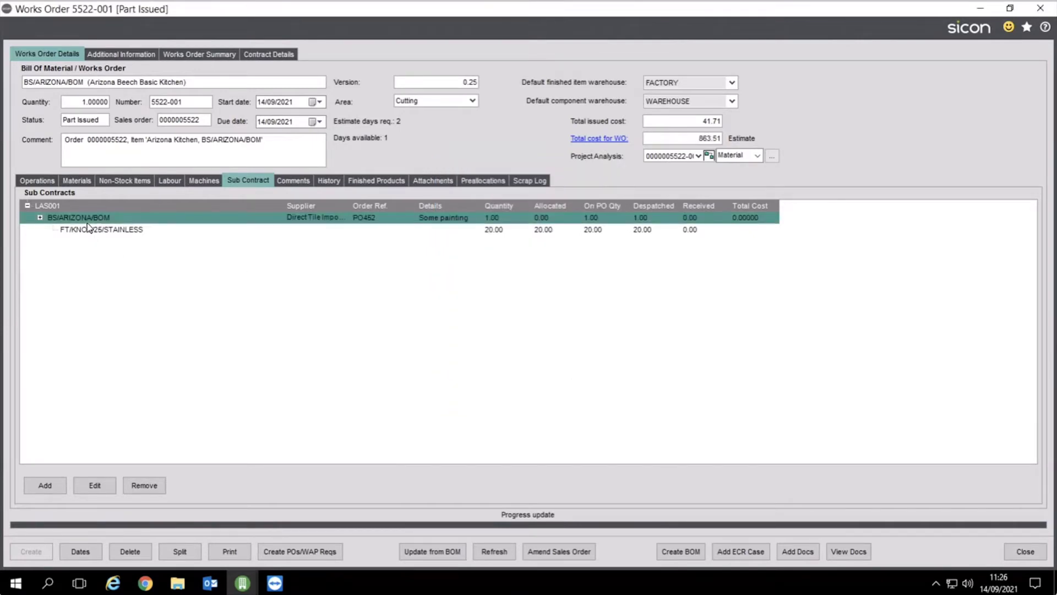
left_click(95, 484)
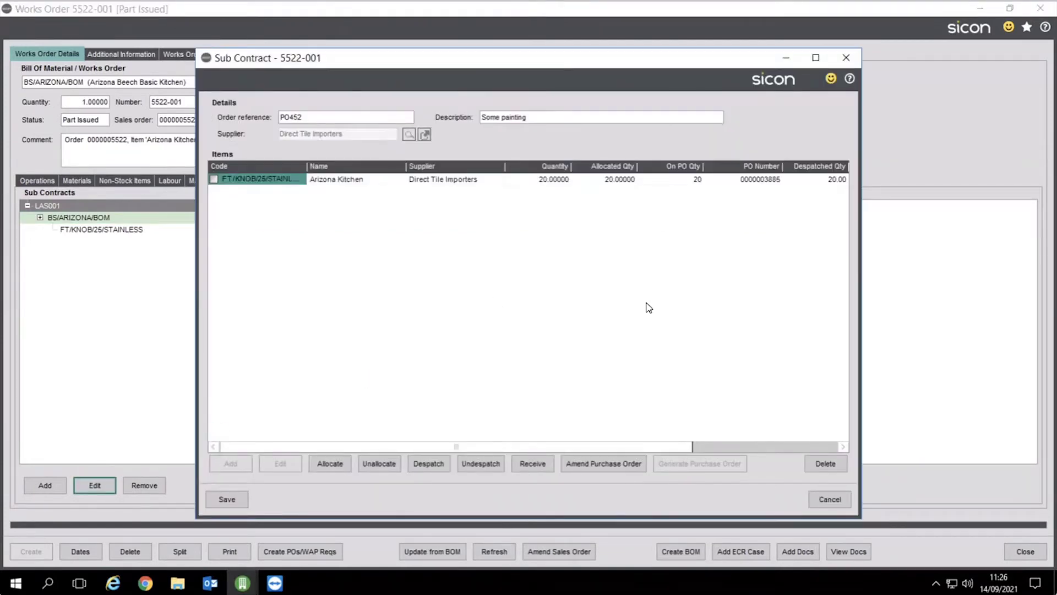
Receive the painting and 20 stainless knobs with goods received reference SEJ324798
left_click(213, 179)
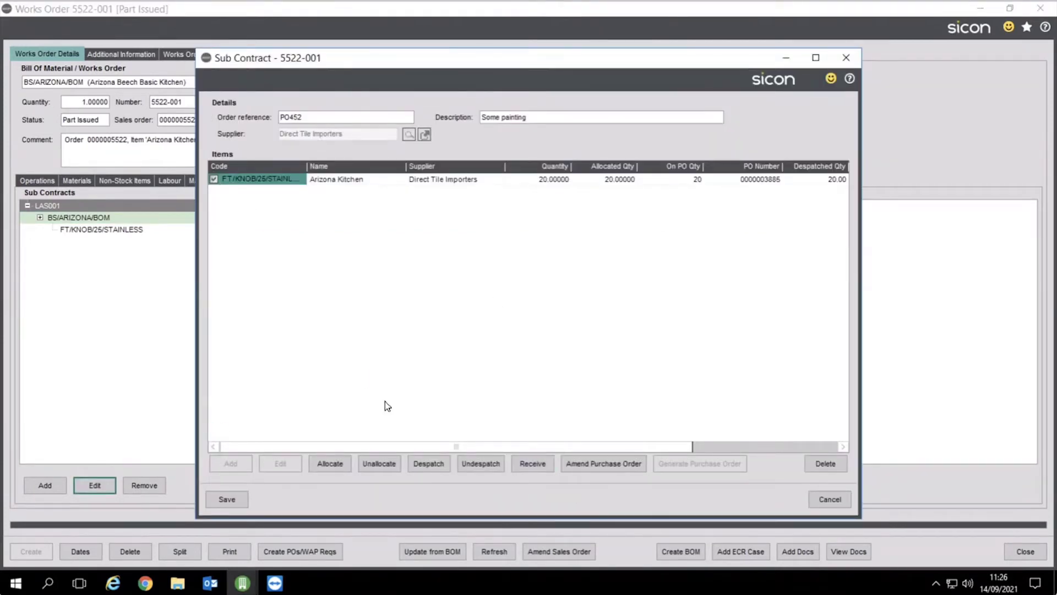
left_click(533, 464)
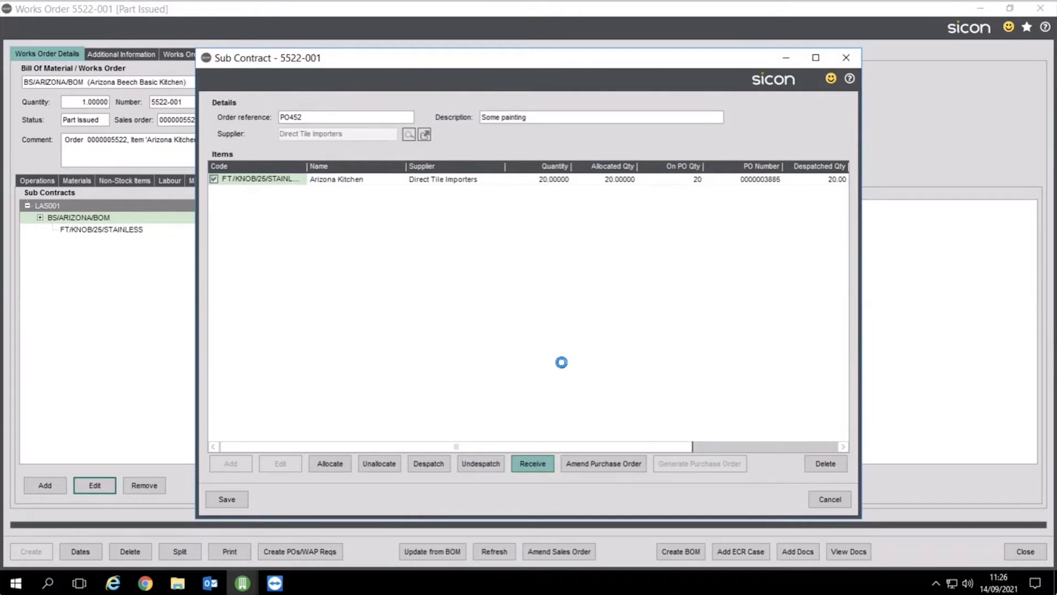
left_click(805, 235)
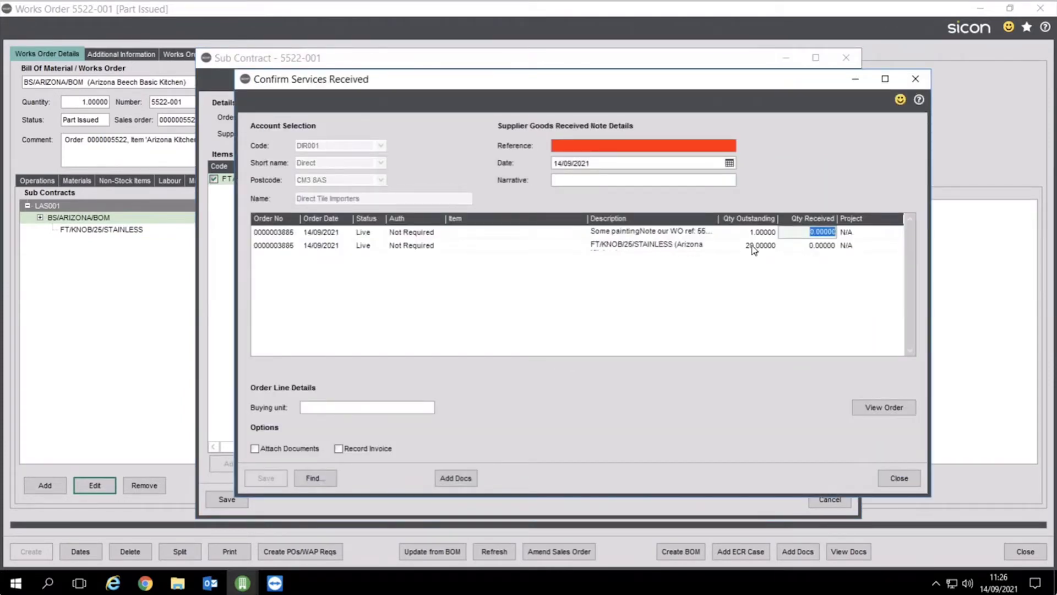
left_click(820, 246)
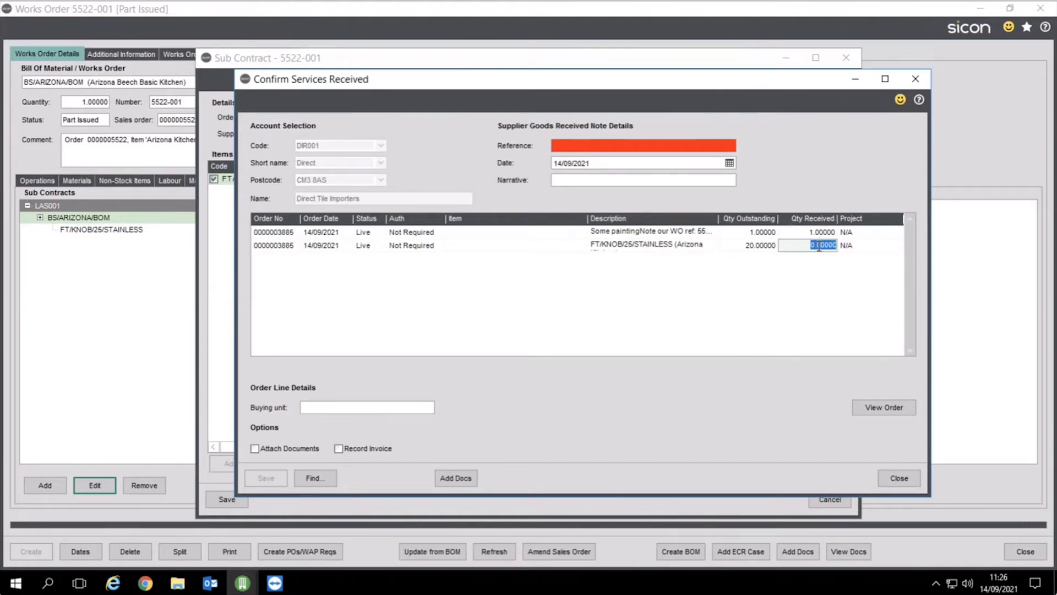
type("20")
left_click(645, 147)
type("SEJ324798")
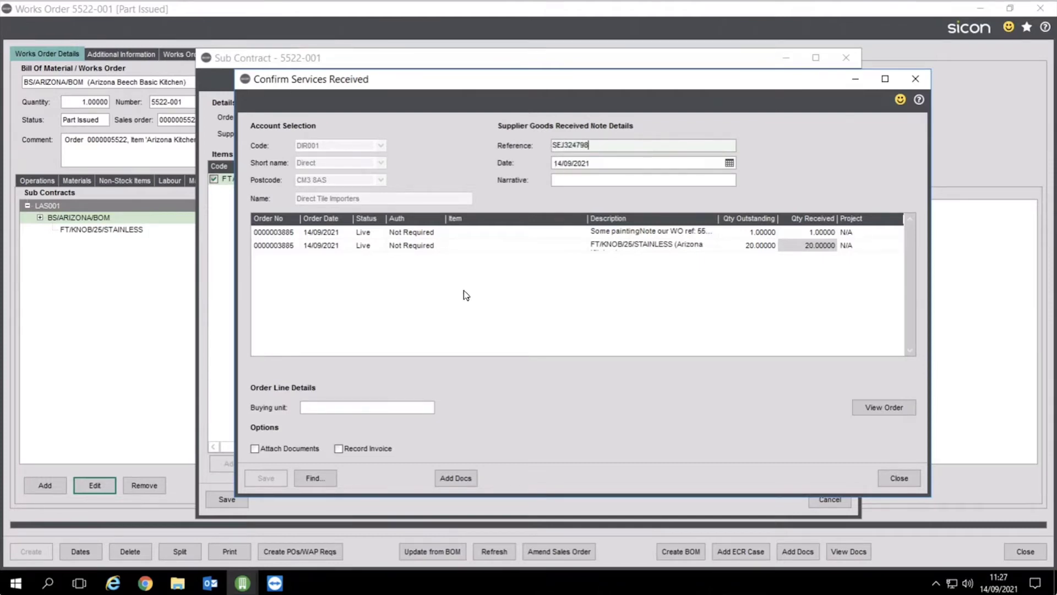
left_click(427, 239)
left_click(265, 477)
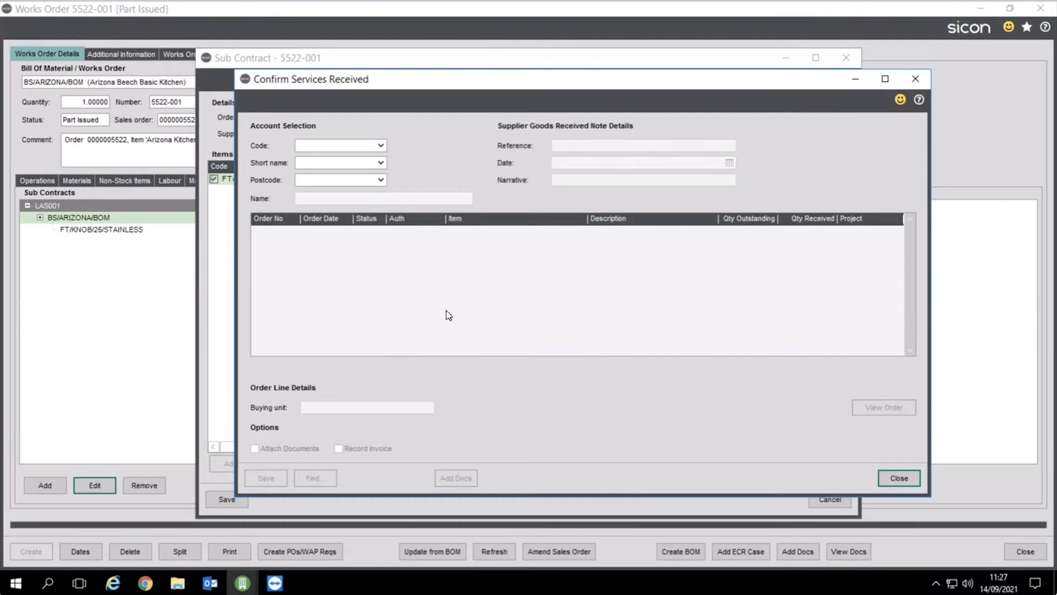
left_click(914, 477)
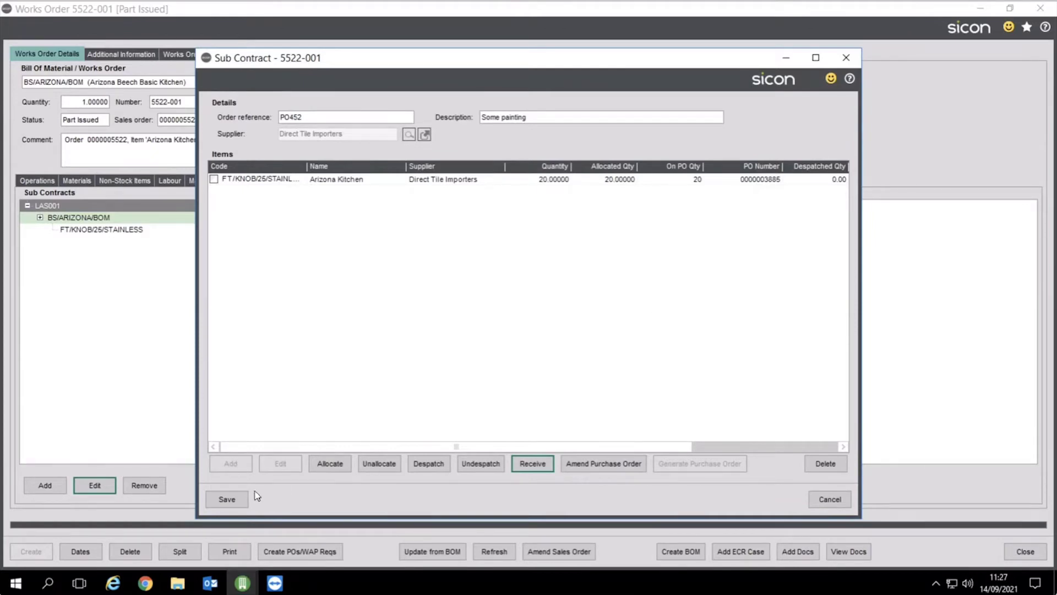
Save the sub contract and return to the works order's Materials
left_click(225, 499)
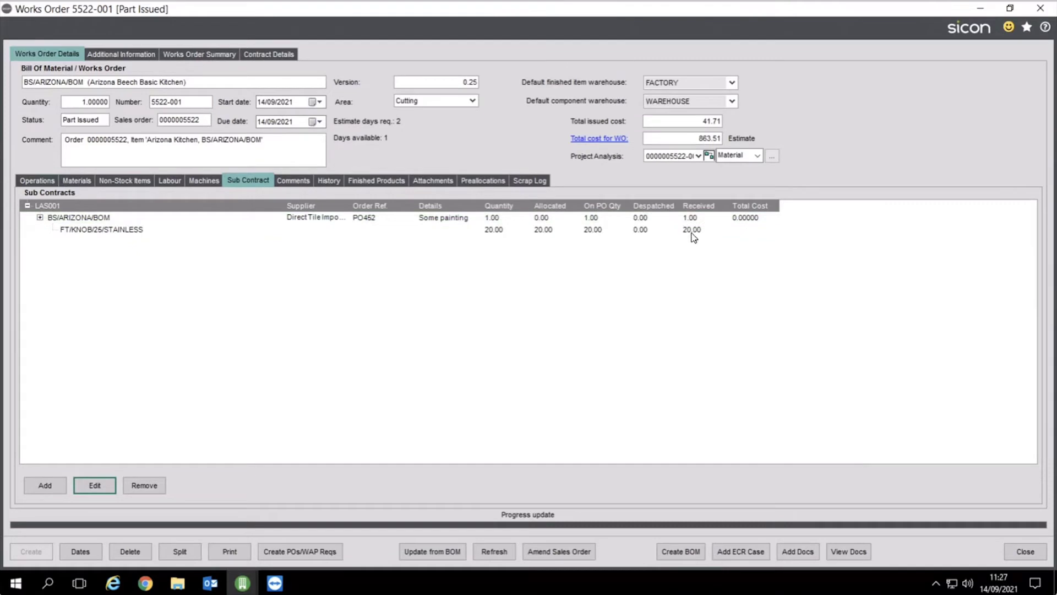
left_click(618, 232)
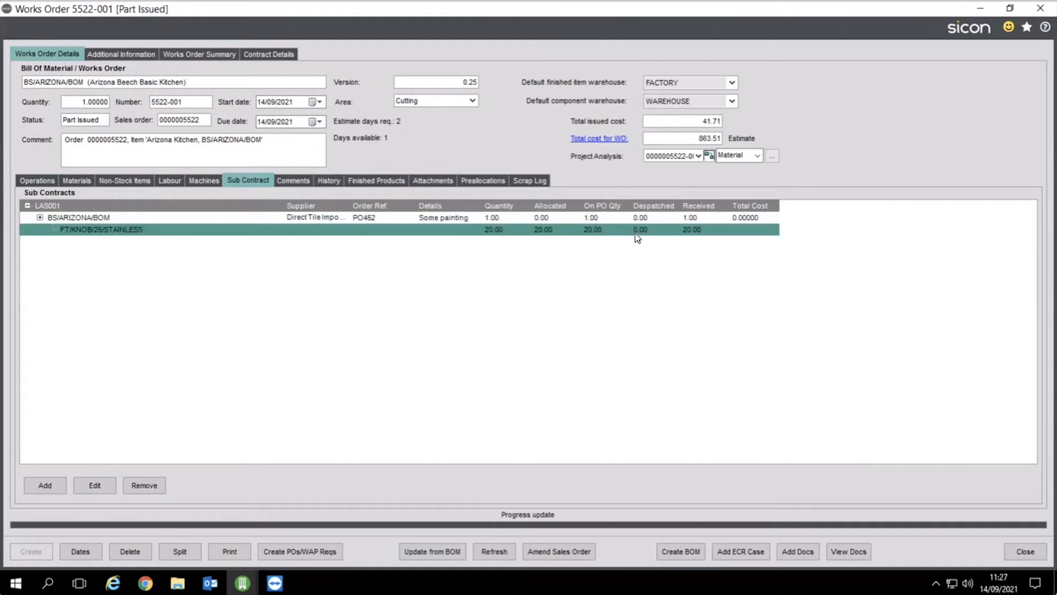
left_click(78, 181)
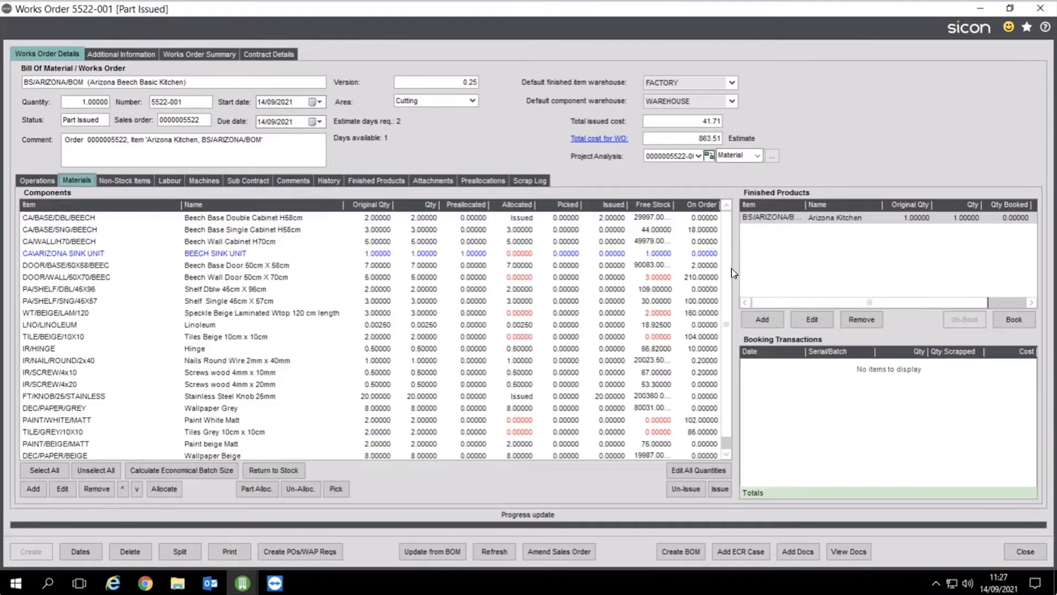
Review the total cost and component cost breakdown, then view the works order sale summary
scroll(734, 276, "down", 1)
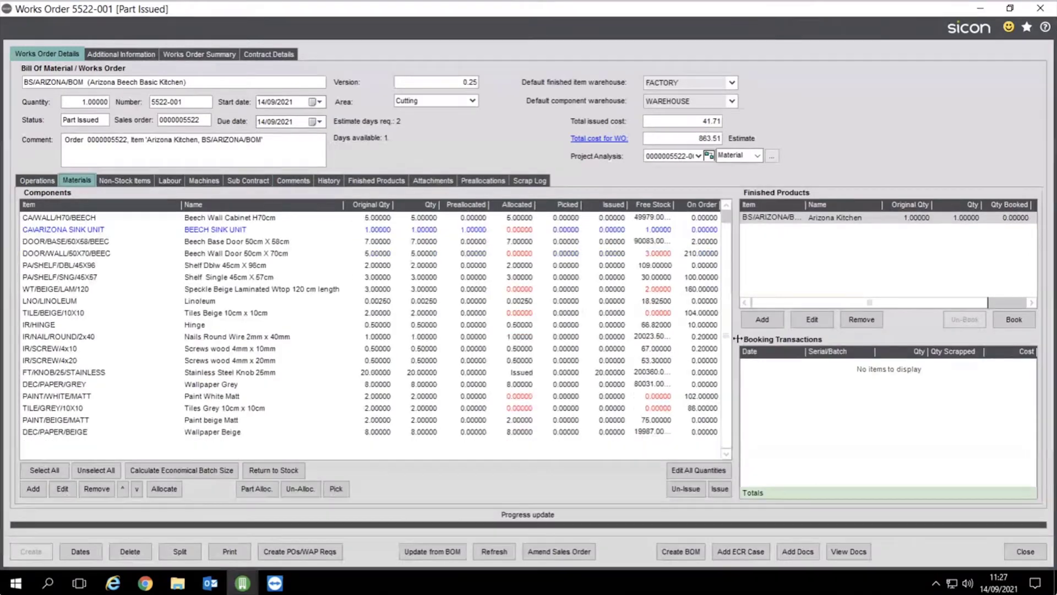
left_click(524, 375)
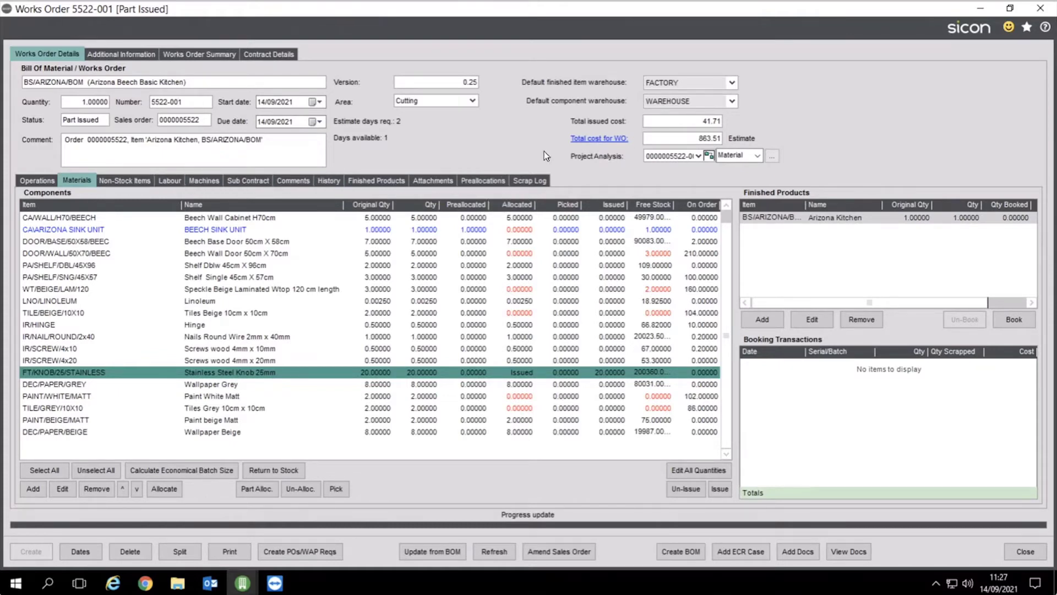
left_click(698, 121)
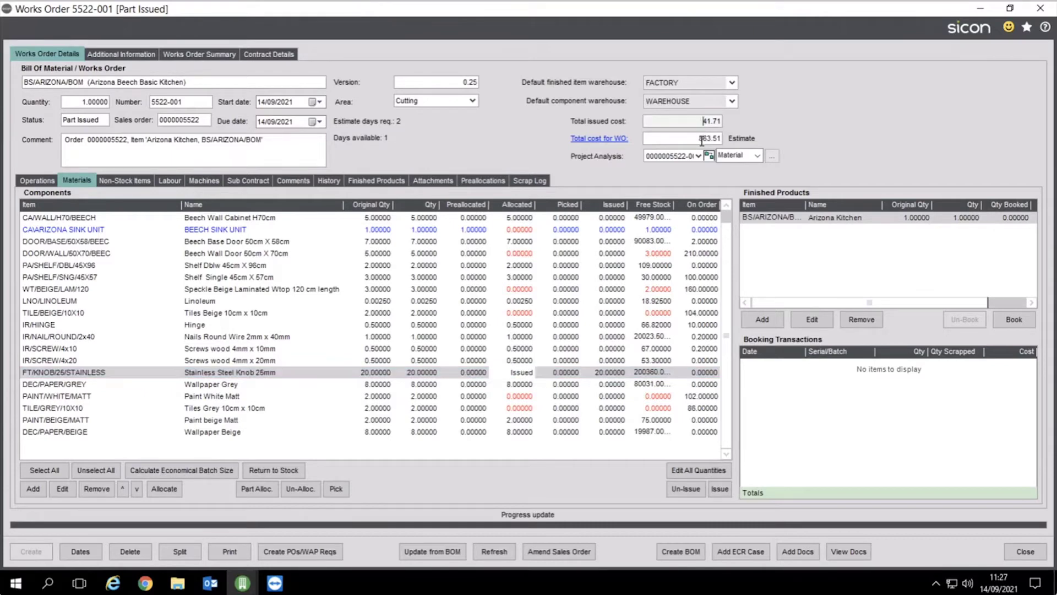
left_click(702, 138)
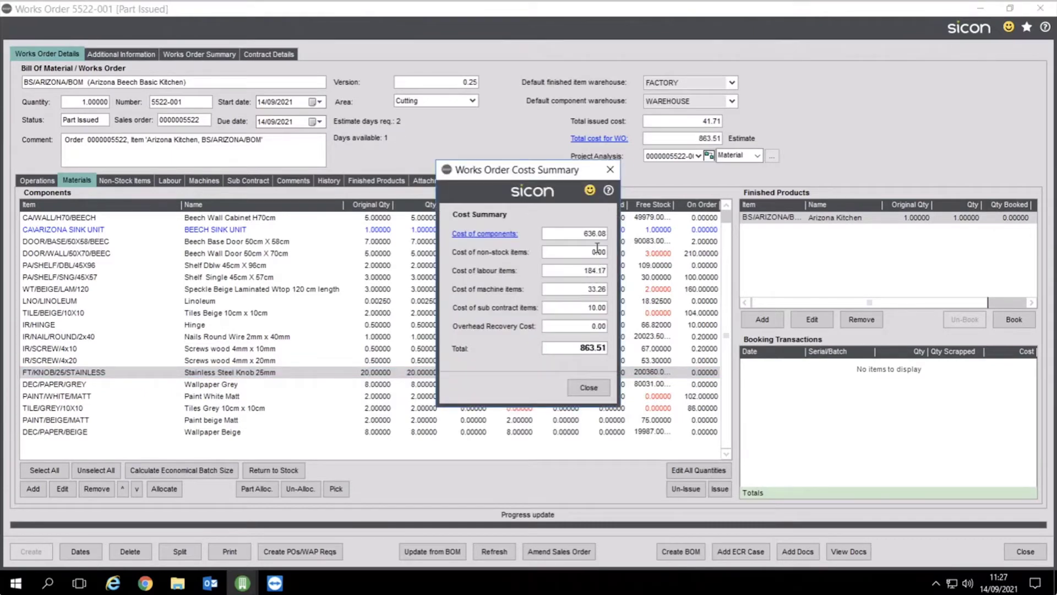
left_click(595, 234)
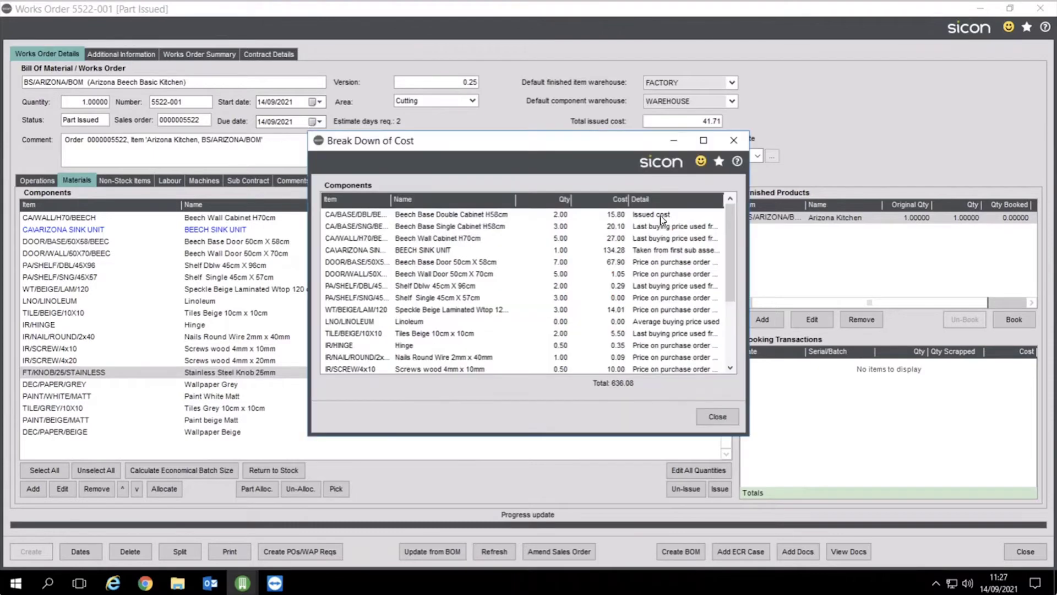
left_click(716, 417)
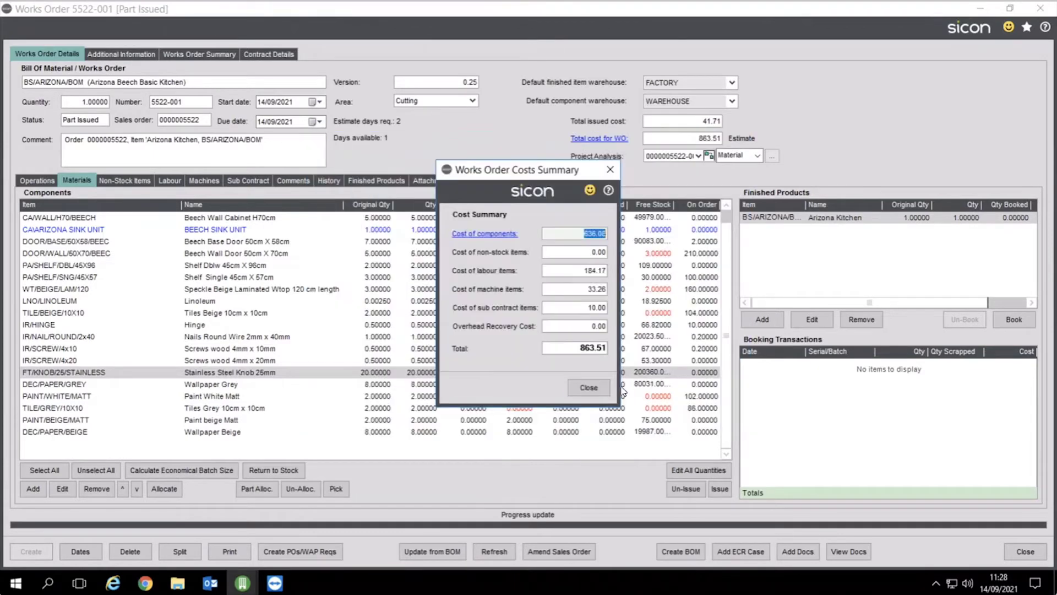
left_click(602, 392)
left_click(200, 56)
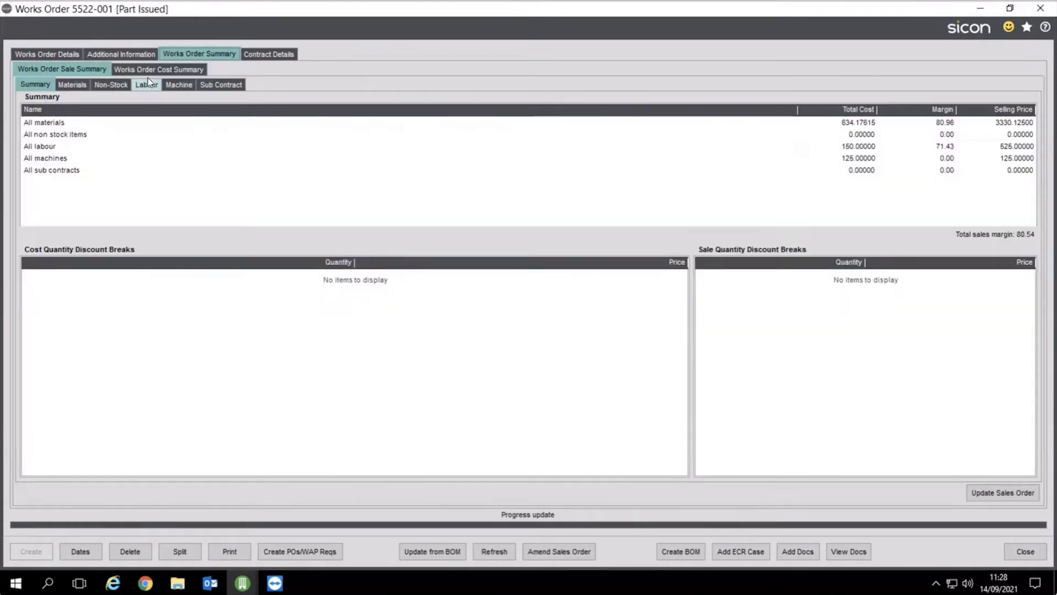
Compare budget 847.09 with actual 56.22 costs, then return to Works Order Details
left_click(148, 74)
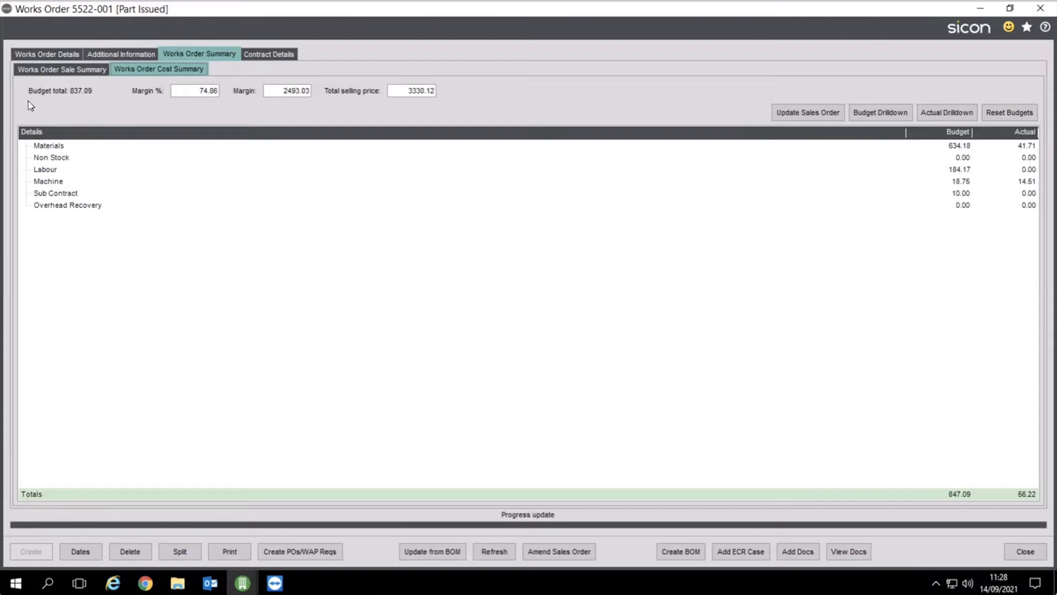
left_click(45, 55)
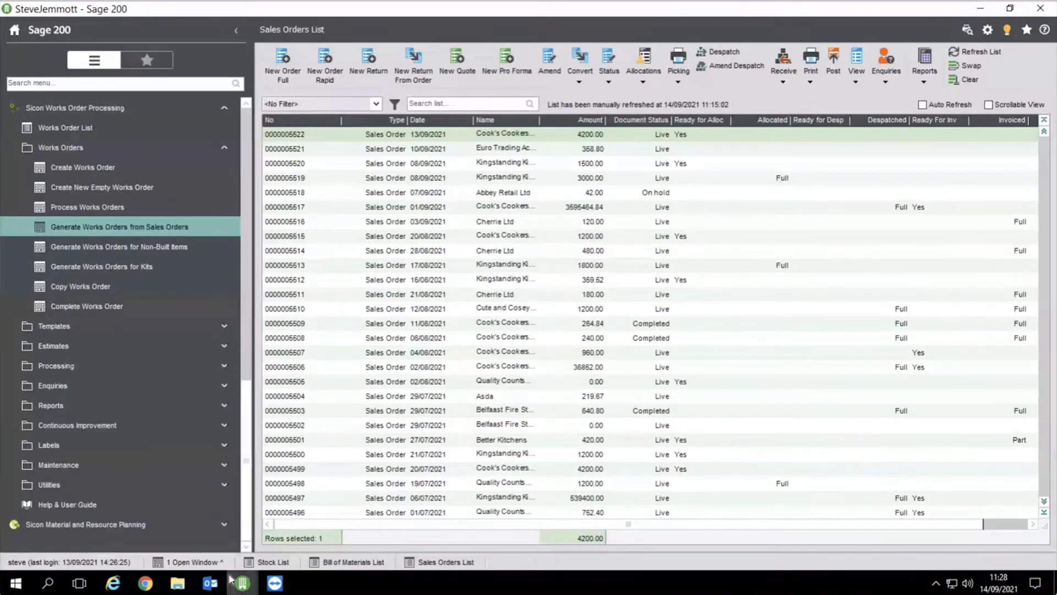
Open Material Planning under Sicon Material and Resource Planning in the sidebar
left_click(74, 108)
left_click(71, 524)
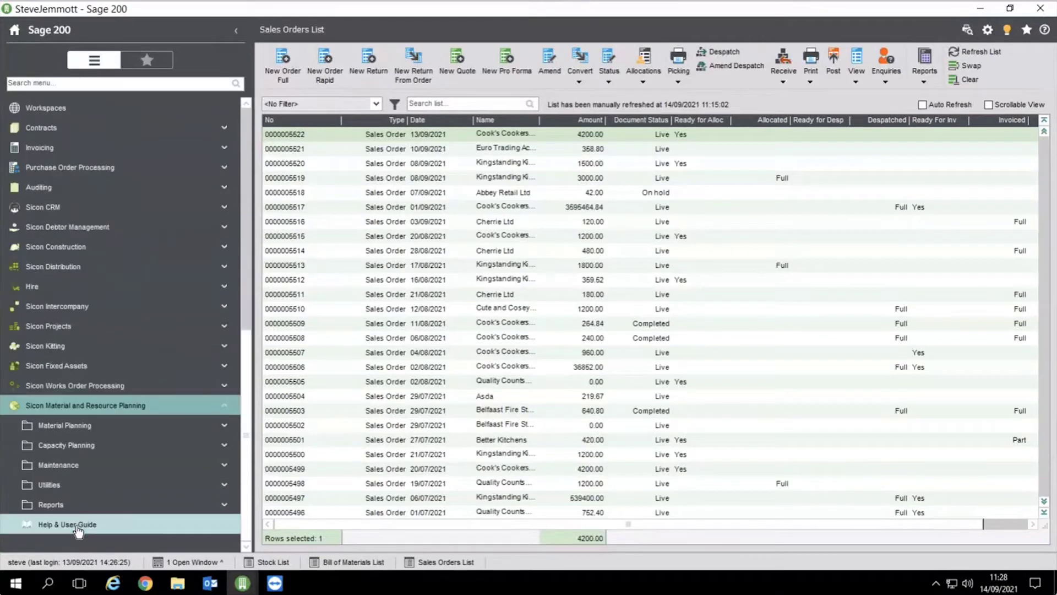
left_click(68, 432)
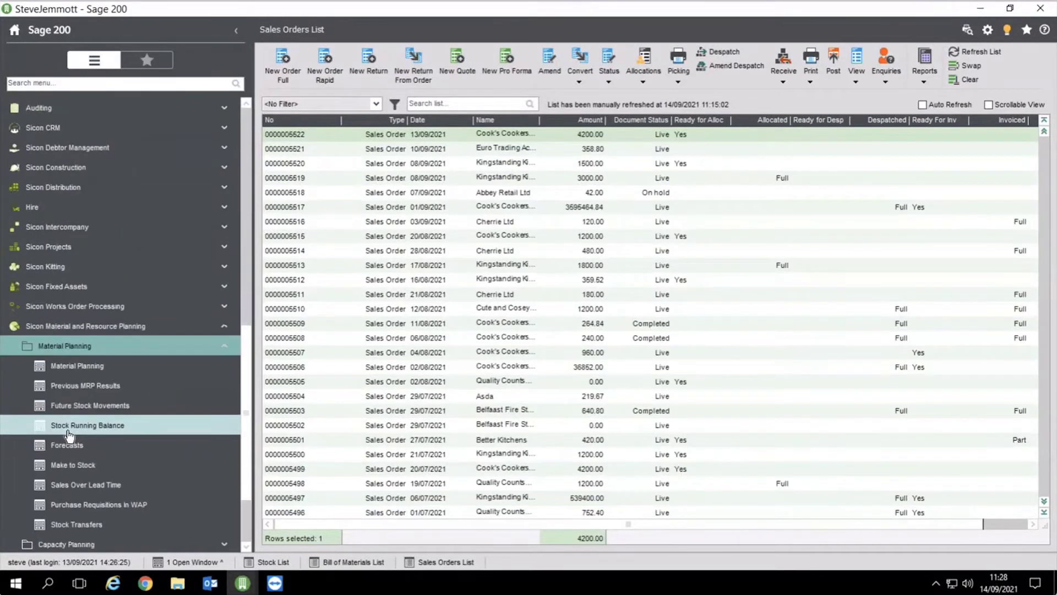
left_click(77, 373)
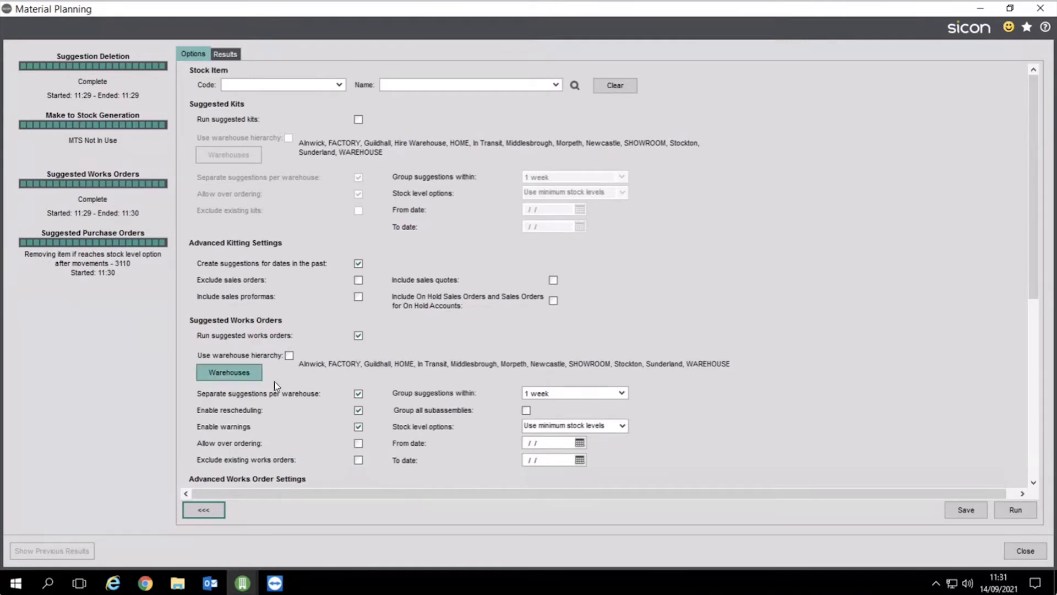
left_click_drag(1039, 281, 1039, 352)
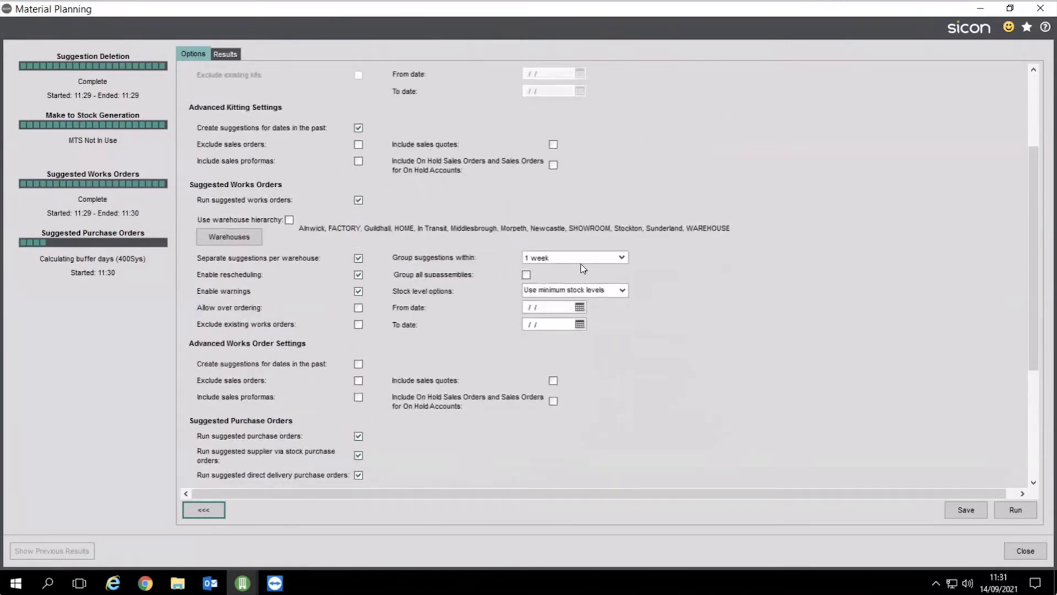
left_click(625, 291)
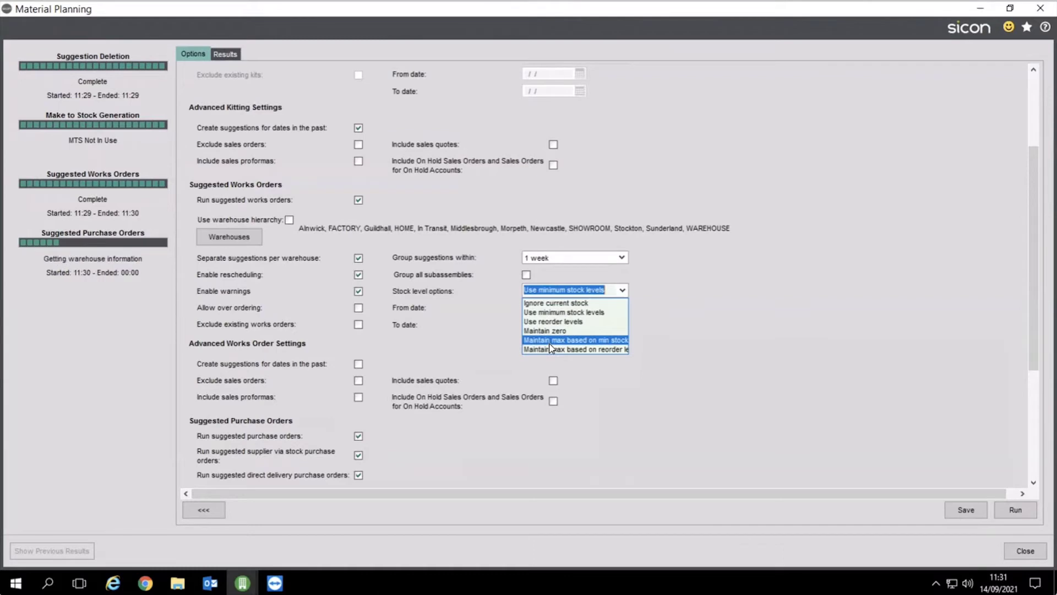
left_click(762, 299)
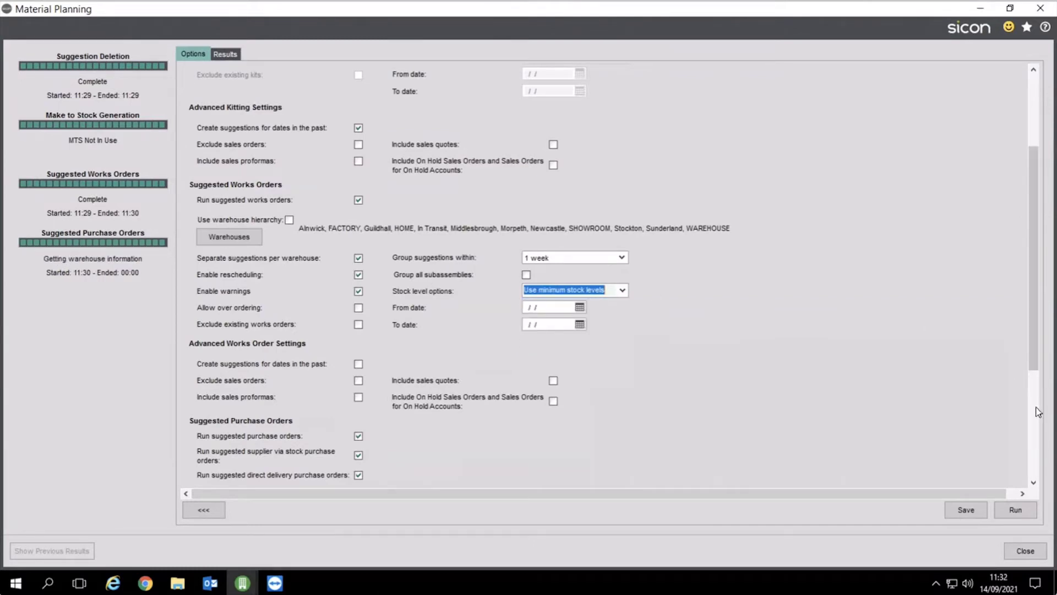
scroll(441, 353, "down", 3)
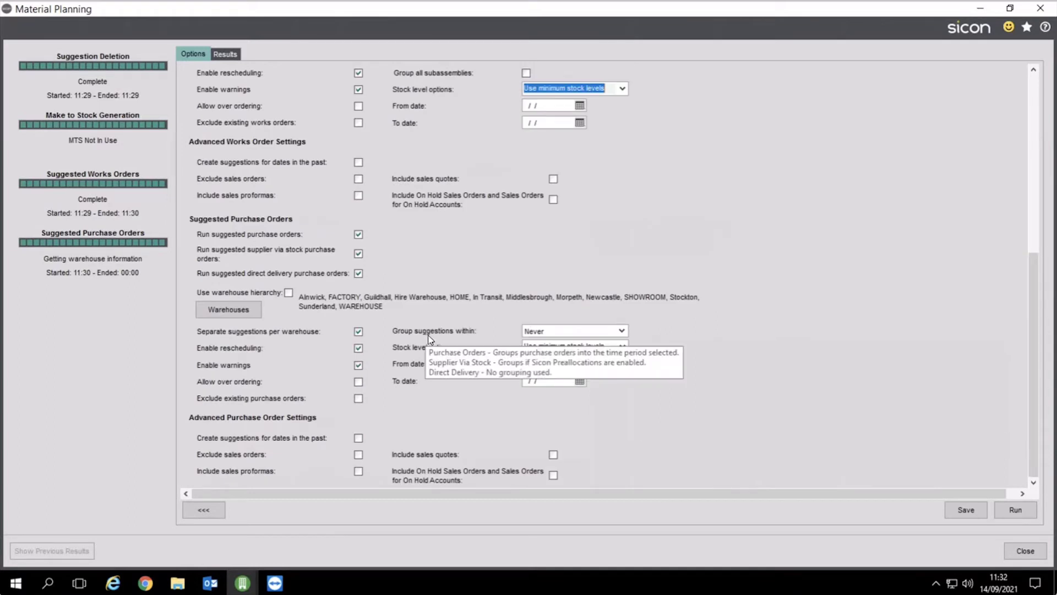
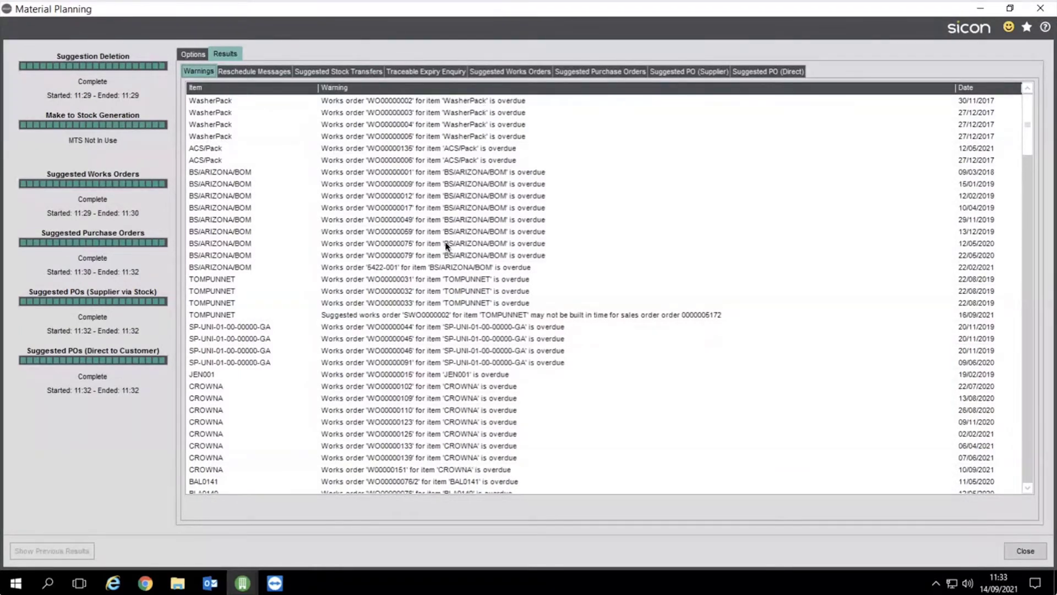
Select the TOMPUNNET warning about suggested works order SWO0000002 on the Warnings tab
left_click(400, 312)
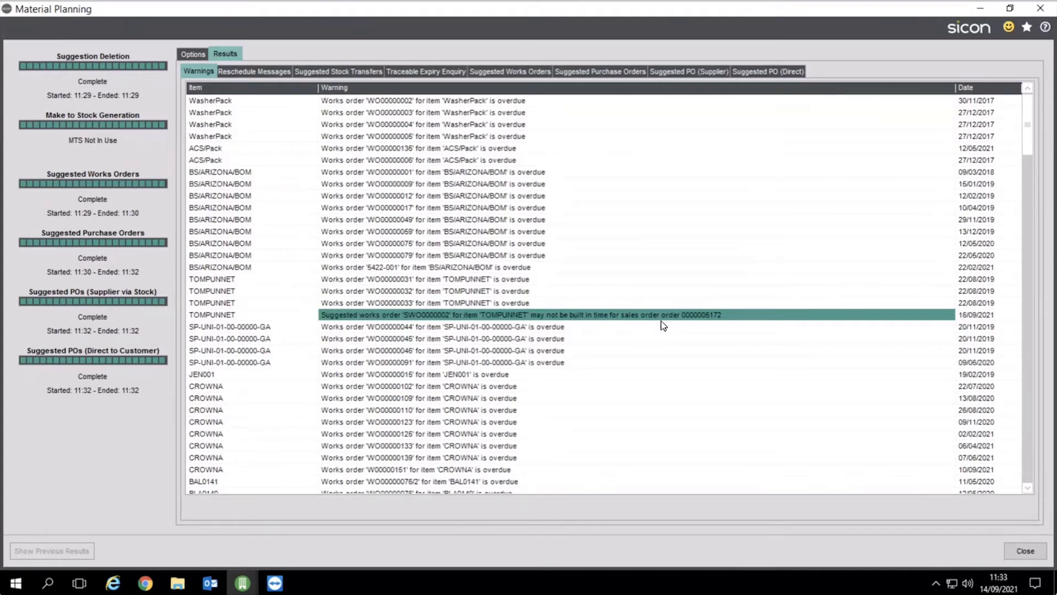
Open TOMPUNNET's future stock movements and show details of suggested works order SWO0000002 for 598
double_click(660, 319)
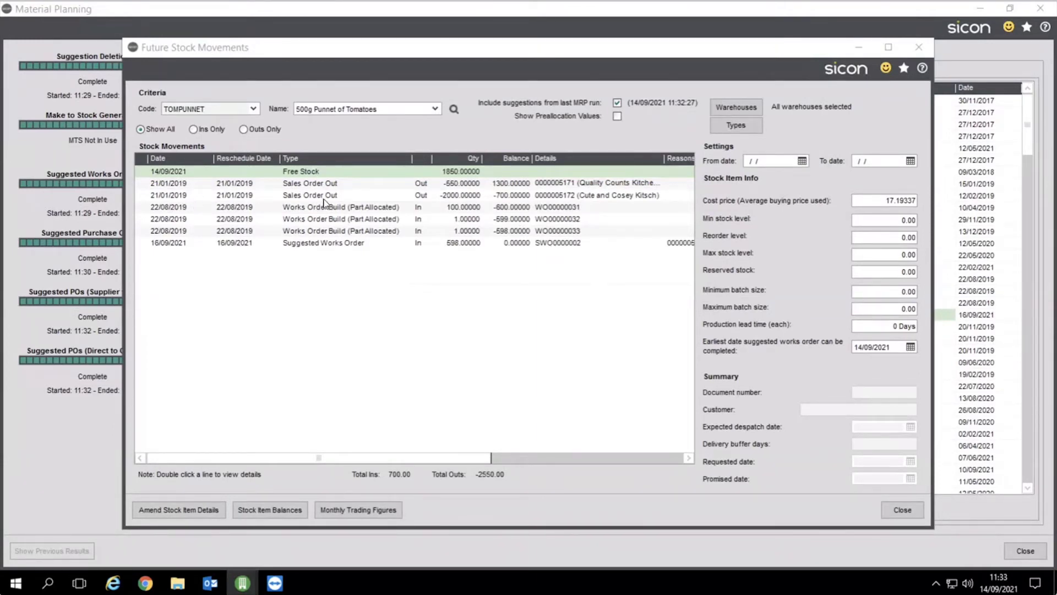
left_click(335, 245)
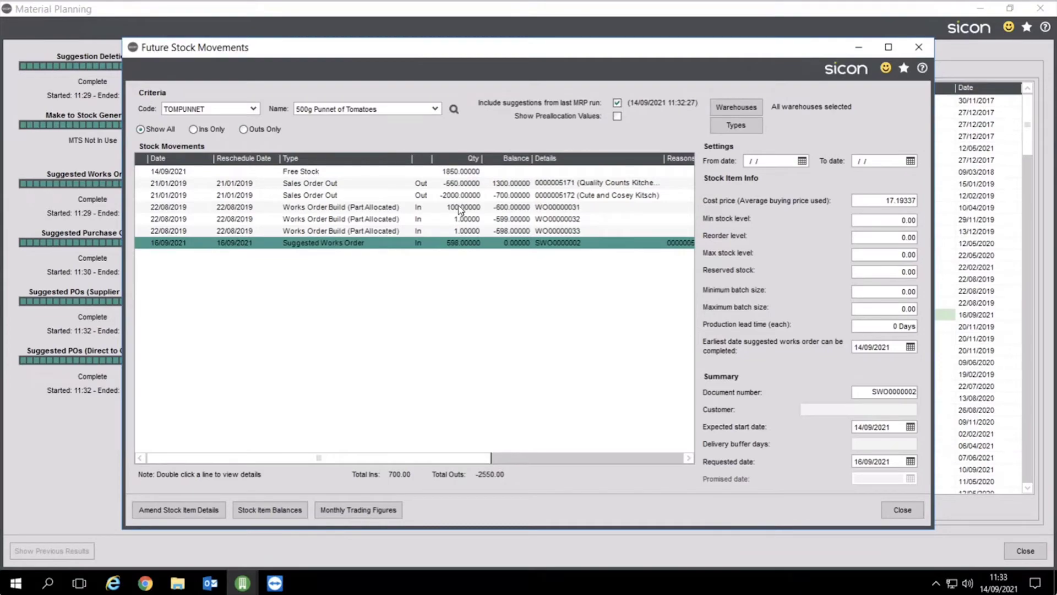
Close the stock movements, scroll the warnings, and review the three purchase-order reschedule messages
left_click(902, 510)
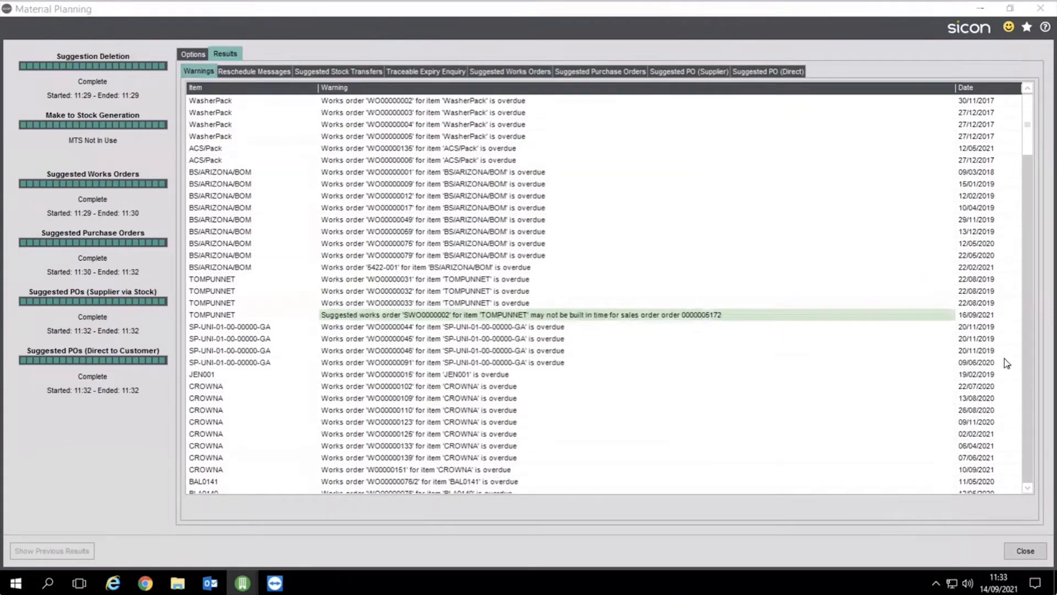
left_click_drag(1031, 154, 1048, 346)
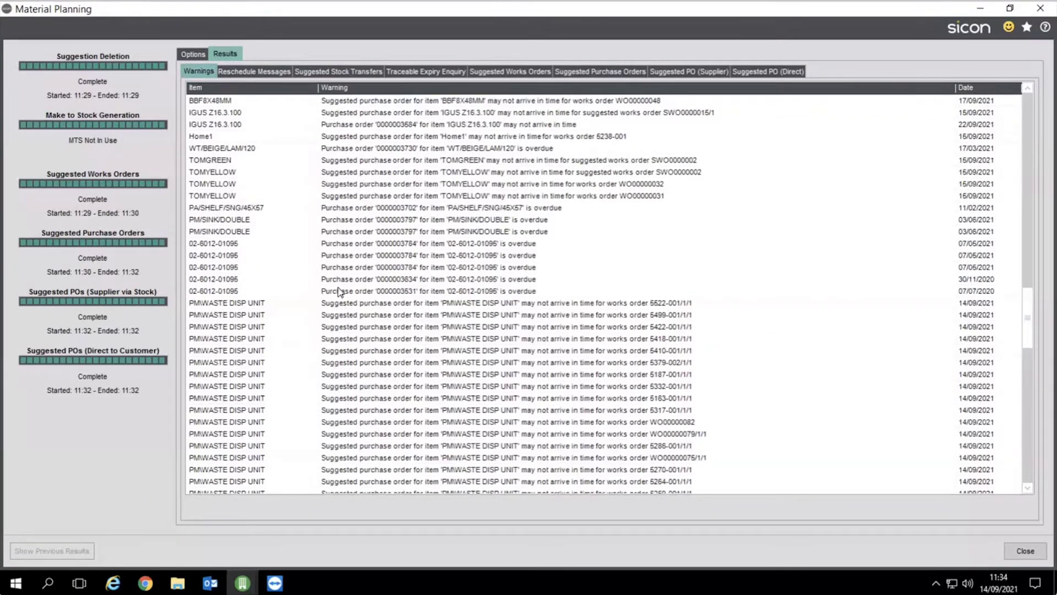
left_click(267, 76)
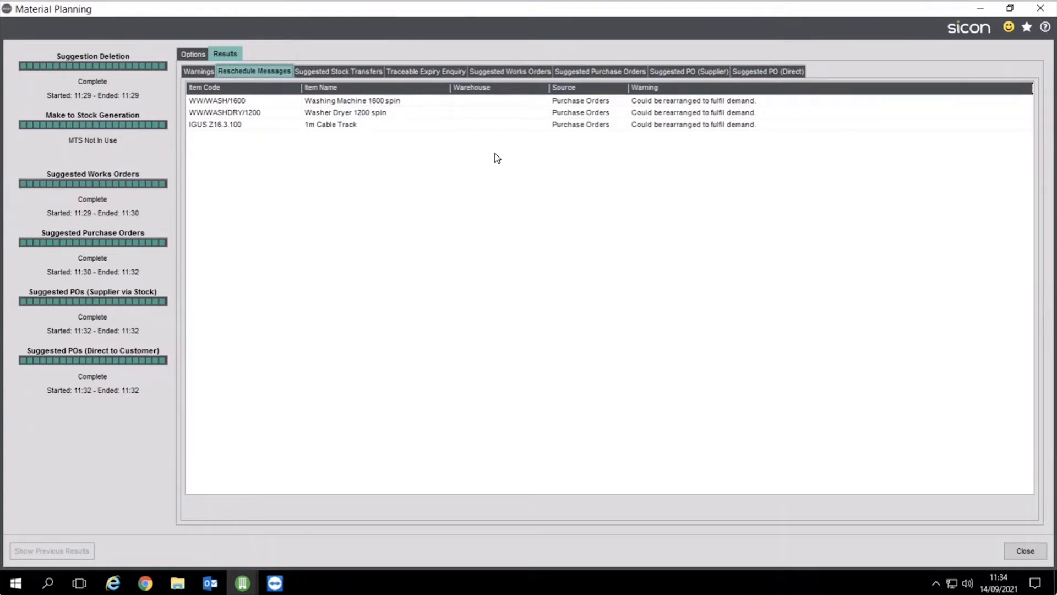
Review the Freezer Hamper expiring lots, then list the five suggested works orders SWO0000002 to SWO0000016
left_click(444, 71)
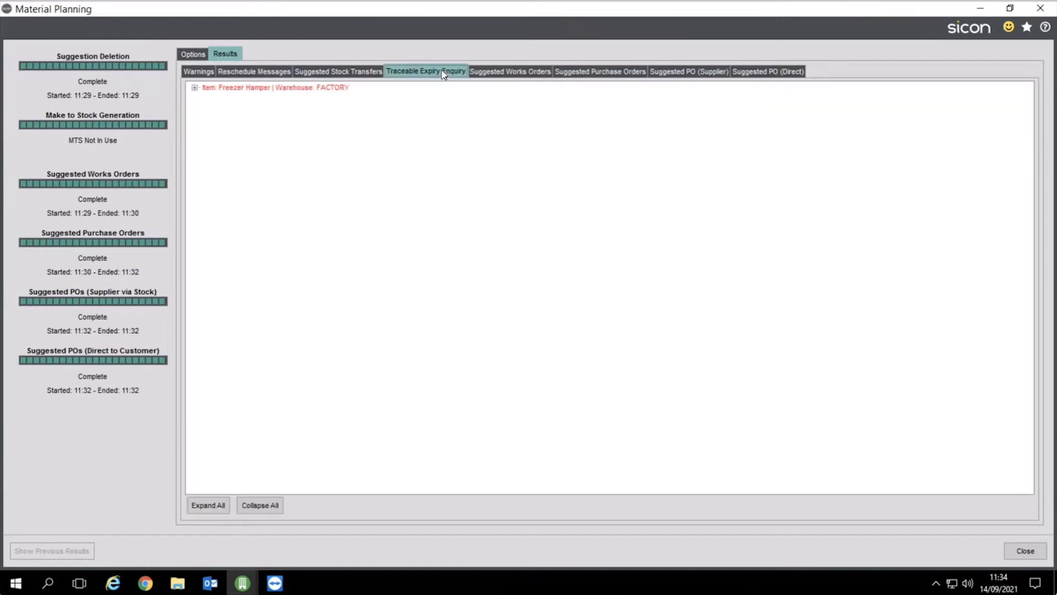
left_click(195, 88)
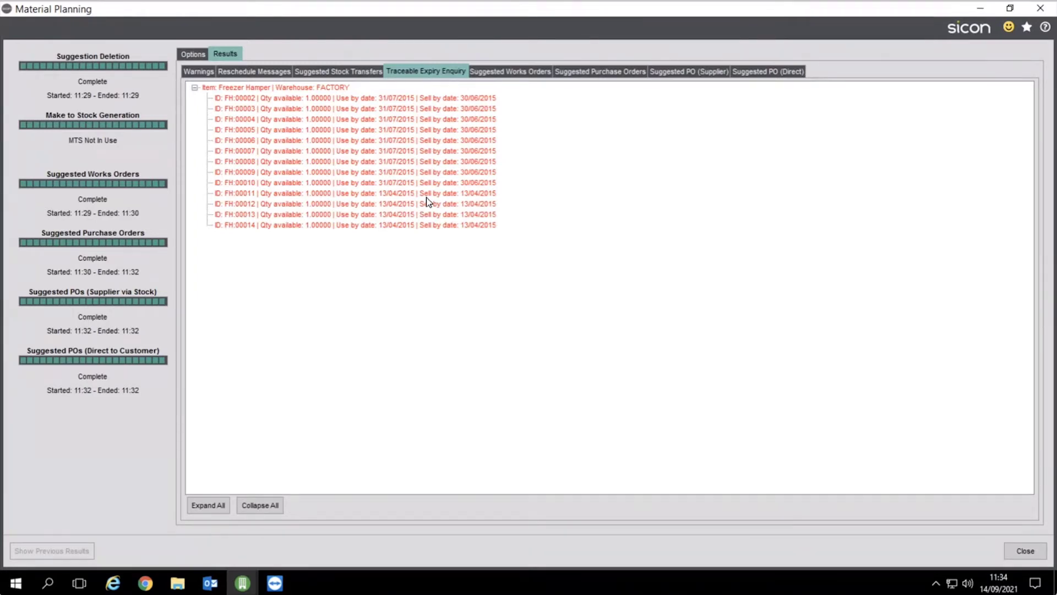
left_click(195, 88)
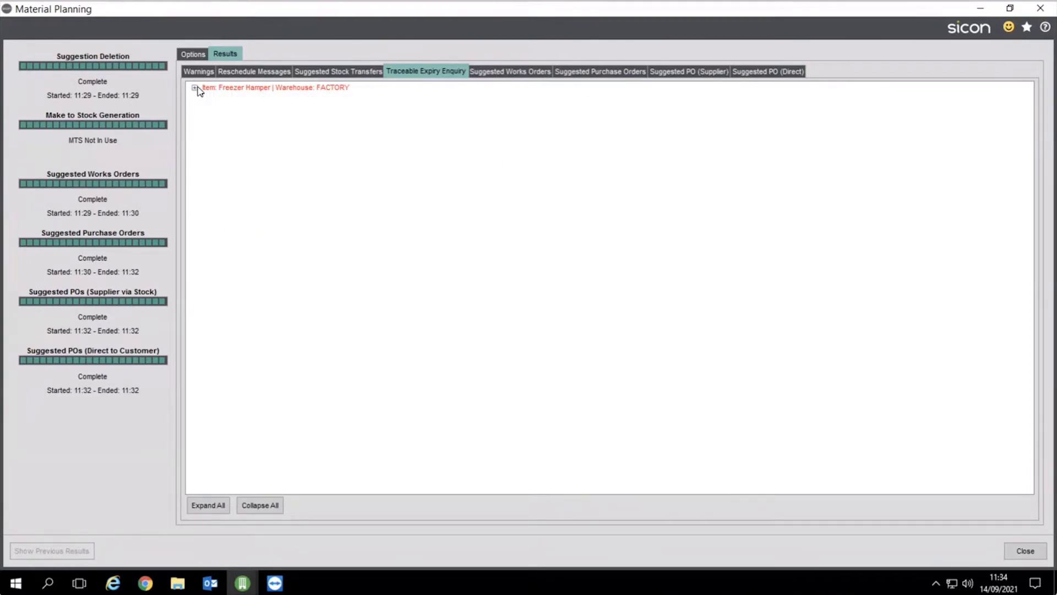
left_click(517, 79)
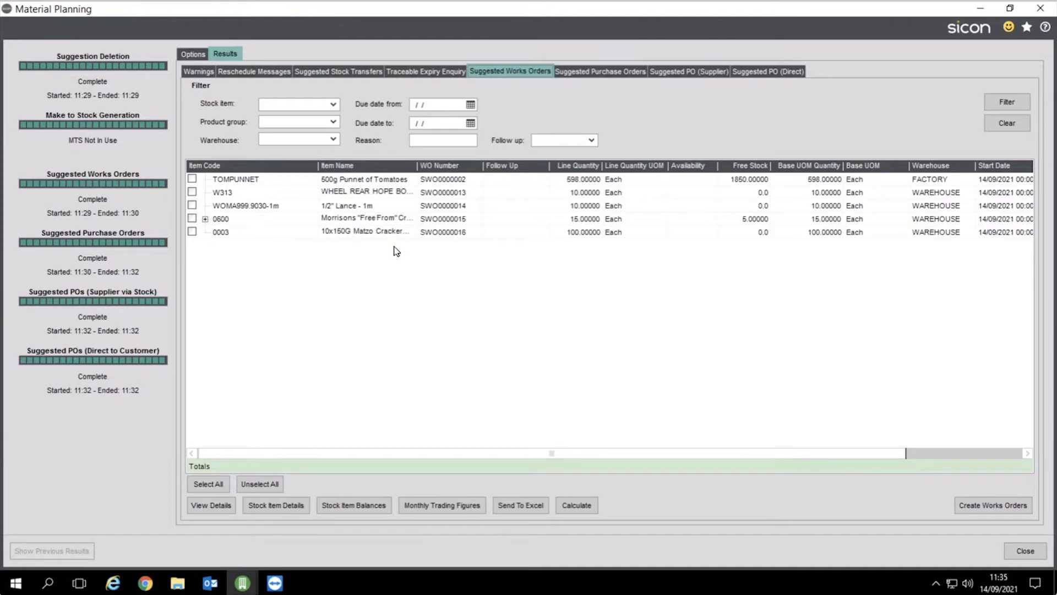
Step through the line quantities and reasons, opening stock movements for the 1/2" Lance - 1m suggestion
left_click(570, 184)
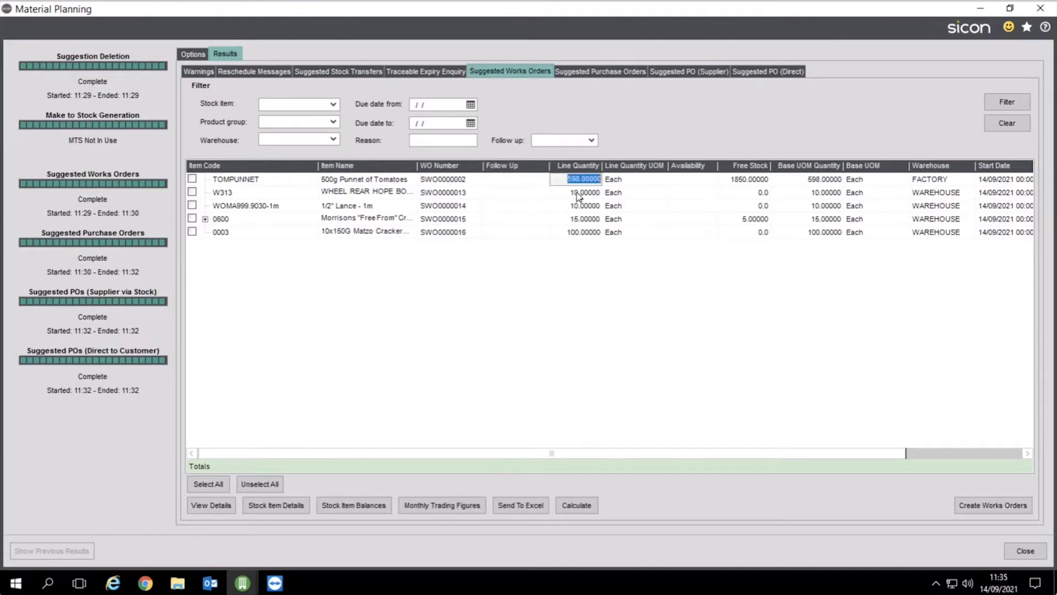
key("Down")
key("Down")
key("Down")
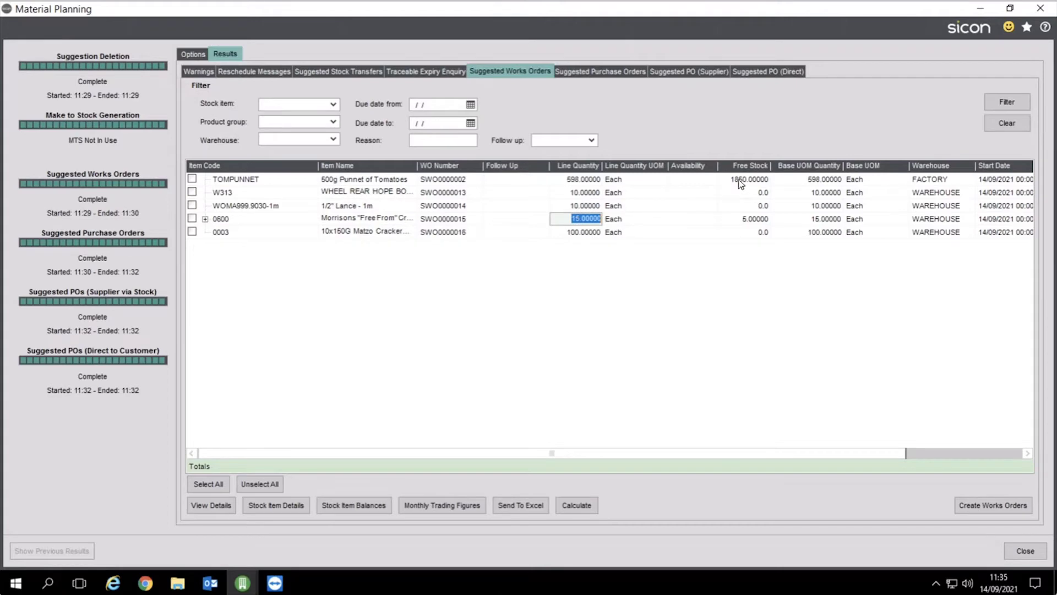
left_click(961, 453)
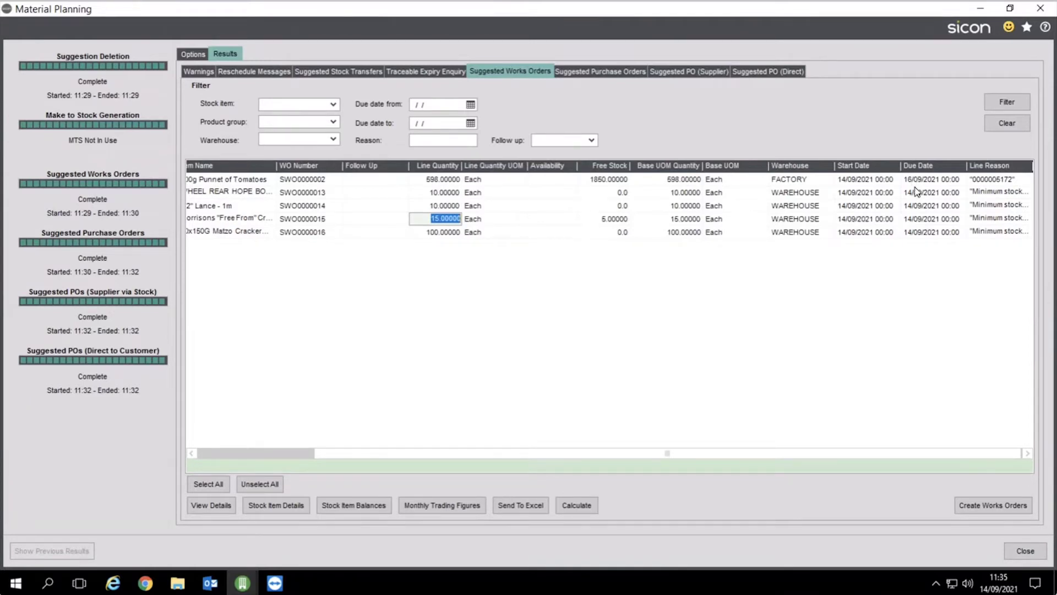
left_click(994, 206)
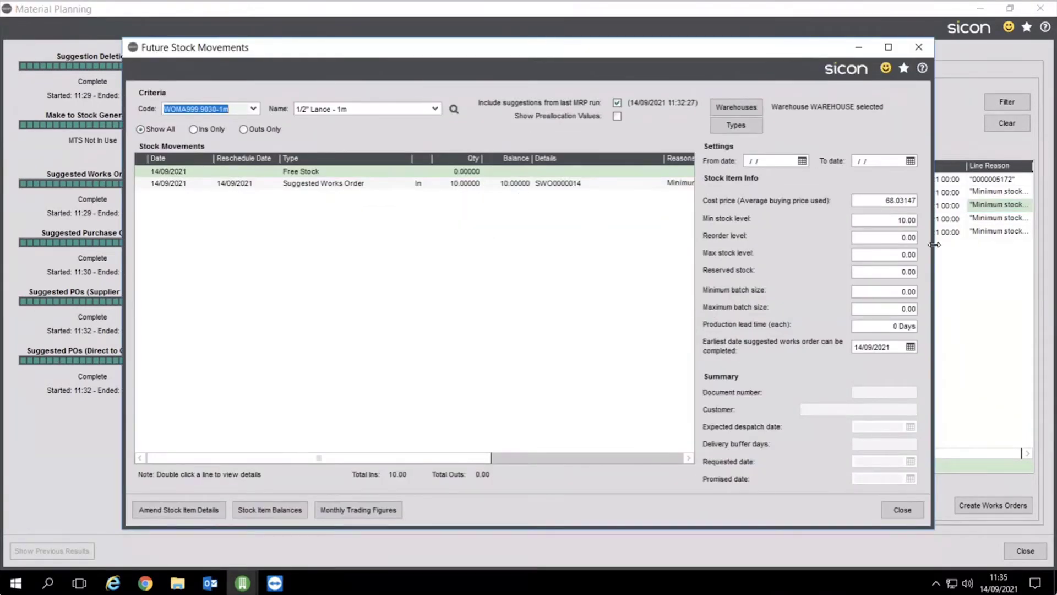
Check SWO0000014's minimum stock of 10 and production lead time, close its movements, and tick TOMPUNNET
left_click(896, 220)
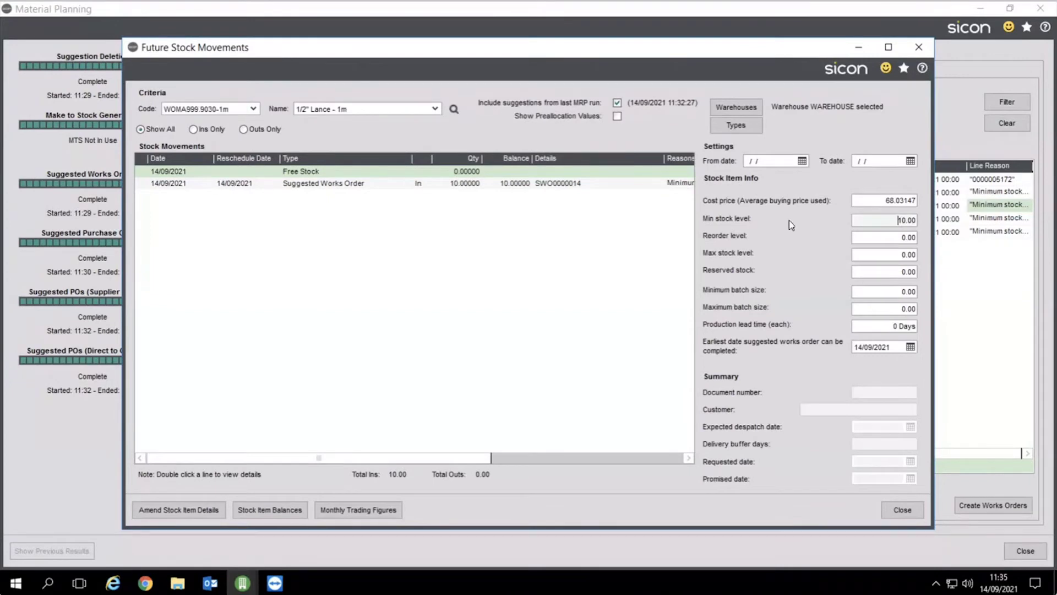
left_click(894, 327)
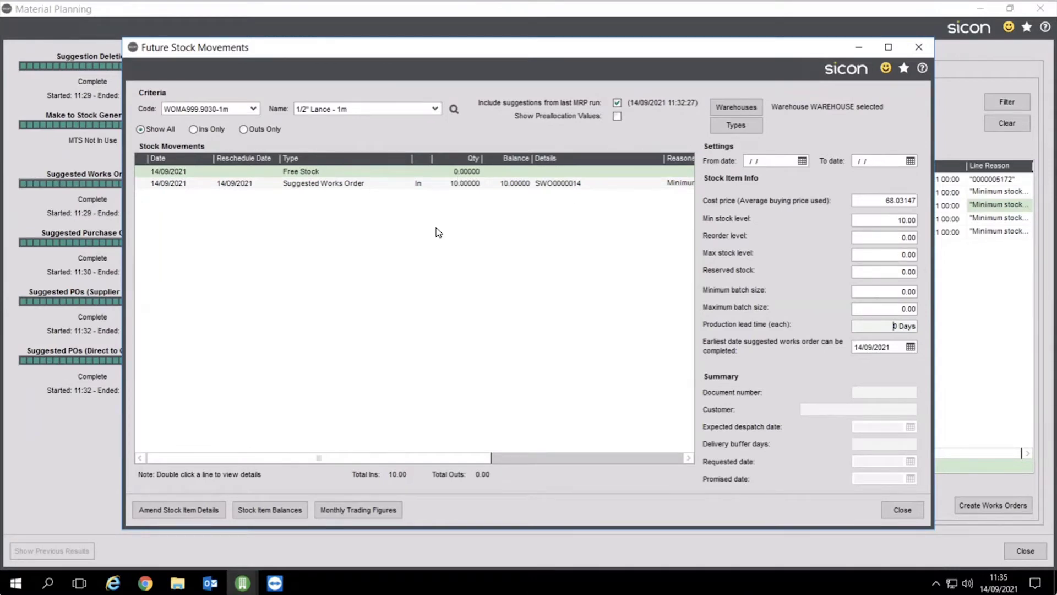
left_click(397, 184)
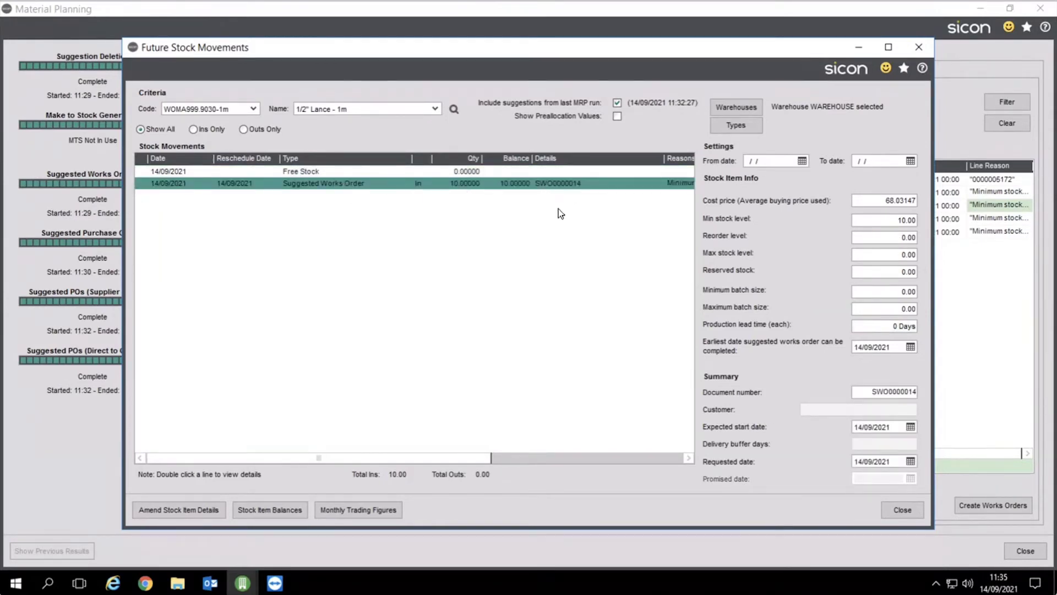
left_click(884, 508)
left_click(192, 179)
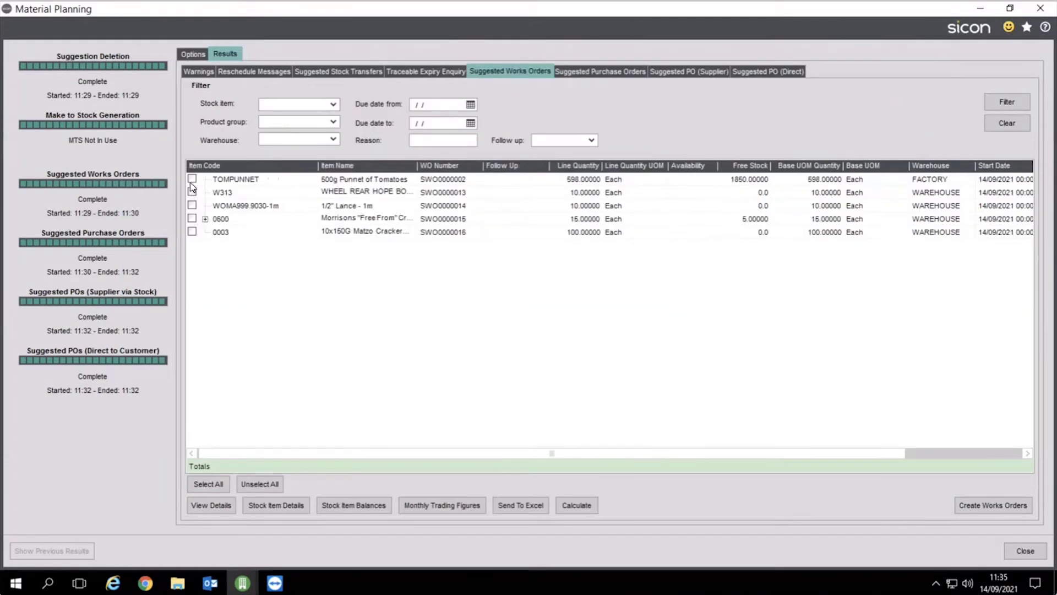
Tick the W313 and WOMA999.9030-1m suggestions, then view the suggested purchase orders
left_click(192, 192)
left_click(192, 205)
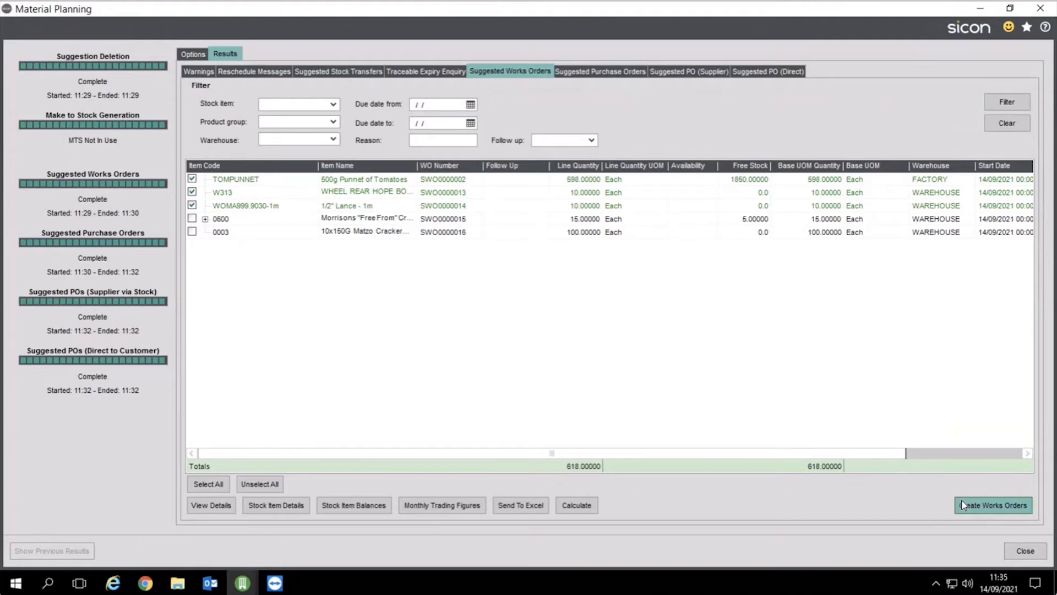
left_click(585, 76)
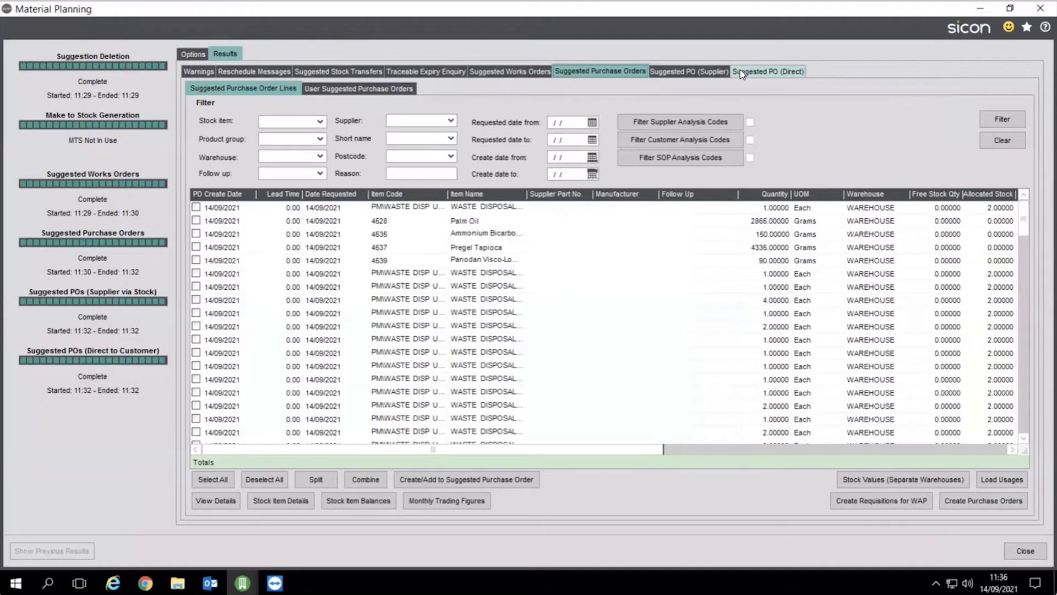
Confirm no direct-to-customer suggestions, then sort suggested purchase lines by PO create date ascending
left_click(699, 75)
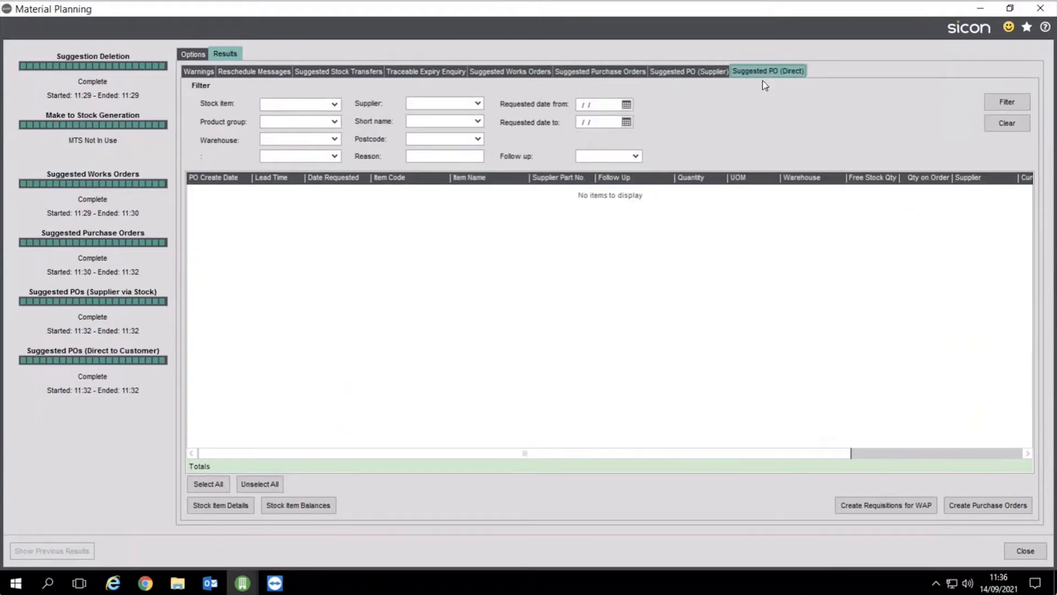
left_click(615, 72)
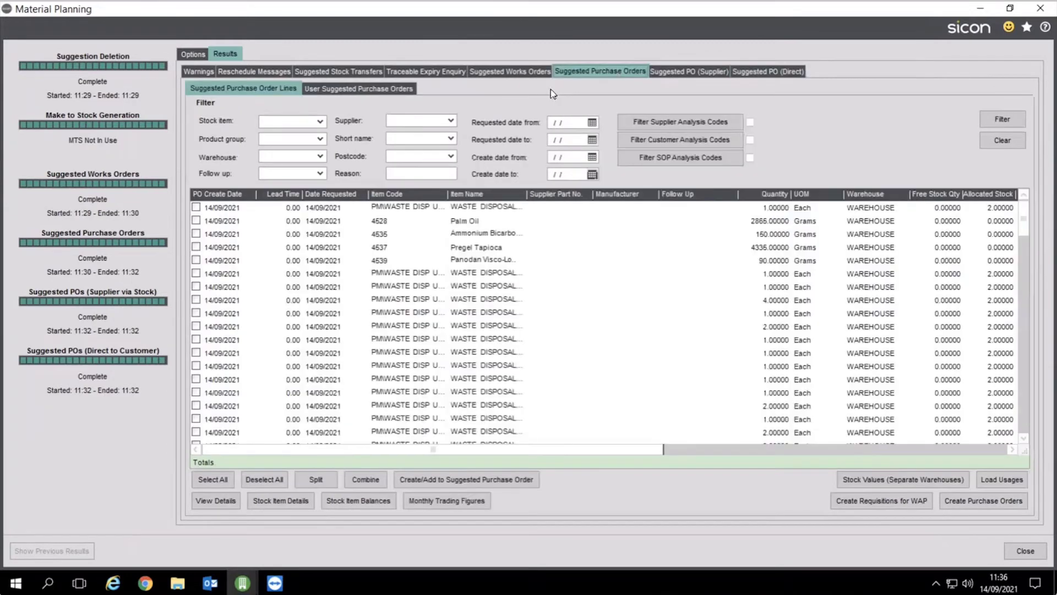
left_click(226, 197)
left_click(226, 197)
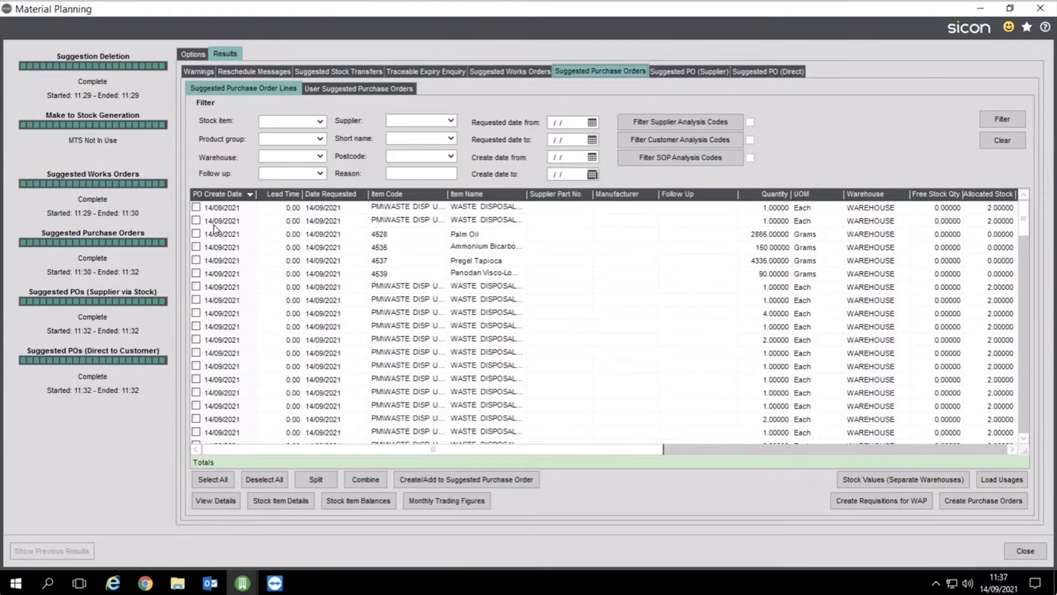
left_click(220, 194)
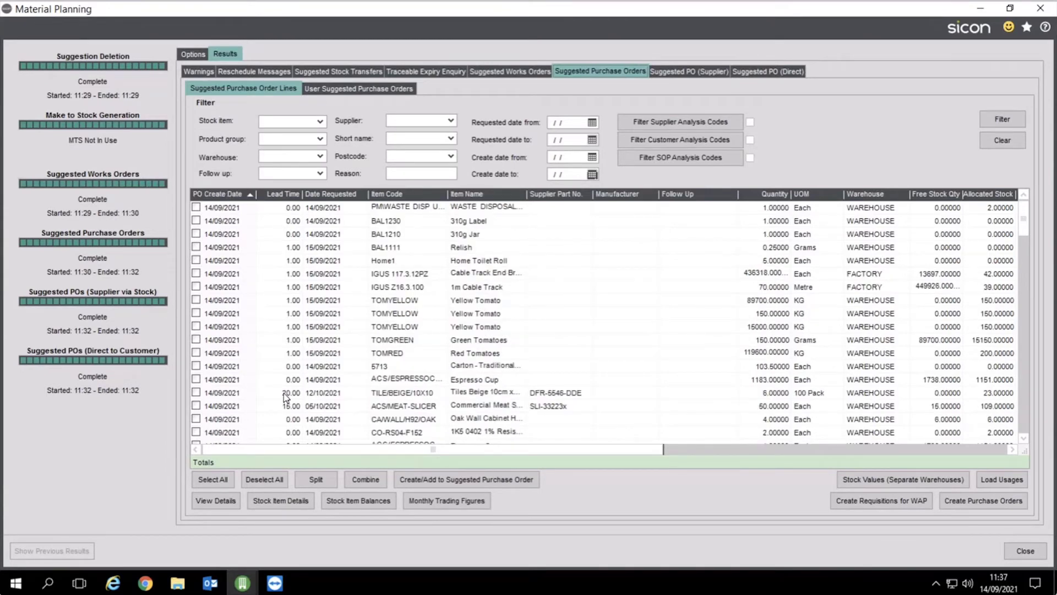
Inspect the Beige Tiles 20-day lead time and the BAL1210, Cable Track and Red Tomatoes quantities
left_click(287, 392)
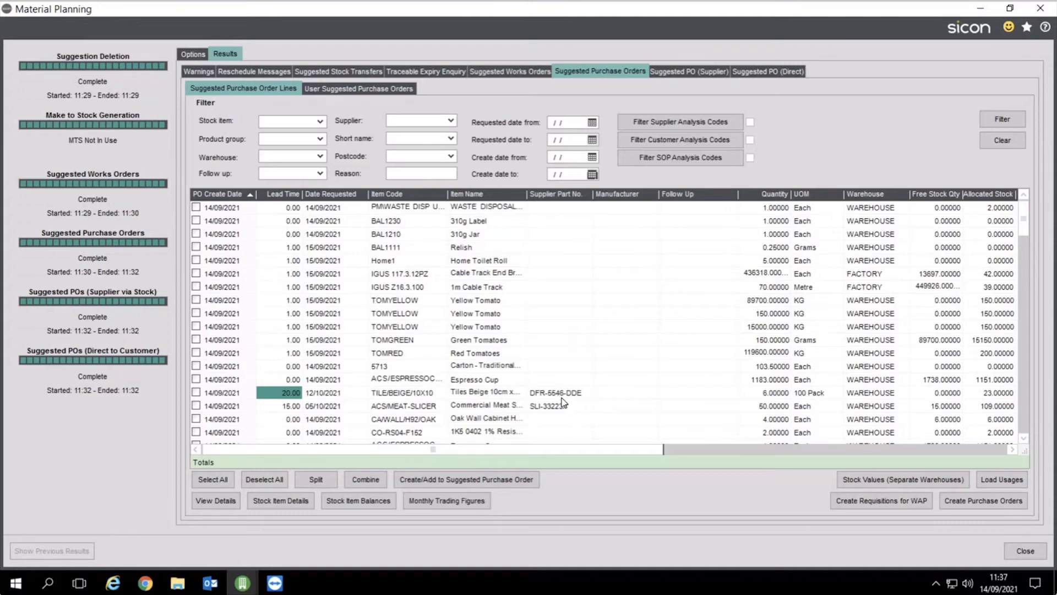
left_click(757, 236)
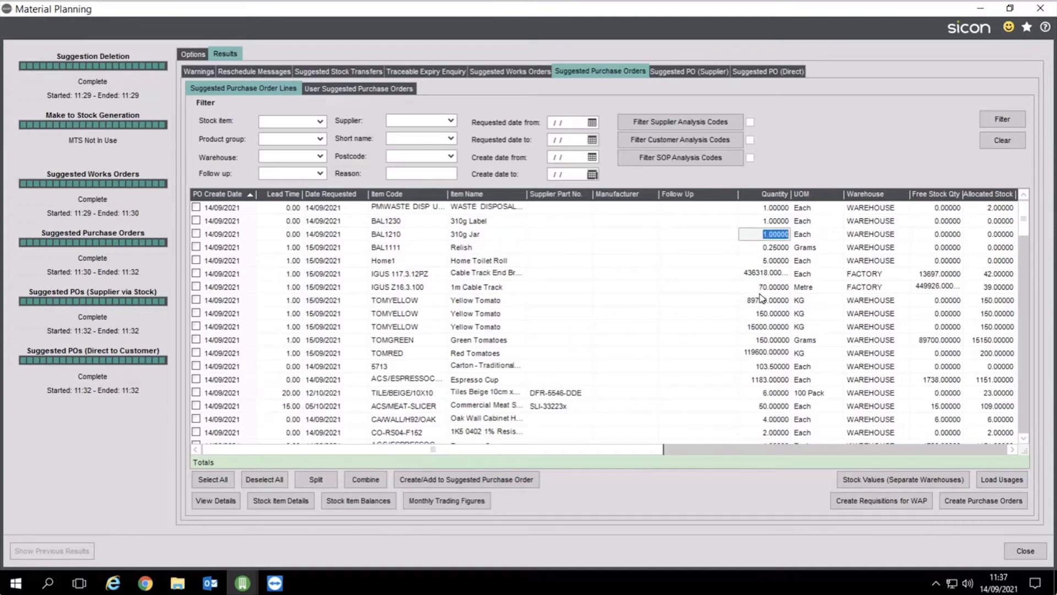
left_click(760, 288)
left_click(762, 354)
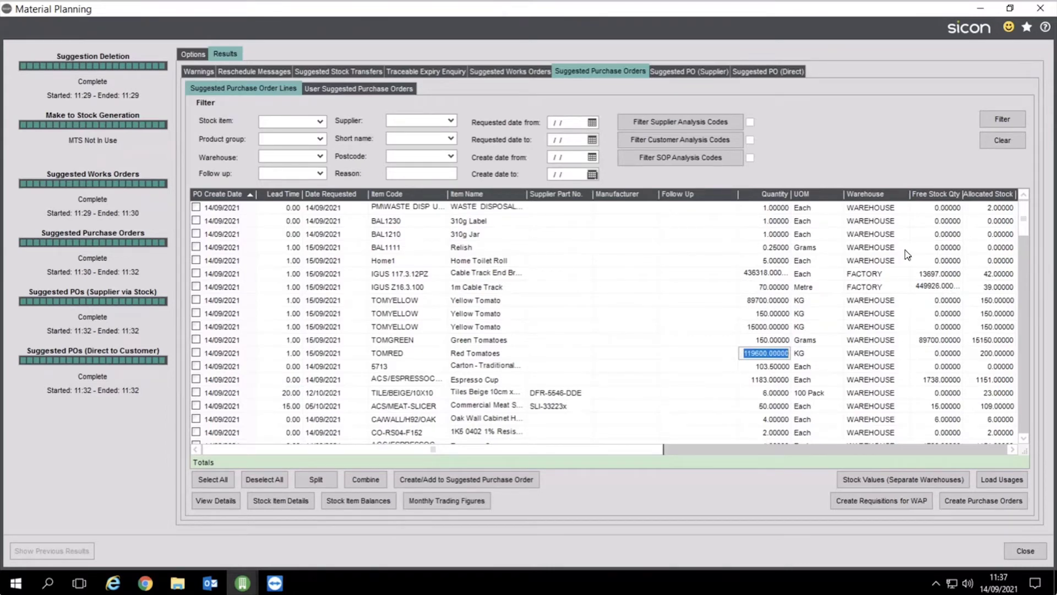
Keep Formica Warehouse as supplier on the first Formica line and select the next line's unit price
left_click(813, 450)
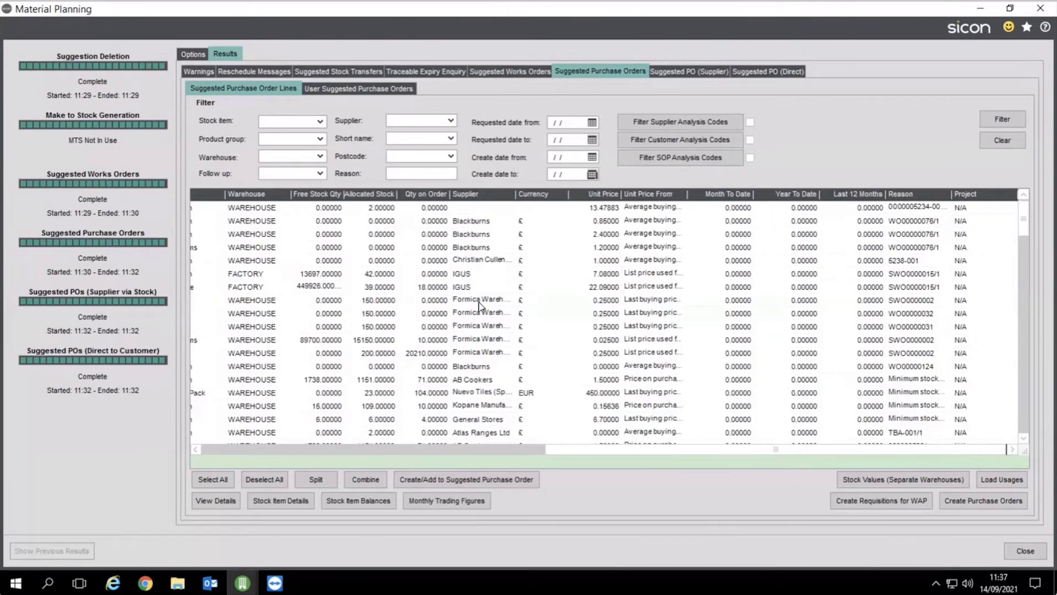
left_click(485, 301)
left_click(508, 300)
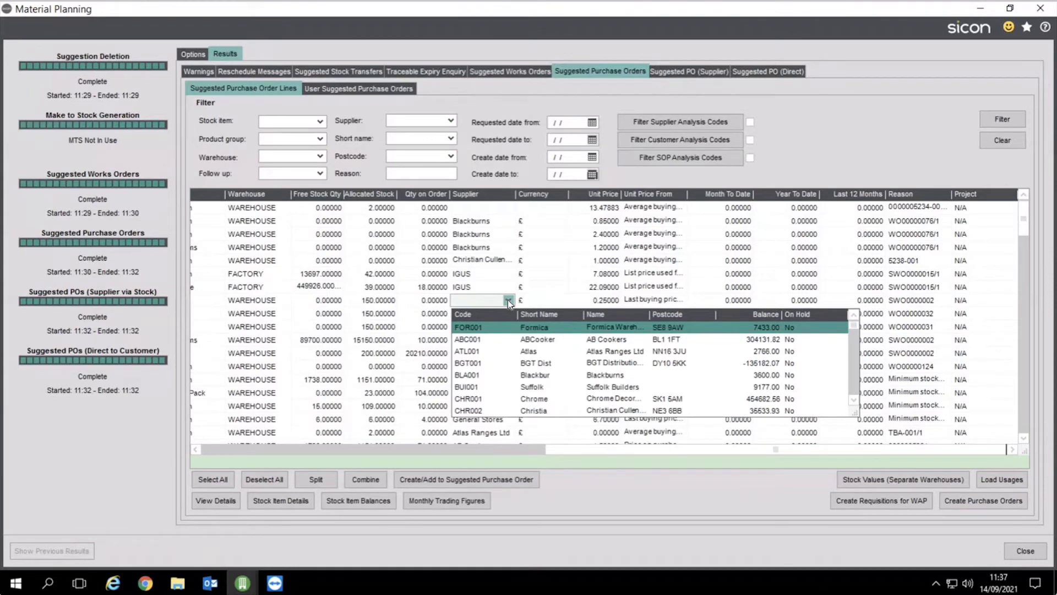
left_click(590, 249)
left_click(598, 262)
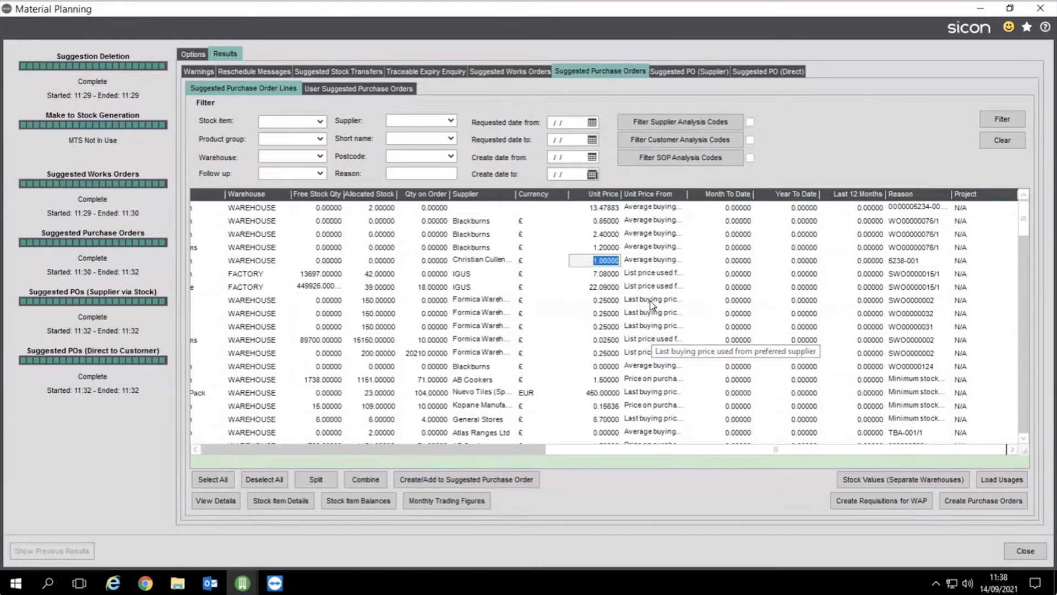
Dismiss the supplier filter list, check unit prices, and open Home Toilet Roll's future stock movements
left_click(451, 122)
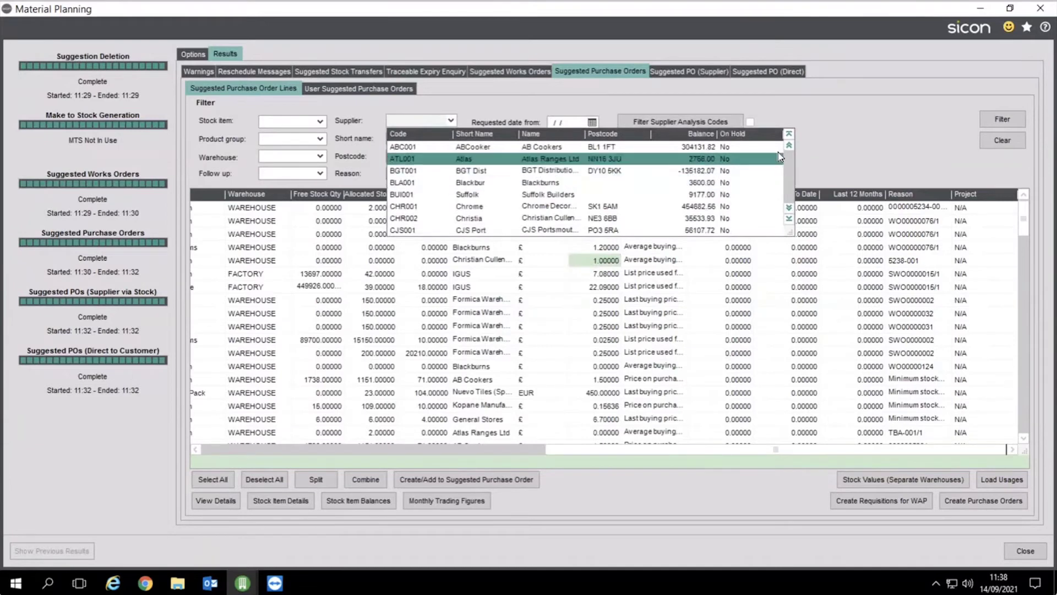
left_click(723, 269)
left_click(606, 287)
left_click(603, 313)
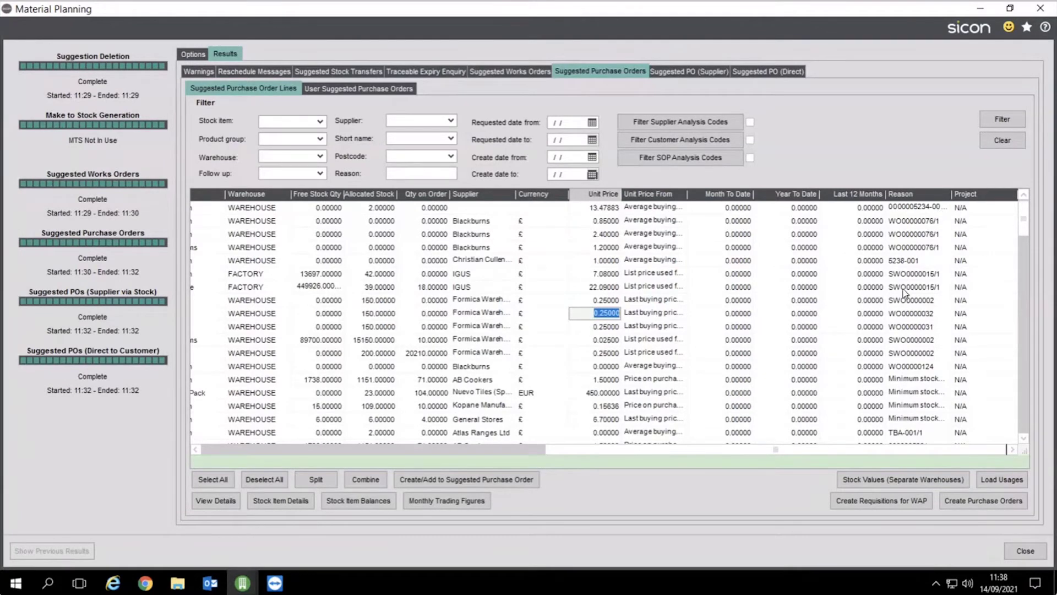
left_click(906, 264)
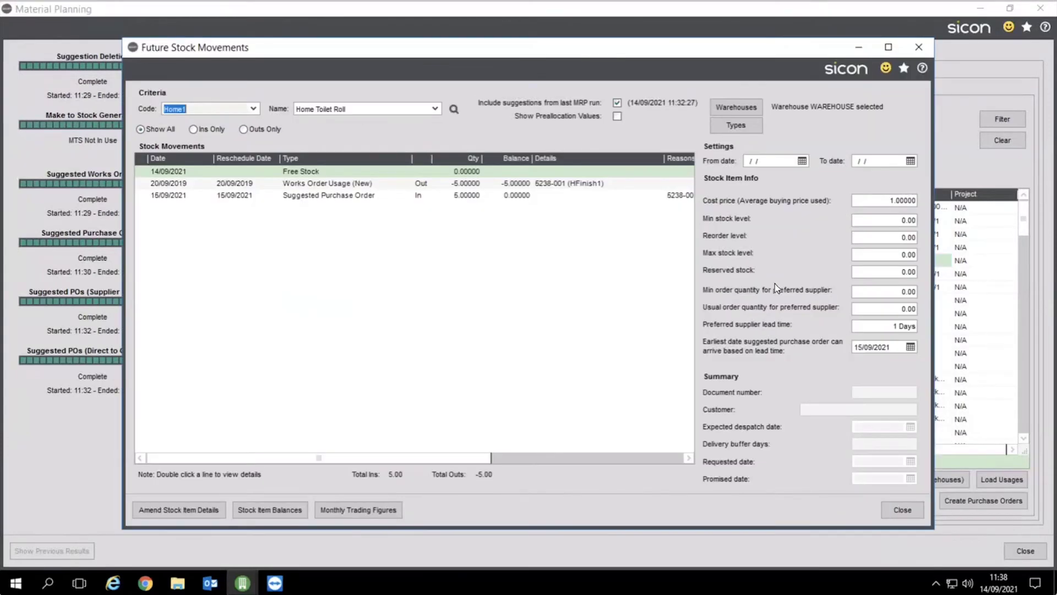
Review Home Toilet Roll's minimum stock and works order usage, then open the Beige Tiles stock movements
left_click(901, 221)
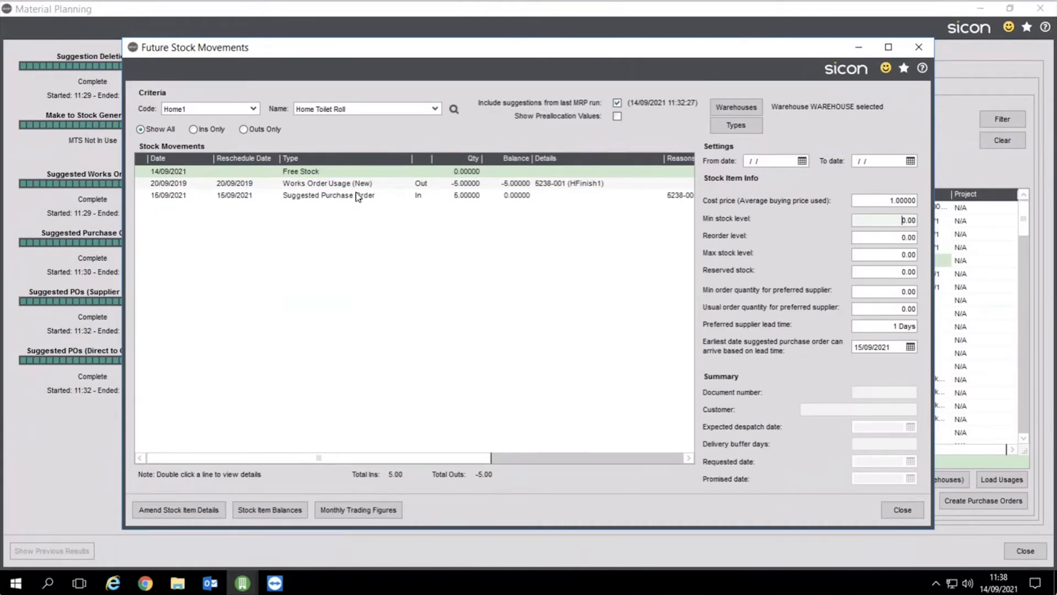
left_click(336, 185)
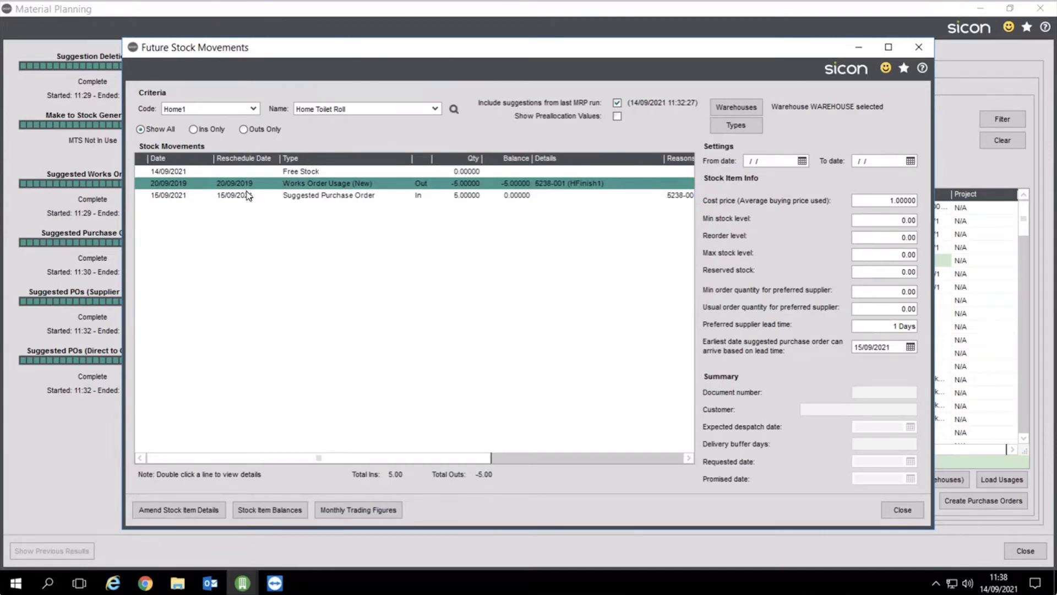
left_click(899, 508)
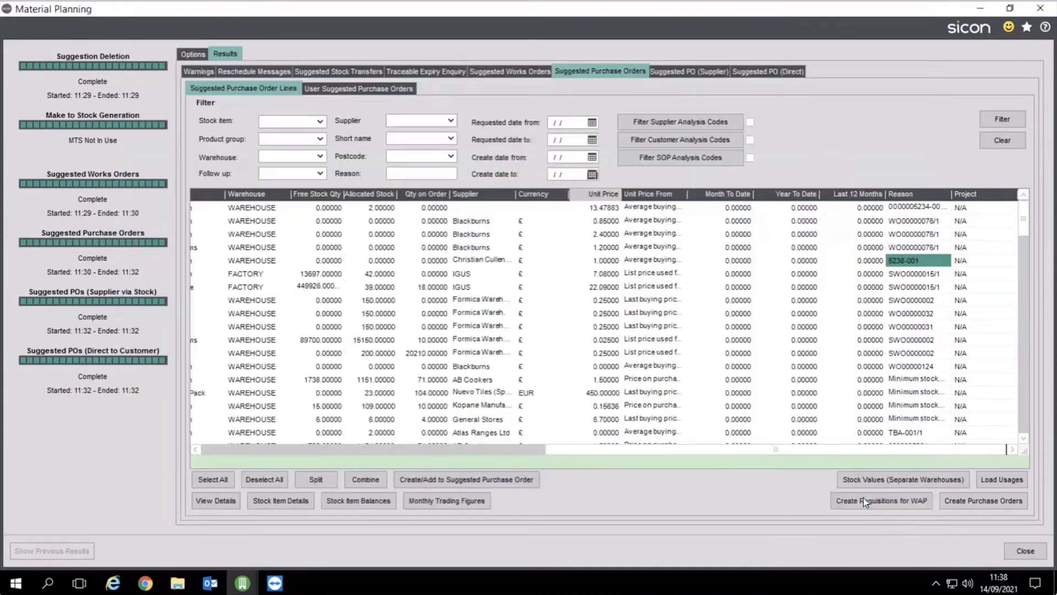
left_click(922, 394)
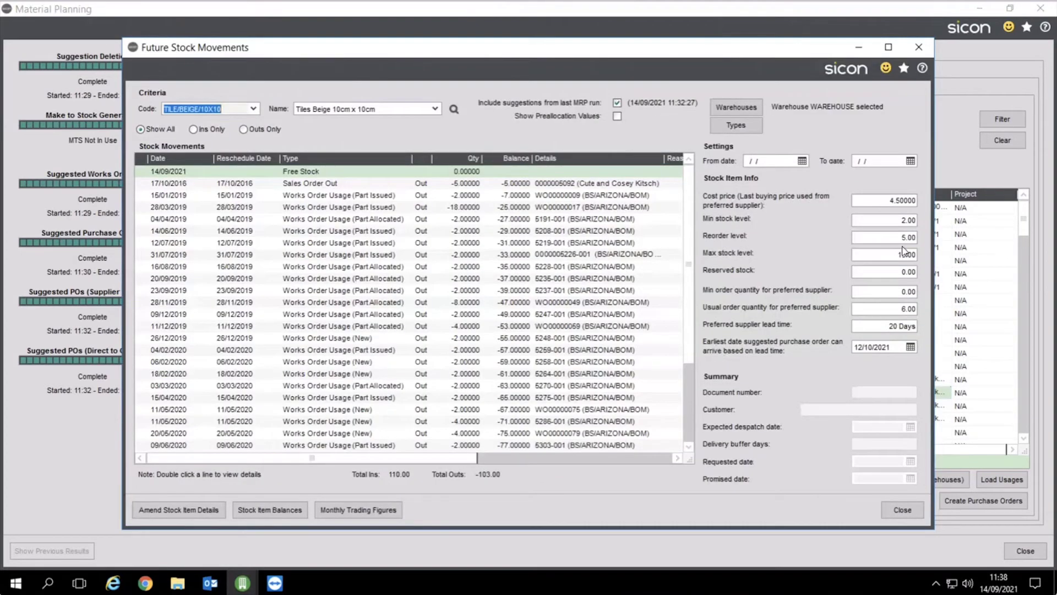
Highlight the tiles' minimum stock level 2.00 and usual order quantity 6.00, then show the sales order out details
left_click_drag(899, 223, 921, 222)
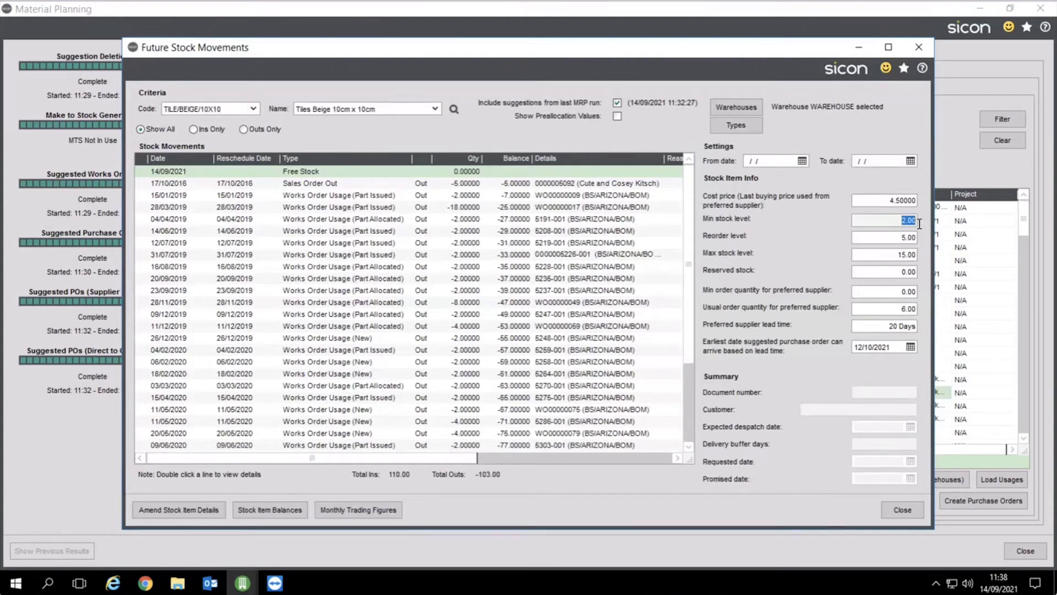
mouse_move(887, 312)
left_mouse_down()
mouse_move(917, 312)
mouse_move(904, 313)
left_mouse_up()
left_click(904, 313)
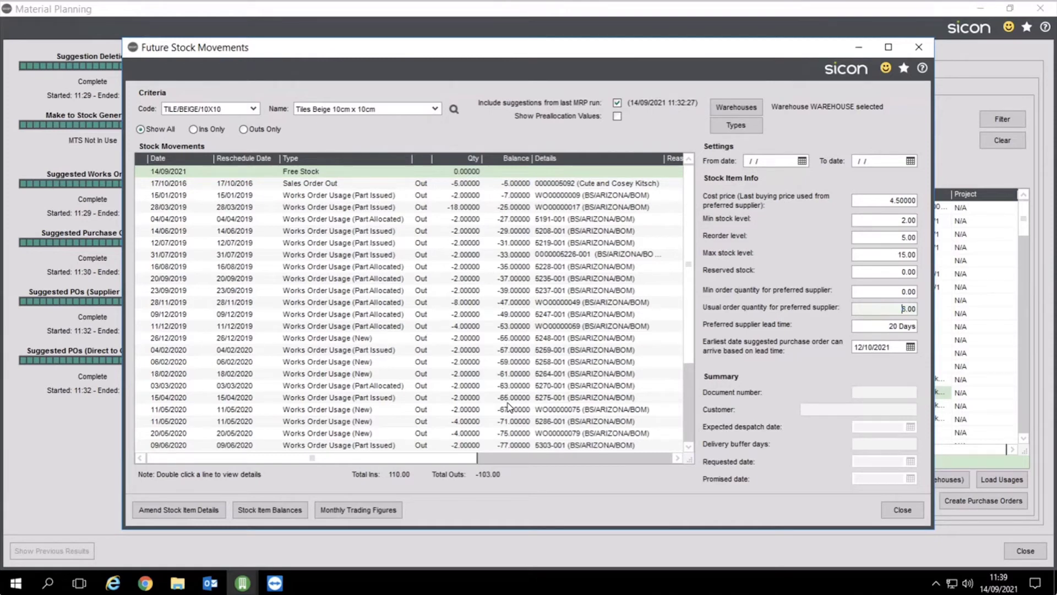
left_click(304, 186)
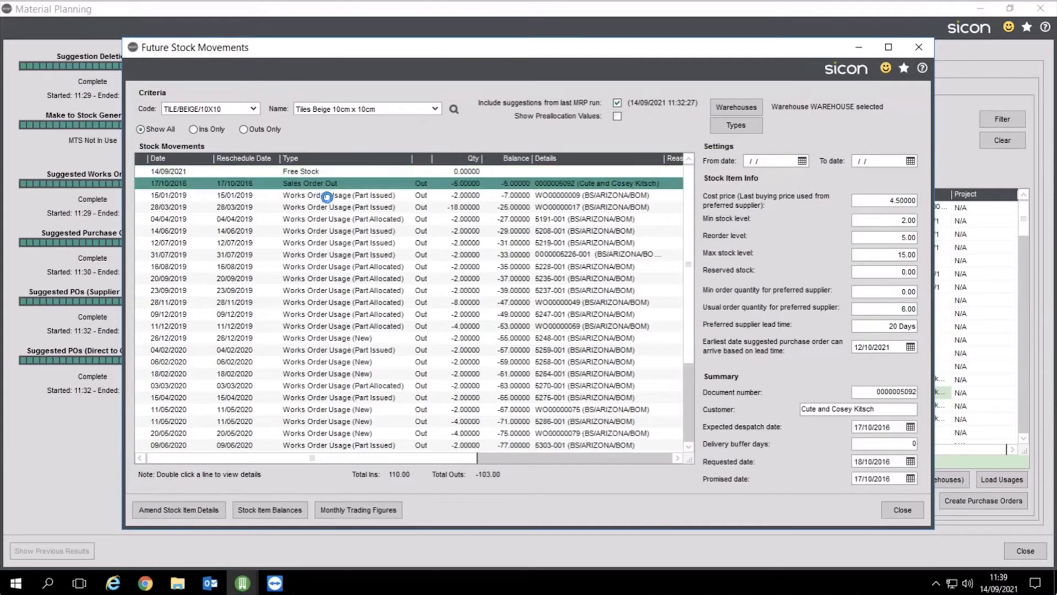
double_click(327, 199)
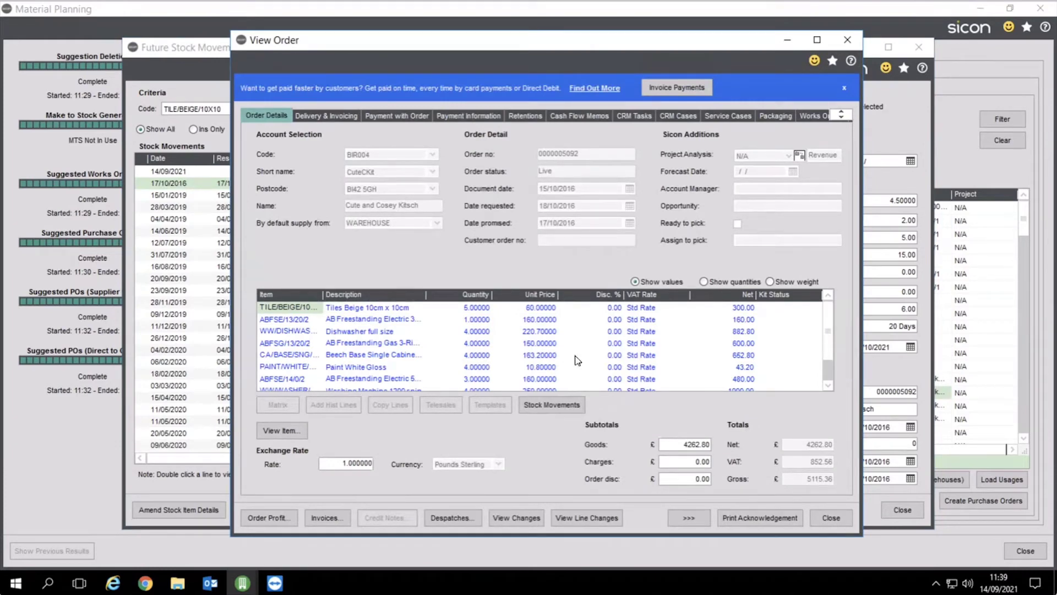
left_click(708, 281)
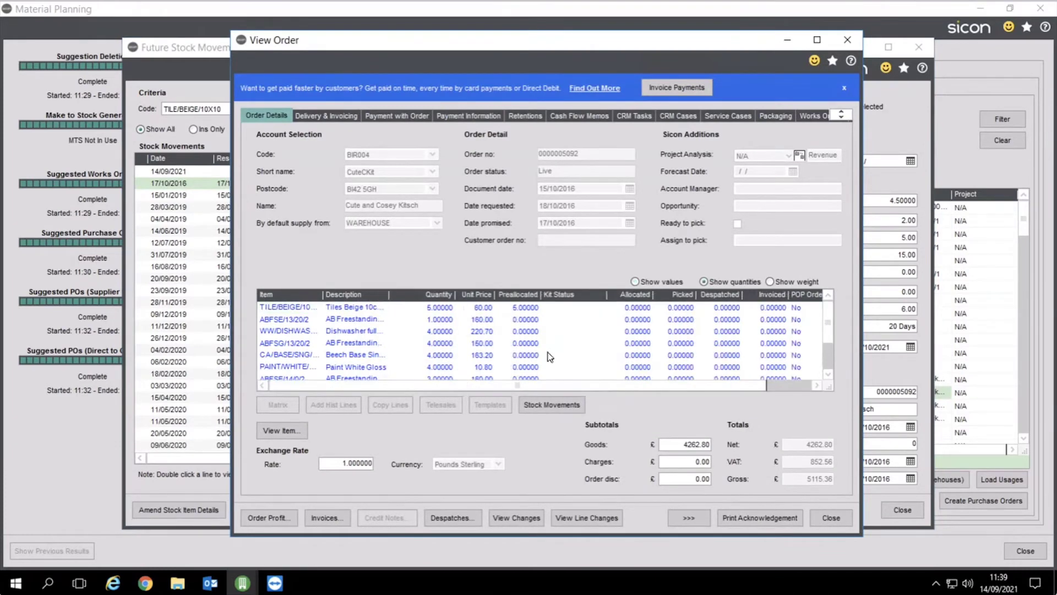
left_click(829, 518)
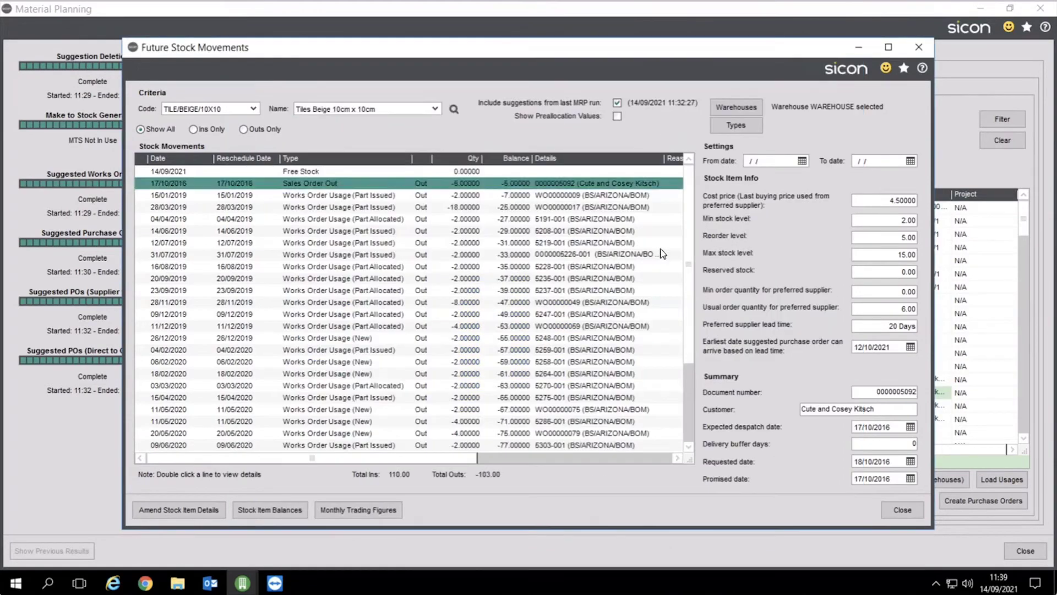
Show the Nuevo Tiles suggested purchase order requested 12/10/2021, then open TILE/BEIGE/10X10's stock item details
scroll(692, 362, "down", 3)
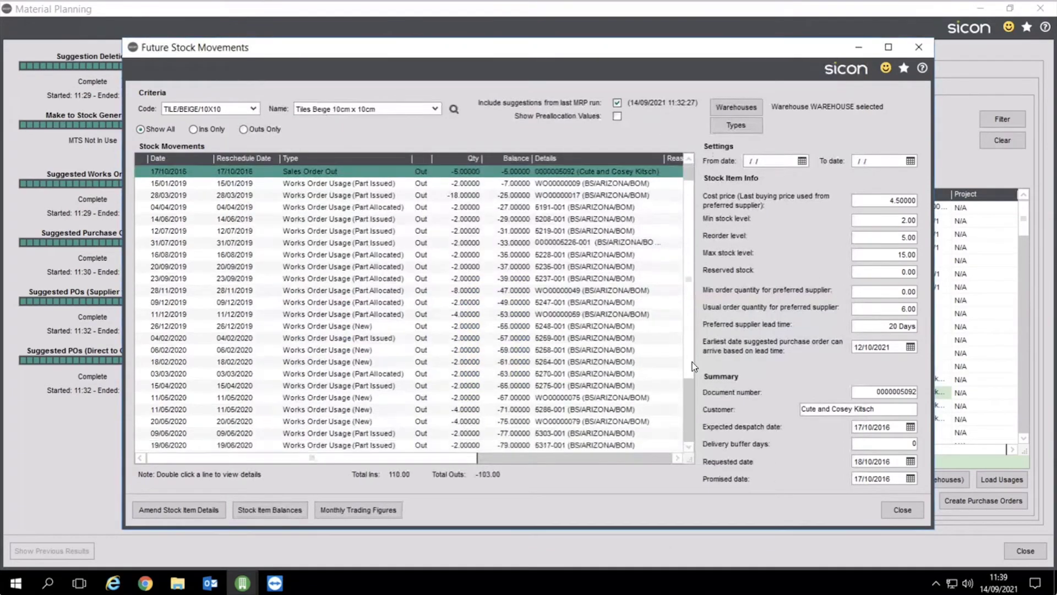
scroll(693, 404, "down", 1)
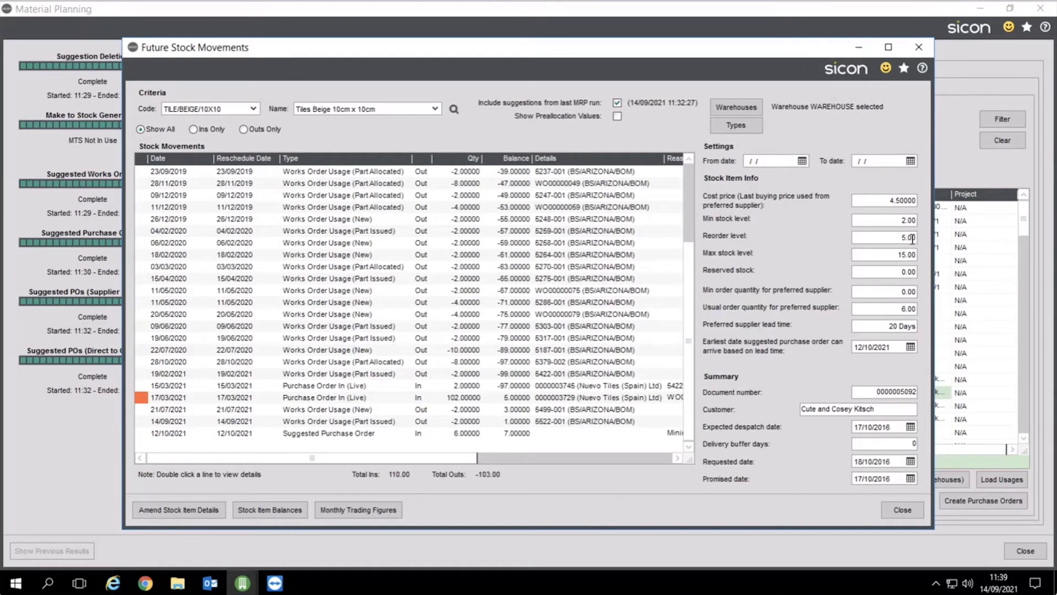
left_click(902, 220)
left_click(471, 437)
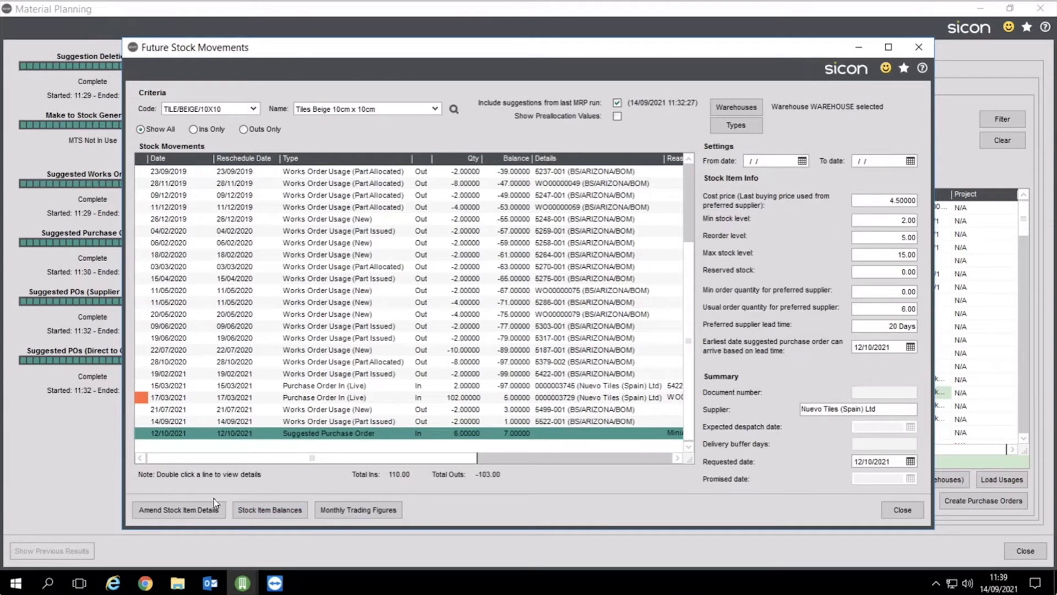
left_click(200, 509)
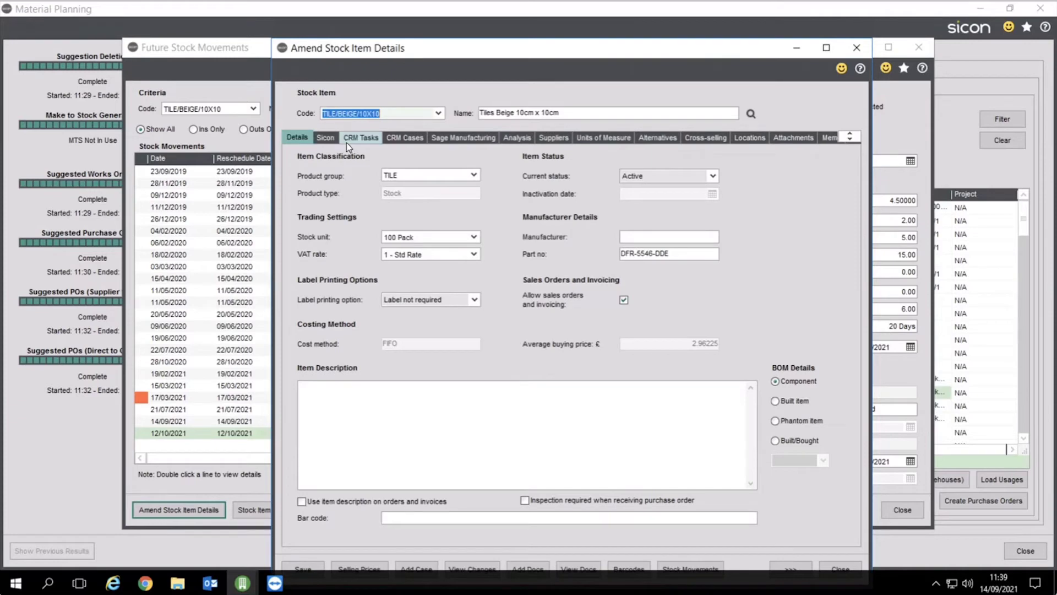
left_click(552, 139)
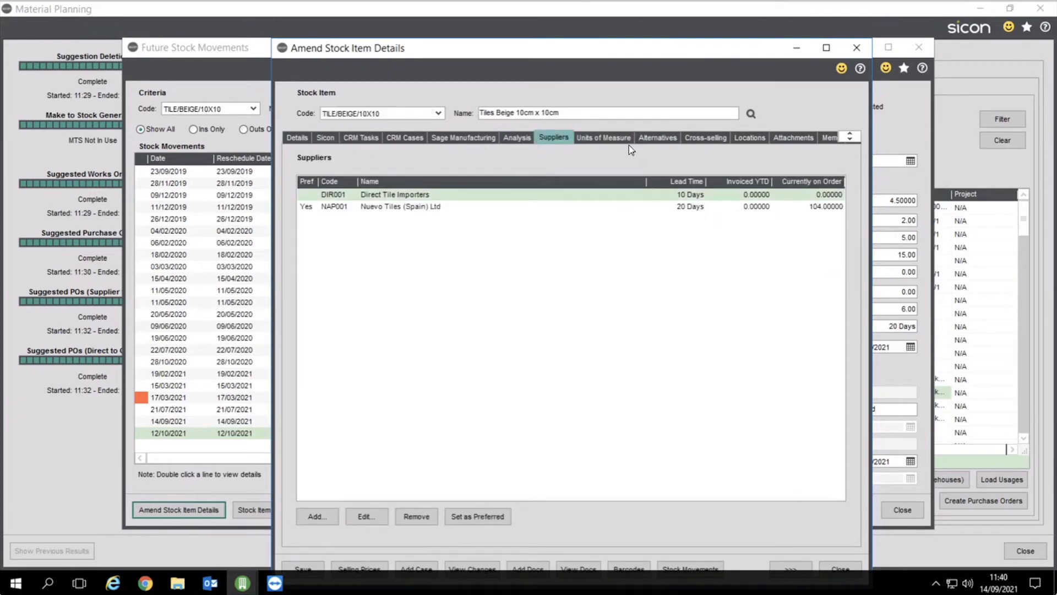
left_click(745, 138)
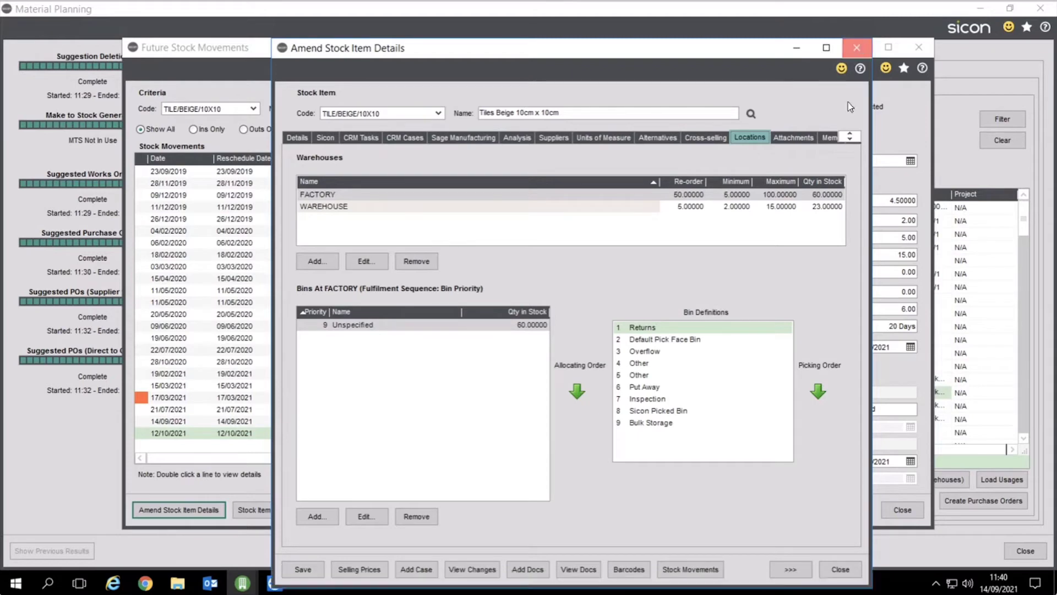
left_click(856, 47)
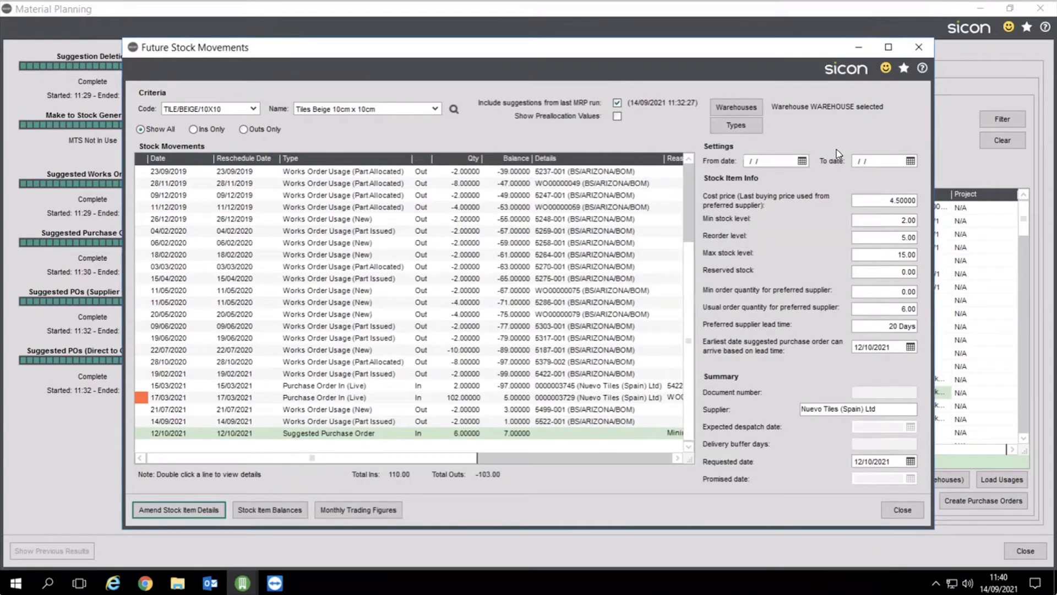
Tick the IGUS Z16.3.100 Cable Track and both TOMYELLOW suggestions and create purchase orders for them
left_click(902, 509)
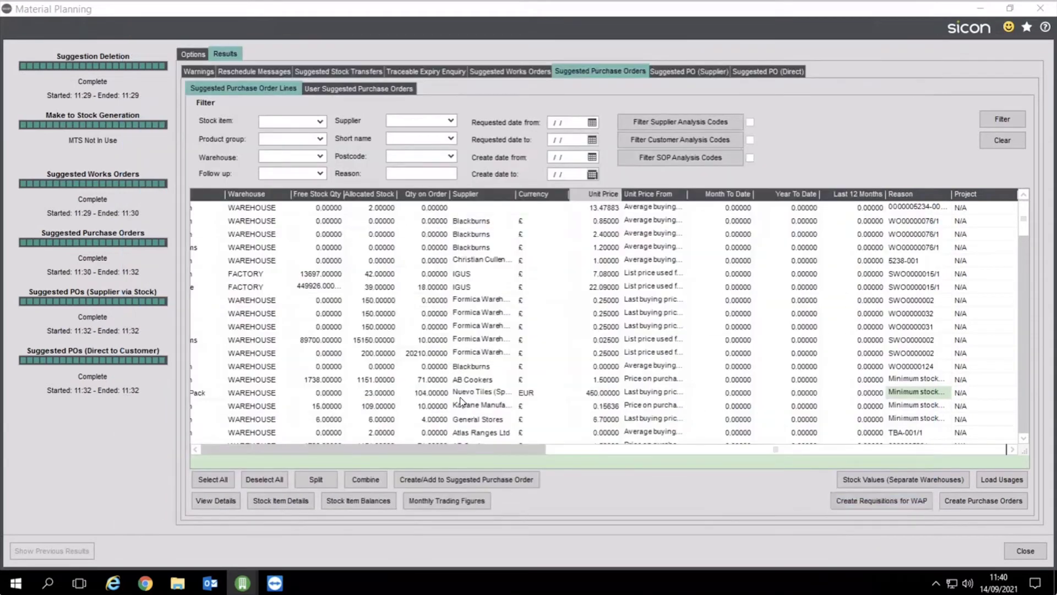
left_click(250, 454)
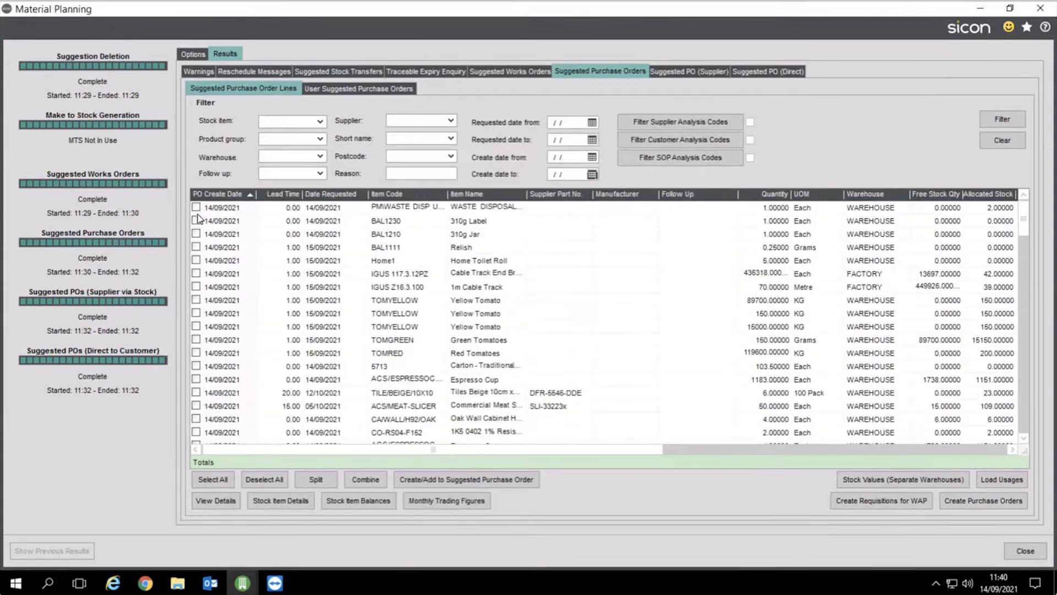
left_click(620, 340)
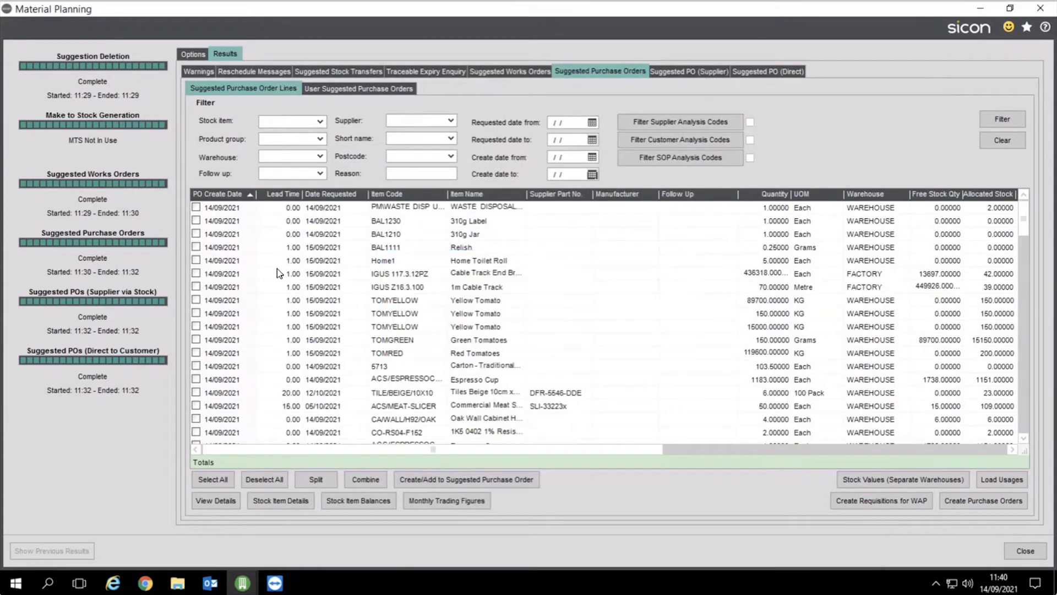
left_click(196, 286)
left_click(197, 299)
left_click(196, 313)
left_click(990, 502)
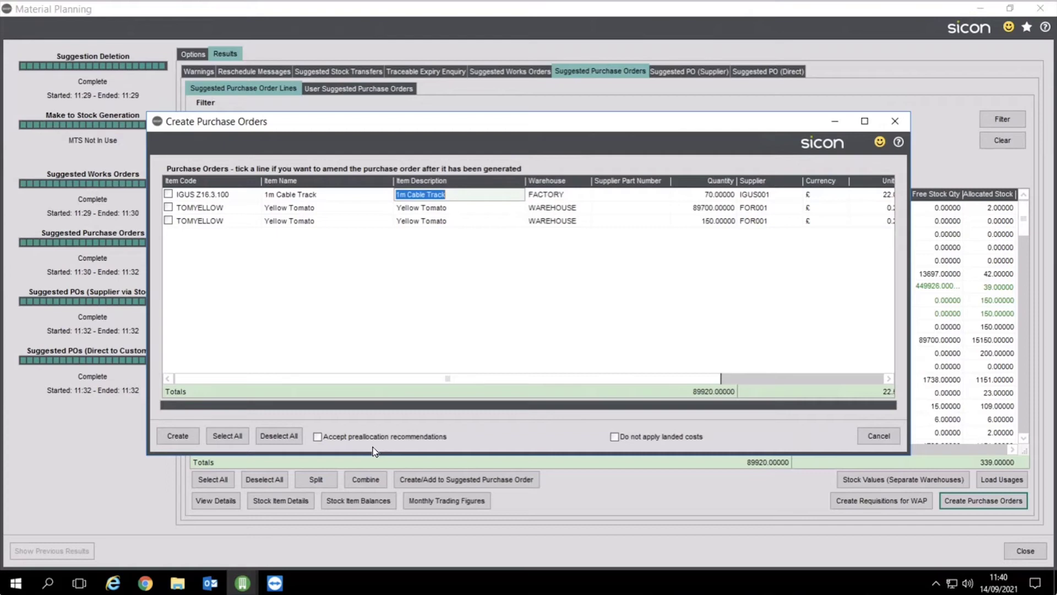
Review the purchase orders' prices and reasons, cancel their creation, and close the Material Planning results
left_click(801, 378)
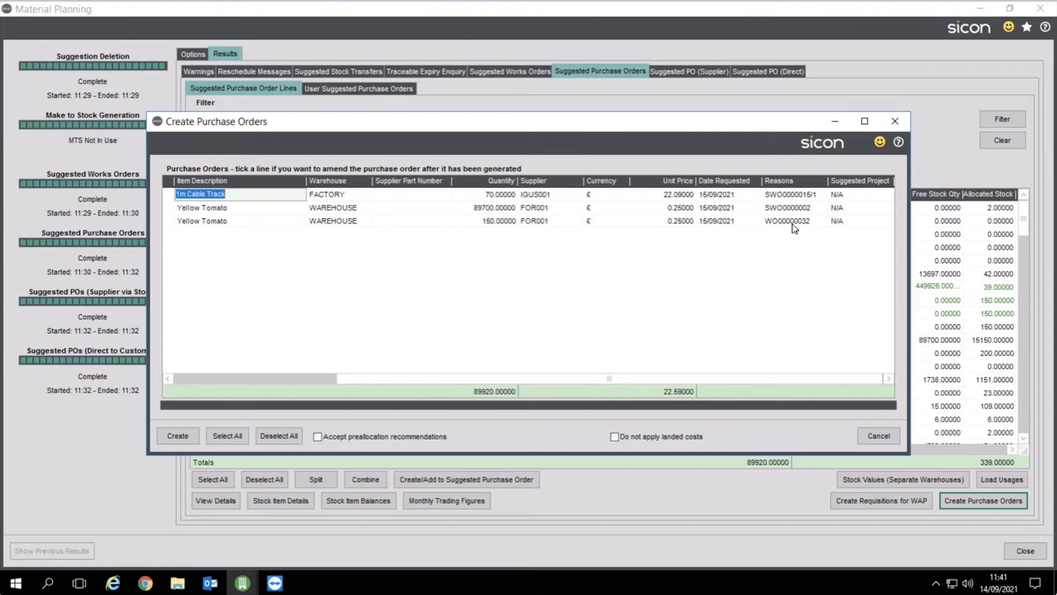
left_click(871, 434)
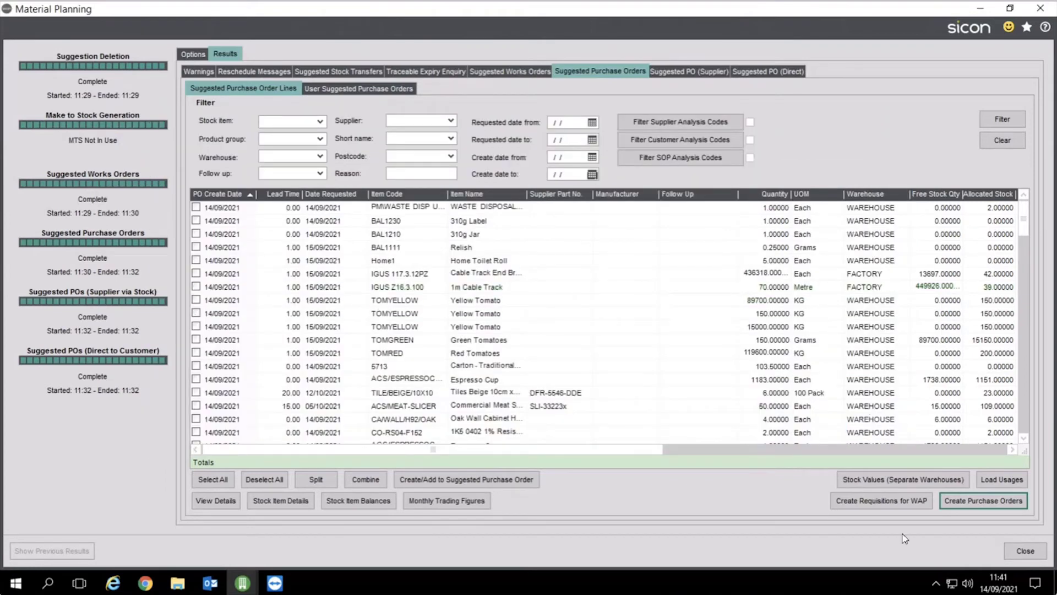
left_click(1025, 551)
Leave Material Planning through the save prompt and open the empty Stock Forecasts list
left_click(537, 345)
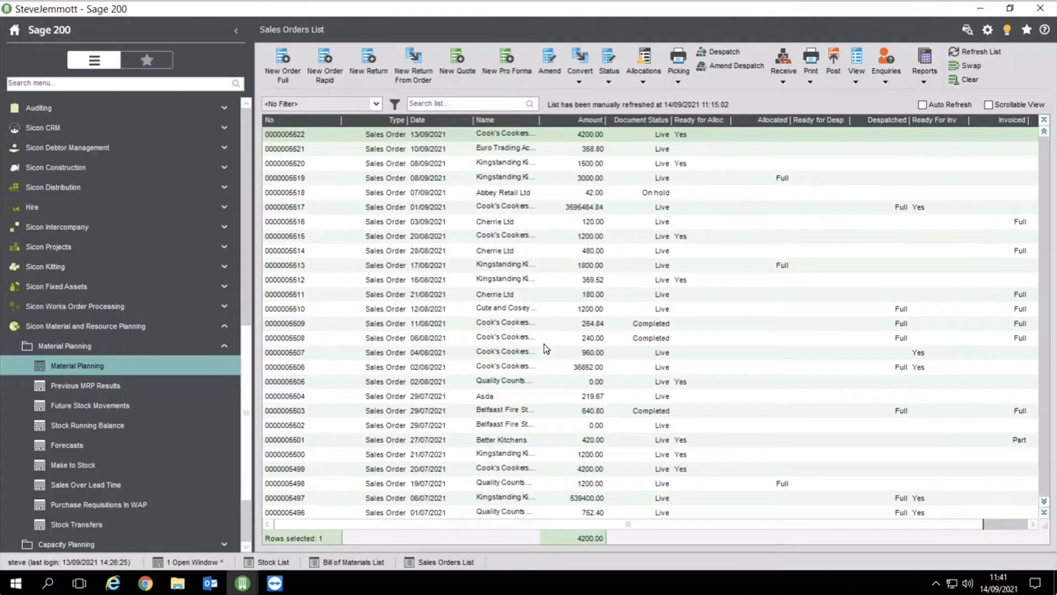
left_click(44, 348)
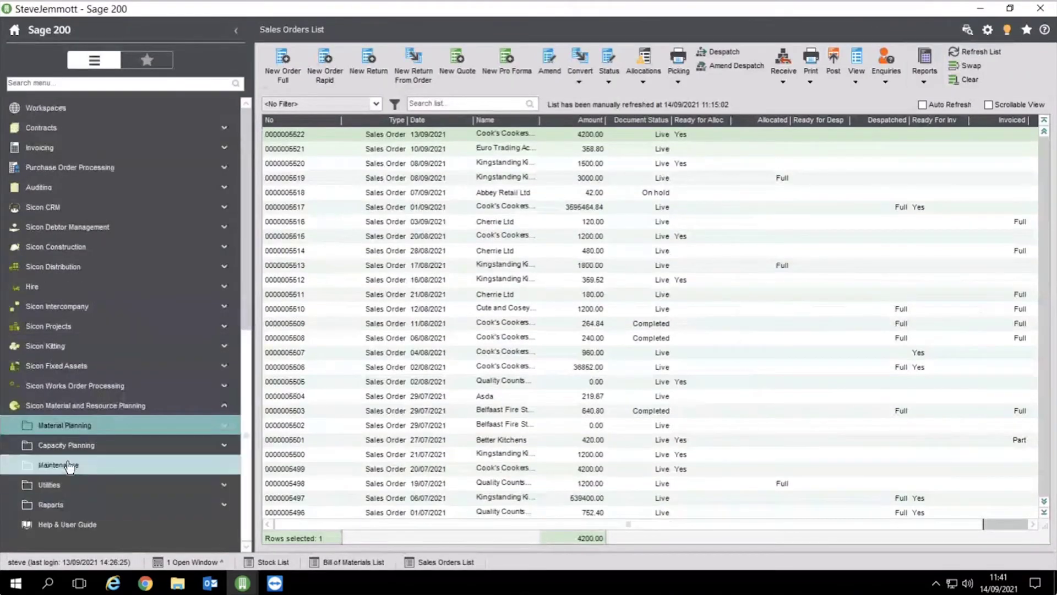
left_click(67, 427)
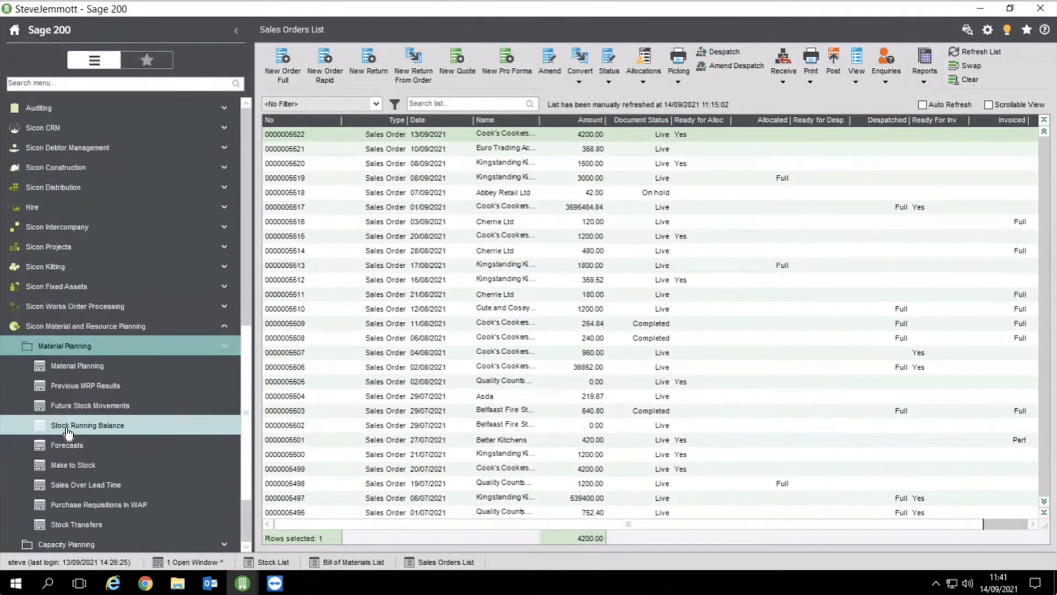
left_click(67, 445)
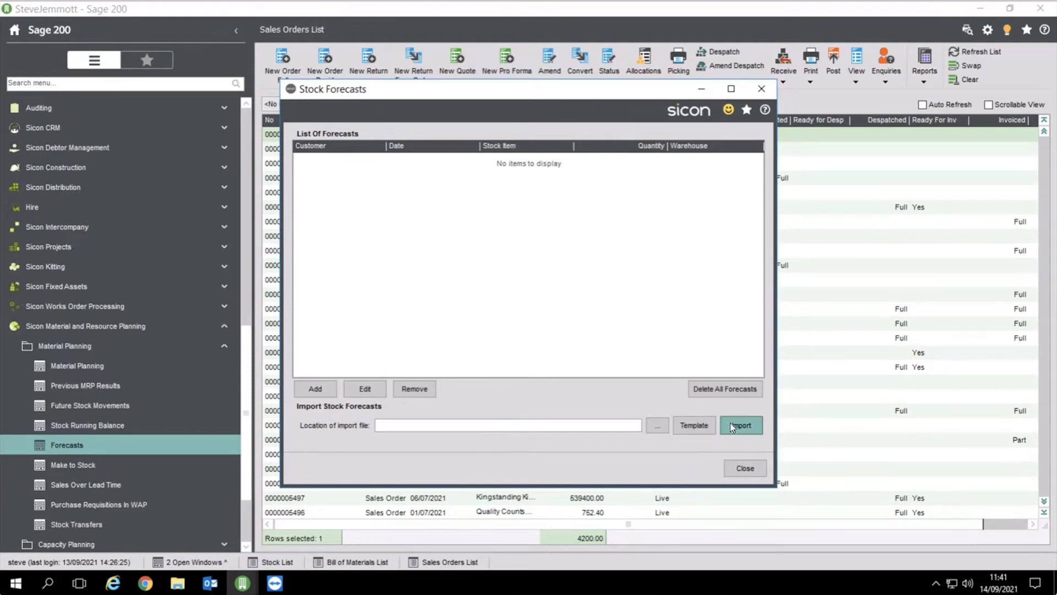
Start a new forecast line, discard it unsaved, and close the empty Stock Forecasts list
left_click(324, 389)
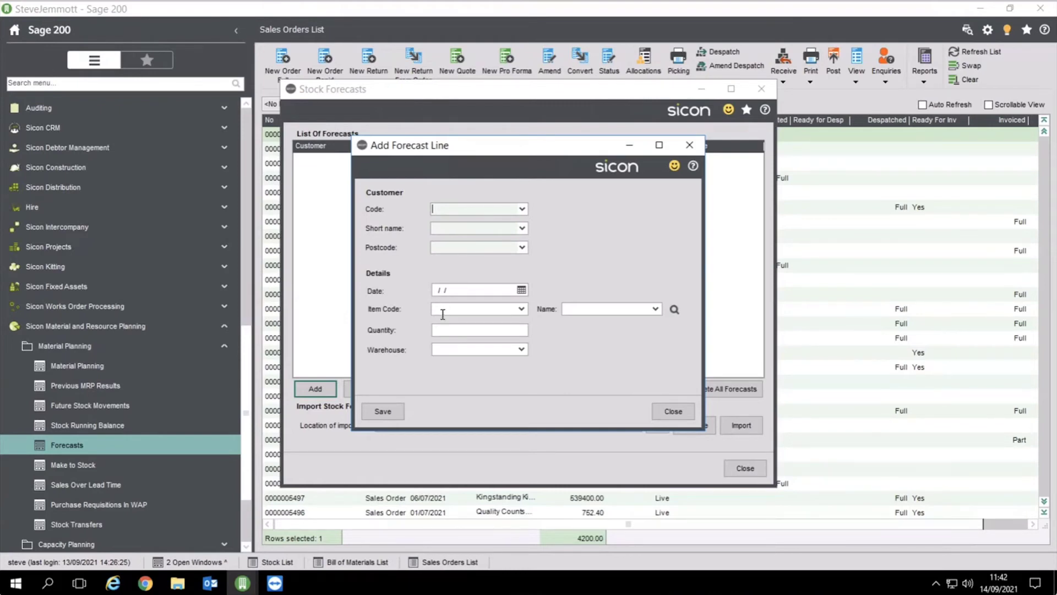
left_click(671, 411)
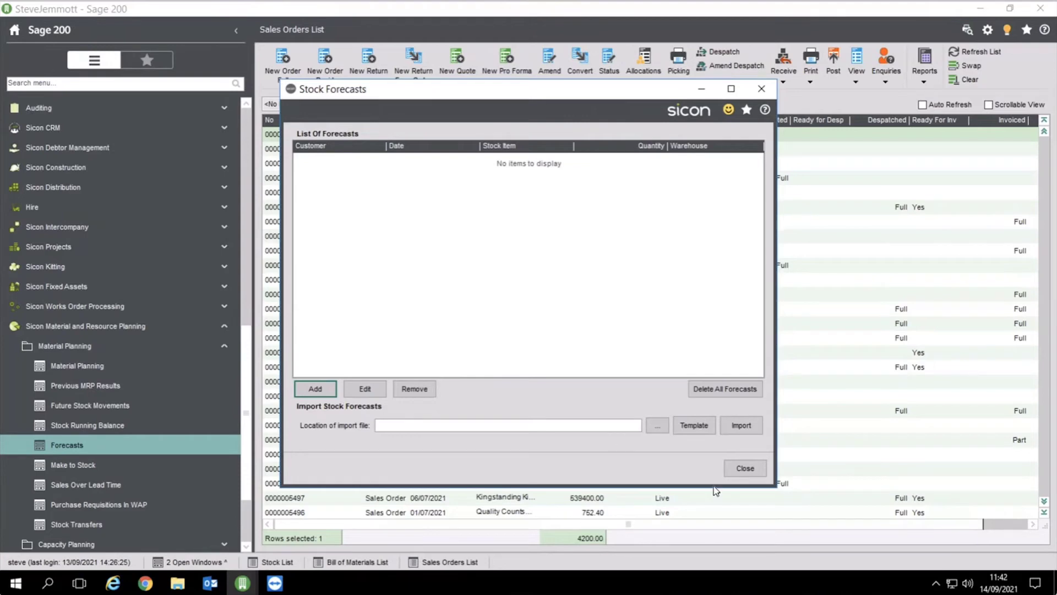
left_click(742, 463)
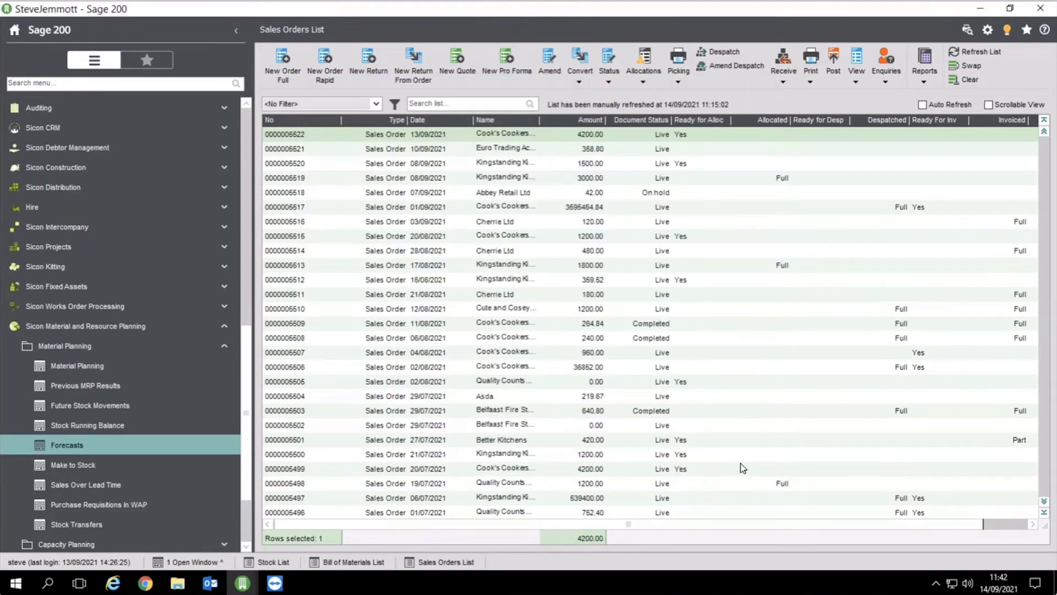
Collapse Material Planning, expand Capacity Planning and open the Rough Cut capacity overview
left_click(135, 356)
left_click(96, 446)
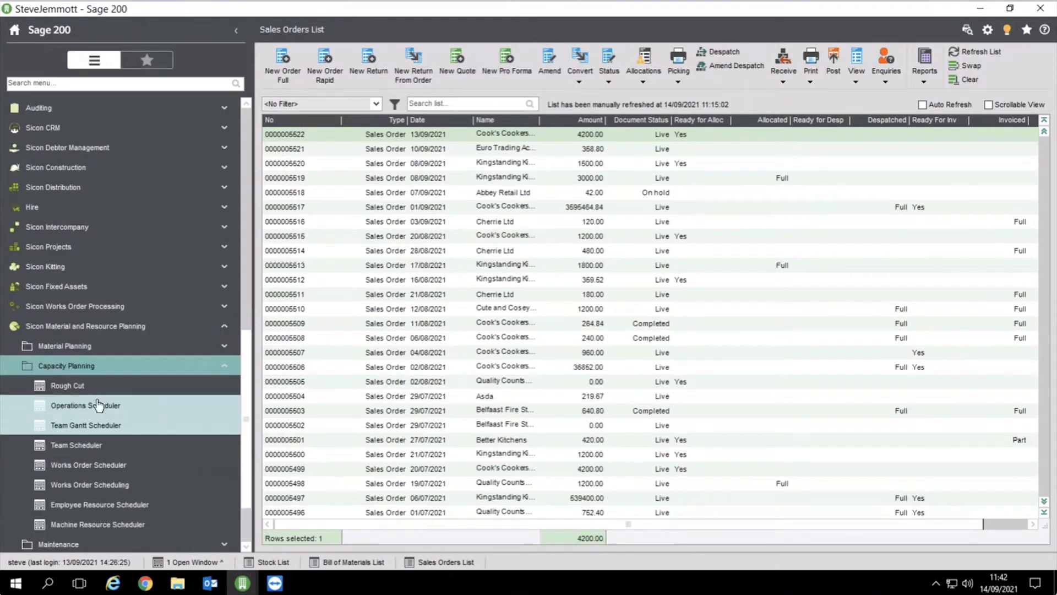
left_click(82, 386)
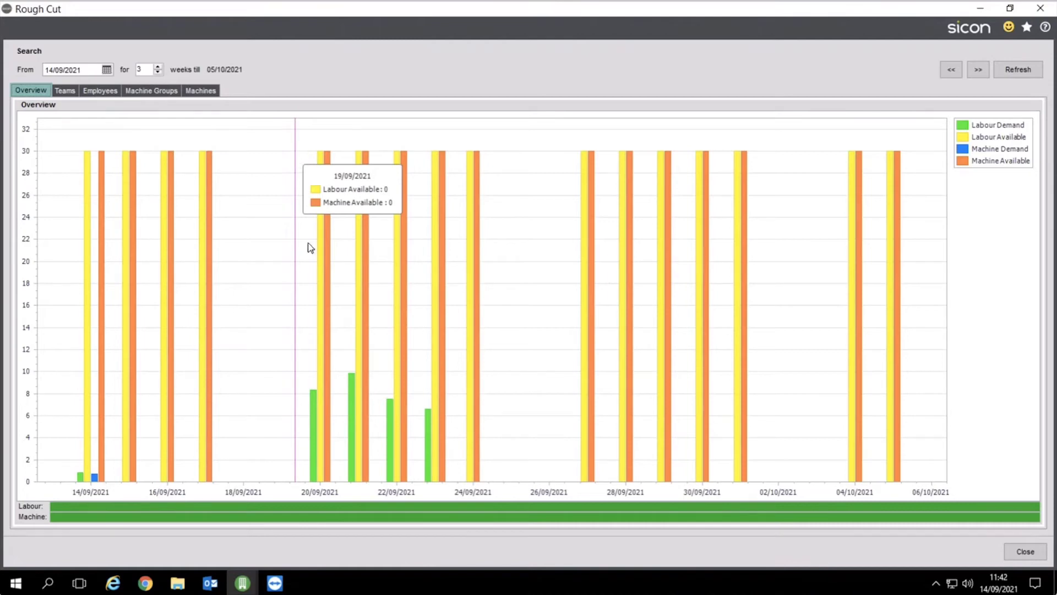
Inspect the works orders driving demand on 20/09, then the ASSEMBLE Group team capacity chart
left_click(314, 404)
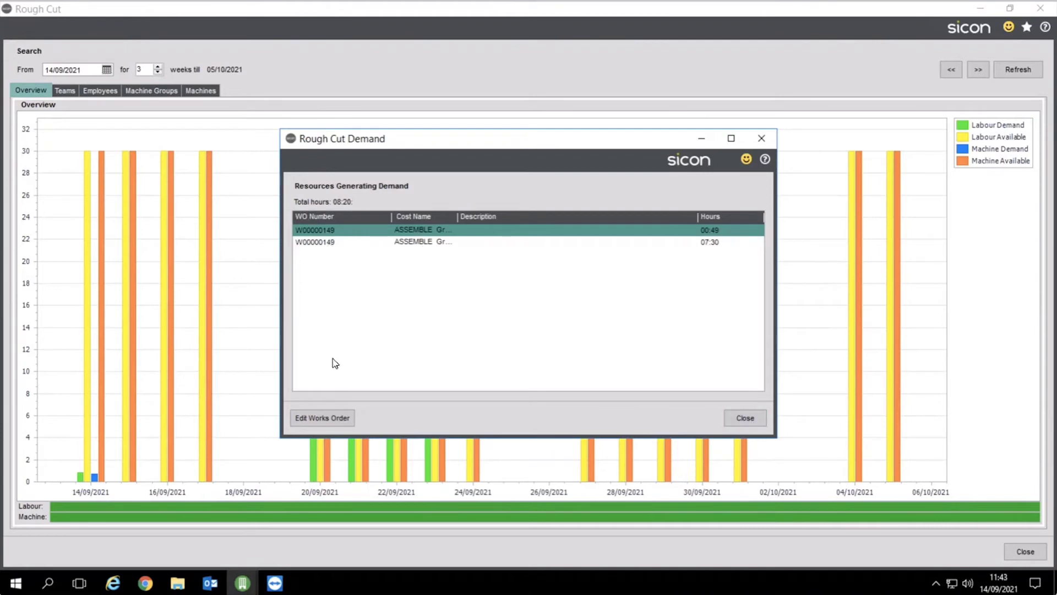
left_click(743, 420)
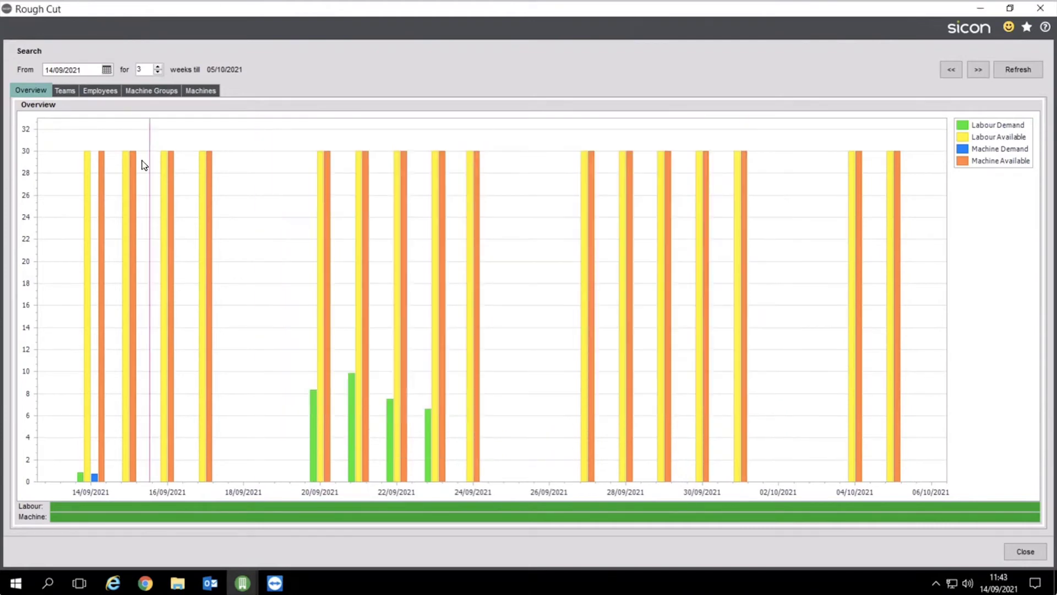
left_click(74, 93)
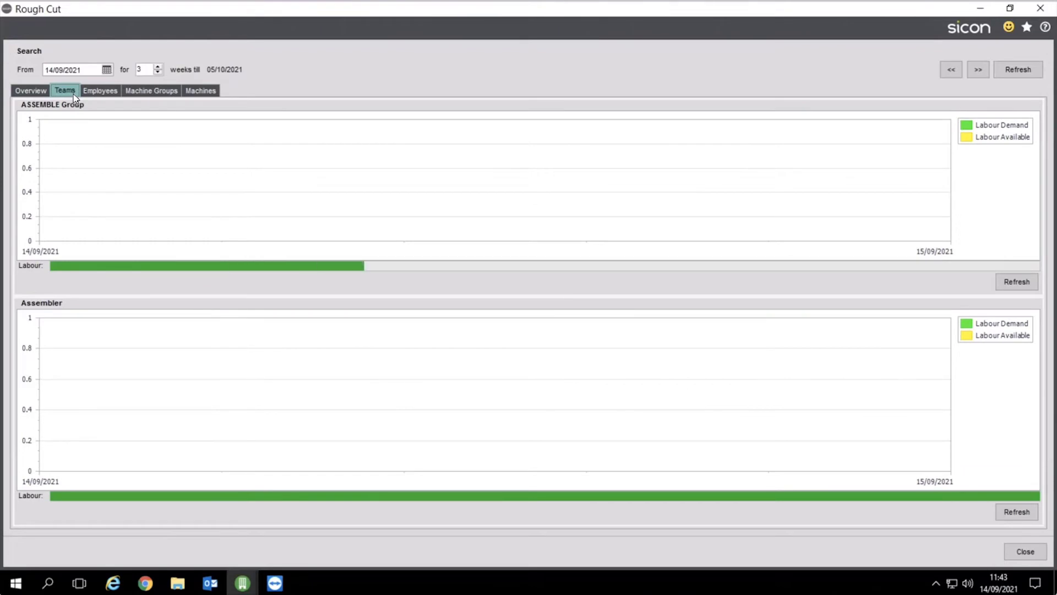
left_click(1016, 282)
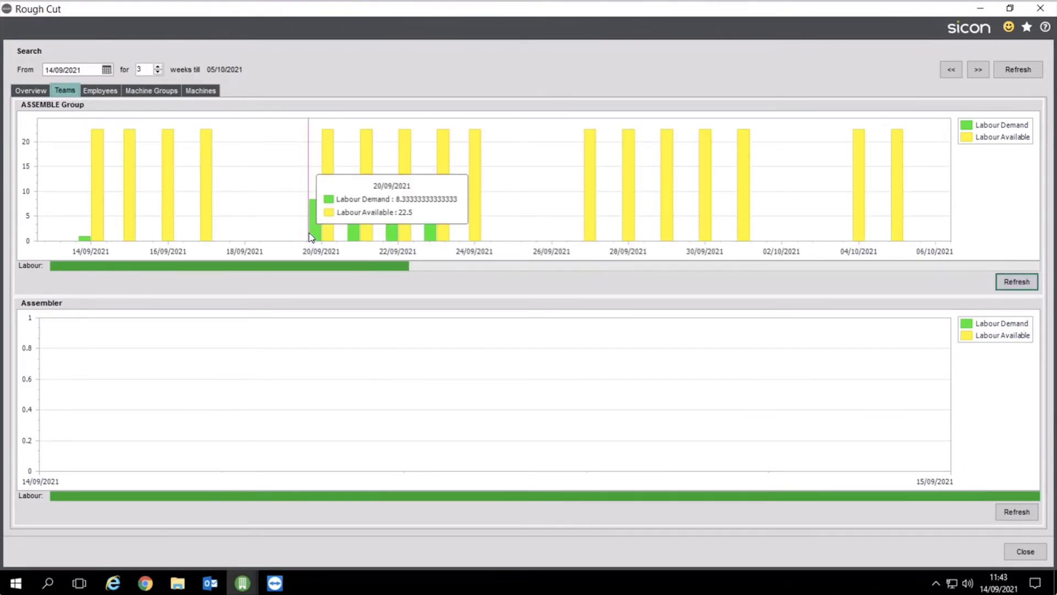
mouse_move(392, 238)
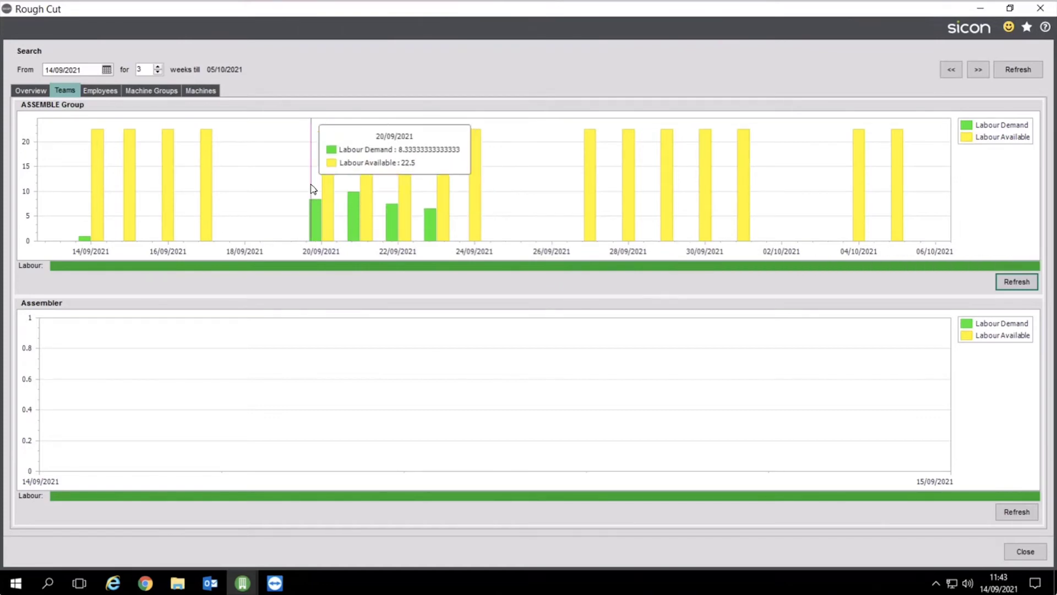
mouse_move(333, 158)
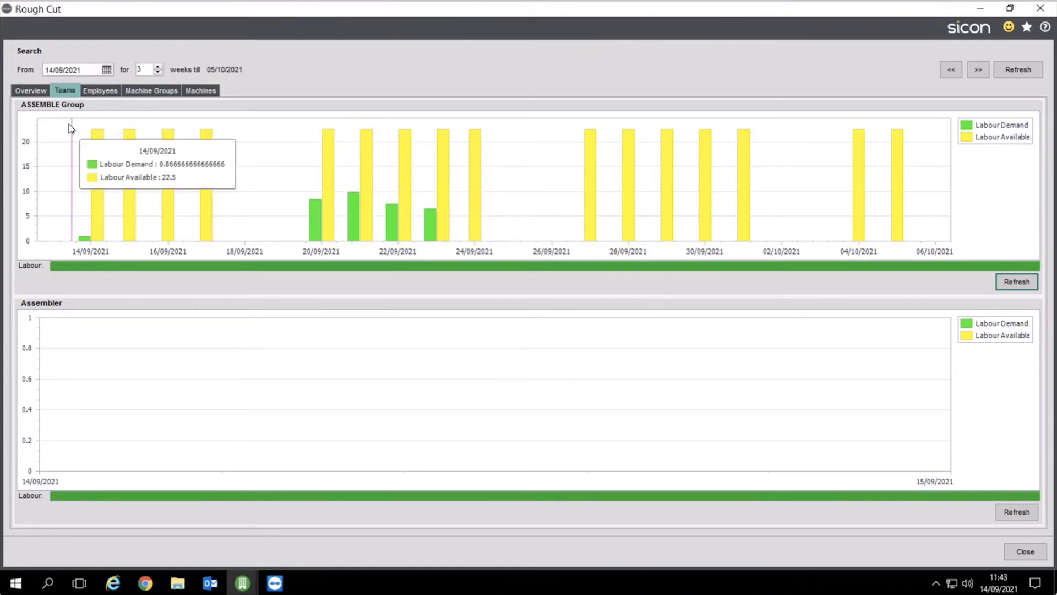
Review rough-cut capacity by employee and by machine group, then close Rough Cut
left_click(94, 91)
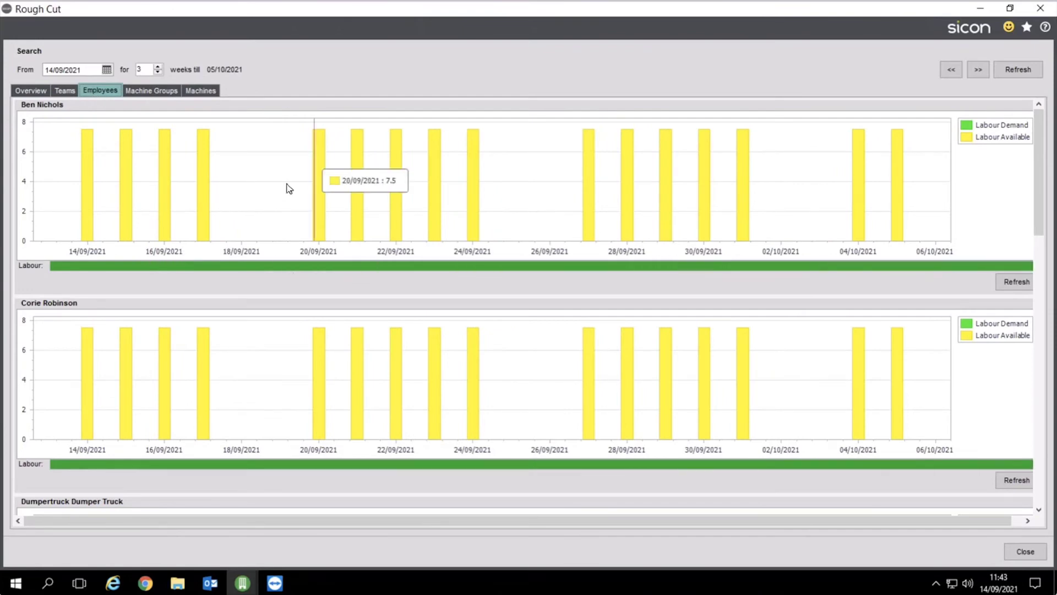
left_click(159, 91)
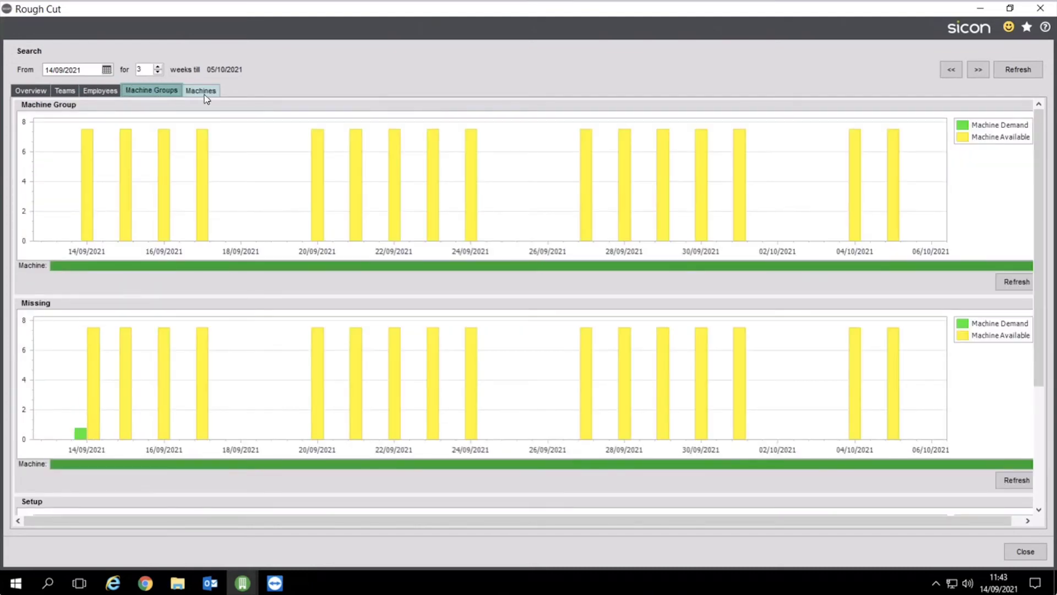
left_click(1020, 556)
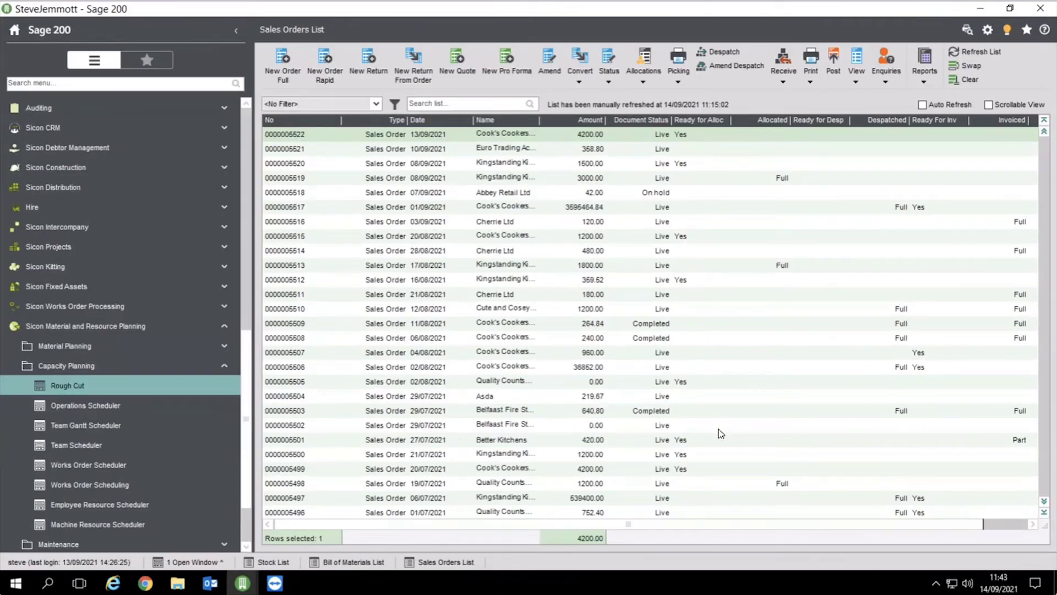
left_click(113, 487)
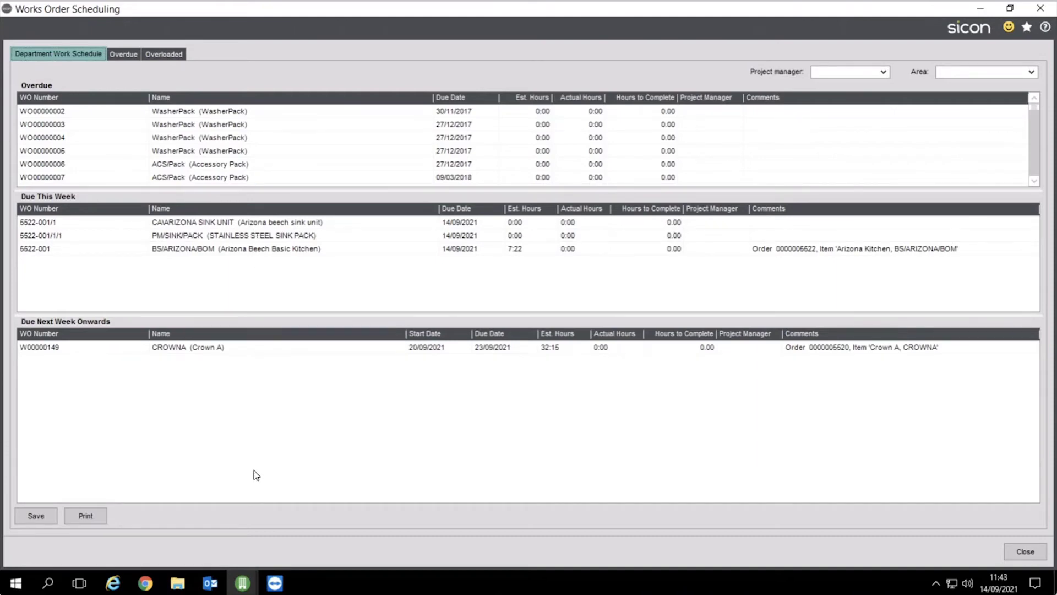
left_click(120, 57)
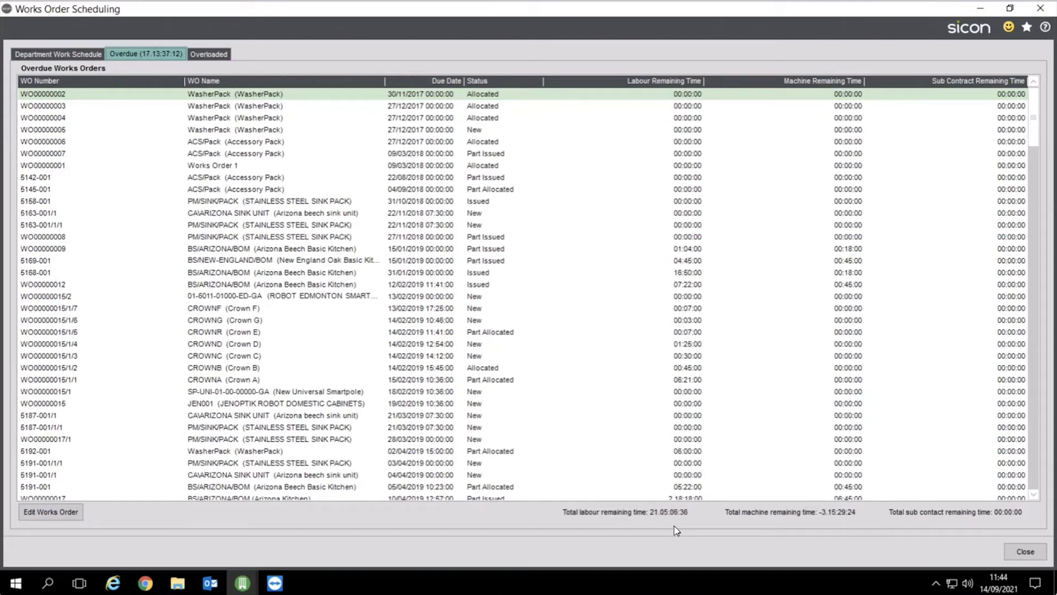
left_click(209, 55)
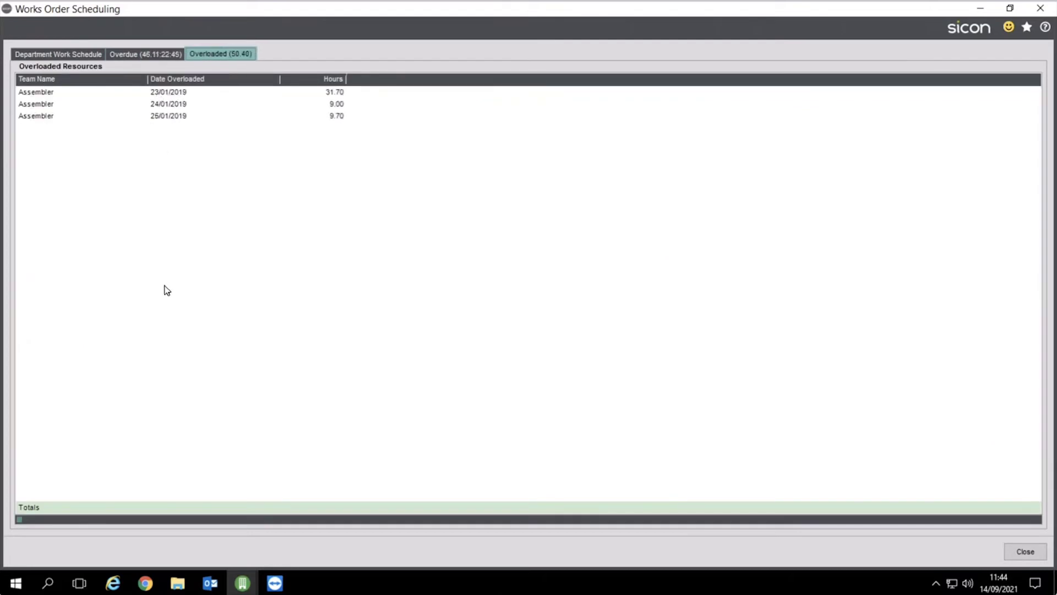
left_click(1027, 551)
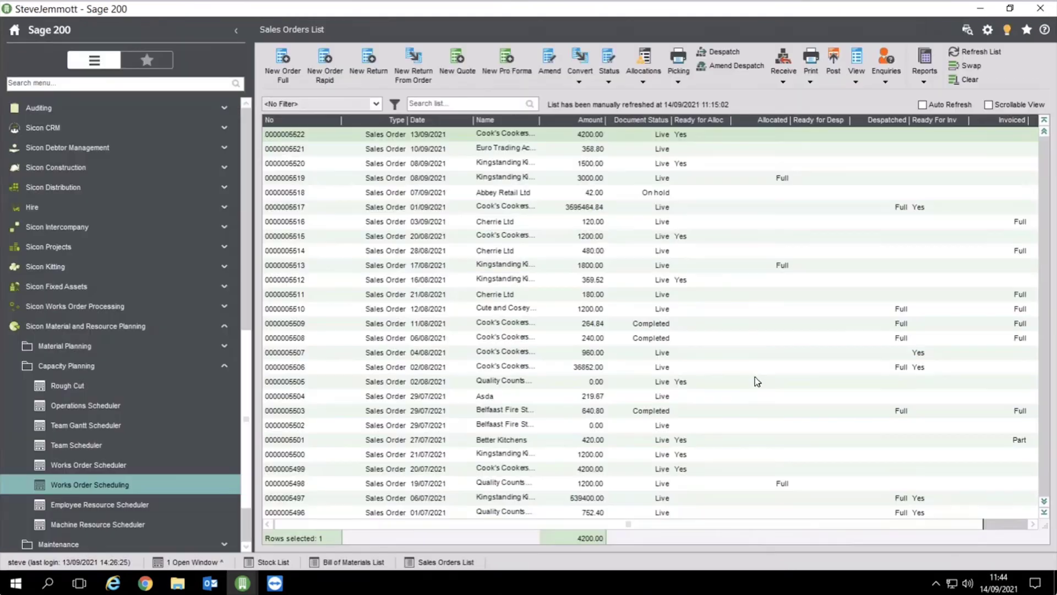
In the Operations Scheduler, show works order 5522-001's operations on the timeline
left_click(88, 405)
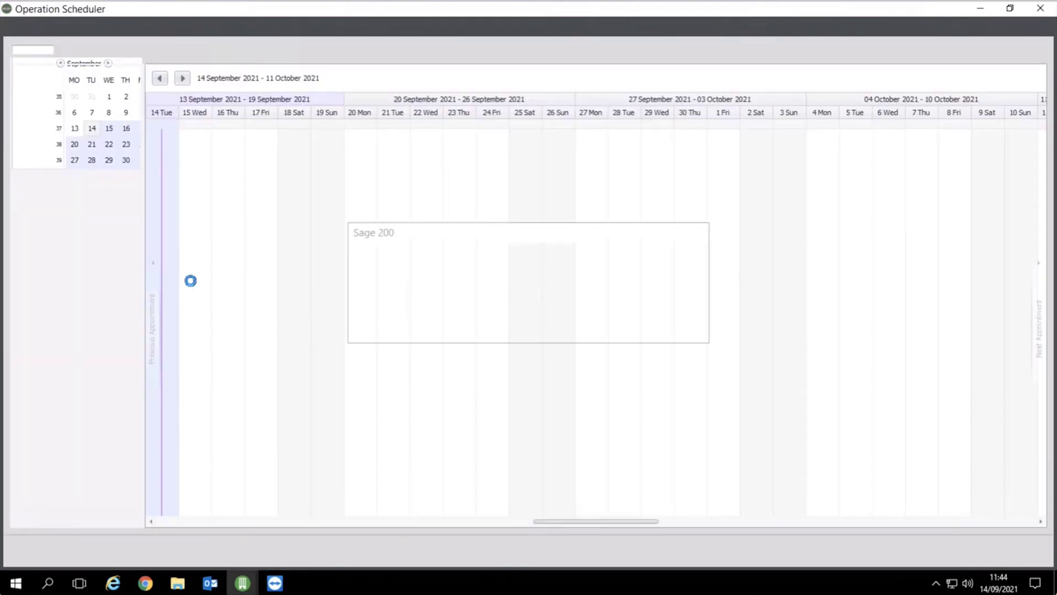
scroll(142, 329, "down", 2)
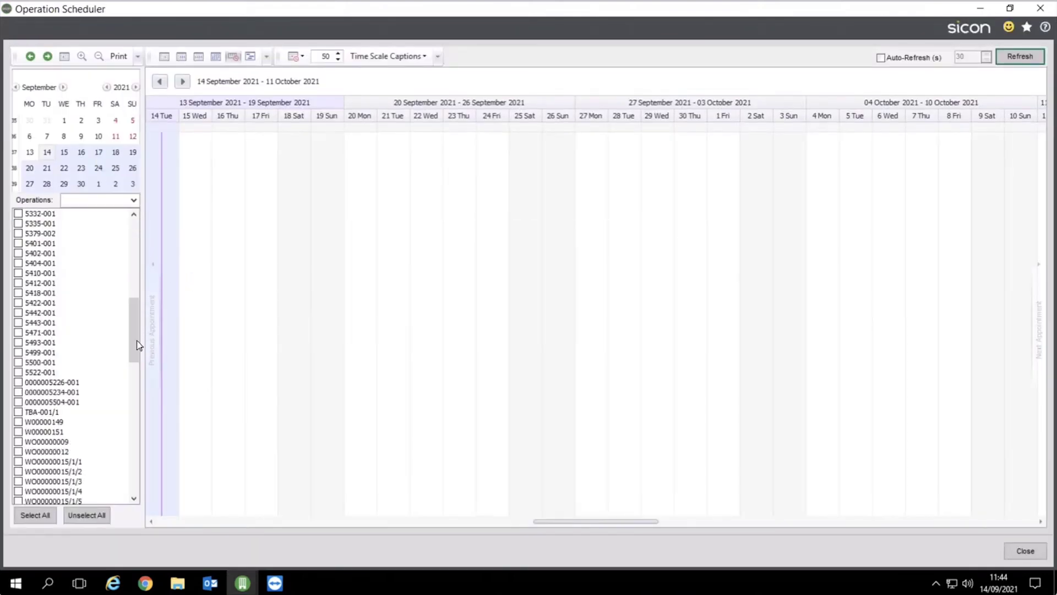
left_click(26, 374)
left_click(25, 373)
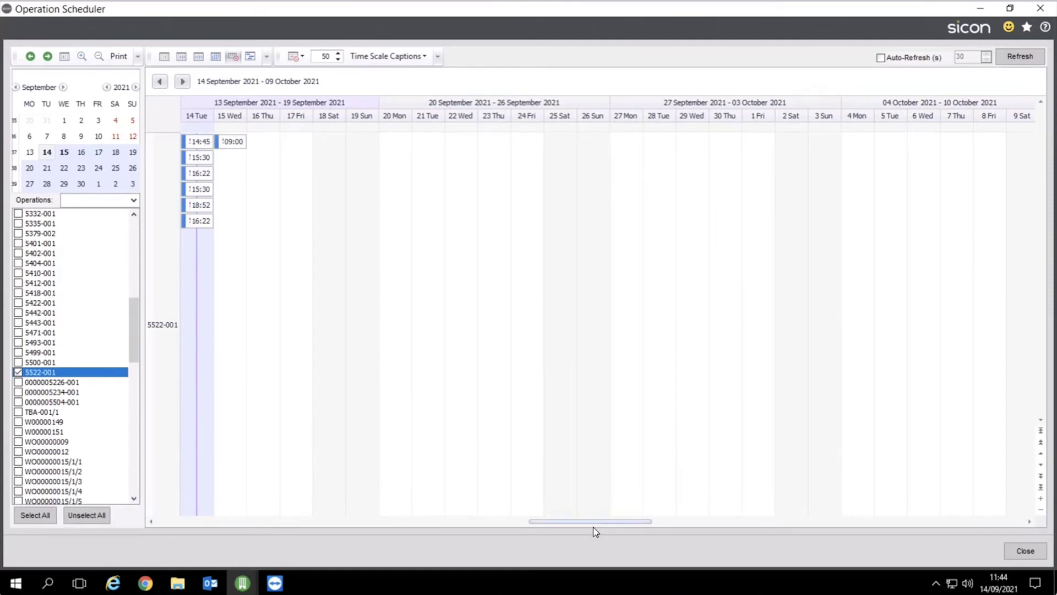
left_click_drag(594, 521, 575, 520)
Switch to an hourly scale and move the 16:22 operation to 17:22 on 14 September
left_click(294, 57)
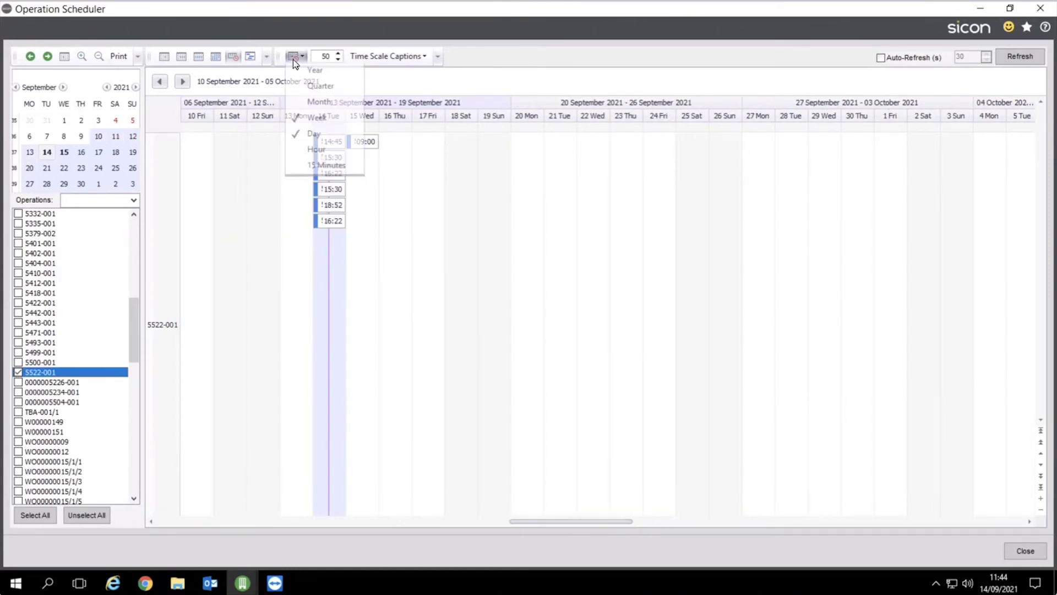
left_click(336, 158)
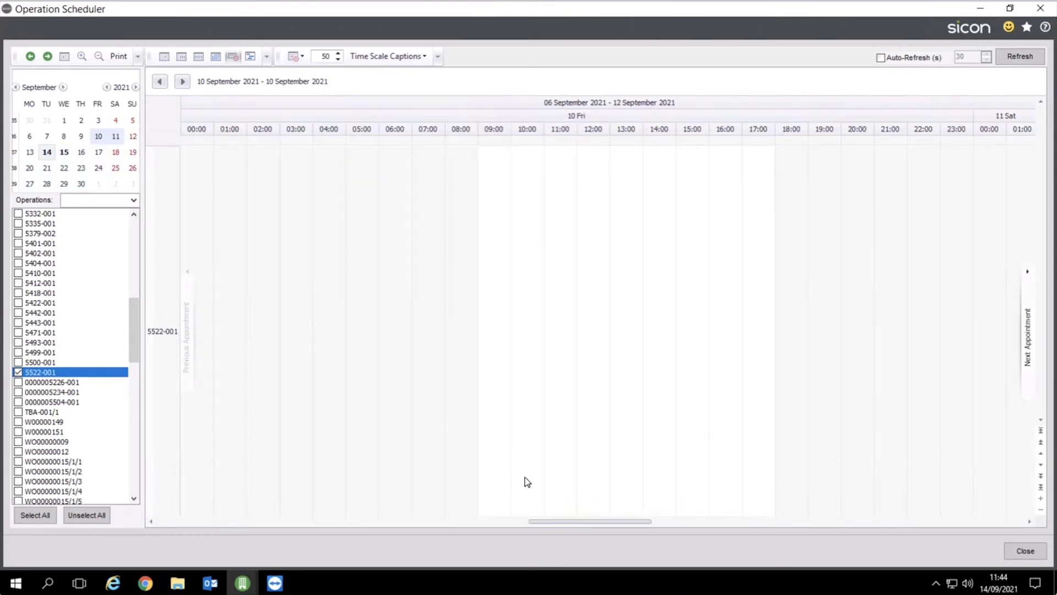
left_click(1031, 353)
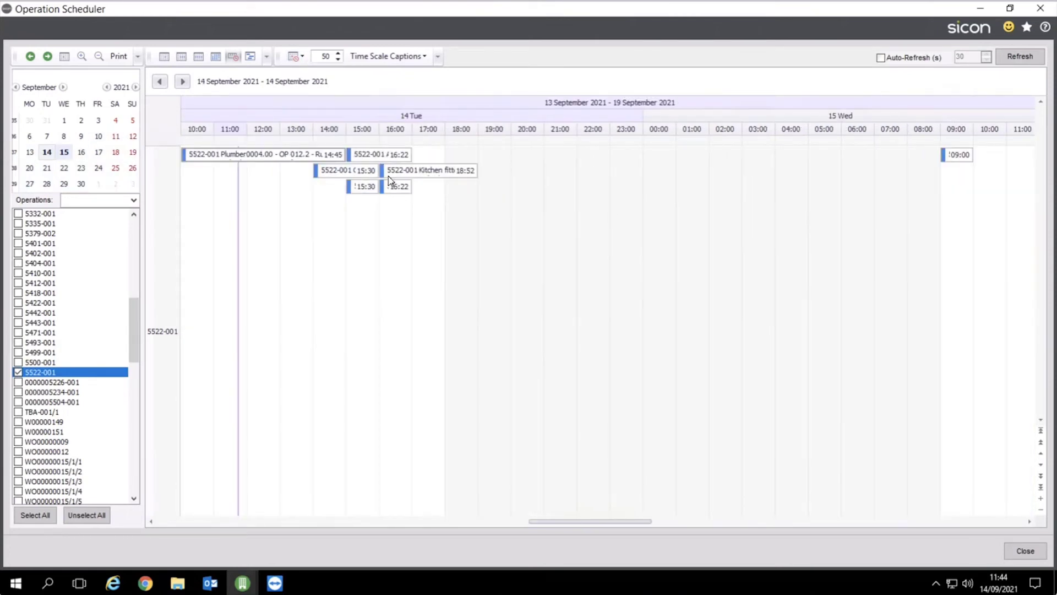
left_click_drag(396, 189, 427, 190)
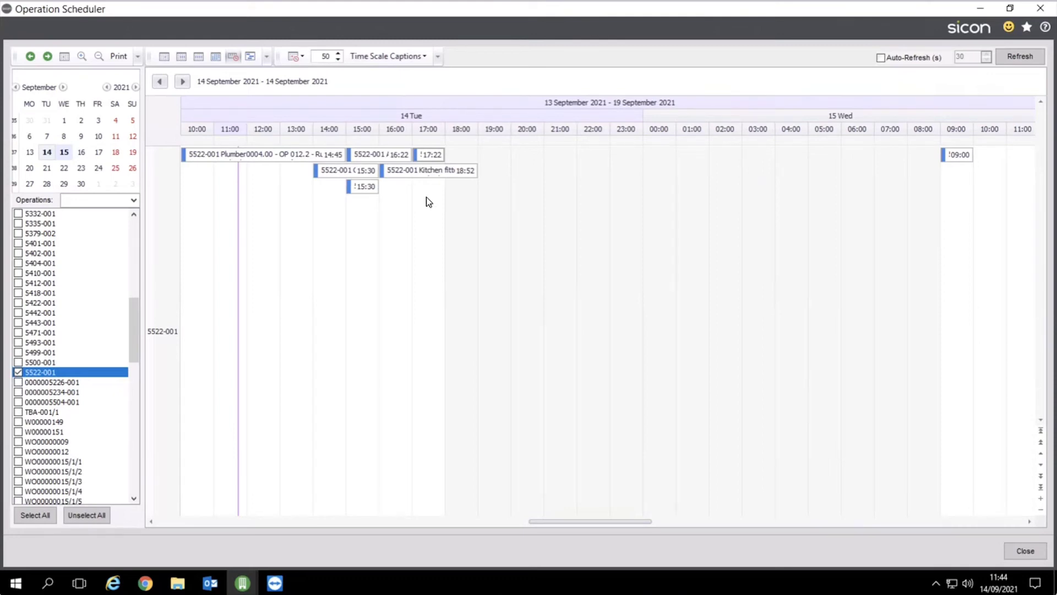
left_click(1026, 551)
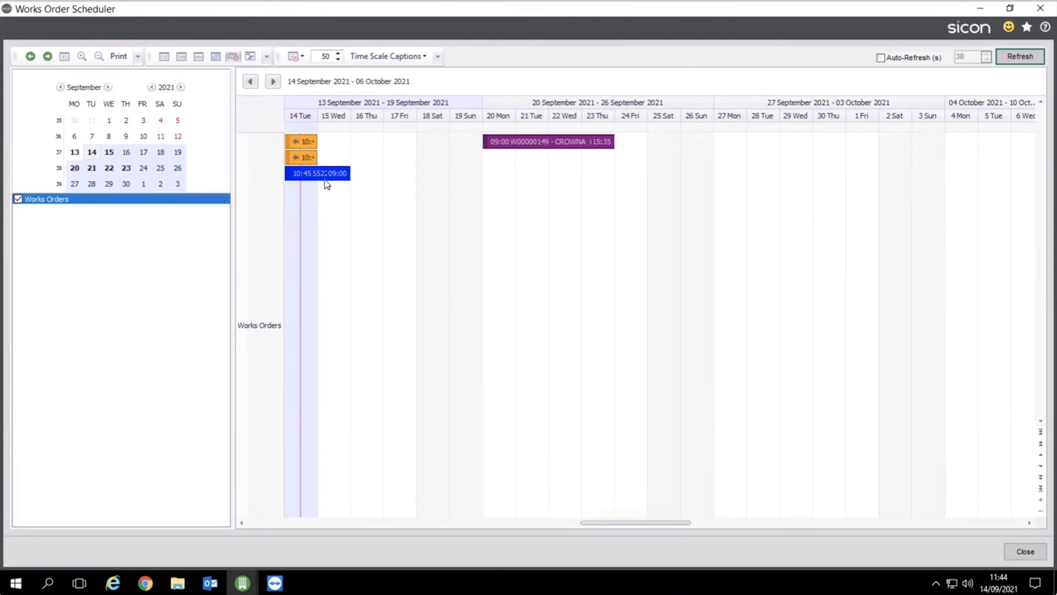
Drag works order W00000149 CROWNA one day later to start 21 September, then close the scheduler
mouse_move(326, 174)
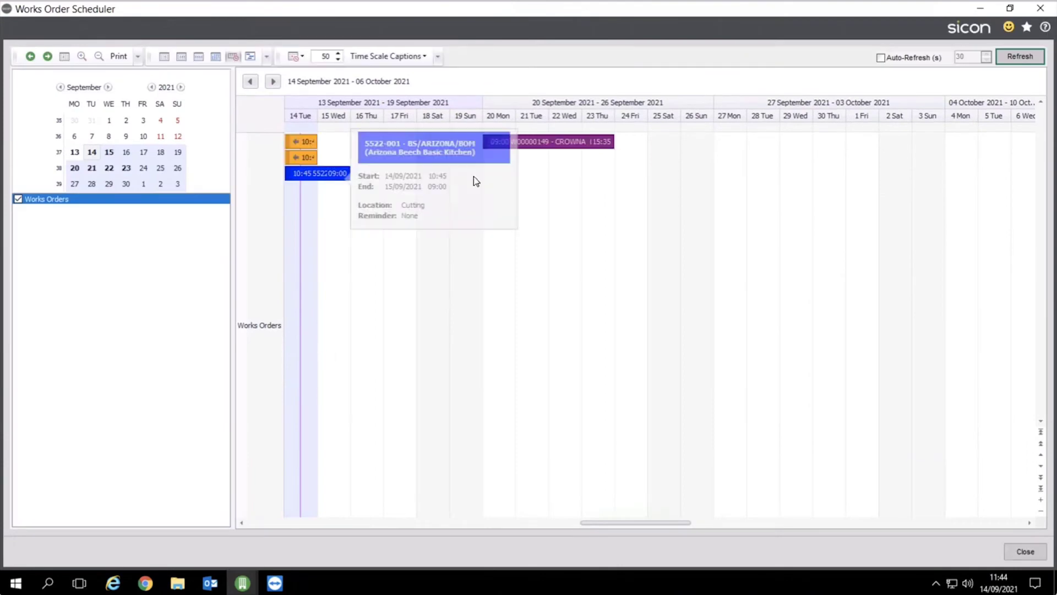
left_click_drag(559, 142, 592, 141)
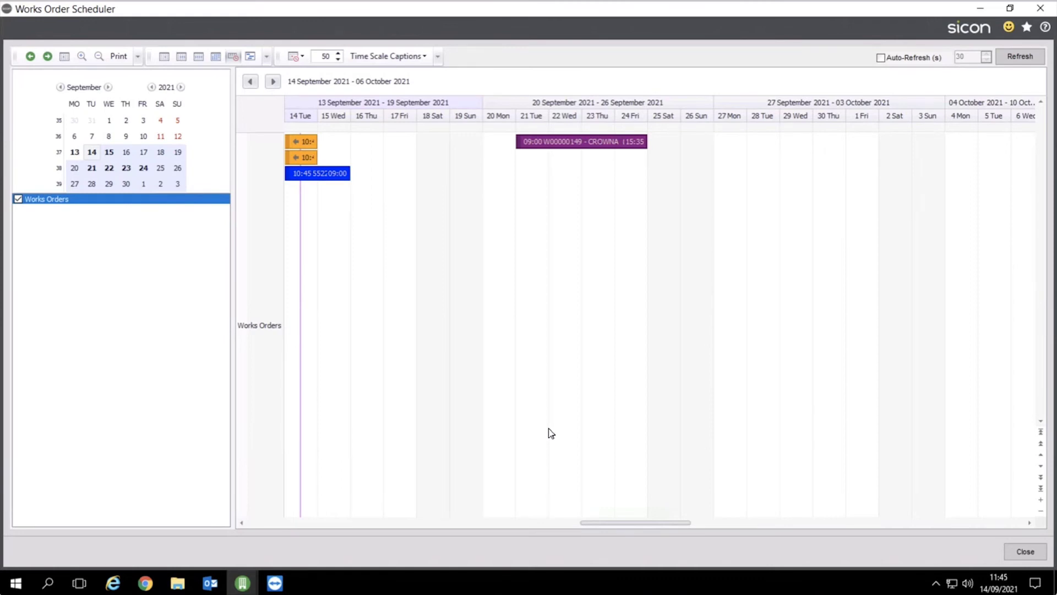
left_click(1024, 550)
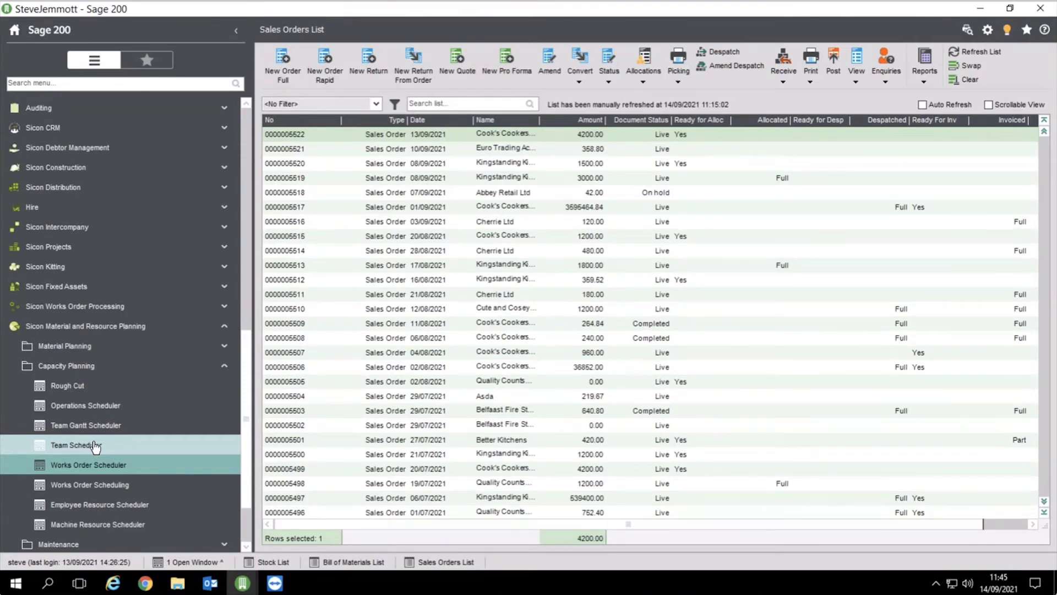
Collapse the Capacity Planning and Material and Resource Planning menus, then bring up the handheld's TeamViewer session
left_click(71, 367)
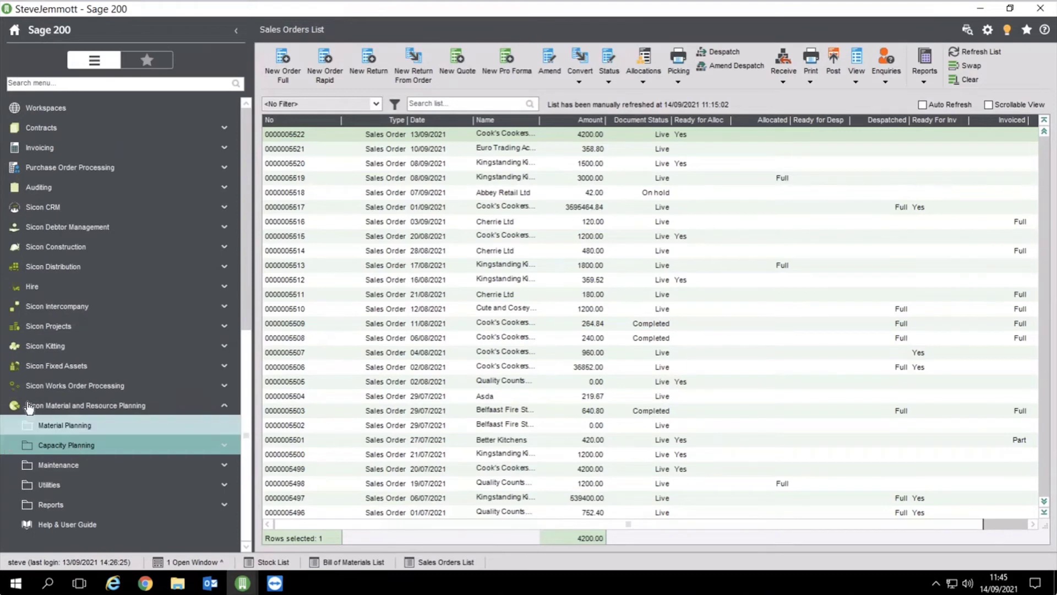
left_click(83, 405)
mouse_move(275, 582)
left_click(338, 530)
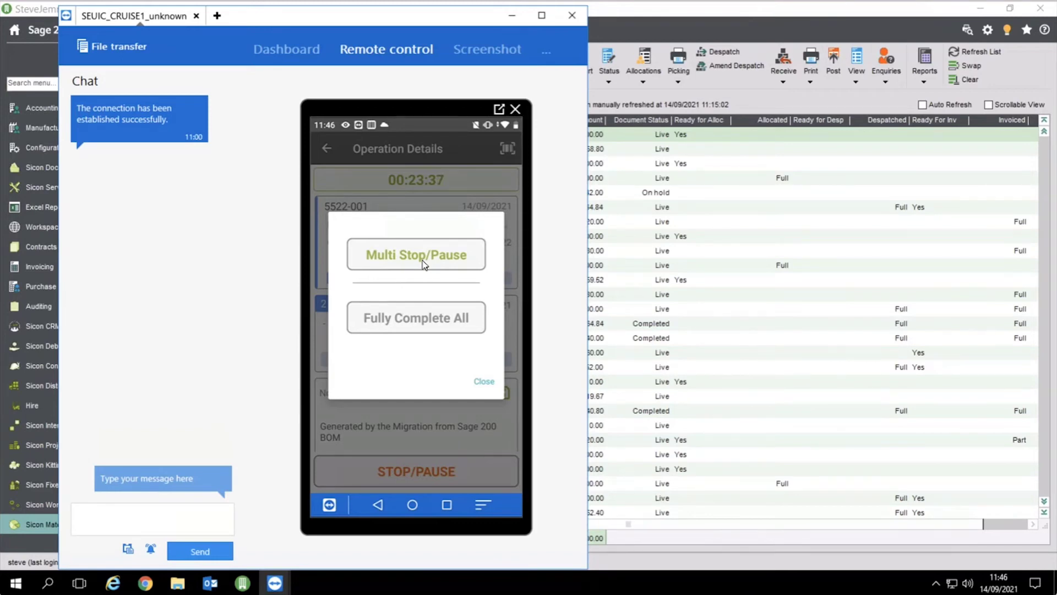
Complete the handheld's running 5522-001 operations and bring Sage 200's Sales Orders List to the front
left_click(424, 265)
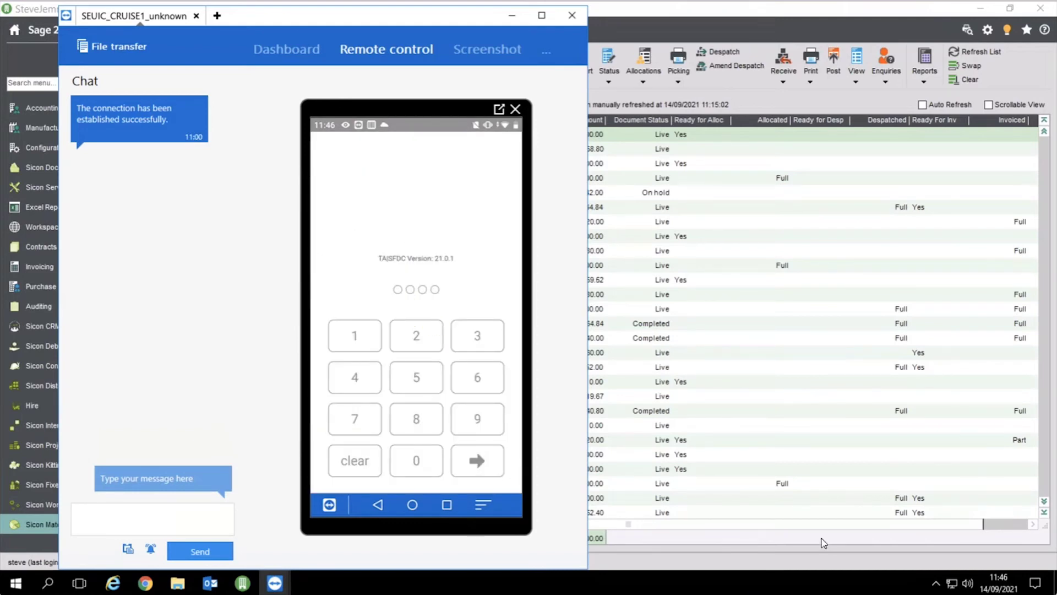
left_click(798, 546)
Bring the Process Works Orders list forward and open works order 5522-001 for editing
mouse_move(253, 584)
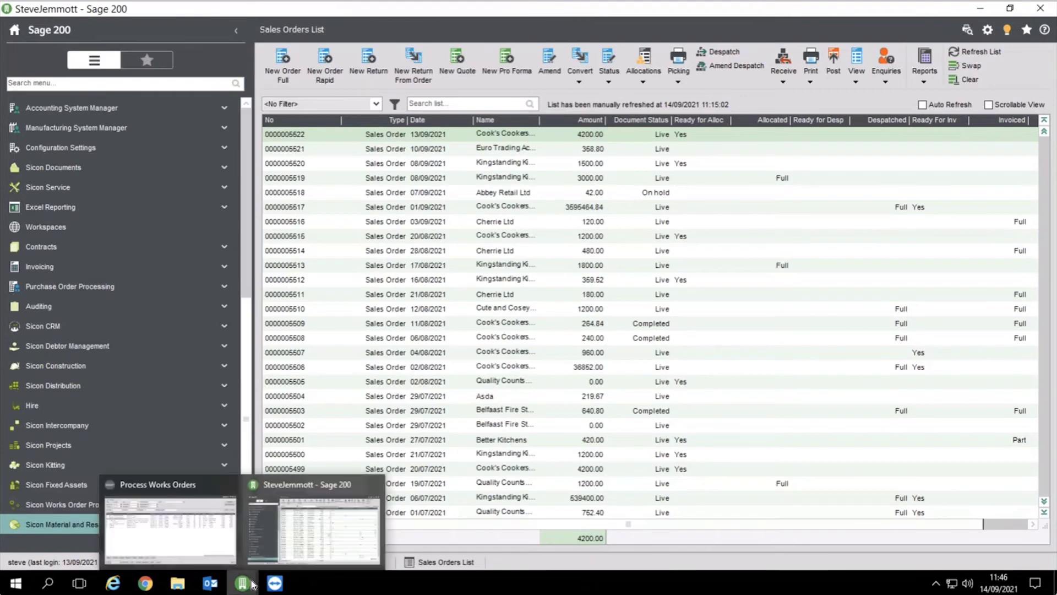
left_click(205, 548)
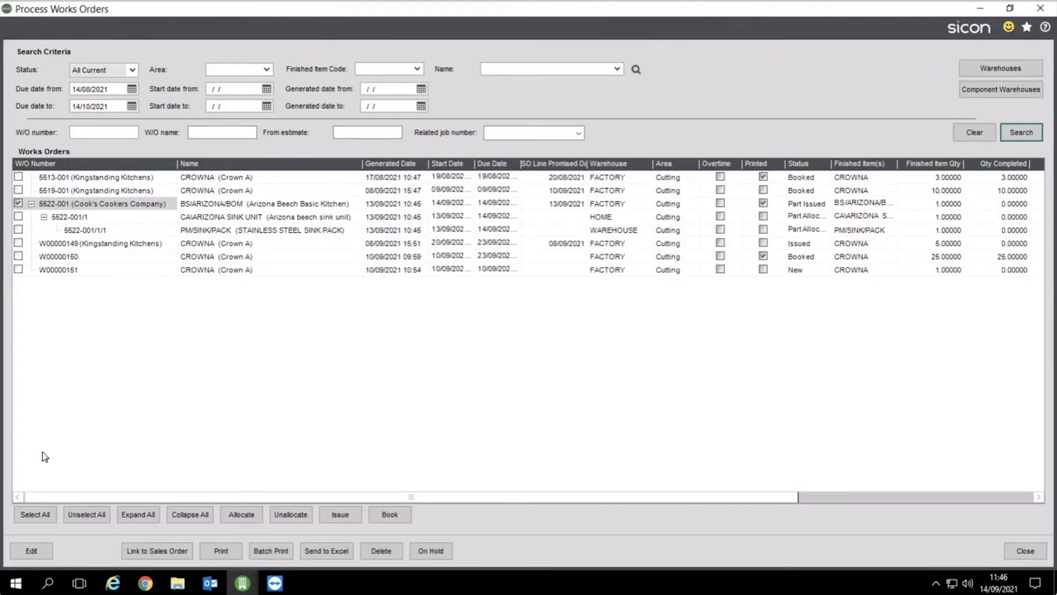
left_click(29, 557)
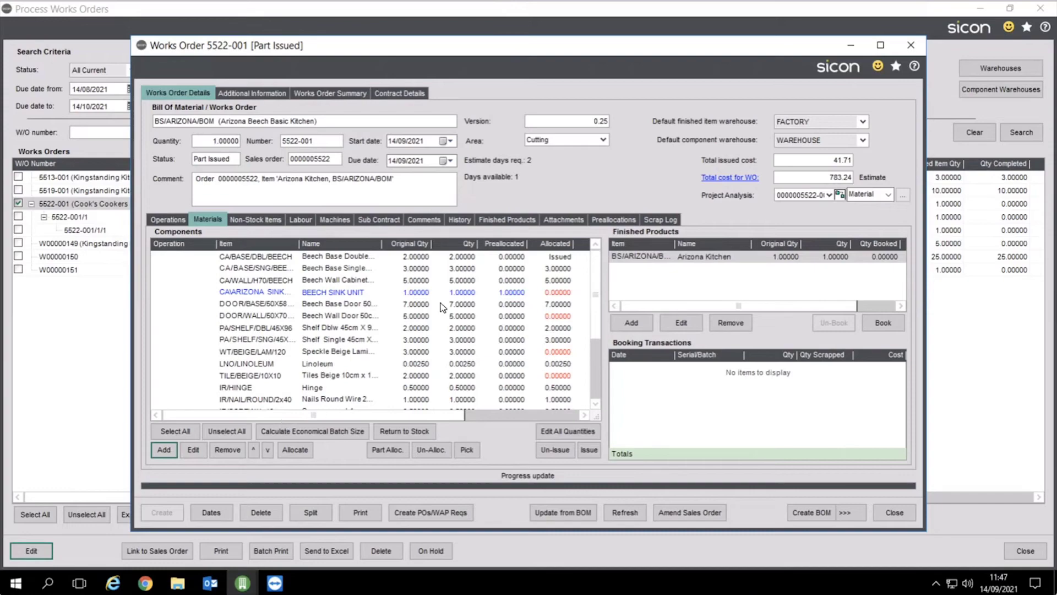
Maximize works order 5522-001, review its operations and labour, and open the Plumber transaction's timesheet
left_click(880, 46)
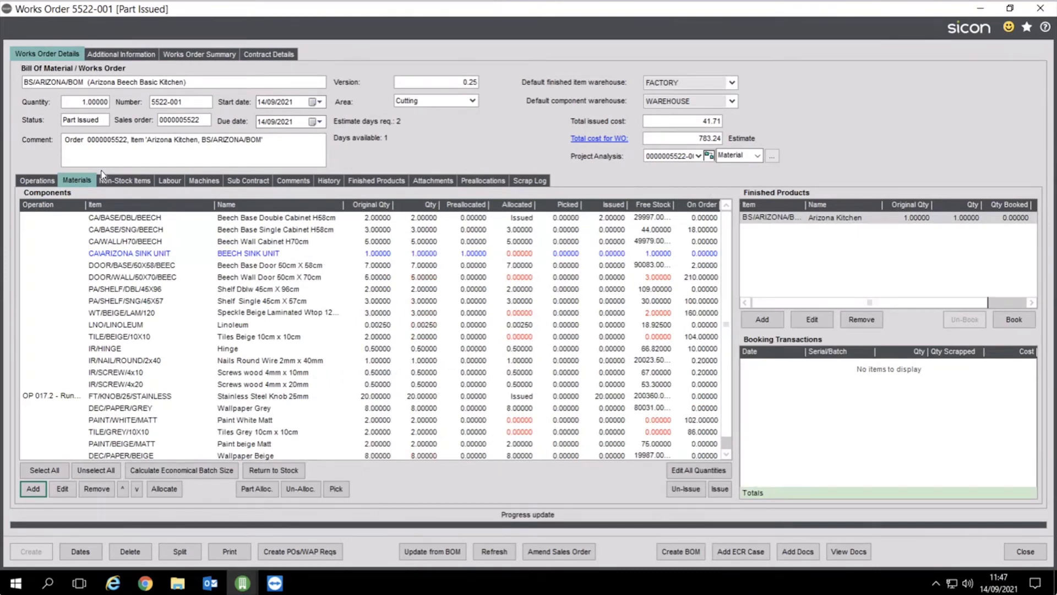
left_click(37, 180)
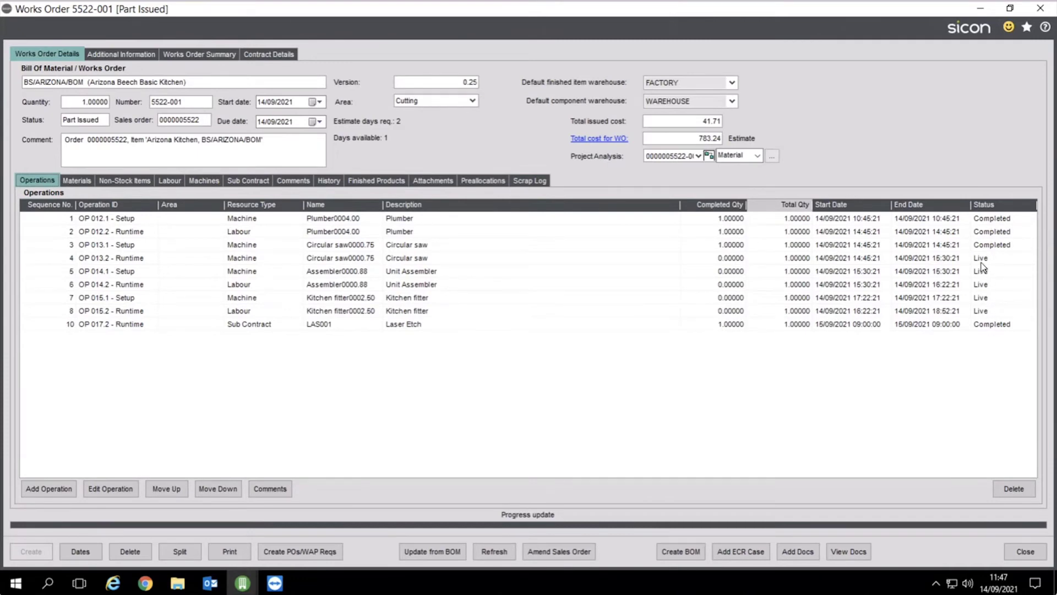
left_click(177, 182)
left_click(165, 218)
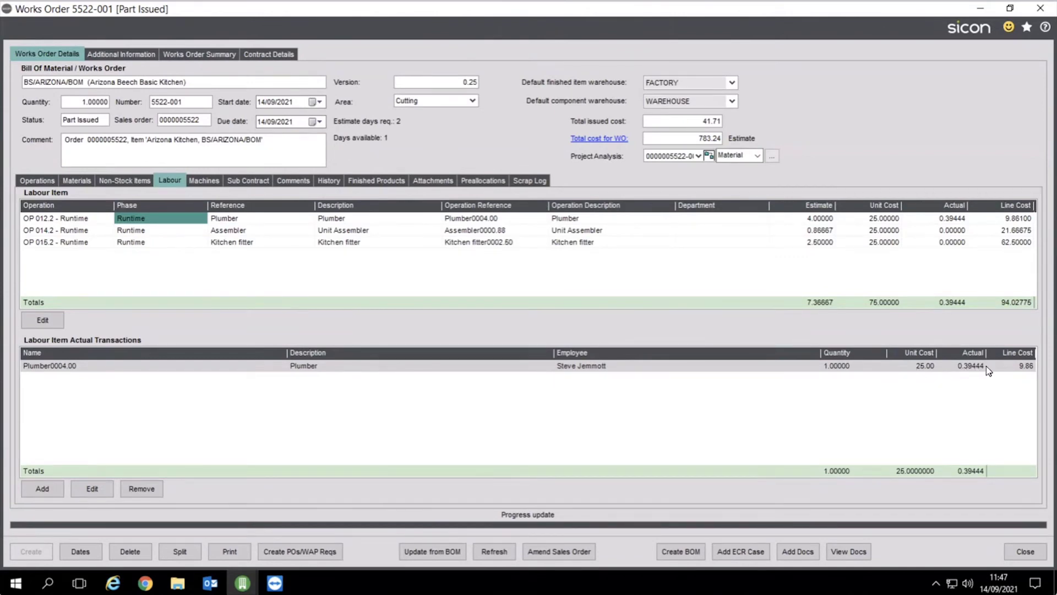
left_click(1018, 367)
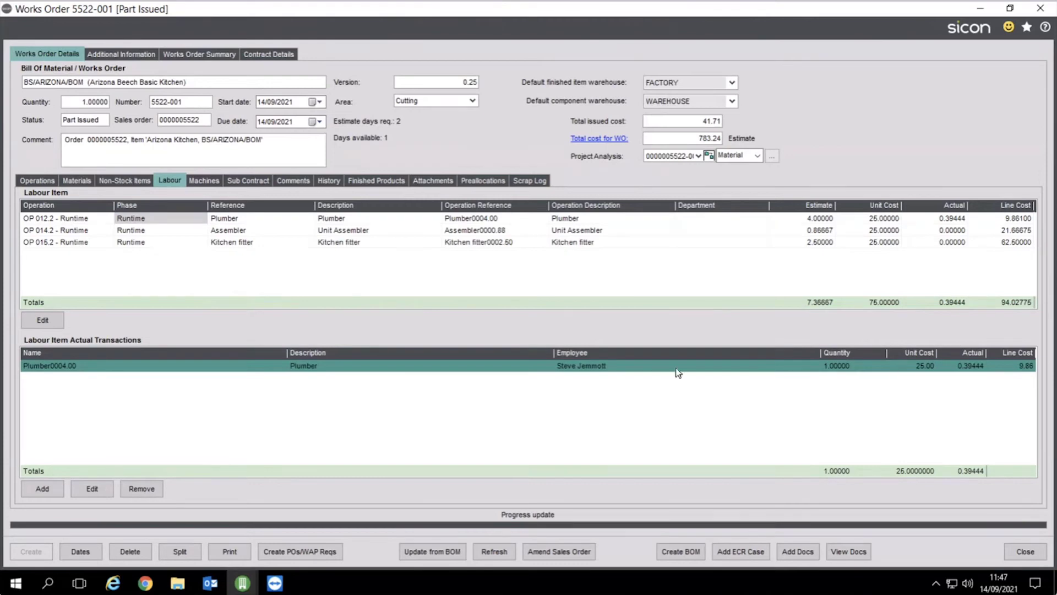
left_click(92, 488)
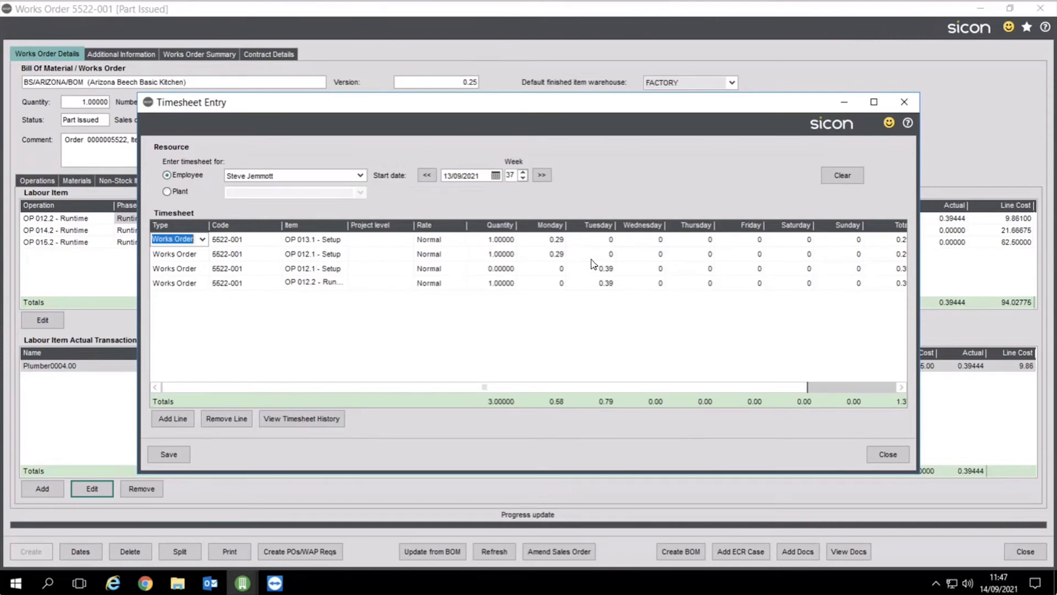
Check the From/To times behind row three's Tuesday 0.39 entry, then close the timesheet without saving
left_click(605, 268)
left_click(608, 268)
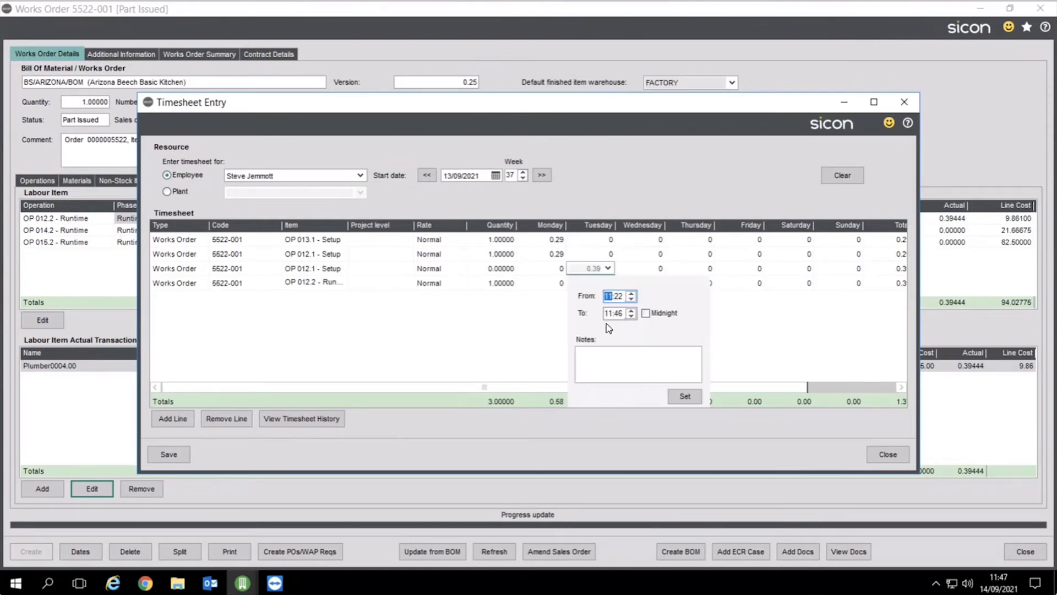
left_click(685, 207)
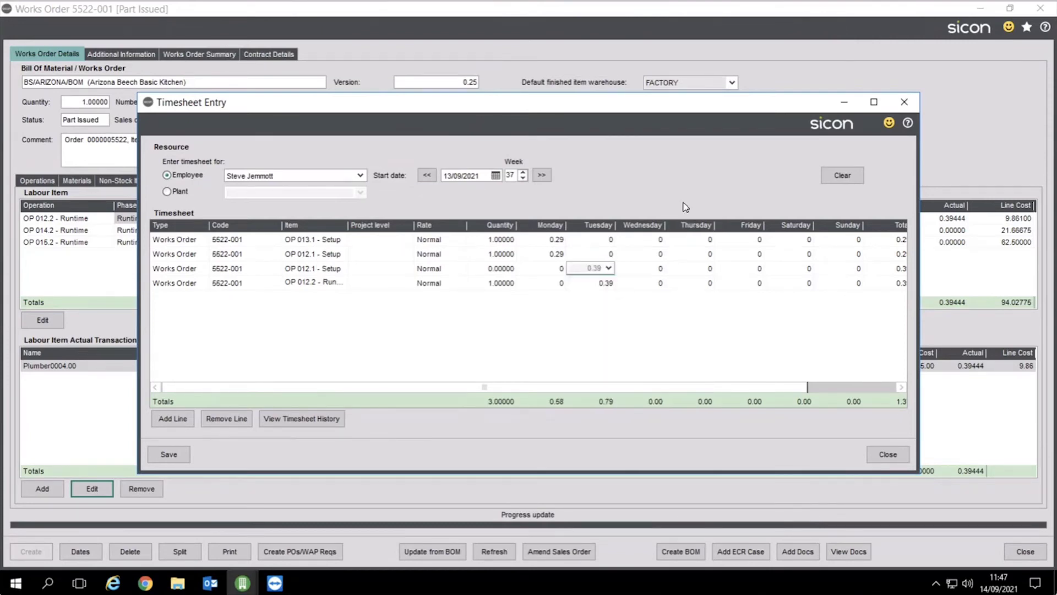
left_click(883, 450)
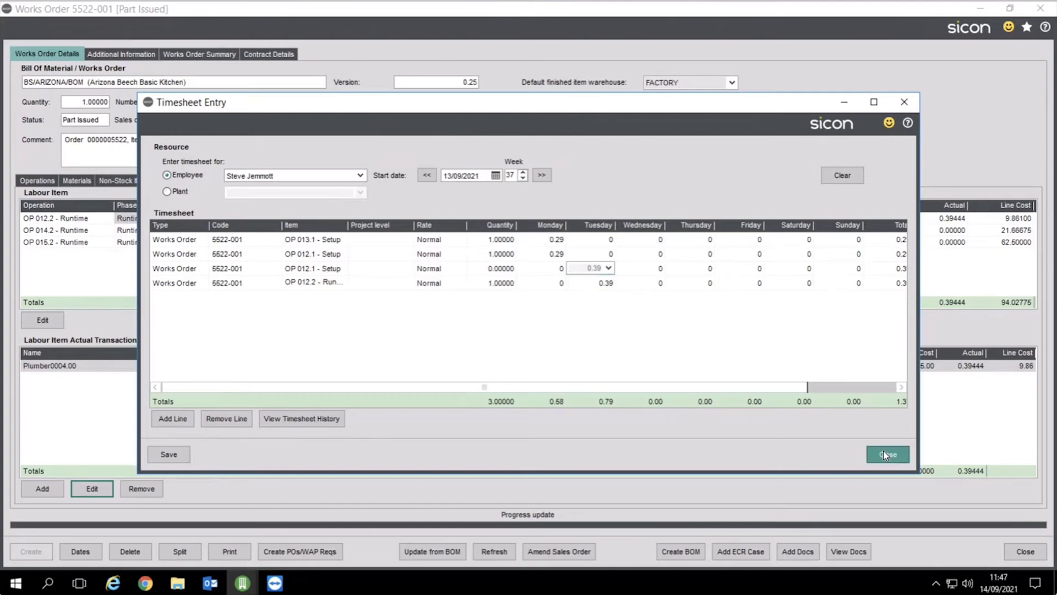
left_click(618, 342)
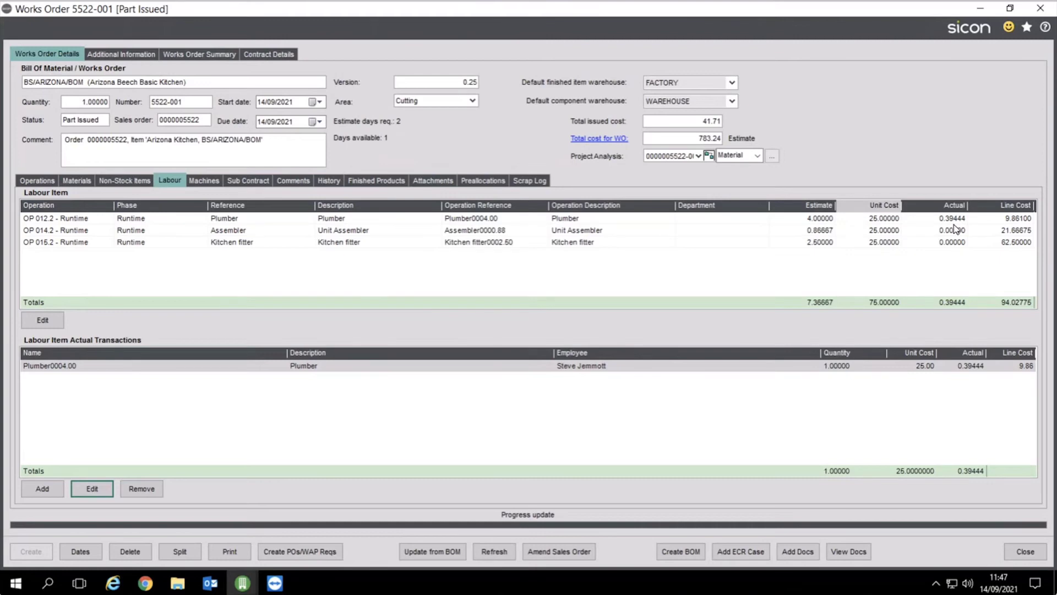
Review works order 5522-001's component materials, then close the works order
left_click(88, 179)
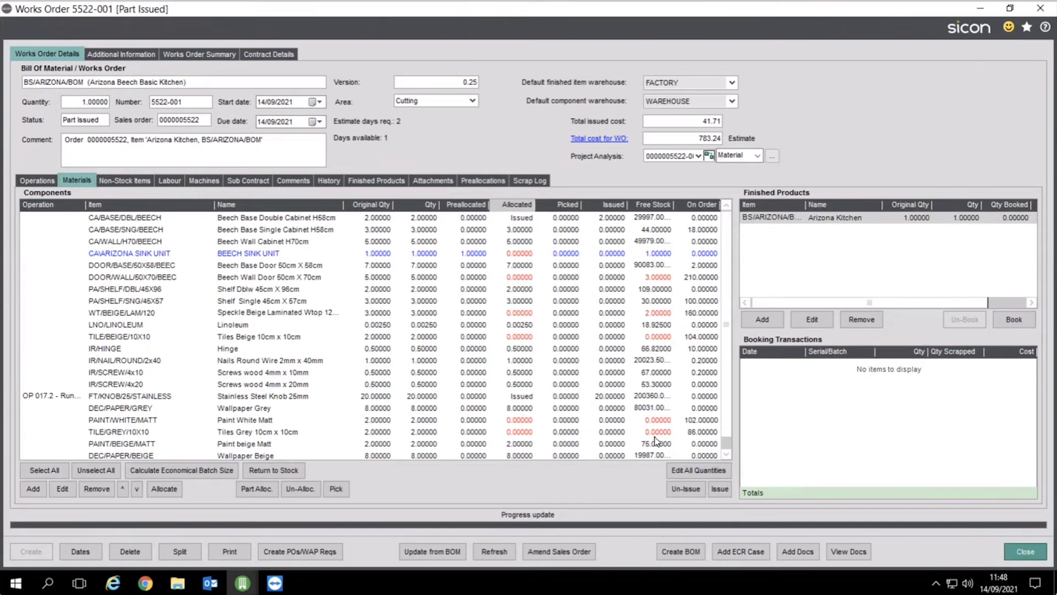
key("Escape")
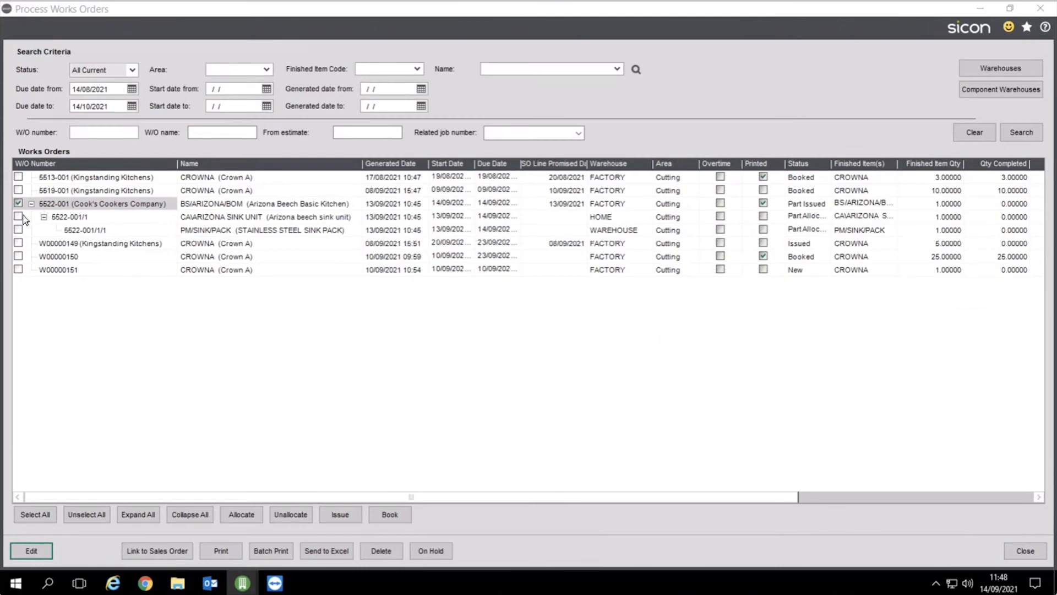
Tick works orders 5522-001/1, 5522-001/1/1 and W00000149, then minimize the Process Works Orders list
left_click(18, 216)
left_click(18, 230)
left_click(18, 243)
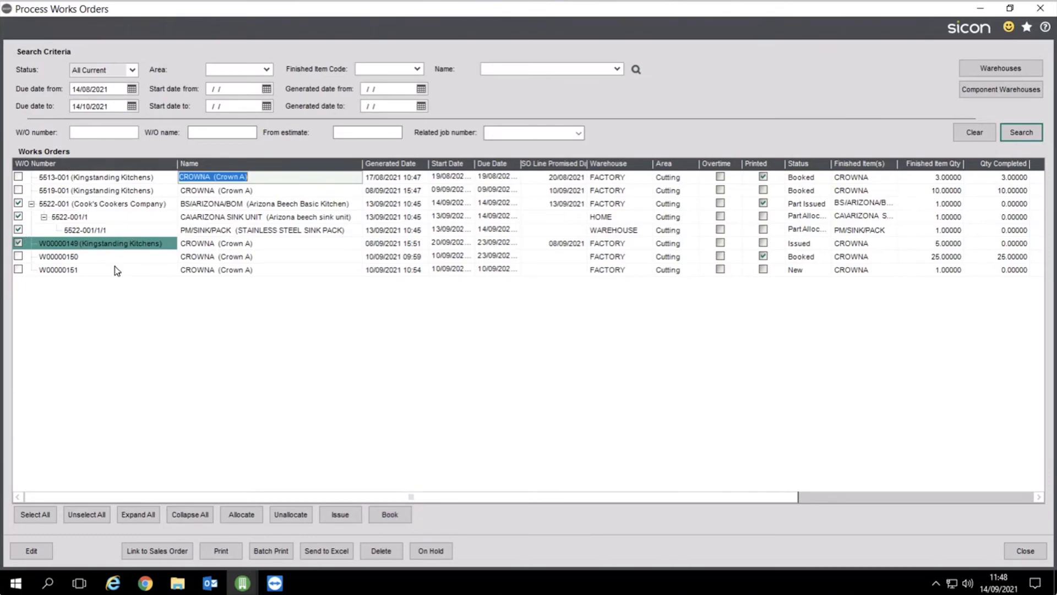
left_click(979, 8)
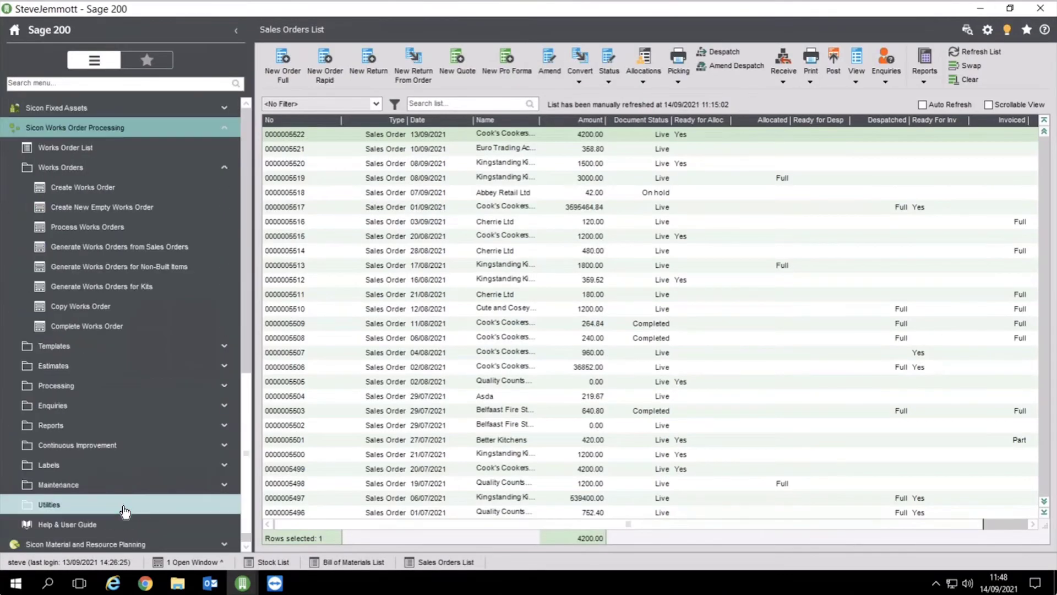
Open Processing > Back Flush and search for works orders available for back flushing
left_click(83, 168)
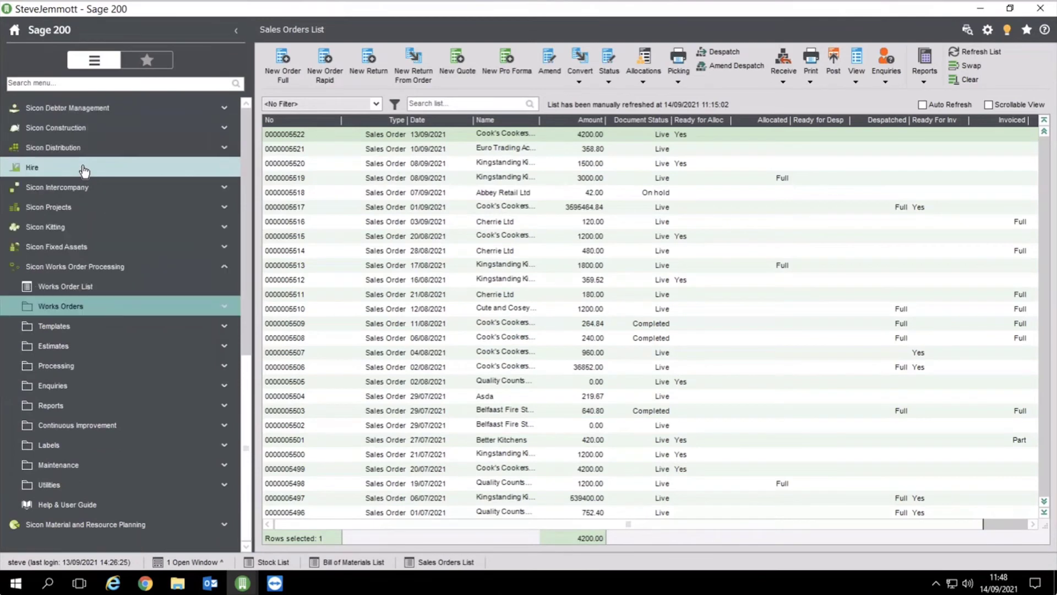
left_click(81, 367)
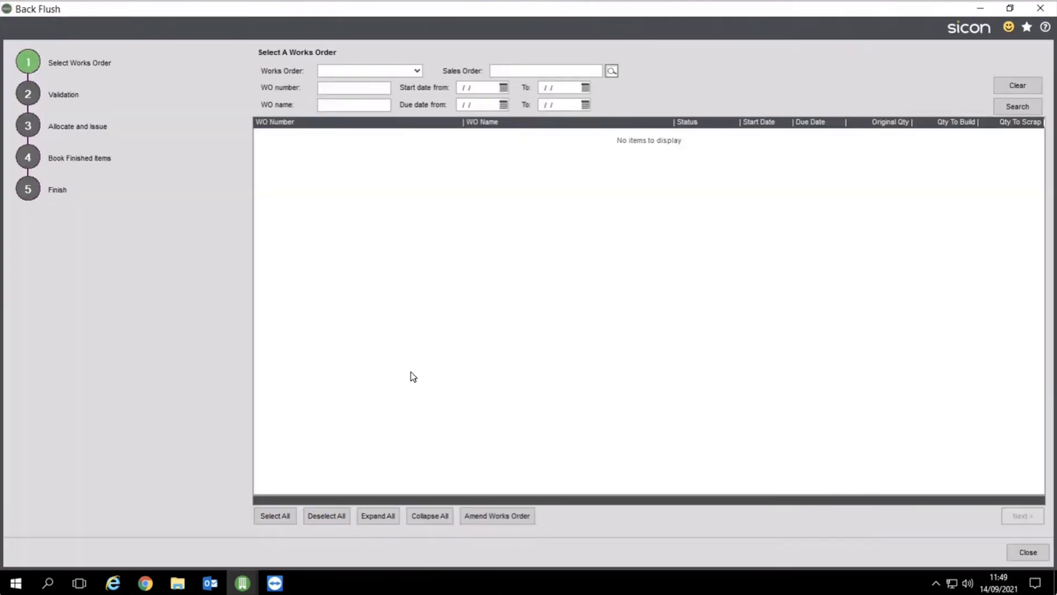
left_click(1002, 109)
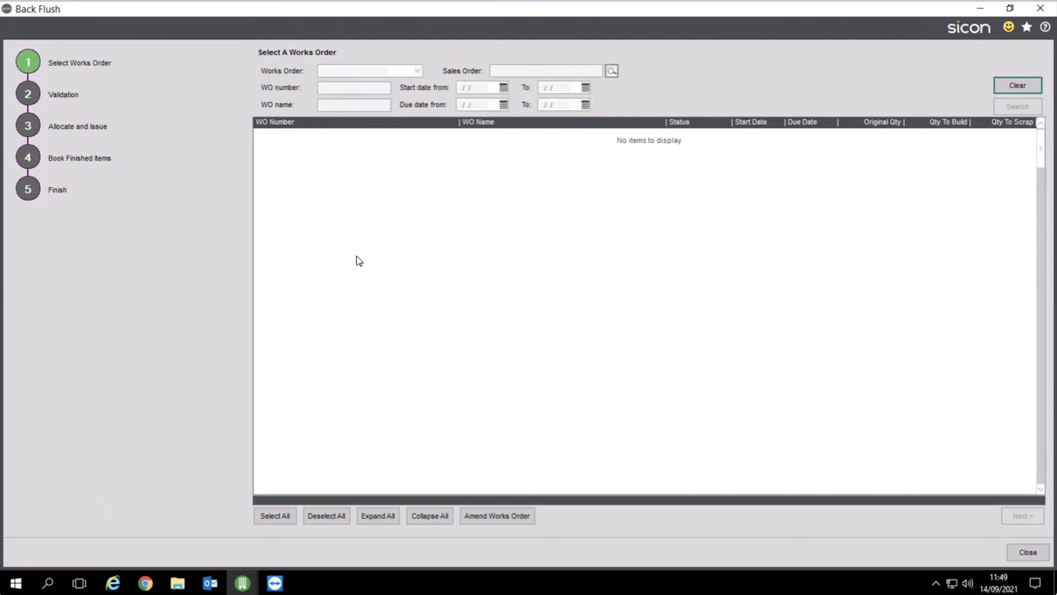
Tick ten works orders from 5142-001 to 5187-001/1/1, validate them to reveal shortages, and close
left_click(260, 149)
left_click(259, 160)
left_click(260, 174)
left_click(259, 188)
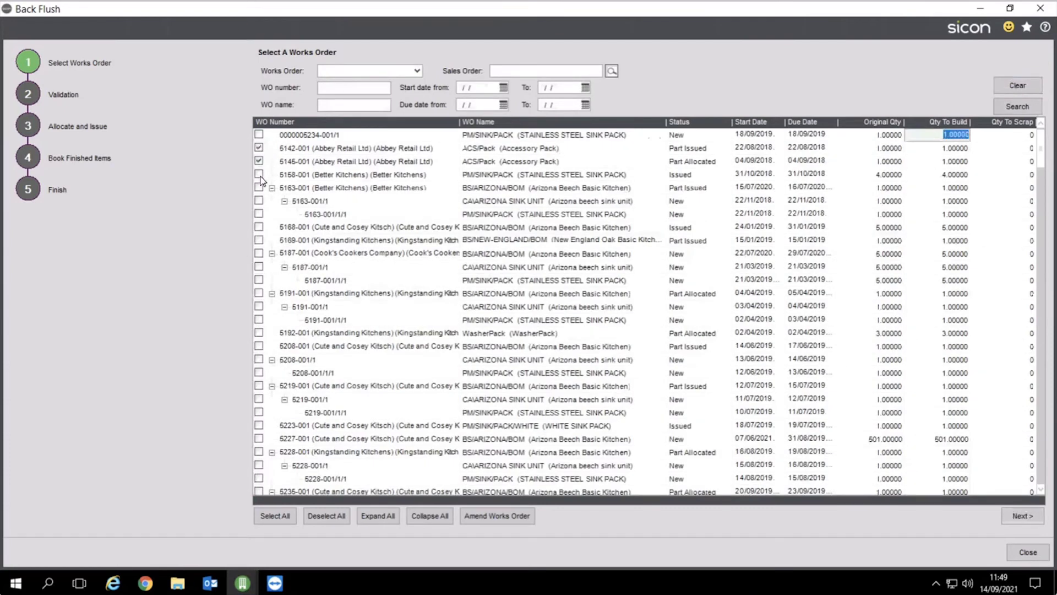
left_click(259, 201)
left_click(259, 214)
left_click(259, 240)
left_click(259, 254)
left_click(258, 266)
left_click(259, 279)
left_click(1019, 518)
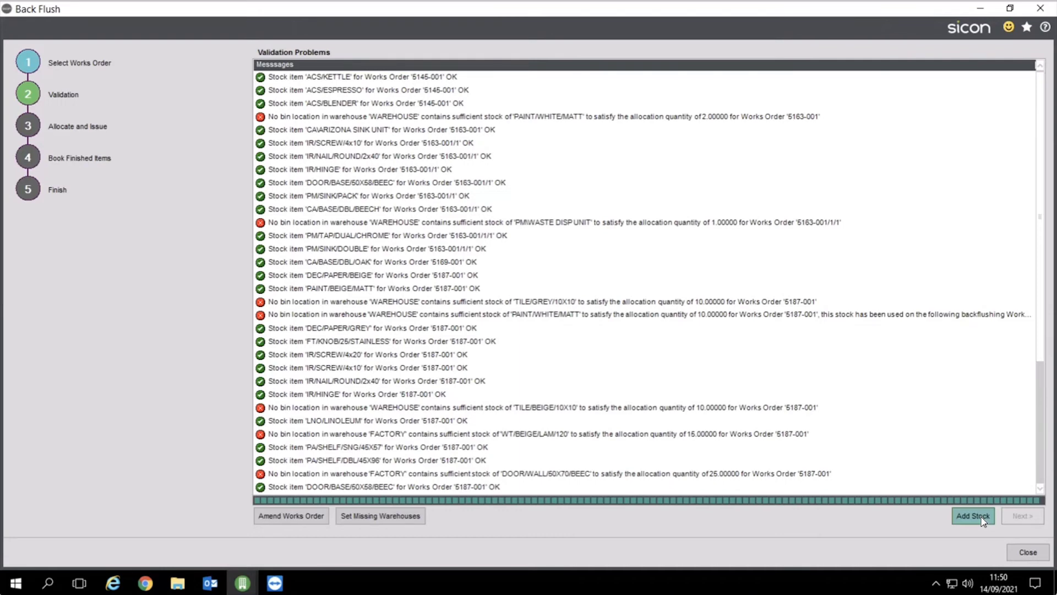
left_click(1025, 554)
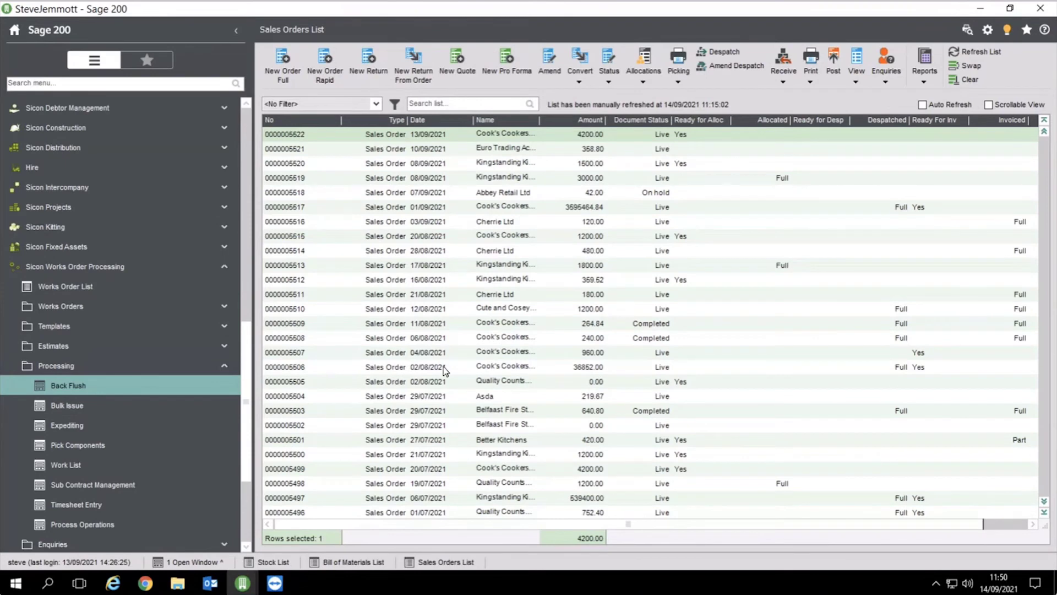
Collapse Works Order Processing and open the Purchase Orders List under Purchase Order Processing
left_click(106, 270)
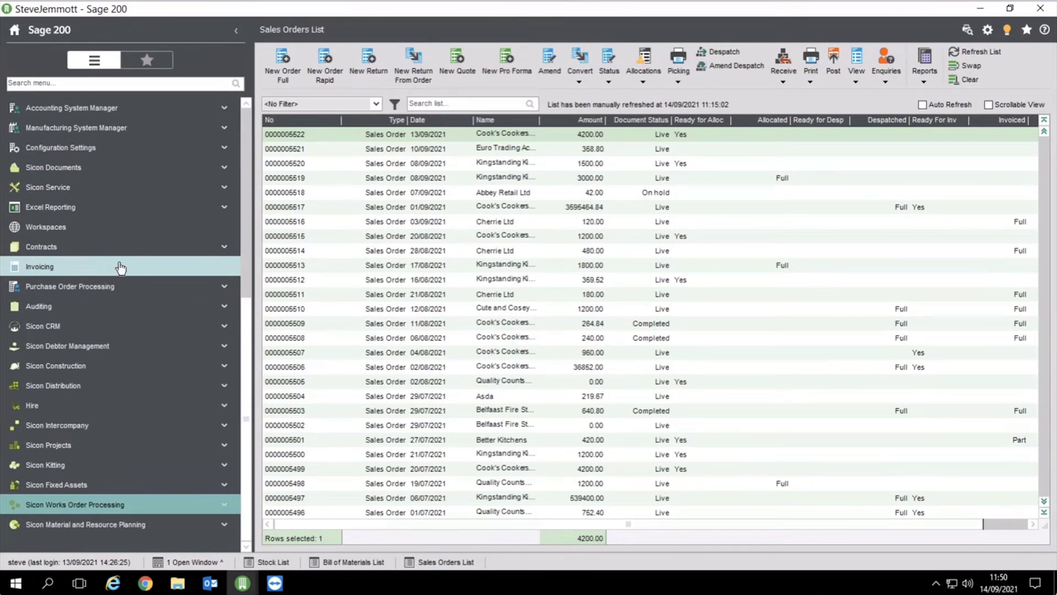
scroll(236, 330, "up", 2)
scroll(257, 238, "up", 5)
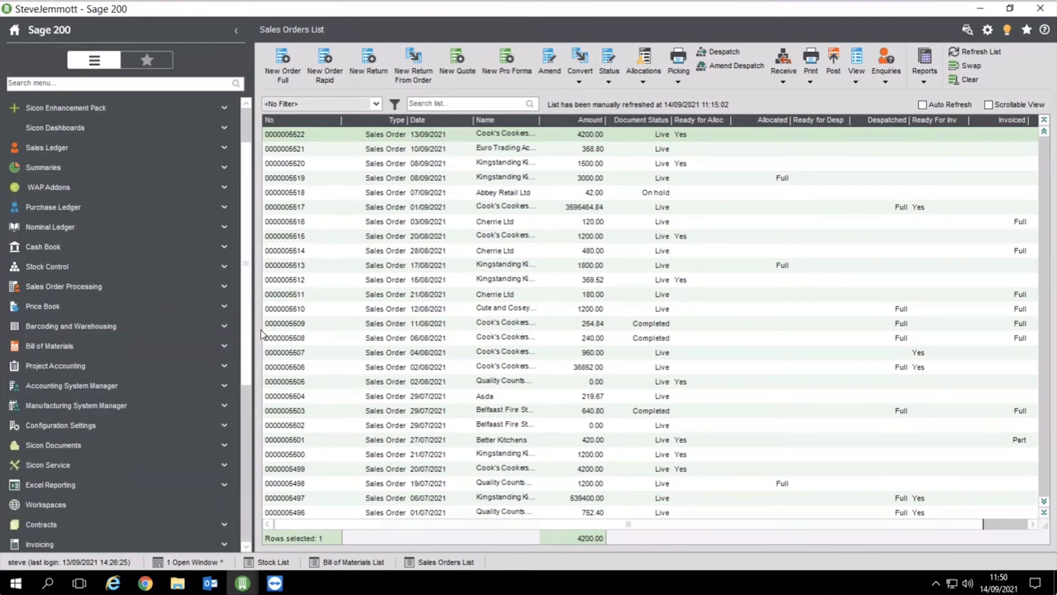
scroll(113, 429, "down", 3)
left_click(112, 469)
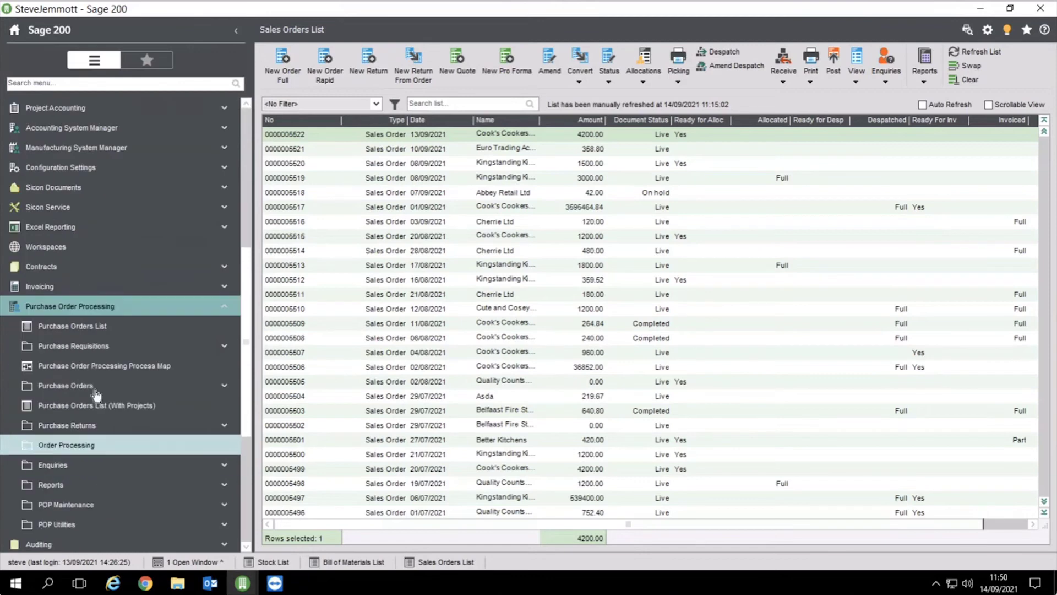
left_click(88, 326)
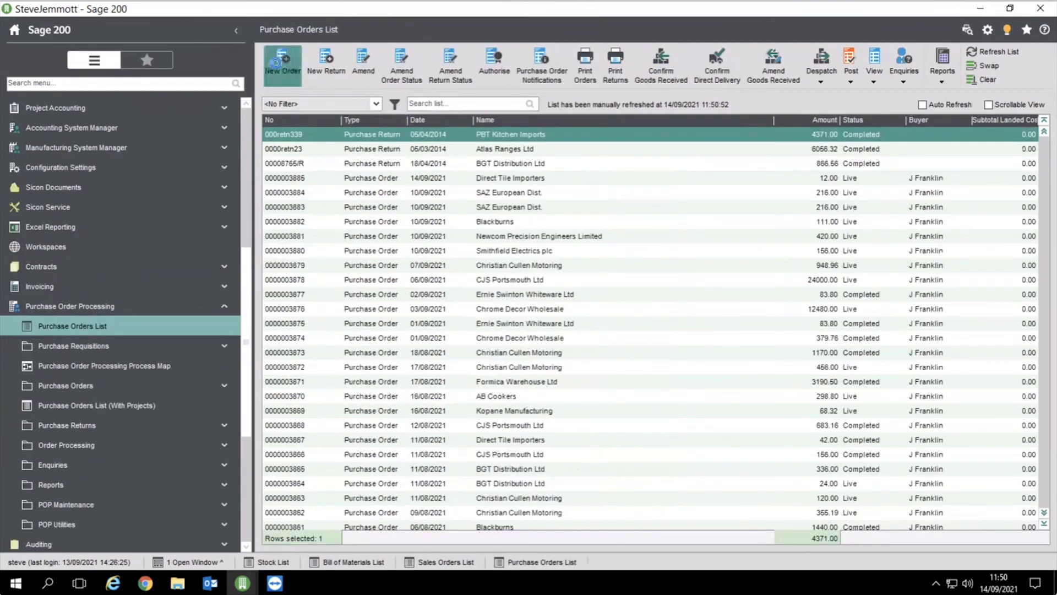
Start a new purchase order for supplier CHR002 with delivery requested 15/09/2021
left_click(282, 64)
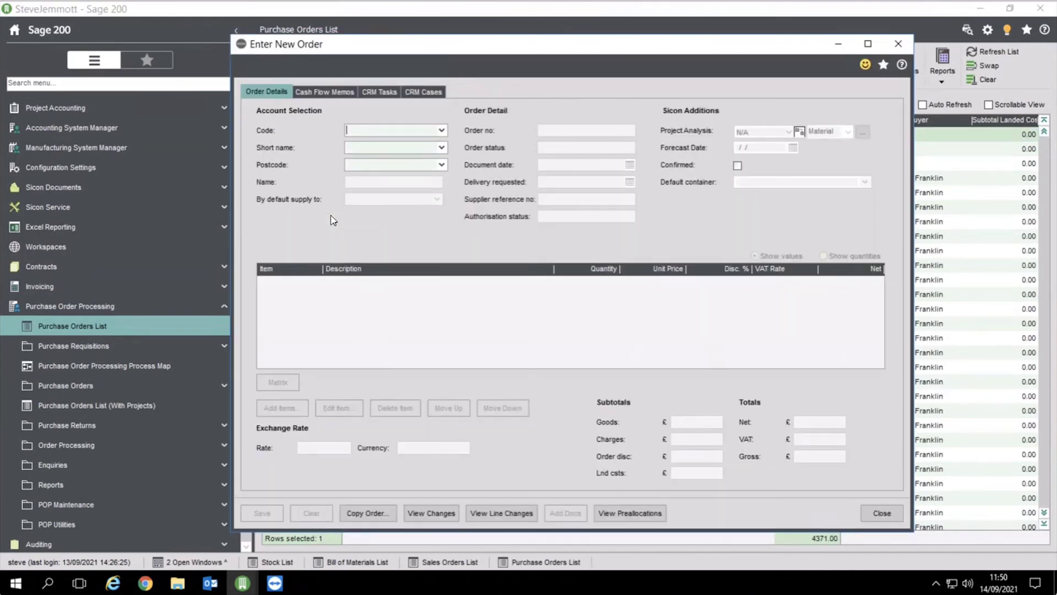
left_click(441, 130)
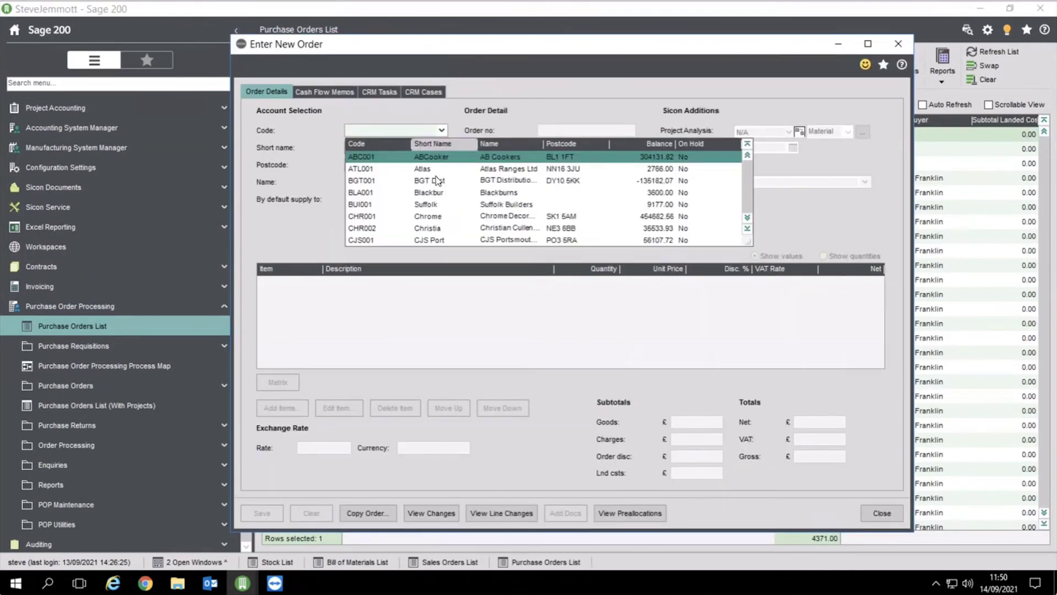
left_click(441, 227)
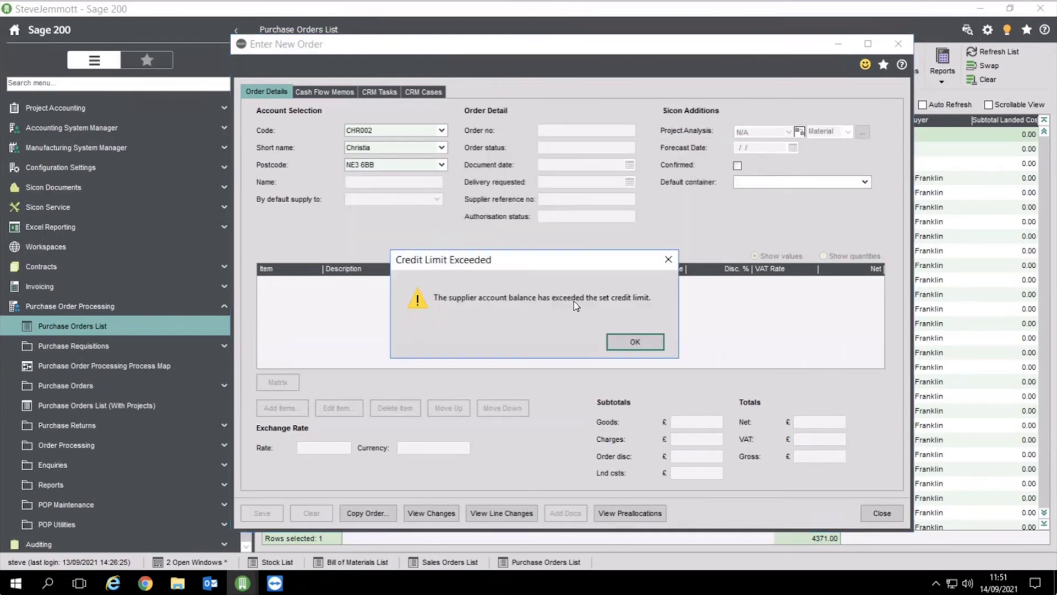
left_click(635, 340)
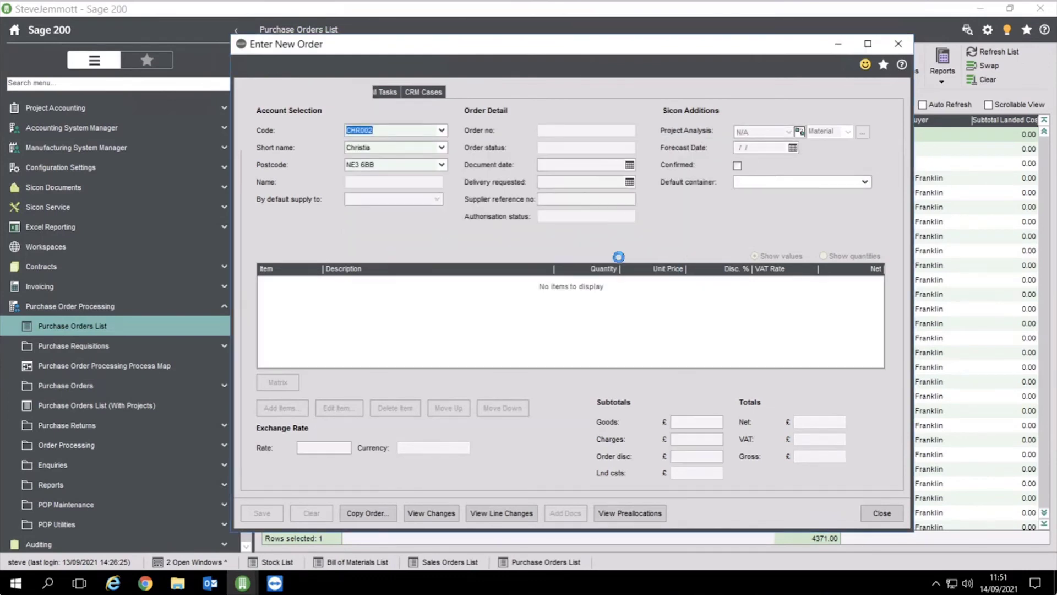
left_click(630, 182)
left_click(587, 250)
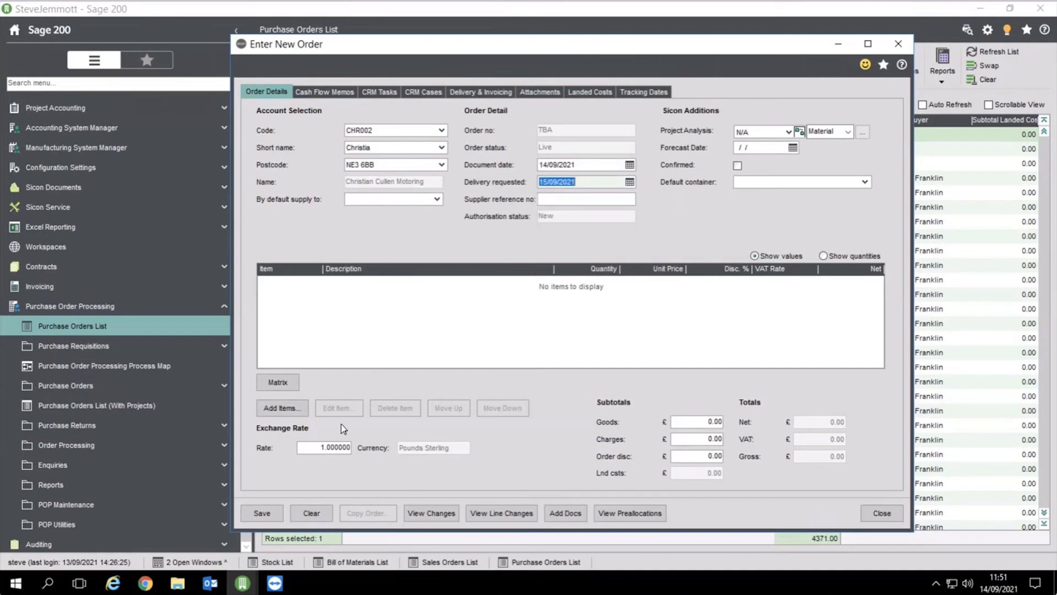
Add a line for 4 Espresso Machines from WAREHOUSE, keeping the original item over its replacement
left_click(271, 408)
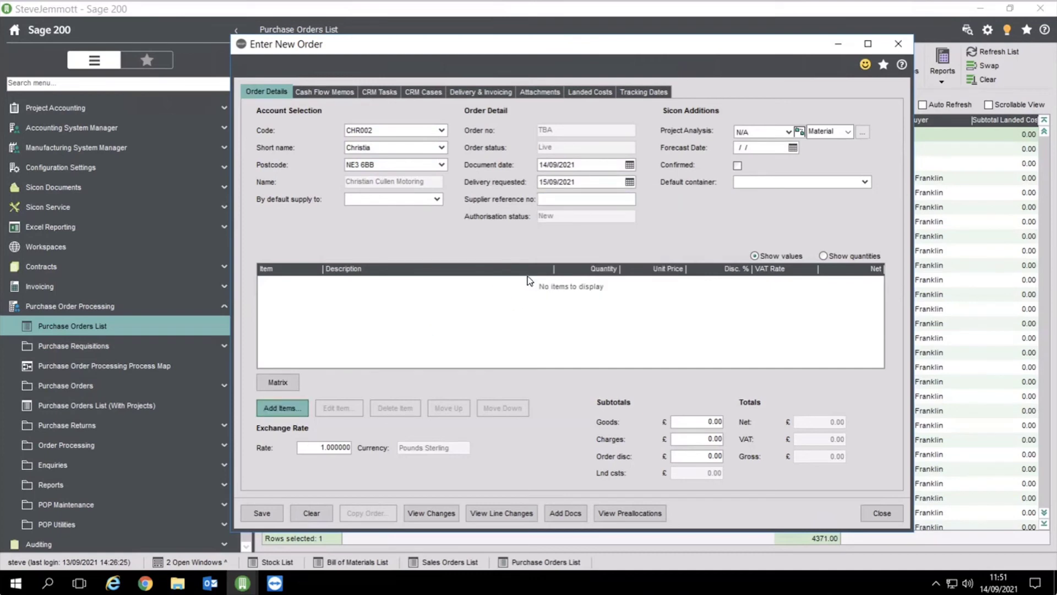
type("a")
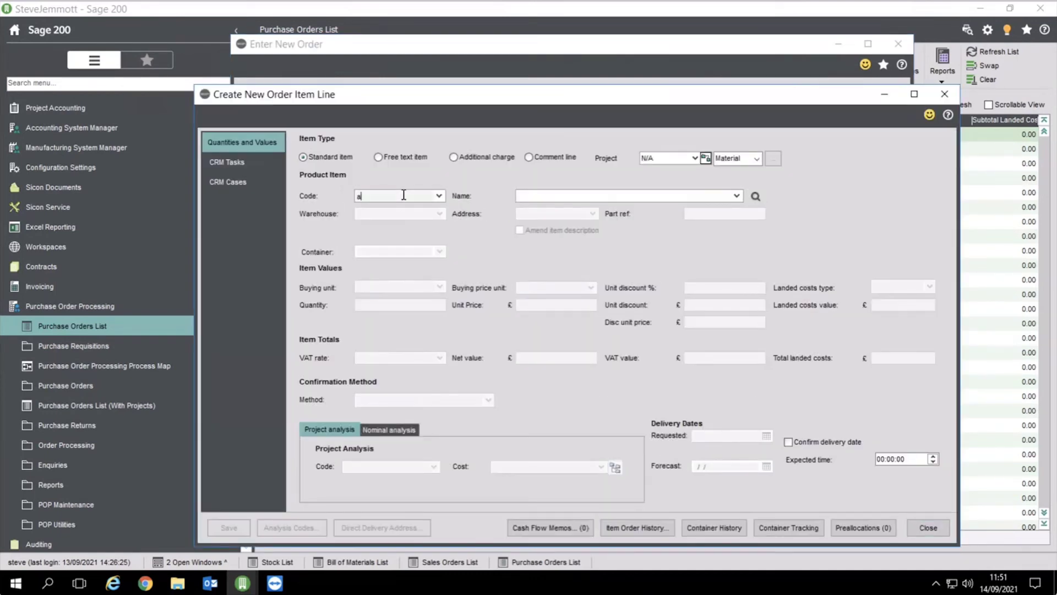
type("cs/")
left_click(441, 229)
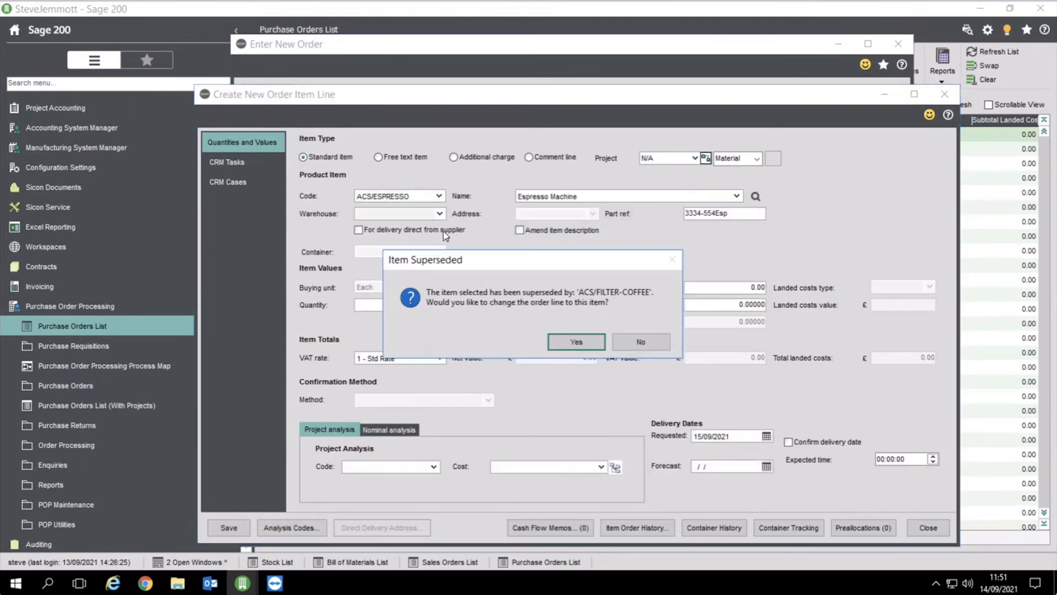
key("Right")
key("Return")
left_click(439, 214)
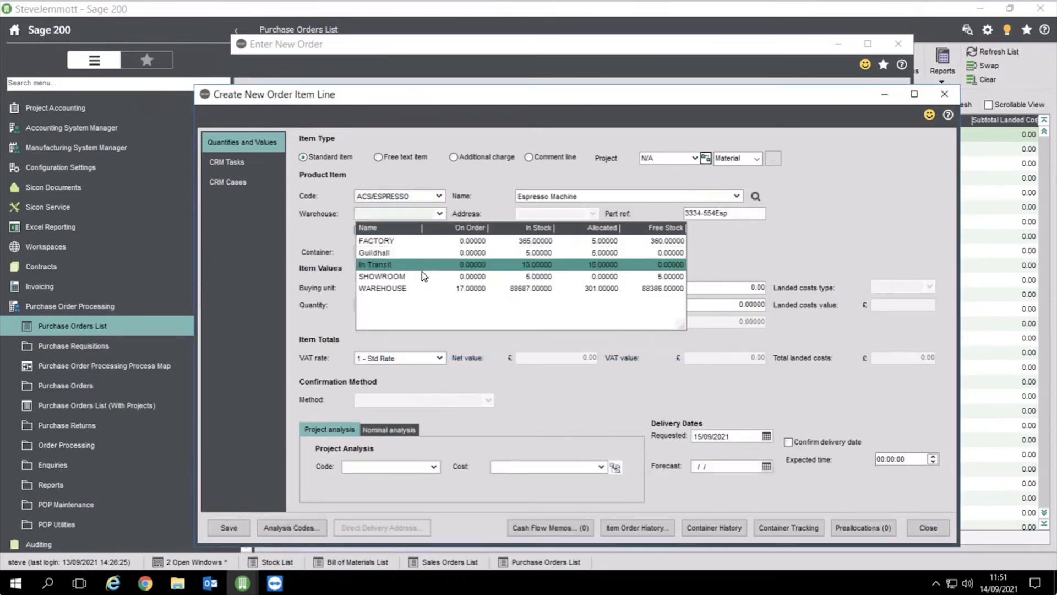
left_click(421, 288)
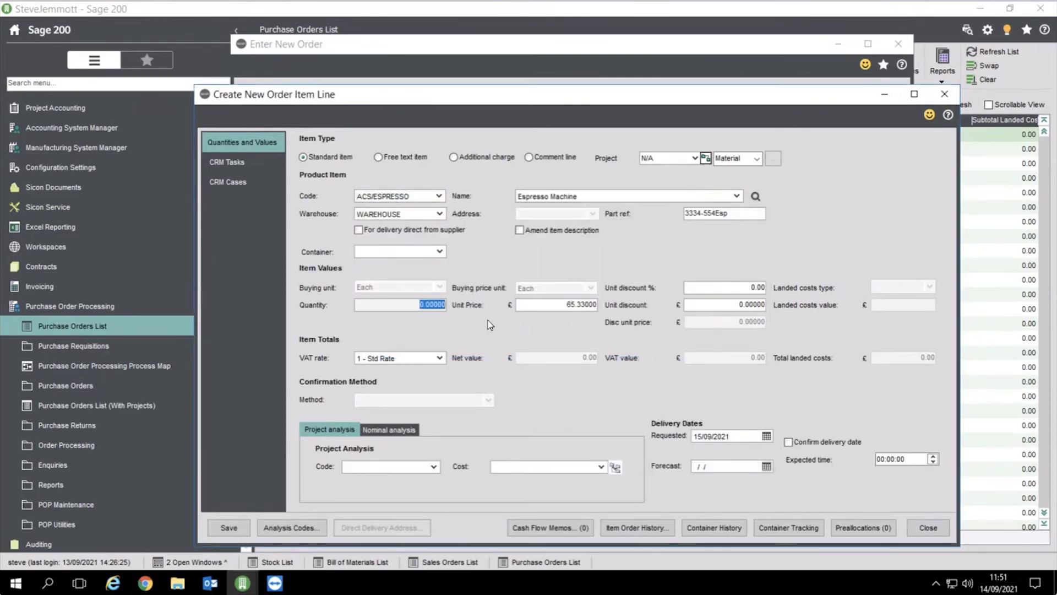
type("4")
key("Tab")
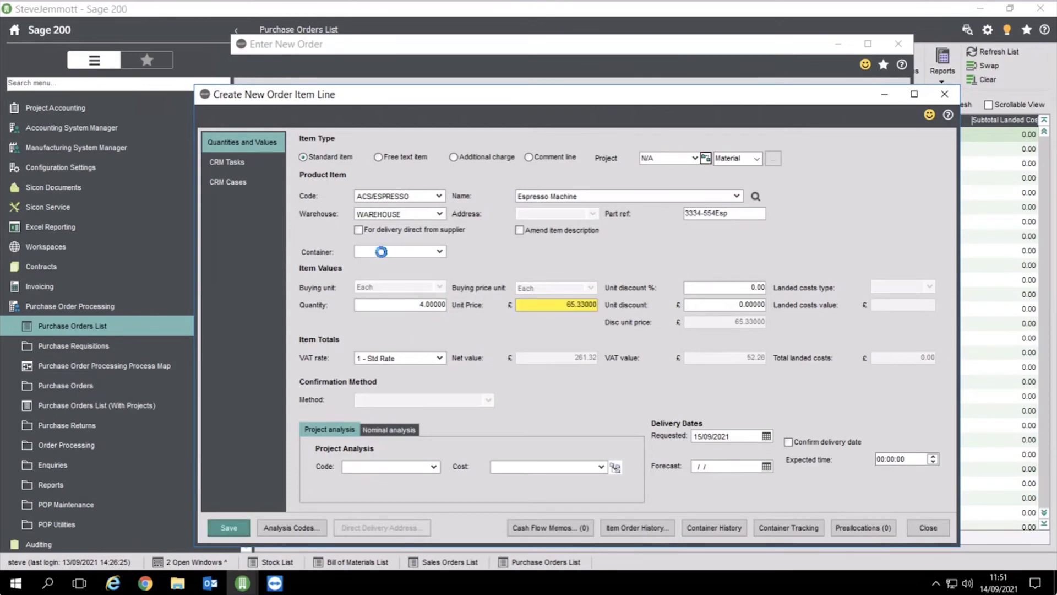
Add and save a line for 2 Espresso Cups from WAREHOUSE
type("acs")
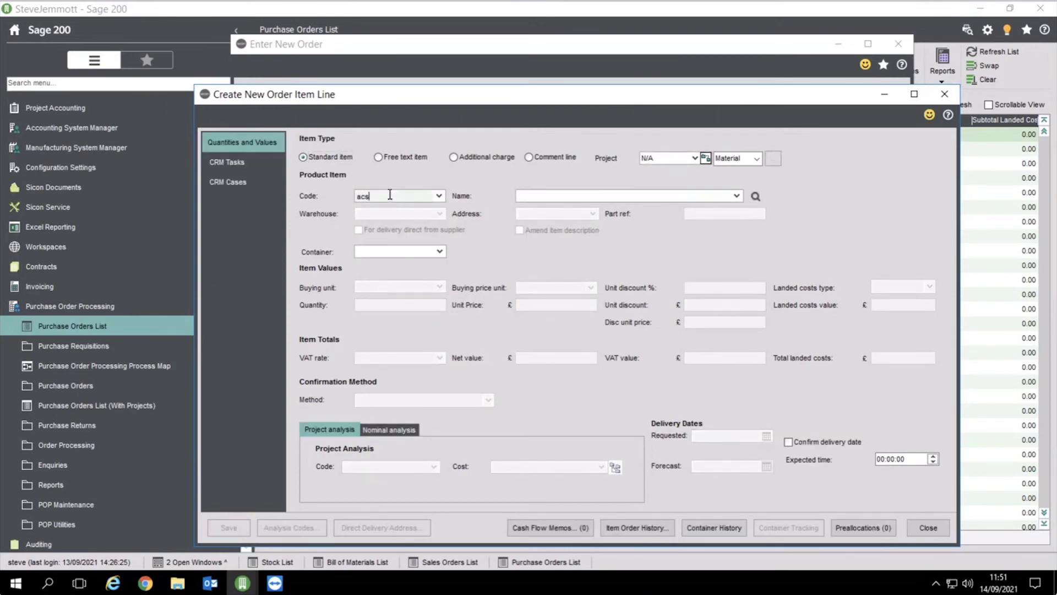
left_click(433, 232)
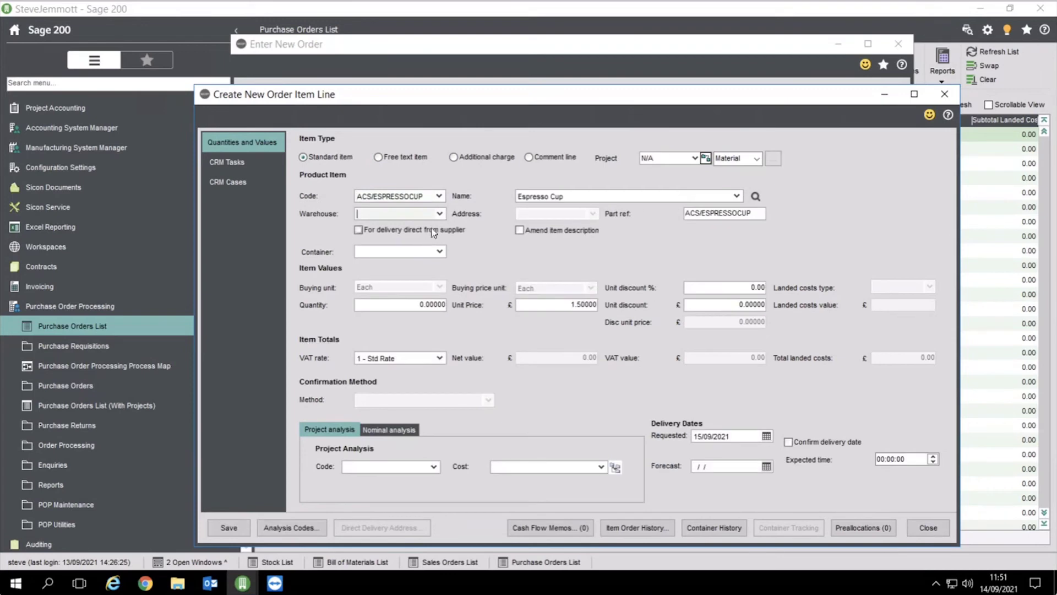
left_click(417, 279)
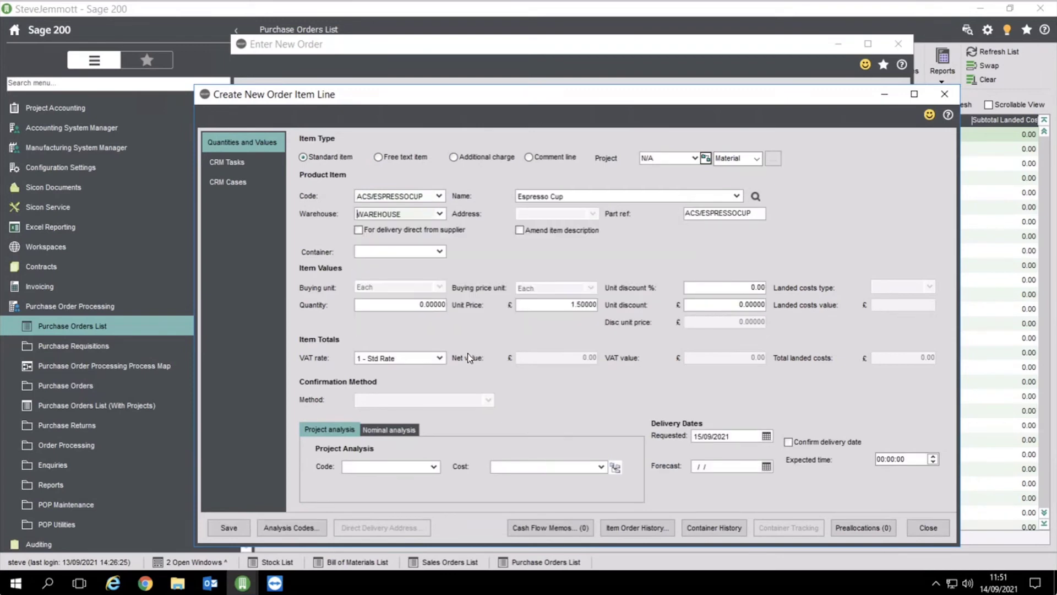
left_click(405, 305)
type("2")
key("Tab")
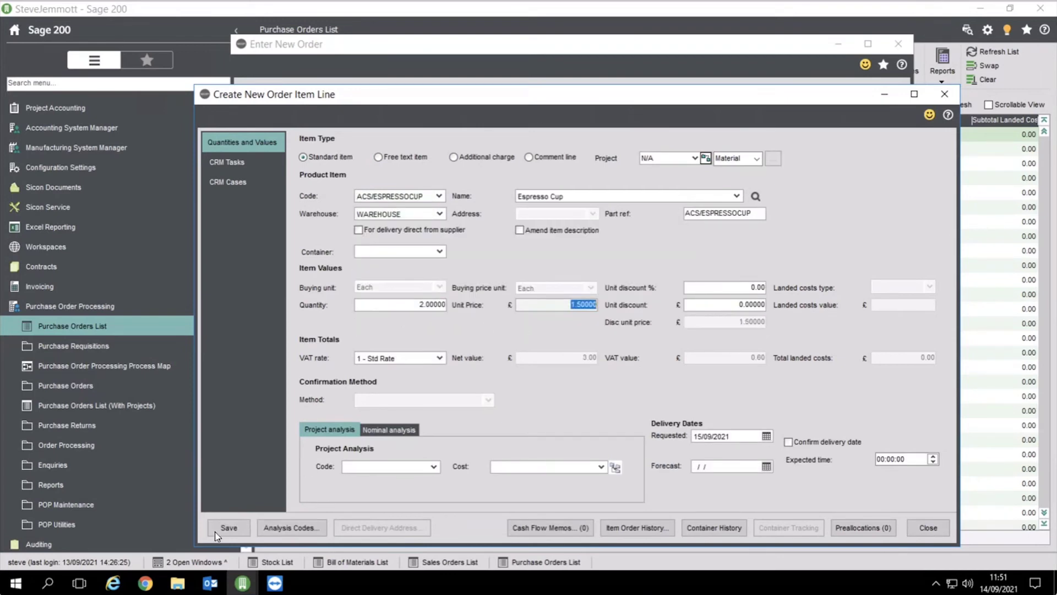
left_click(218, 531)
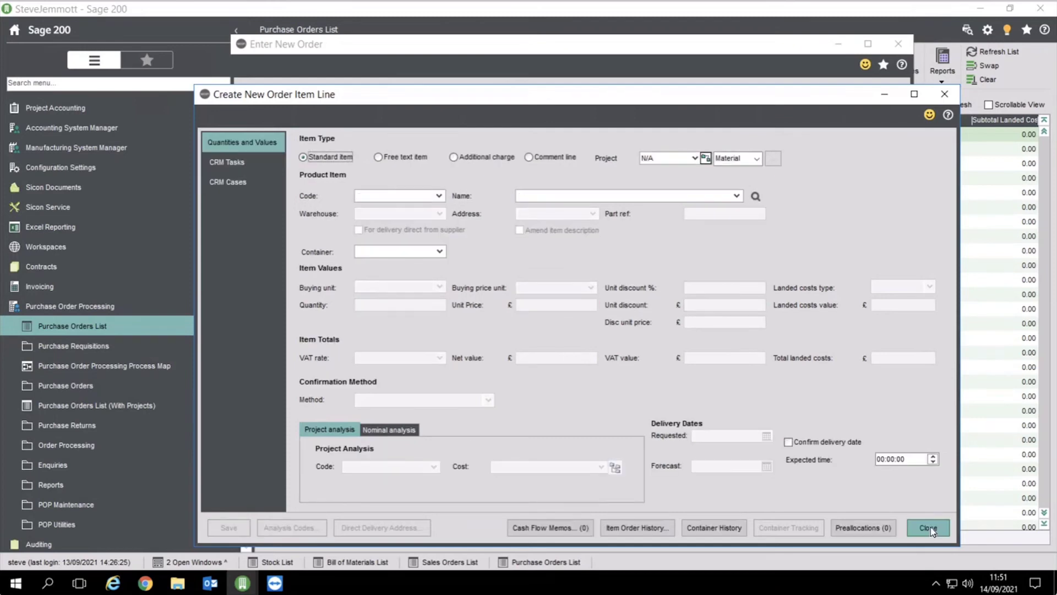
left_click(929, 527)
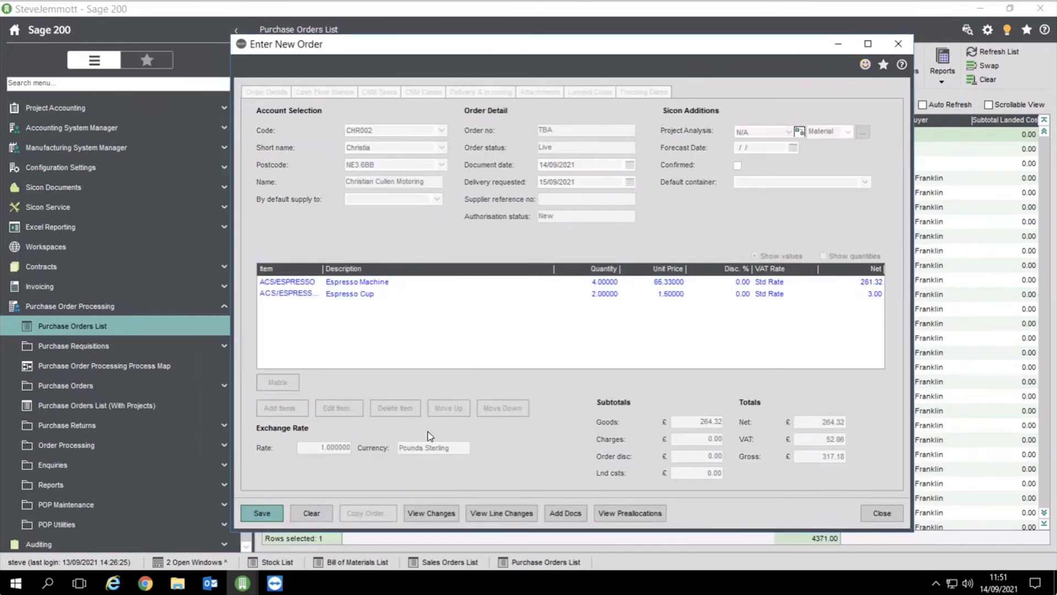
left_click(632, 340)
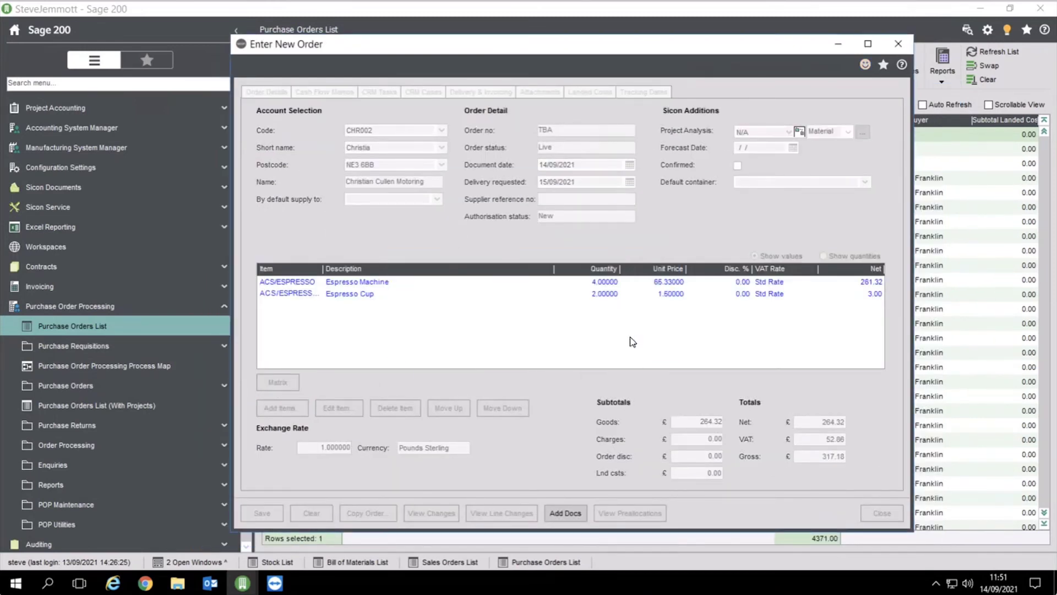
left_click(447, 379)
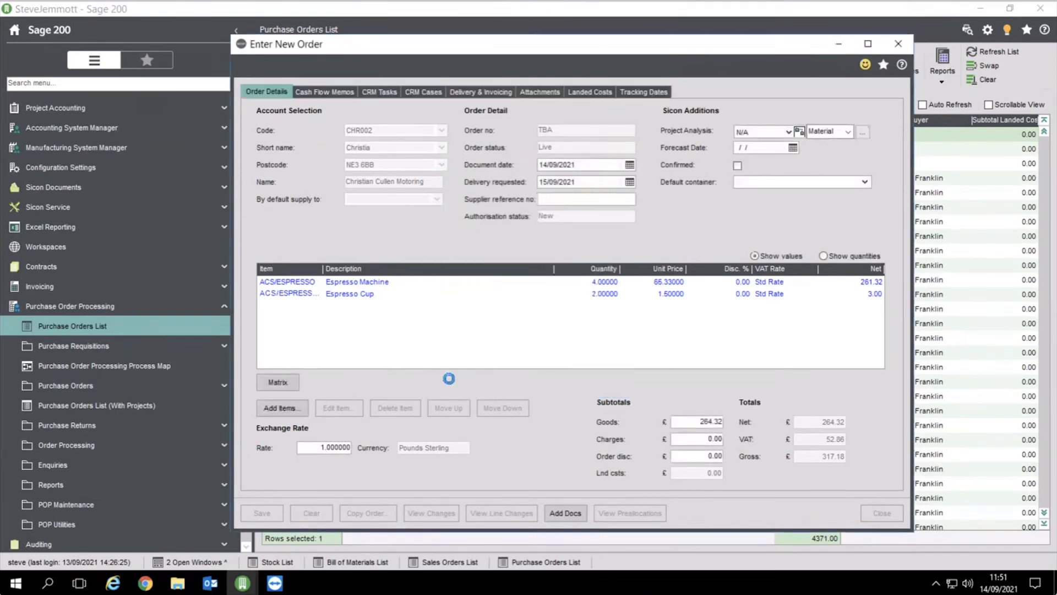
left_click(527, 328)
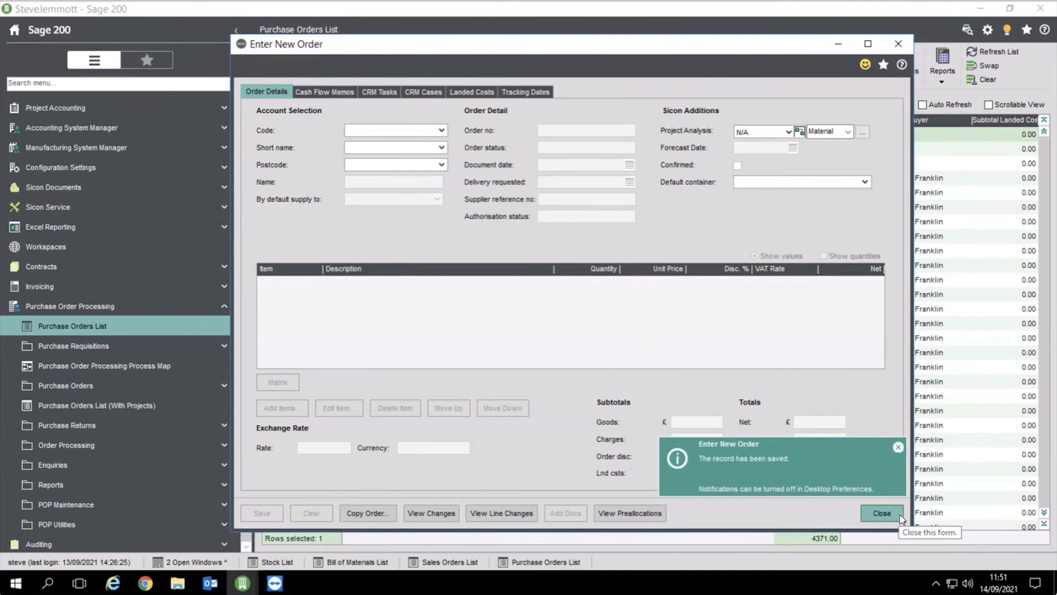
left_click(900, 518)
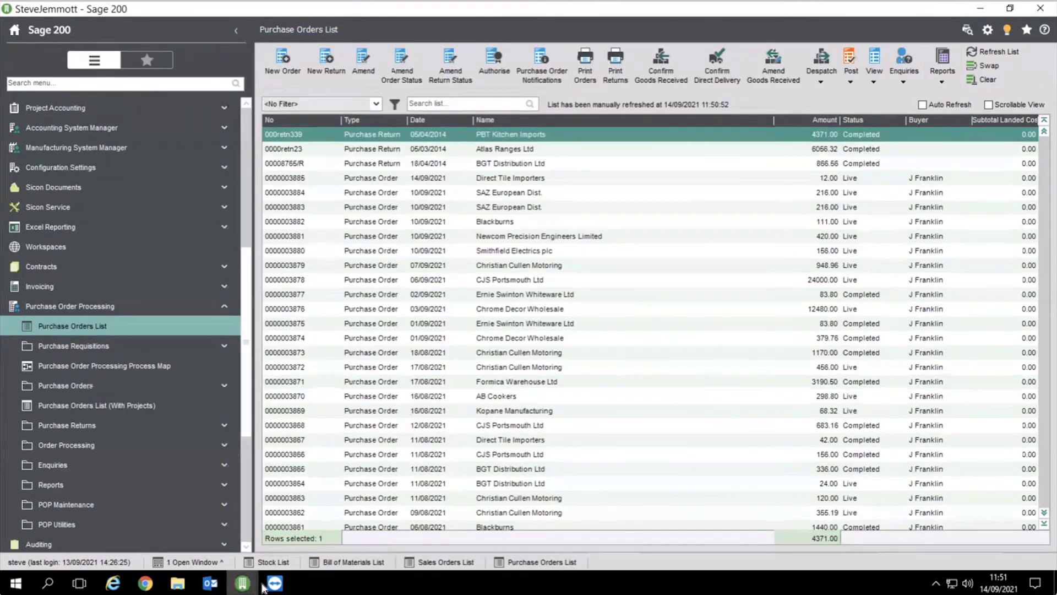
mouse_move(275, 582)
left_click(342, 541)
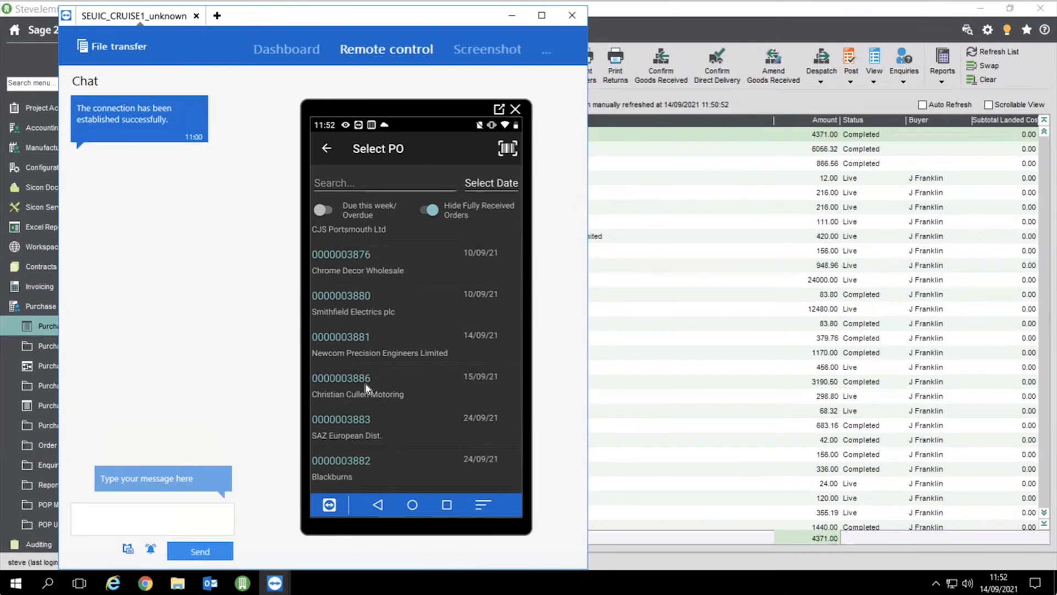
left_click(977, 55)
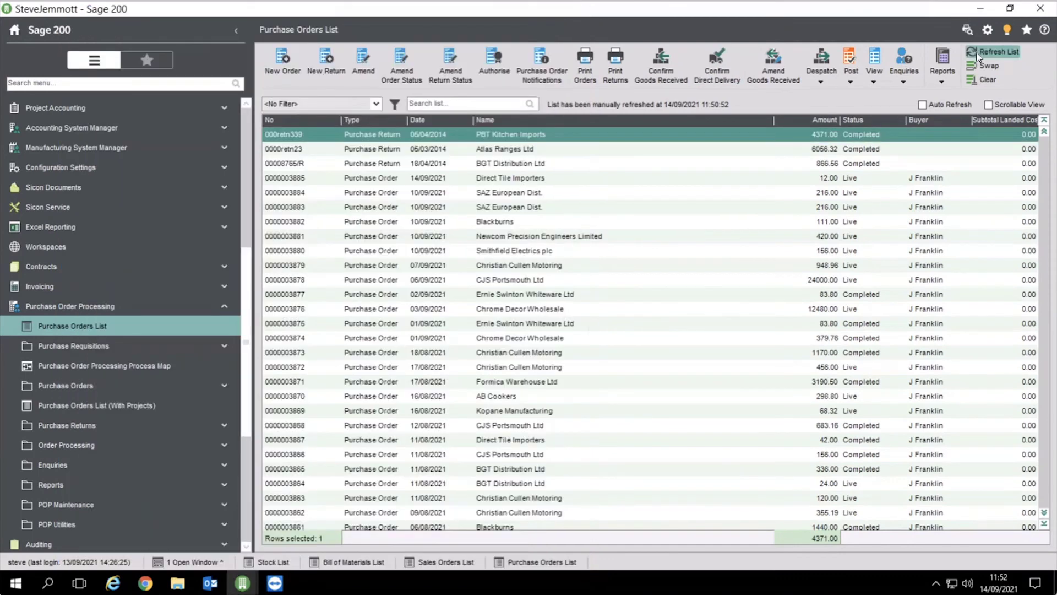
left_click(978, 55)
left_click(295, 181)
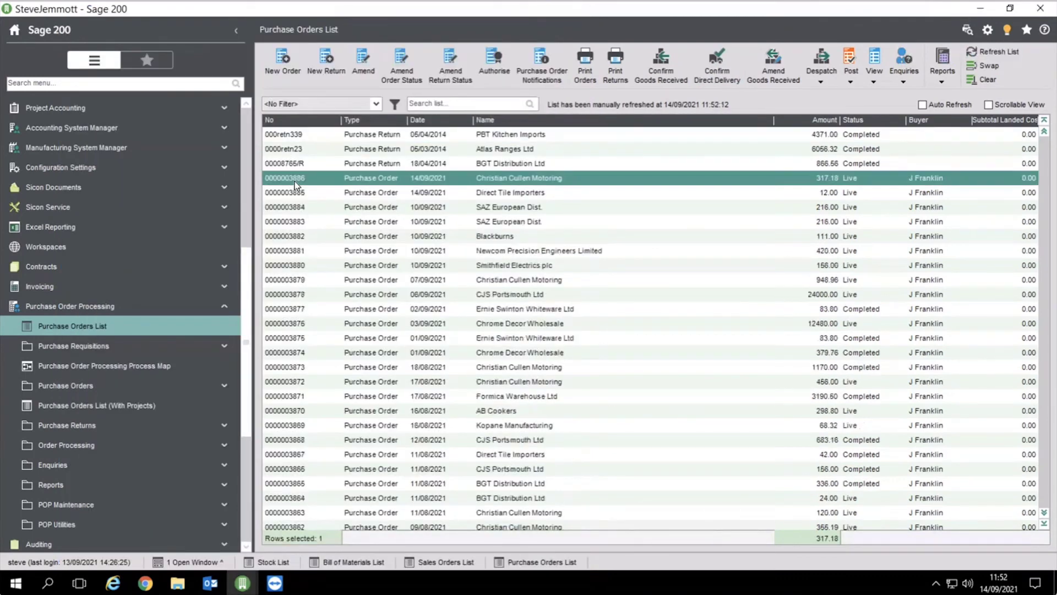
left_click(275, 582)
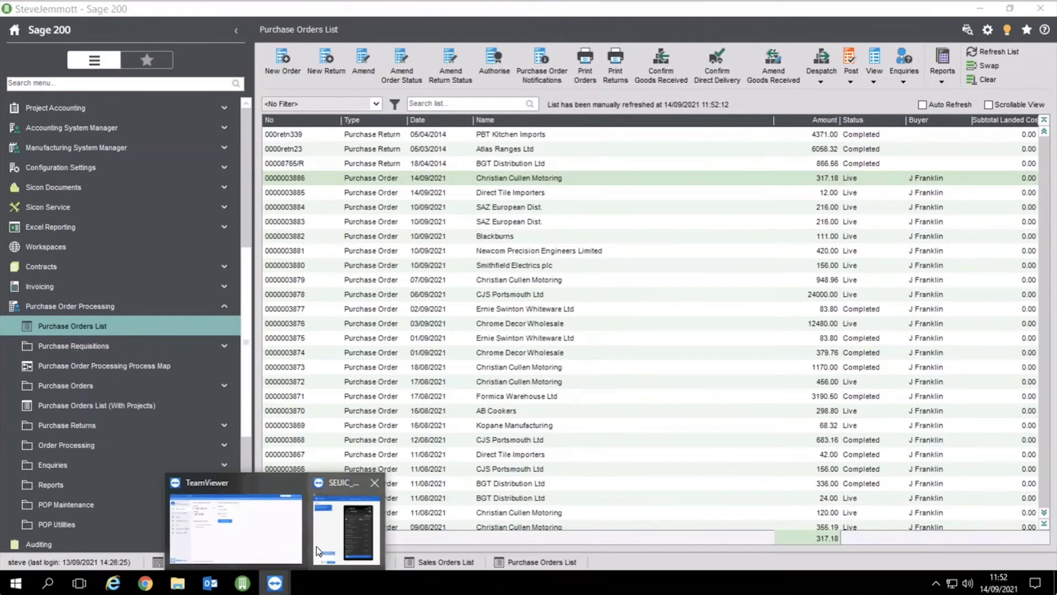
left_click(317, 551)
left_click(369, 384)
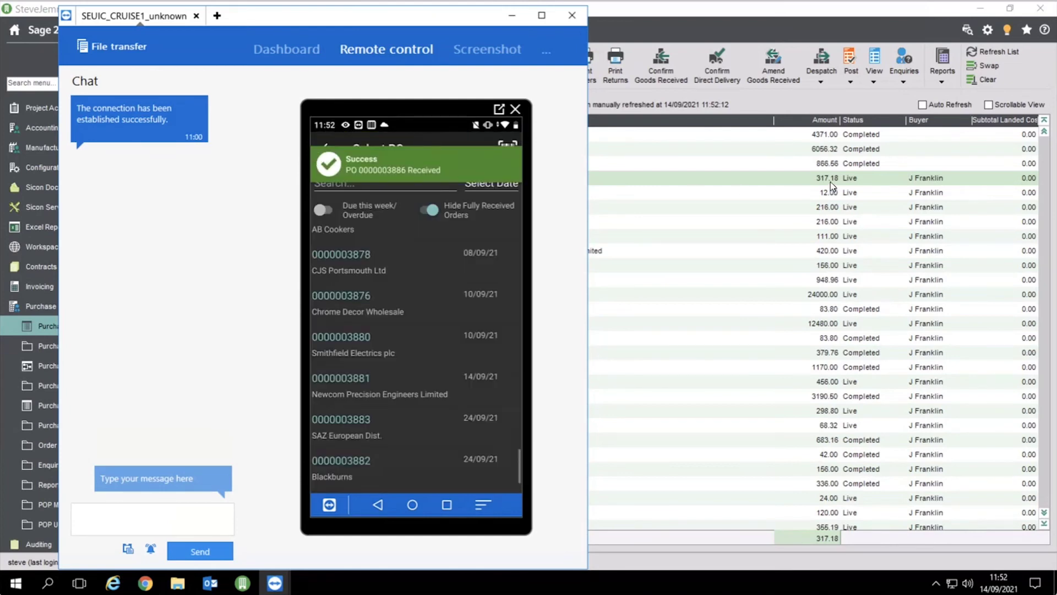
left_click(737, 186)
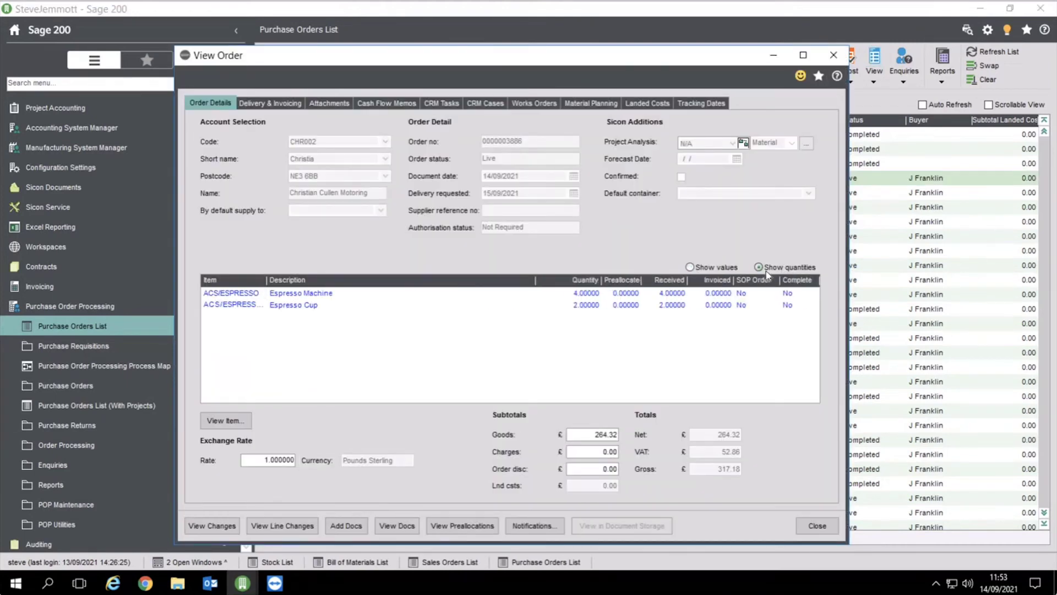
left_click(671, 309)
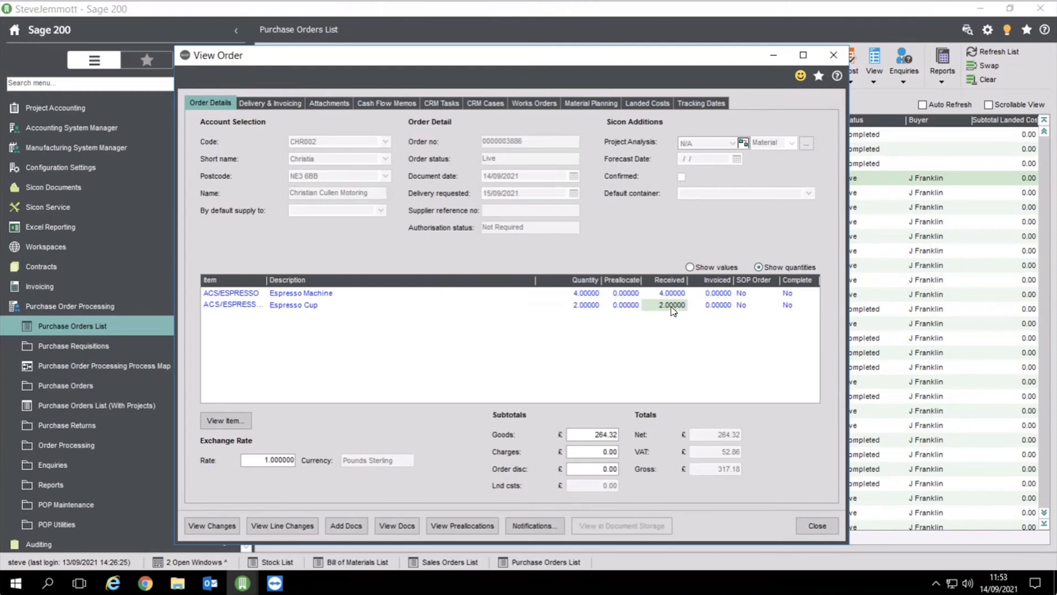
left_click(231, 423)
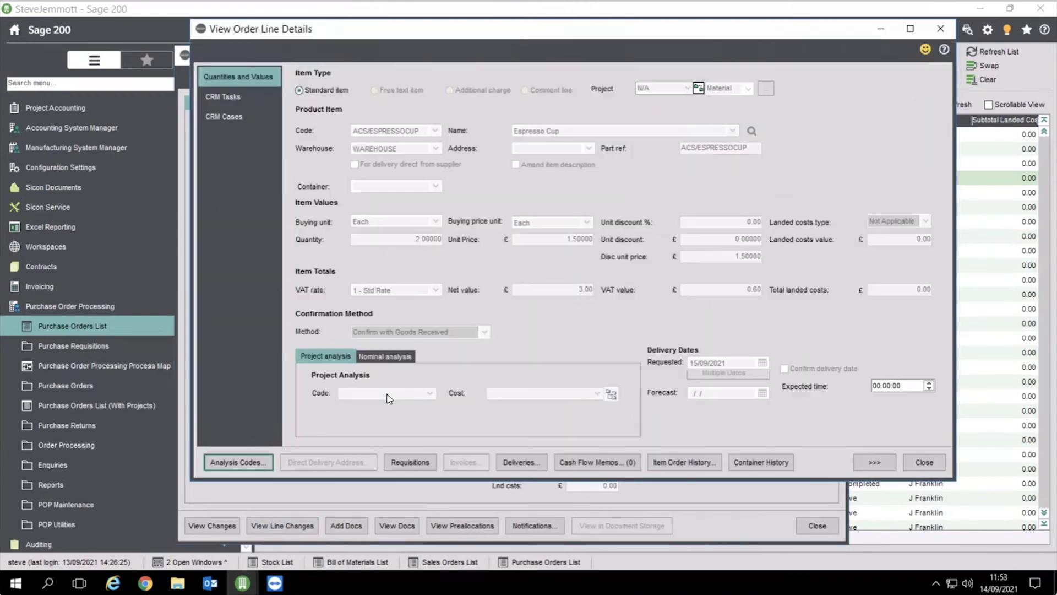
left_click(517, 462)
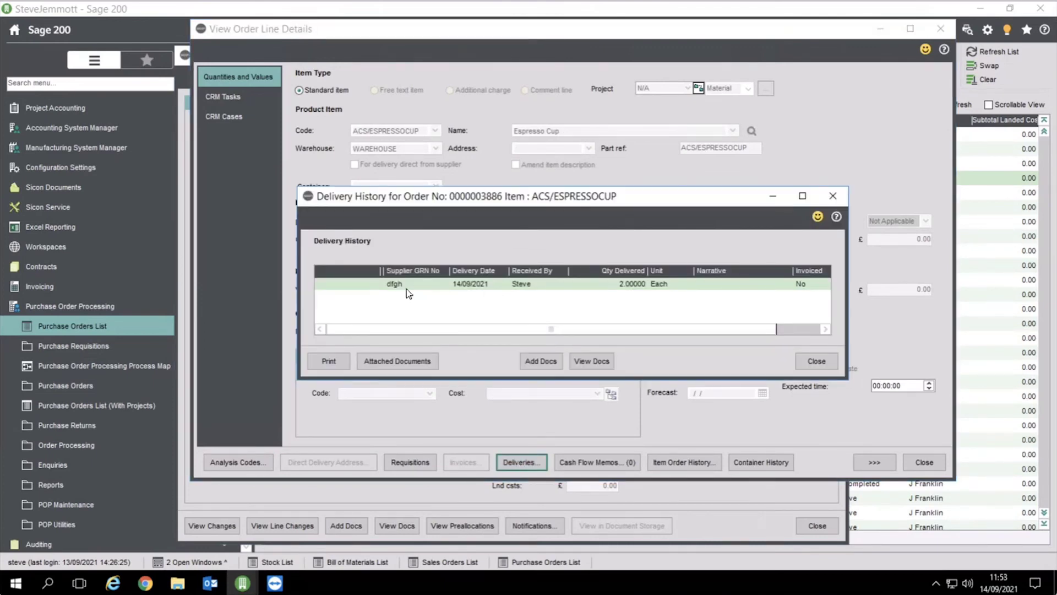
left_click(828, 366)
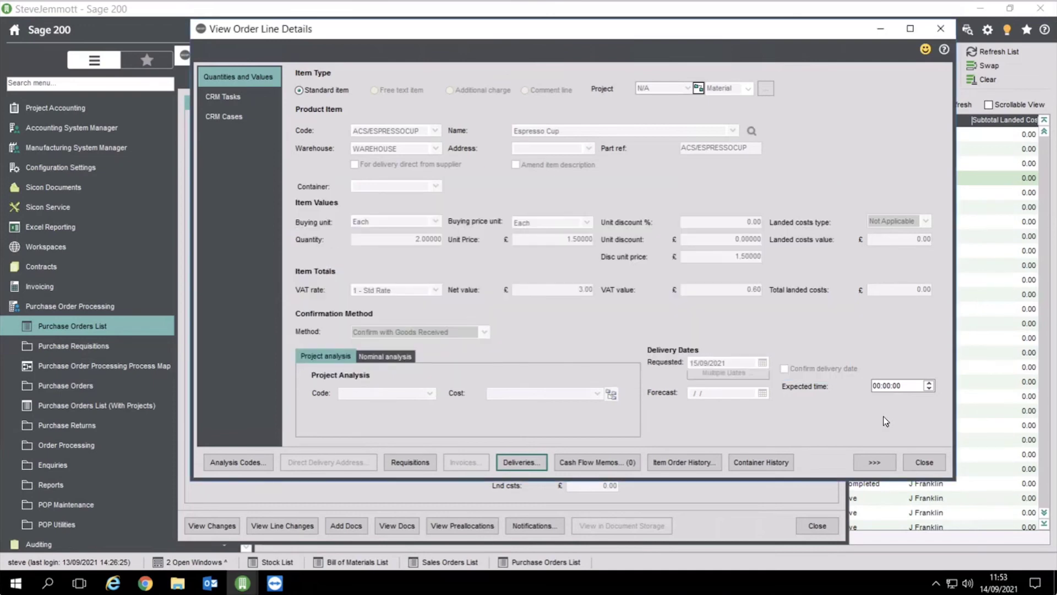
left_click(926, 463)
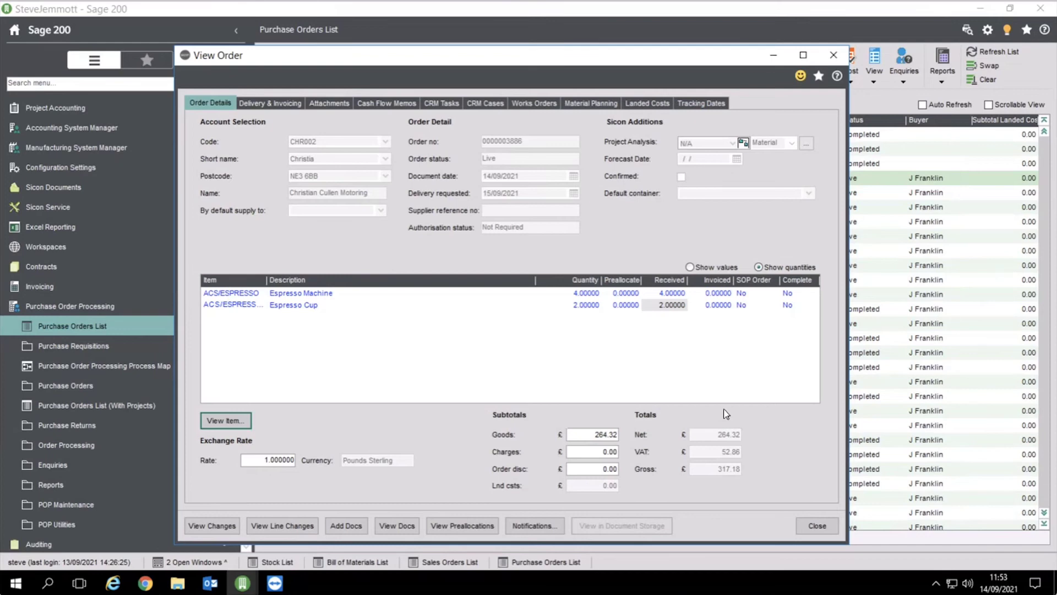
left_click(828, 530)
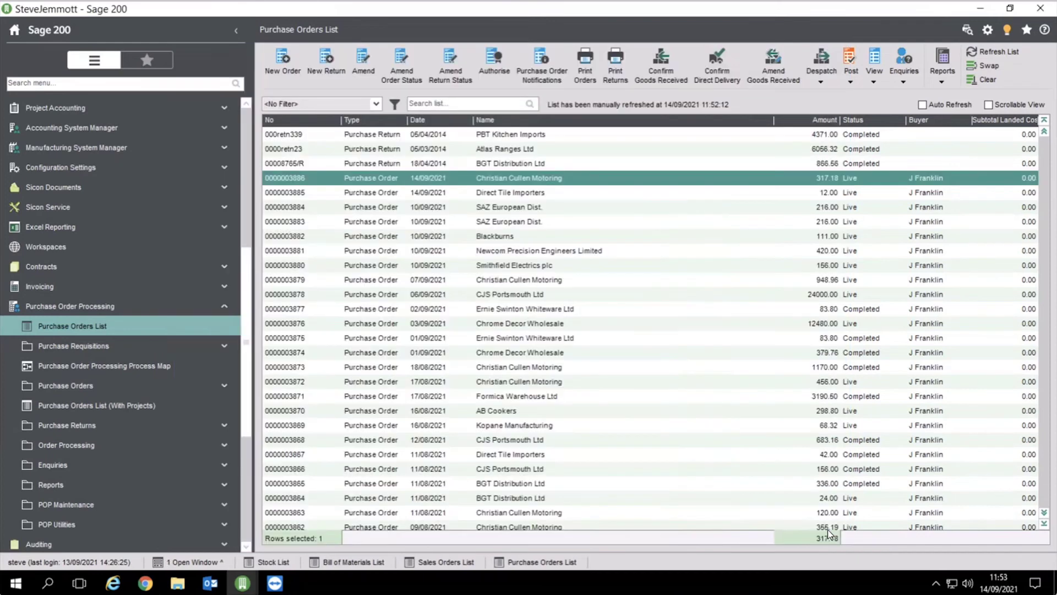
Collapse Purchase Order Processing and switch to the Stock Control Stock List
left_click(137, 305)
scroll(246, 320, "up", 5)
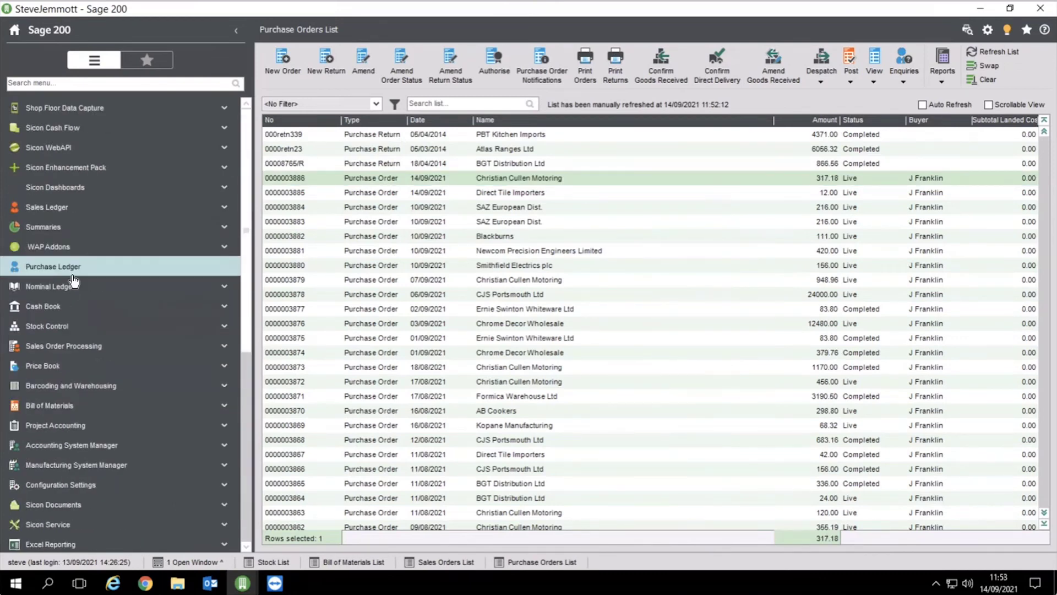
left_click(74, 326)
left_click(54, 306)
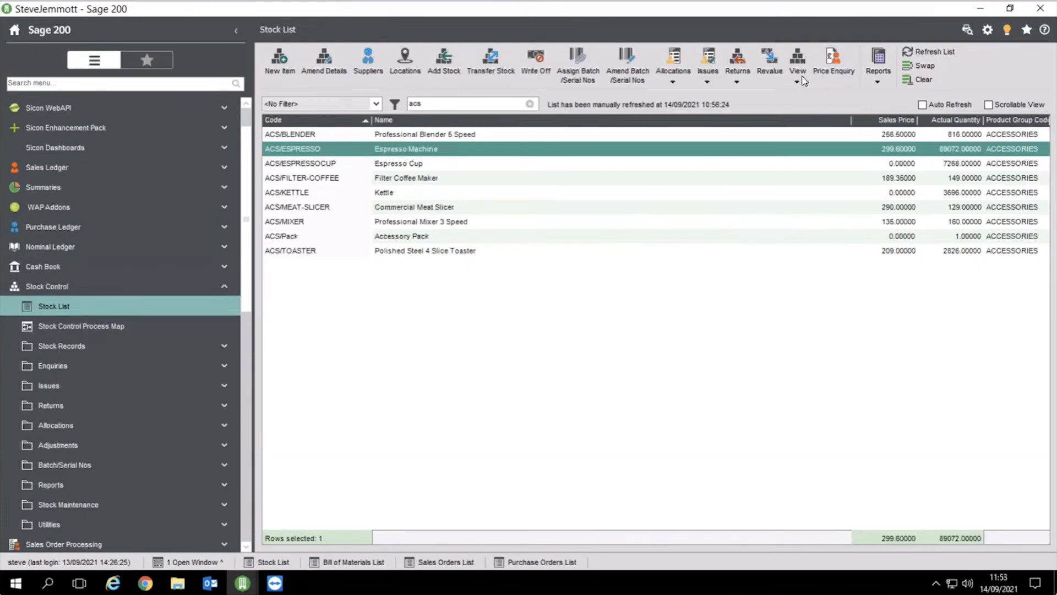
left_click(798, 74)
left_click(852, 171)
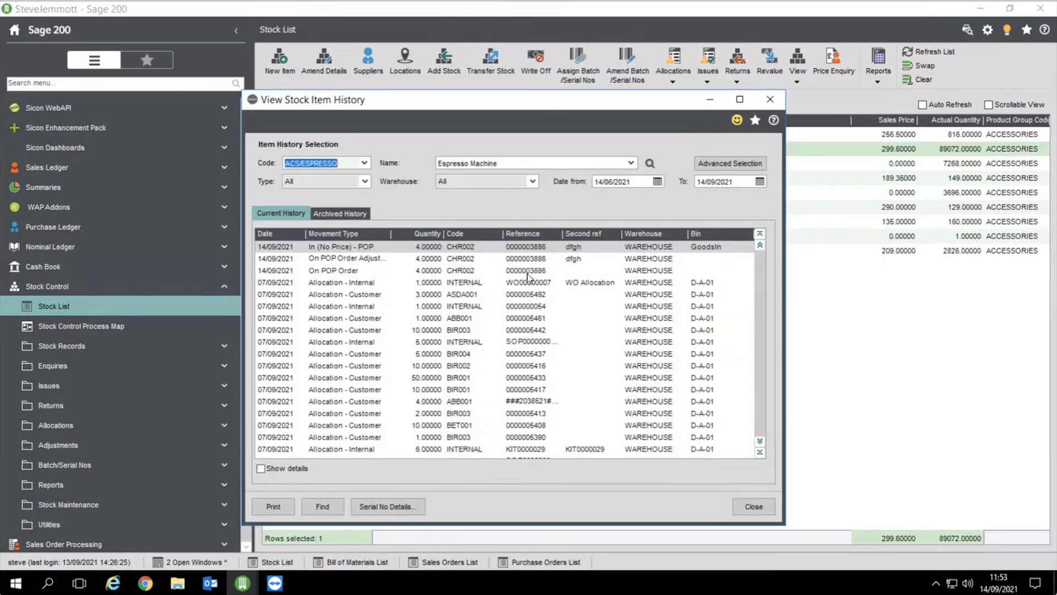
left_click(527, 272)
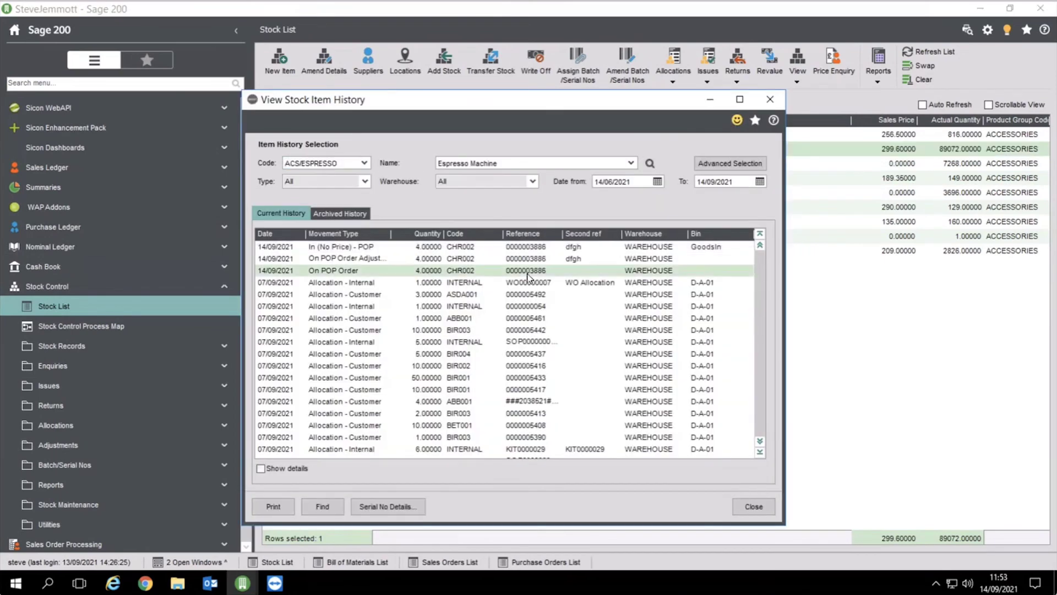
left_click(491, 258)
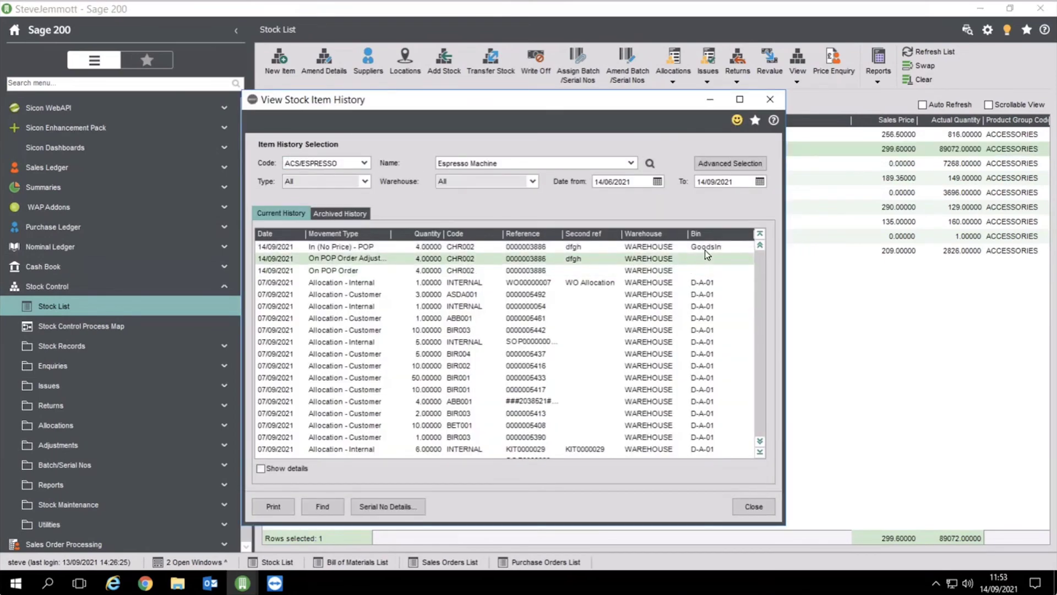
left_click(747, 509)
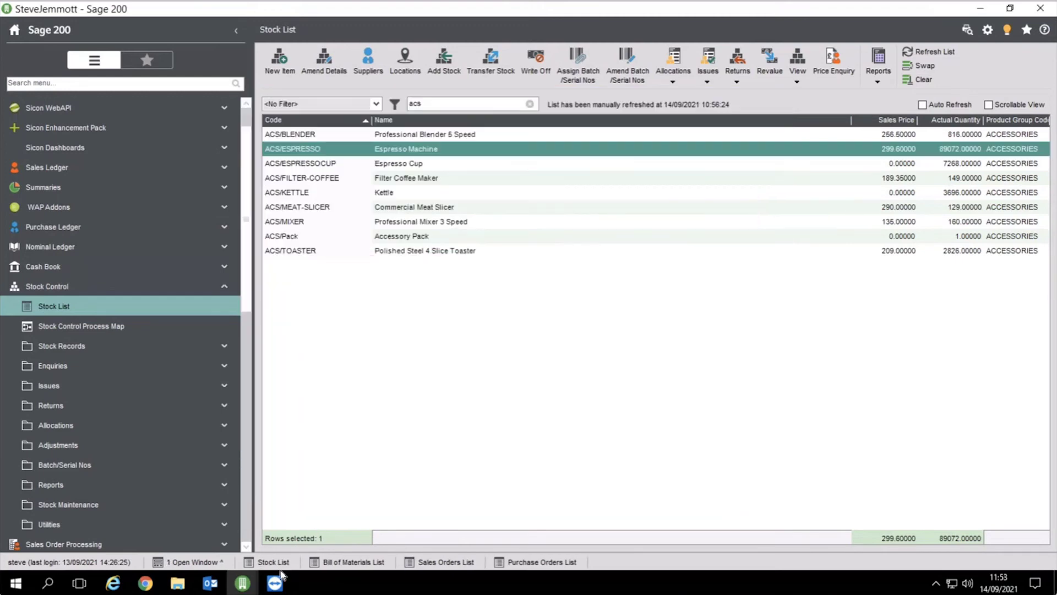
Put away Espresso Machines and 23 Espresso Cups from GoodsIn to A-A-01 on the handheld
mouse_move(278, 578)
left_click(348, 537)
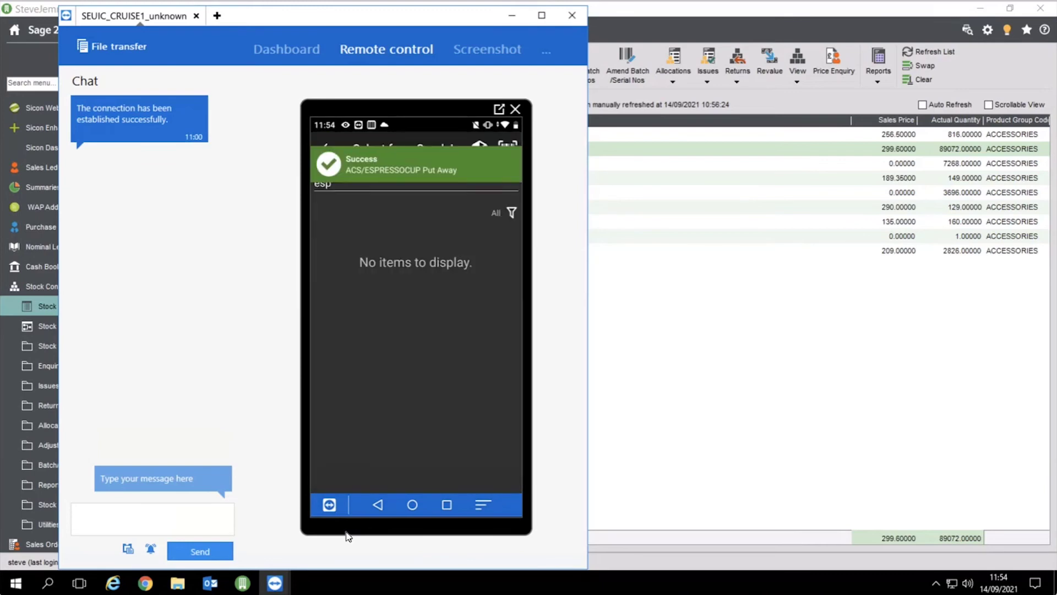
left_click(748, 279)
left_click(501, 149)
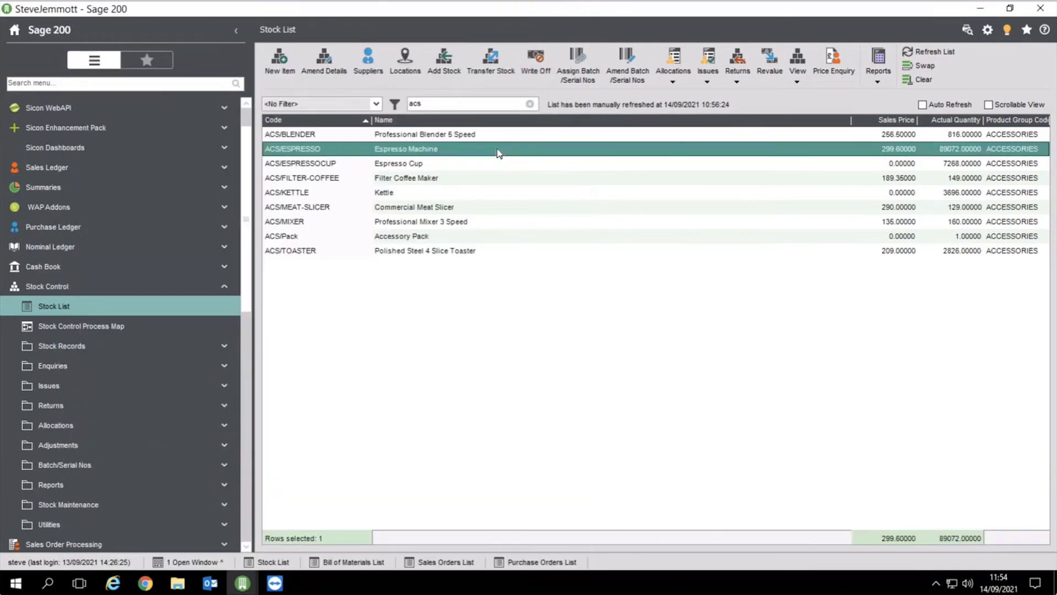
Check the ACS/ESPRESSO history shows 4 units transferred from GoodsIn to bin A-A-01, then close it
left_click(798, 71)
left_click(830, 169)
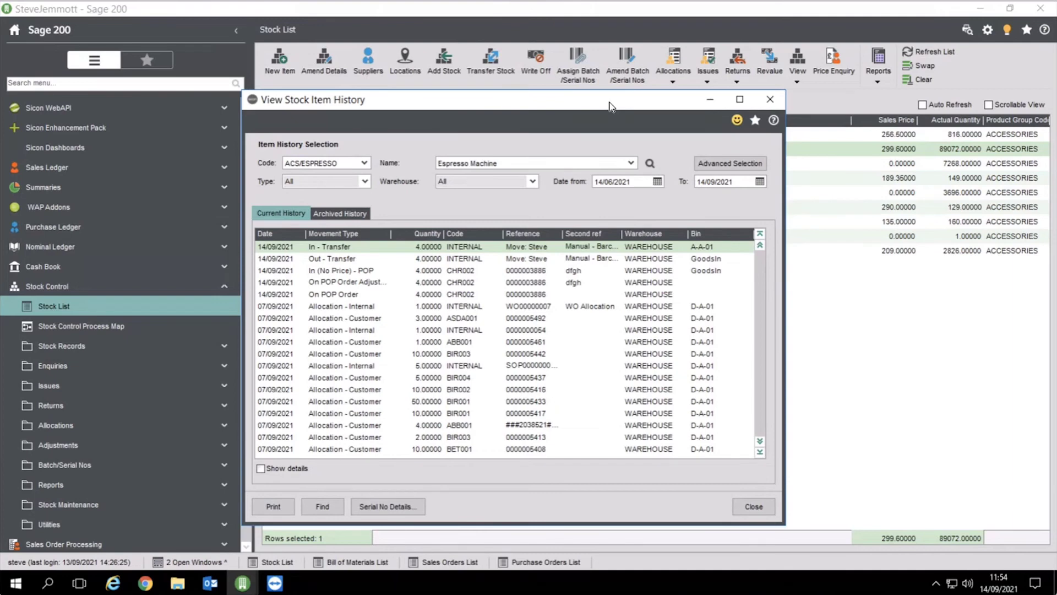
left_click(754, 506)
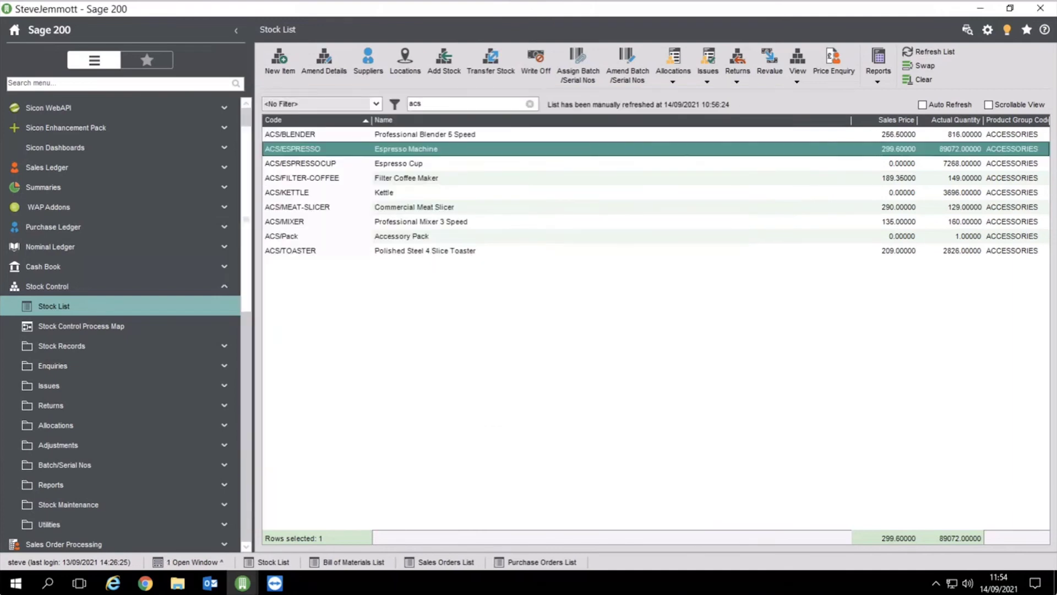
left_click(275, 583)
Take the handheld back to its WAREHOUSE main menu, then return to Sage's ACS-filtered Stock List
left_click(318, 551)
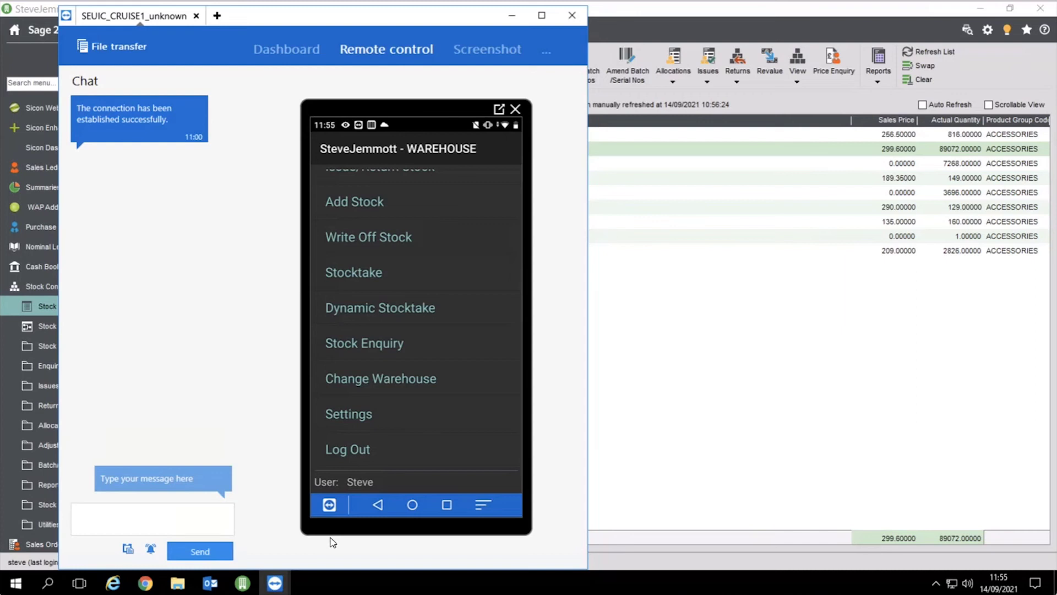
left_click(653, 412)
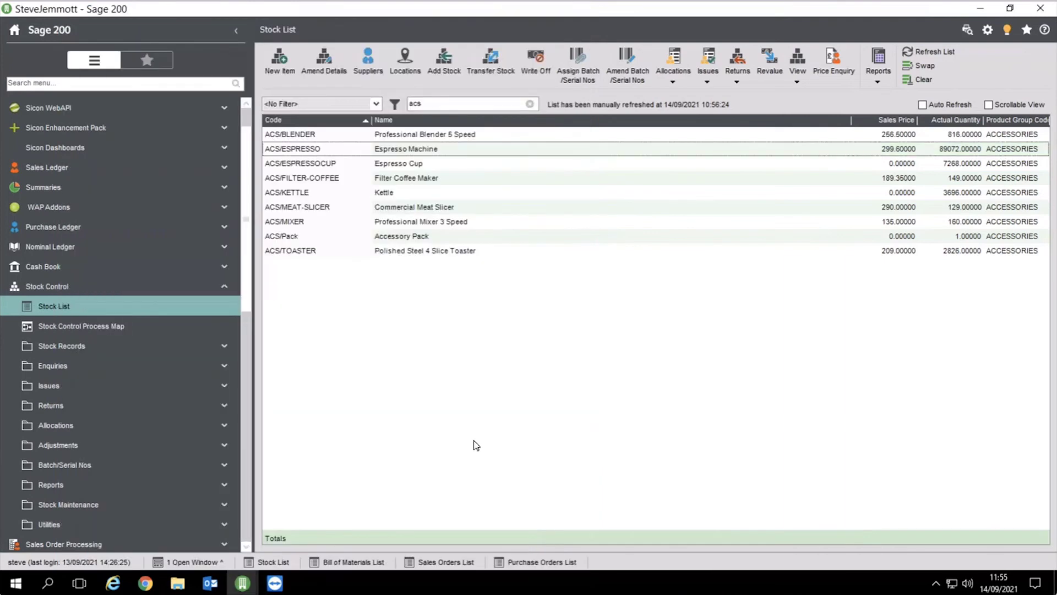
Show the Sicon additions page on sicon.co.uk, minimise Chrome and fold up Stock Control in Sage
left_click(145, 585)
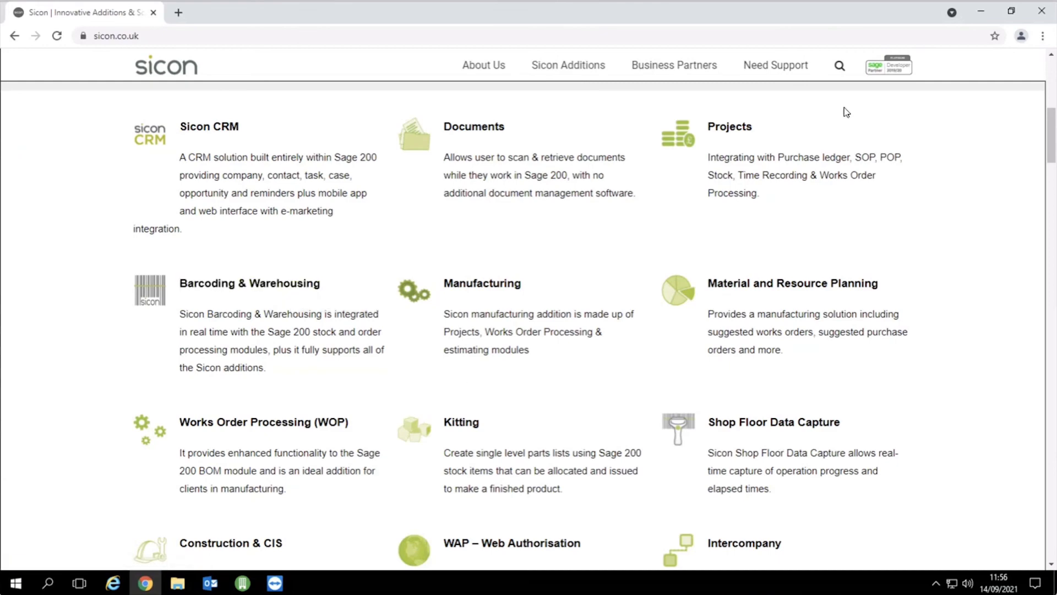
left_click(980, 11)
left_click(110, 292)
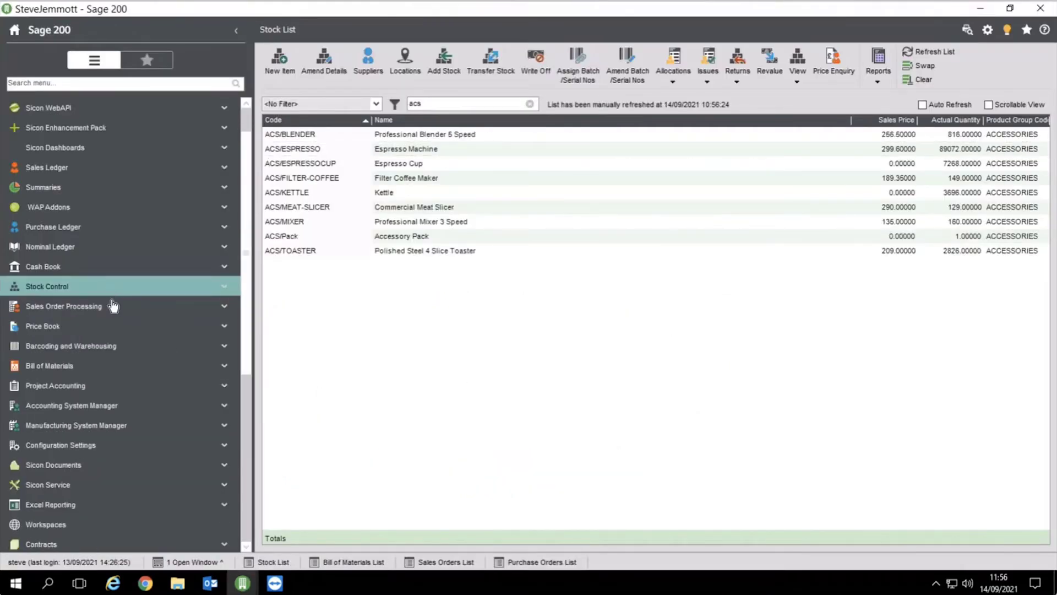
scroll(144, 526, "down", 5)
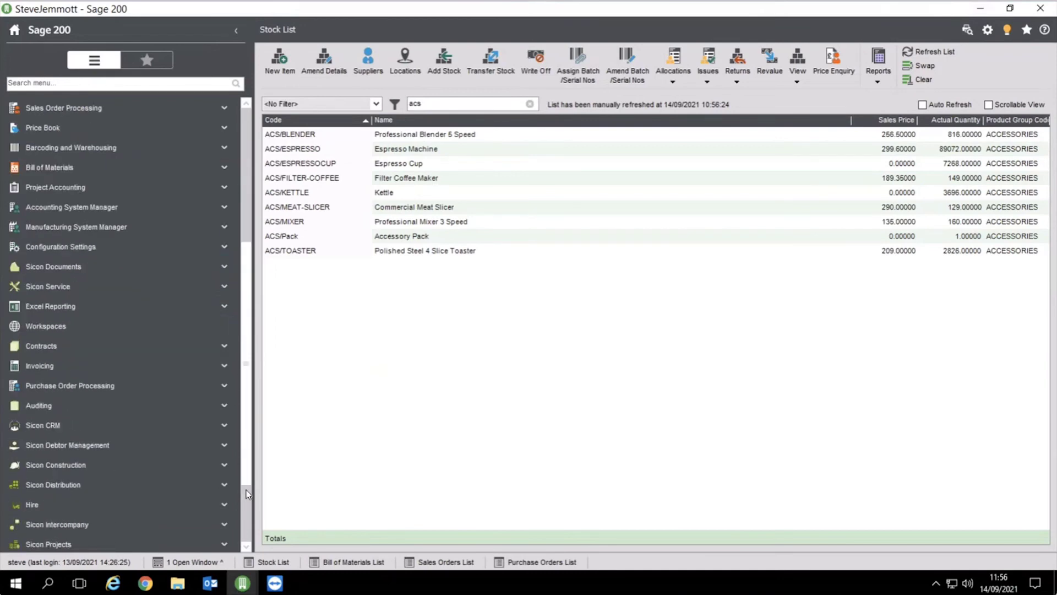
left_click(66, 444)
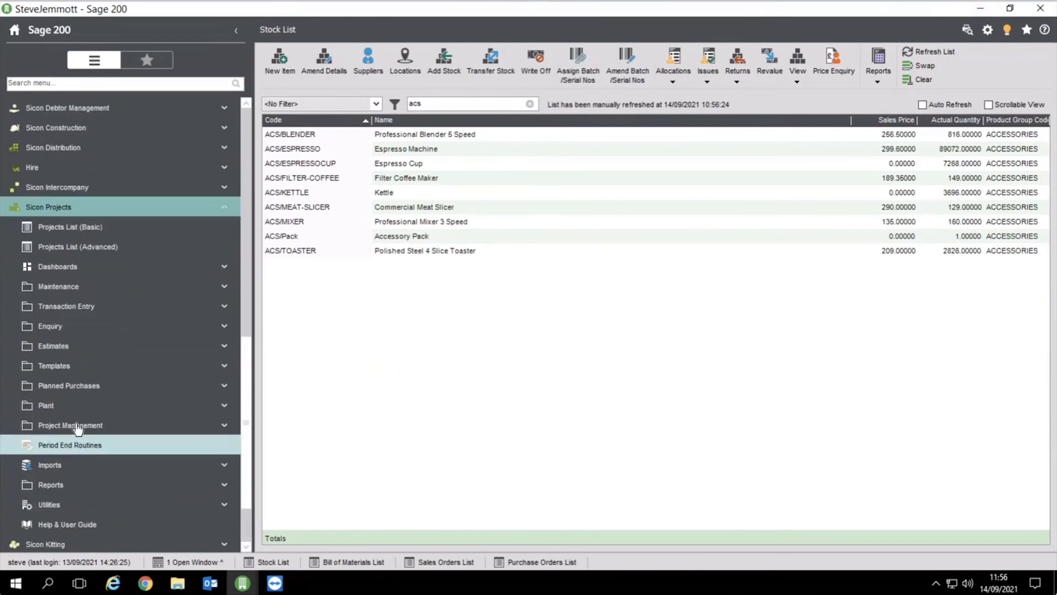
left_click(79, 250)
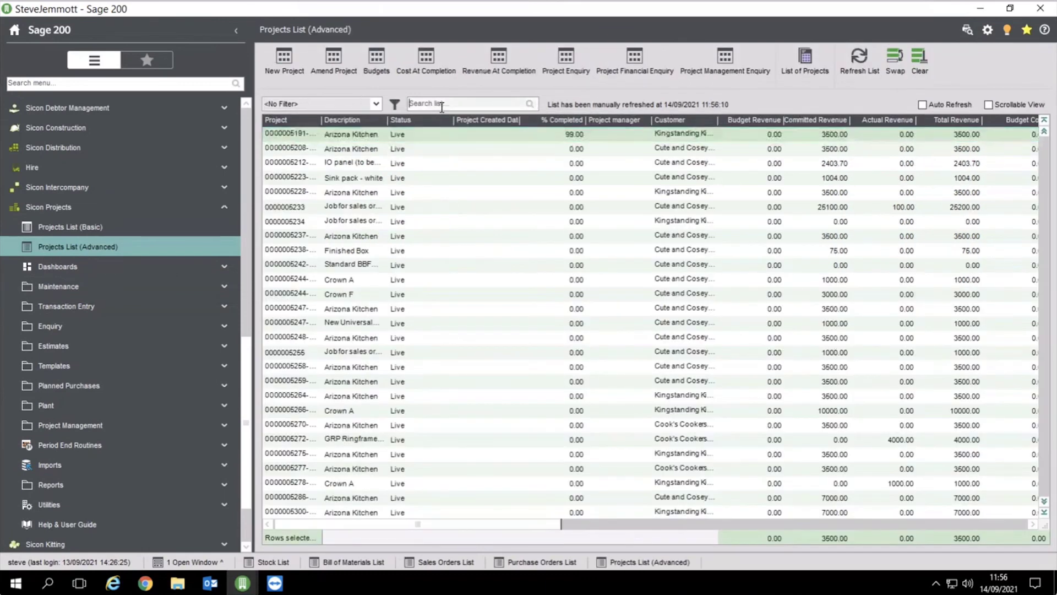
left_click(441, 105)
type("0000")
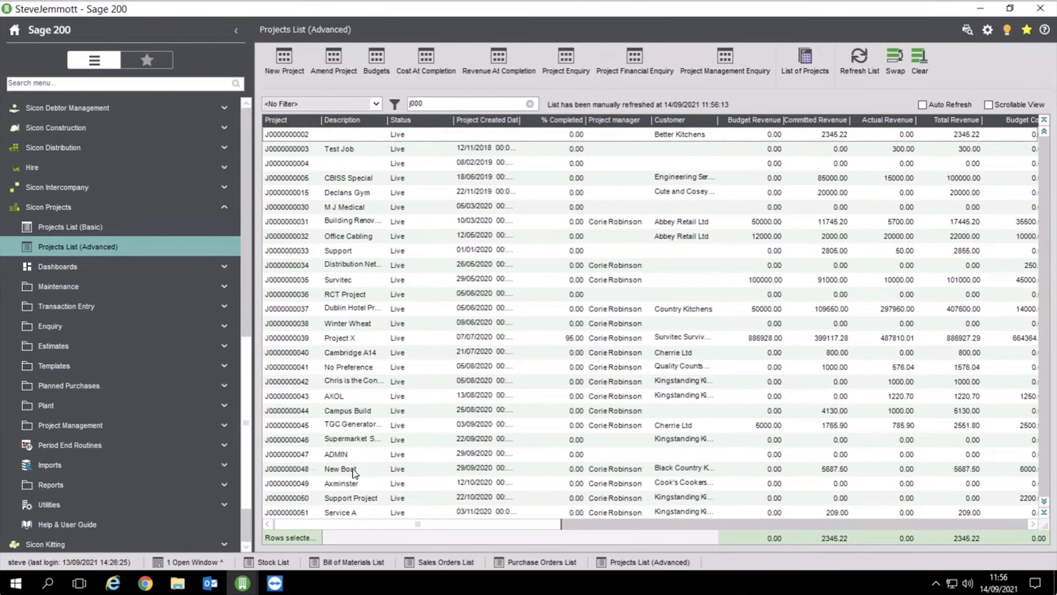
left_click(334, 310)
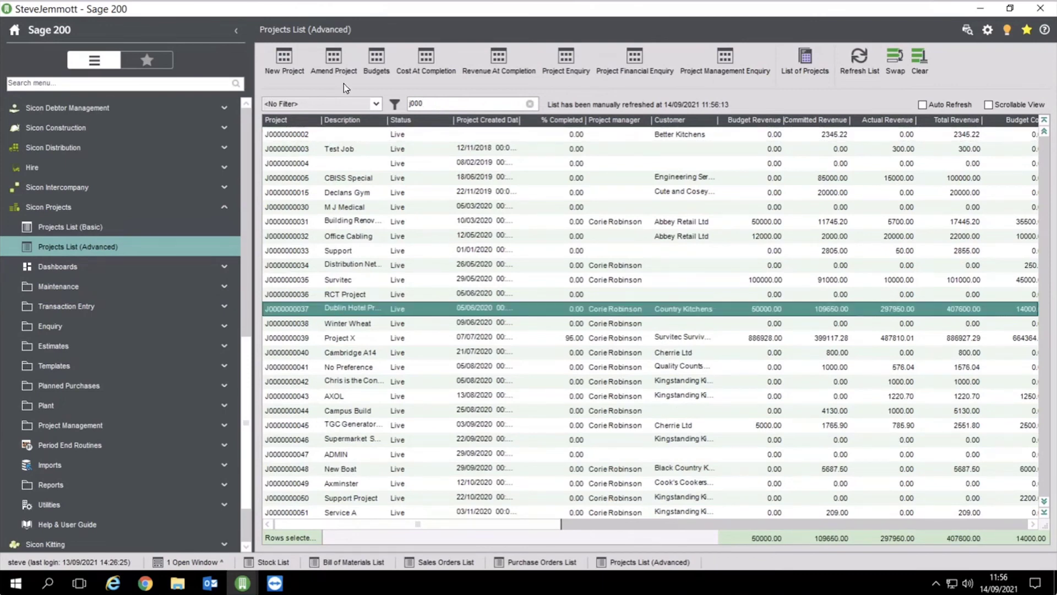
left_click(561, 69)
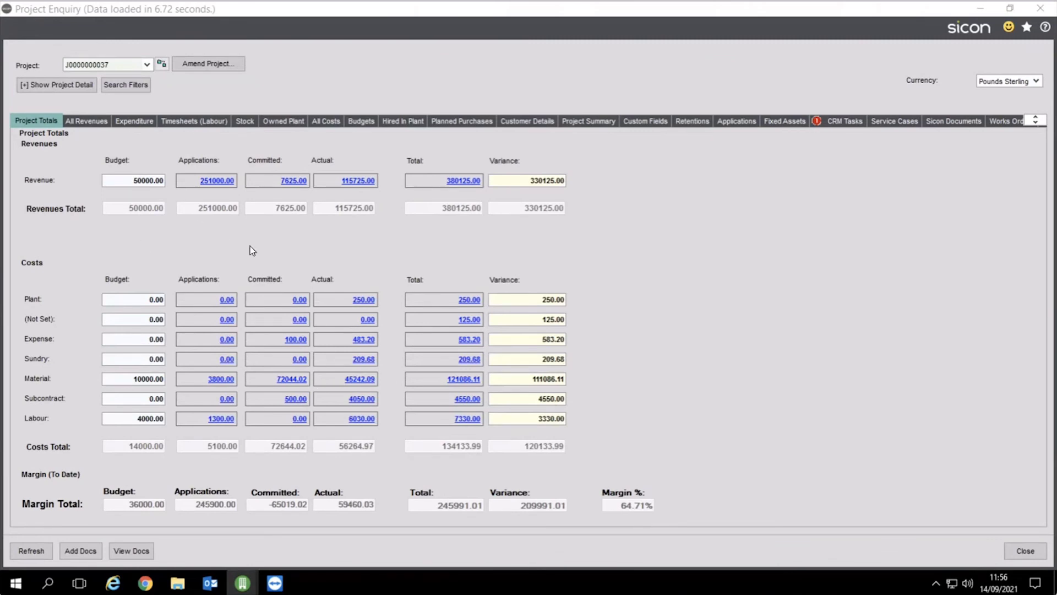
left_click(355, 122)
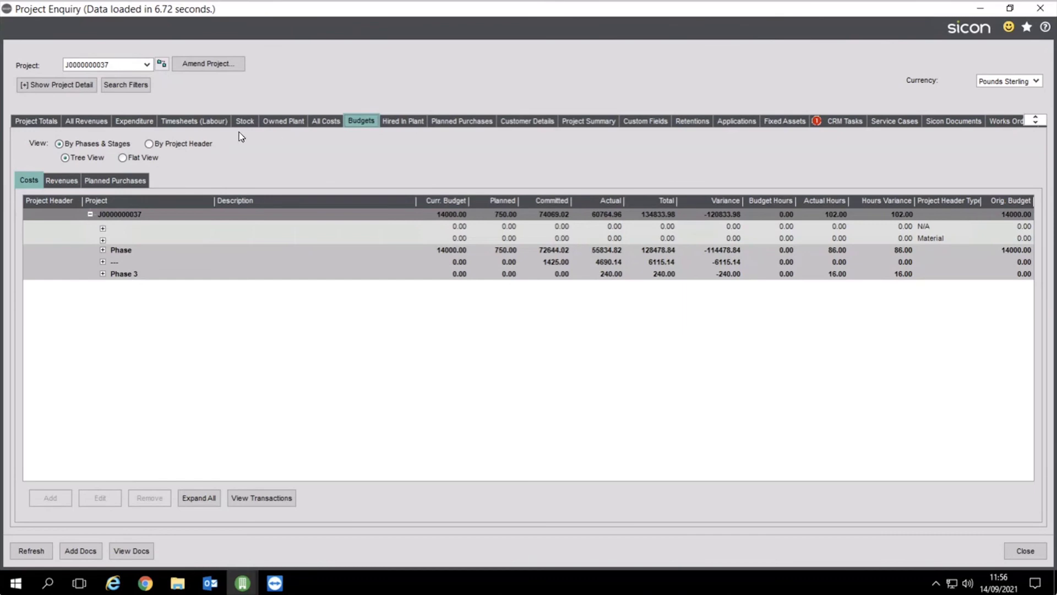
left_click(106, 124)
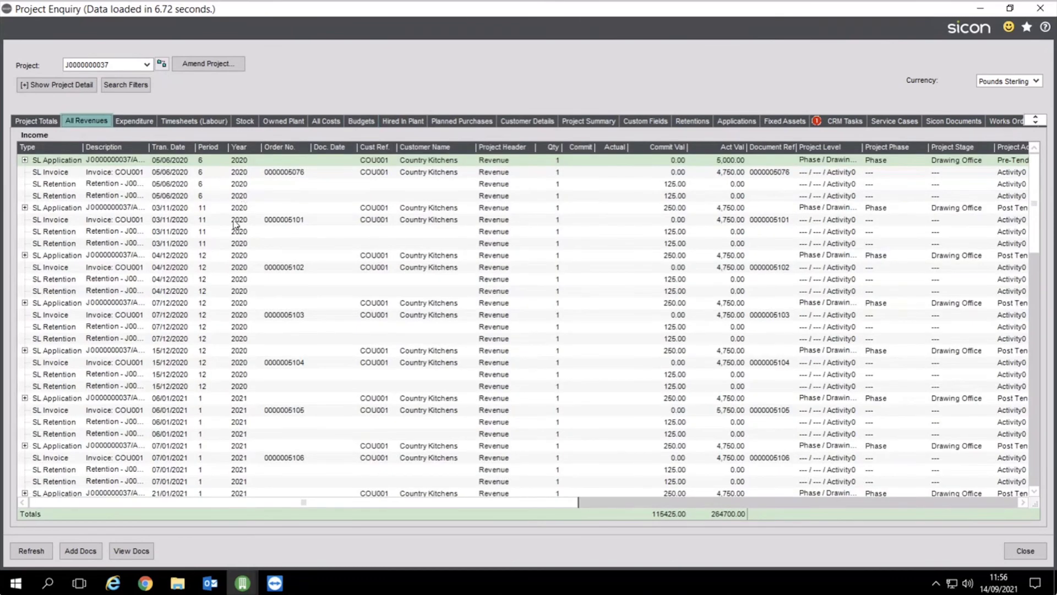
left_click(145, 125)
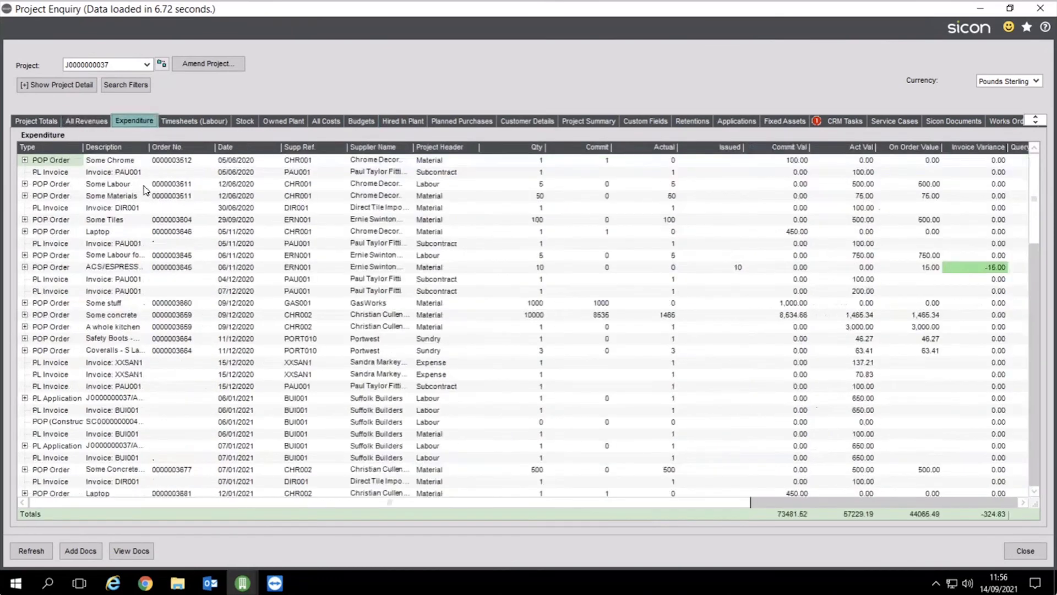
left_click(192, 124)
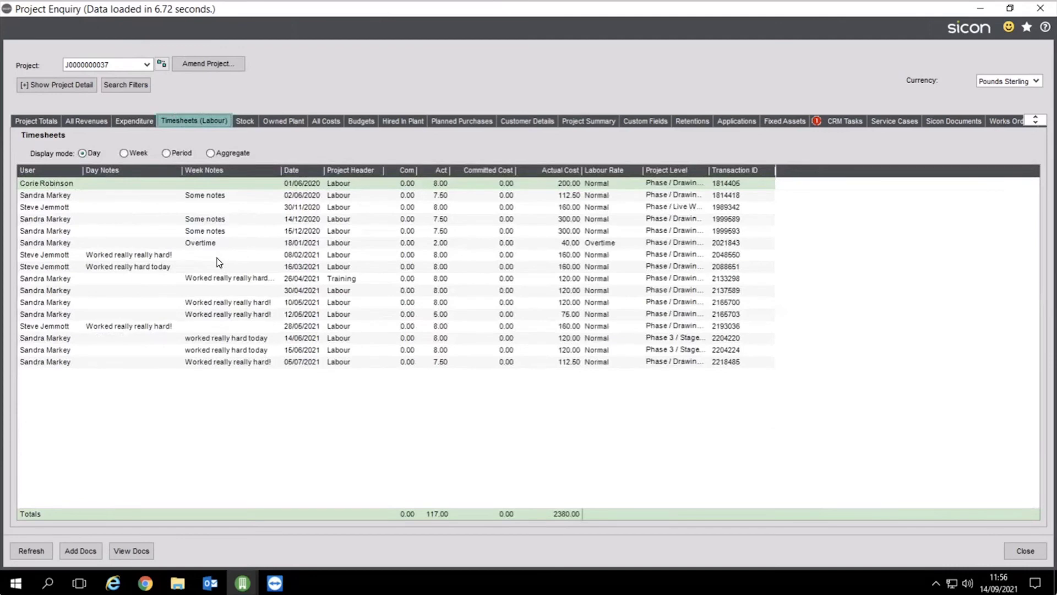
left_click(245, 121)
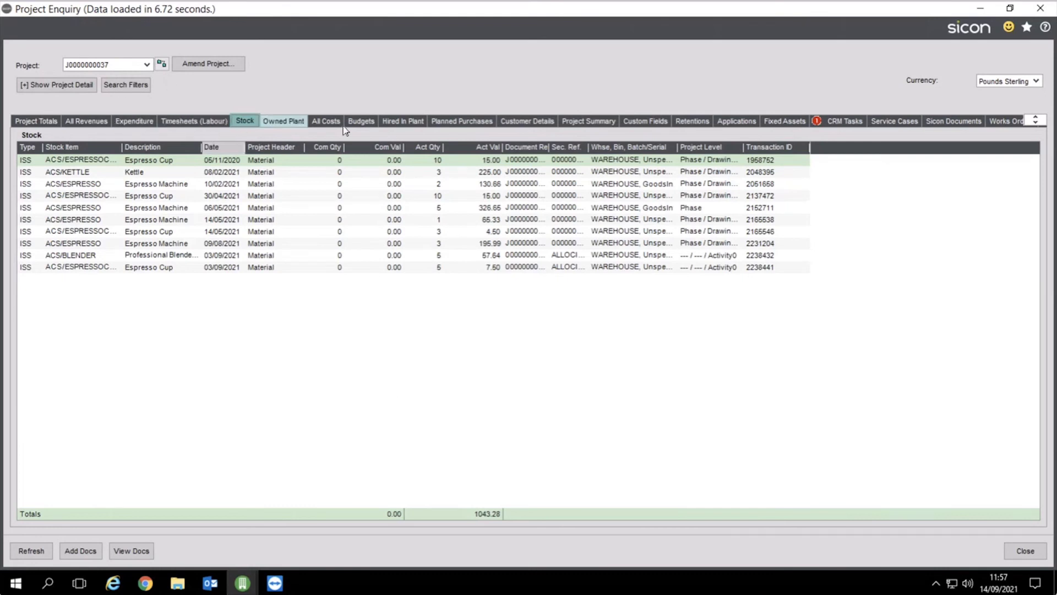
left_click(418, 124)
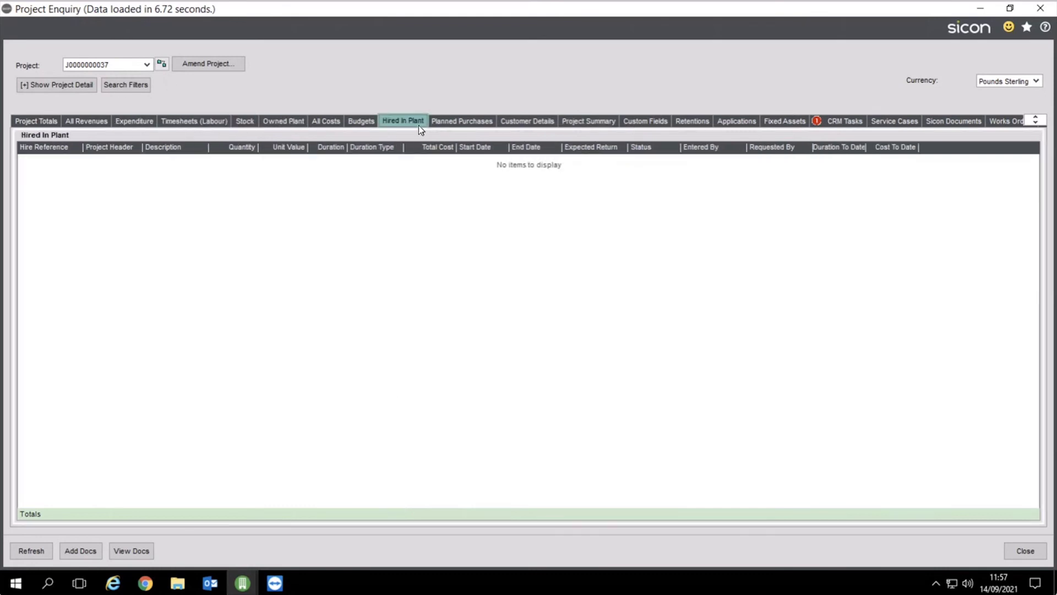
left_click(461, 125)
left_click(51, 121)
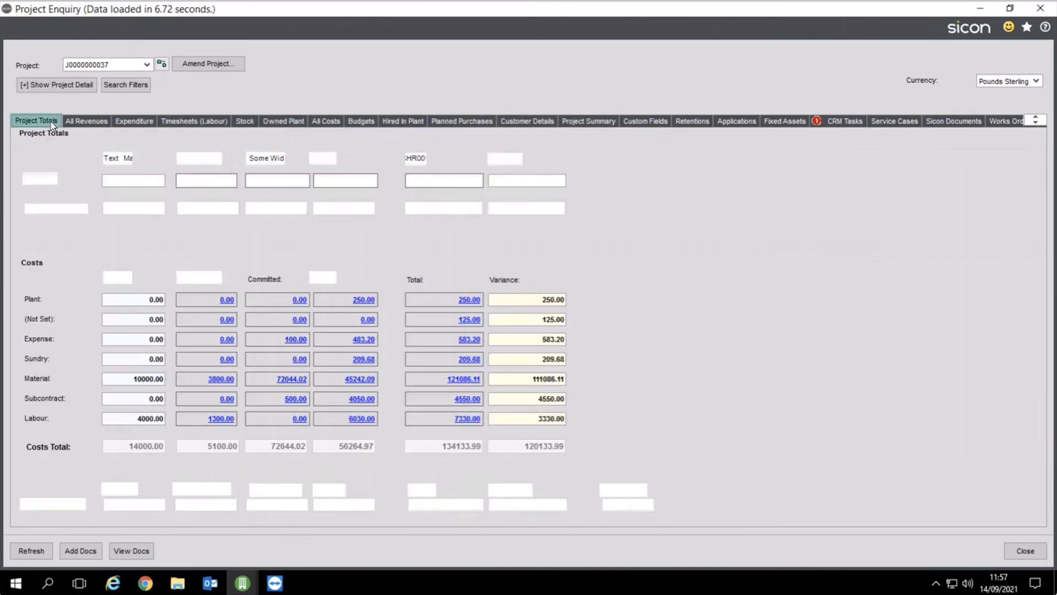
left_click(1026, 551)
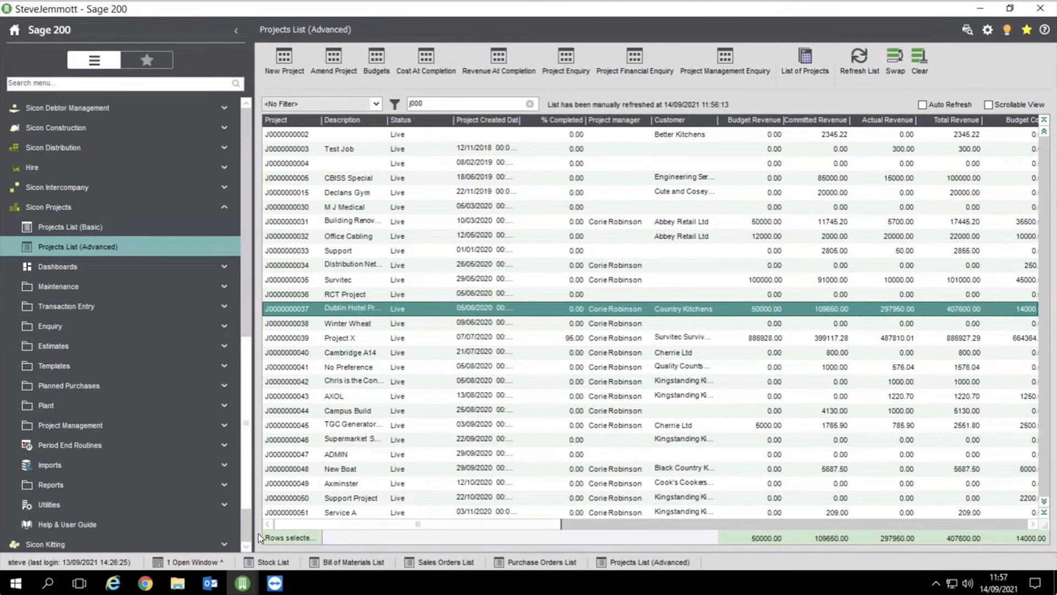
Open the Works Order Processing (WOP) Help and User Guide on the Sicon website in Chrome
left_click(144, 583)
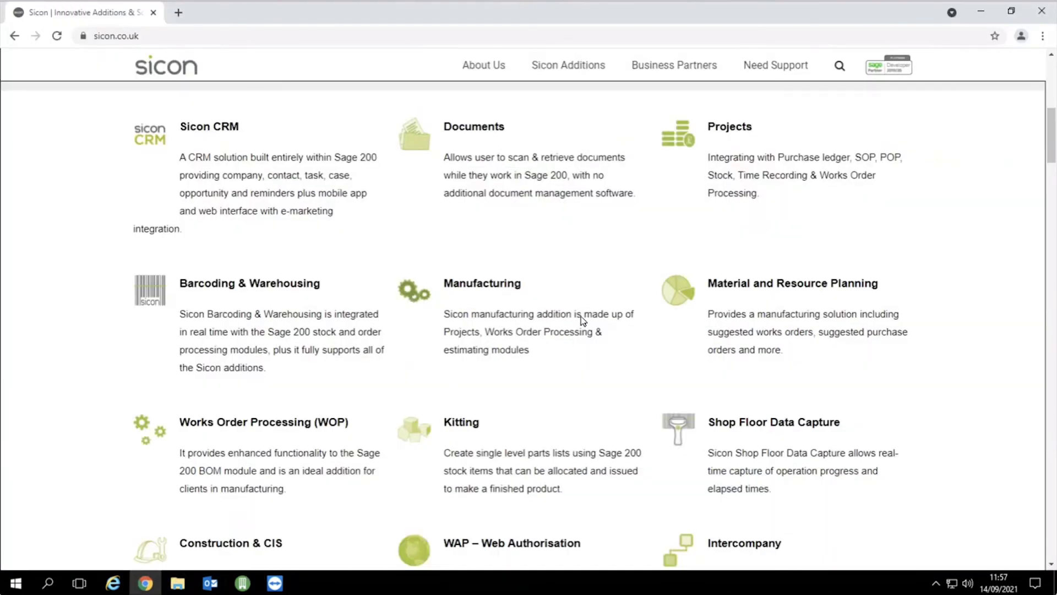
left_click(309, 428)
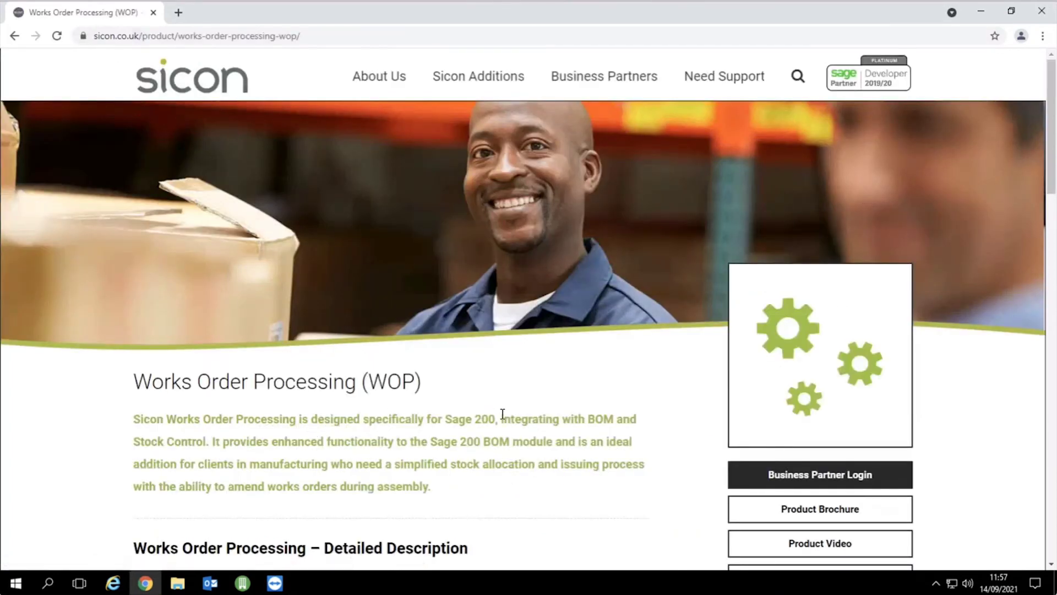
scroll(616, 419, "down", 2)
left_click(807, 445)
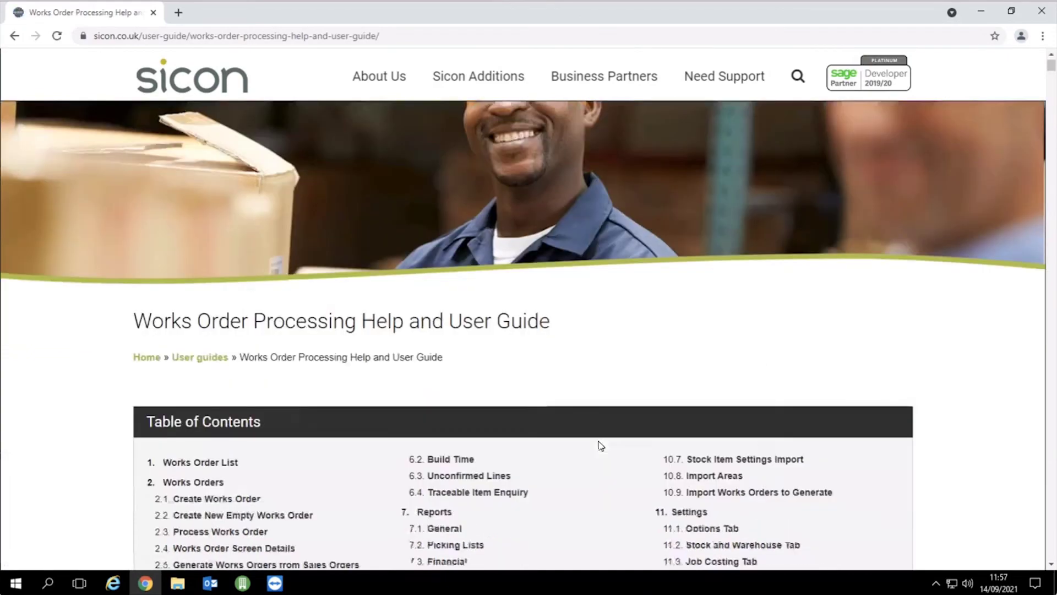
Jump to section 8.2 Manufacturing Attributes and read down to the employee Contact Details
scroll(573, 446, "down", 3)
left_click(465, 468)
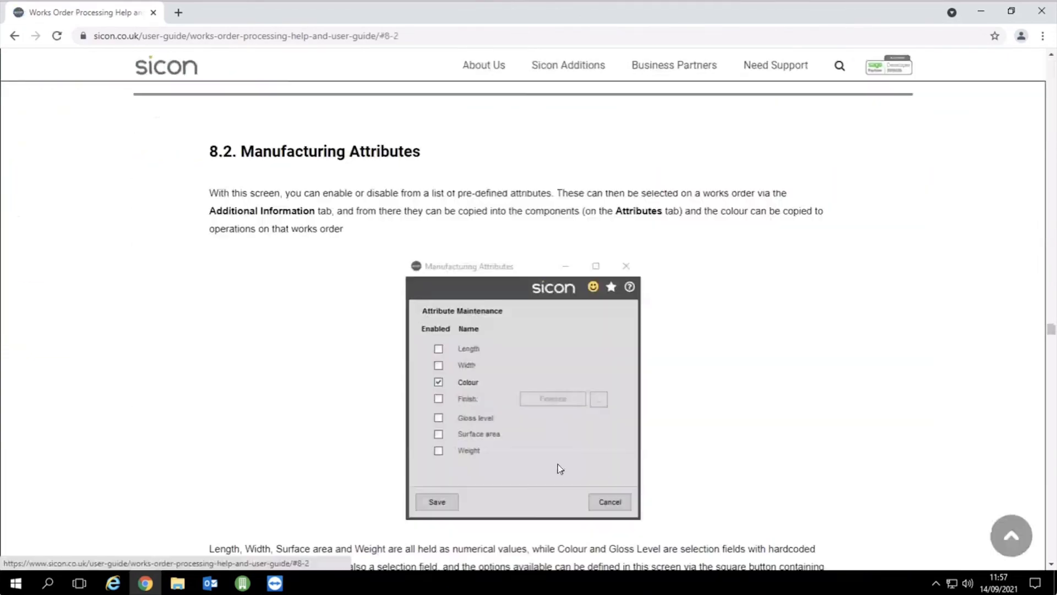
scroll(547, 424, "down", 15)
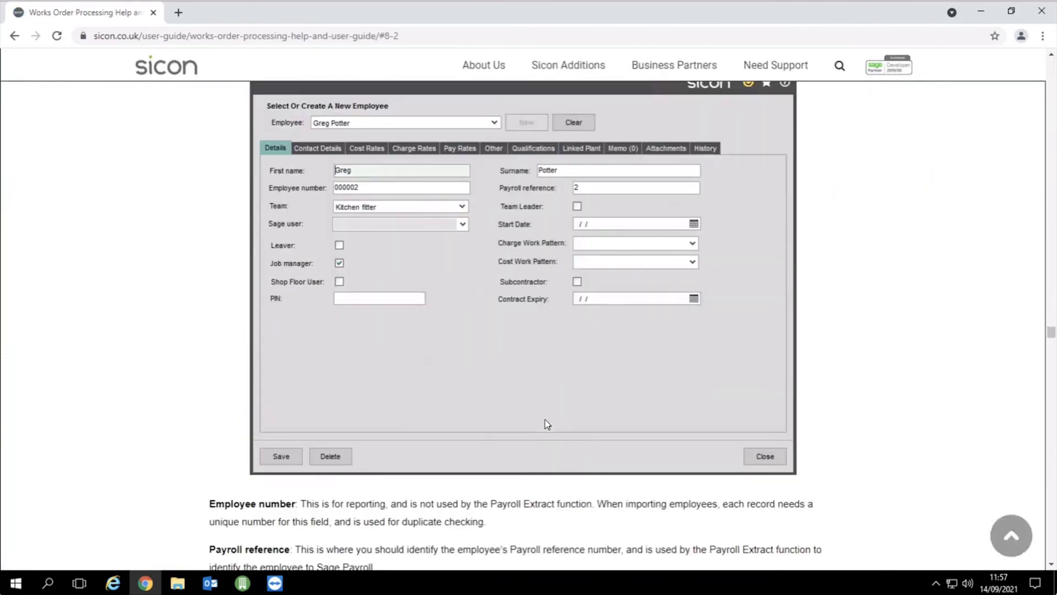
scroll(547, 424, "down", 12)
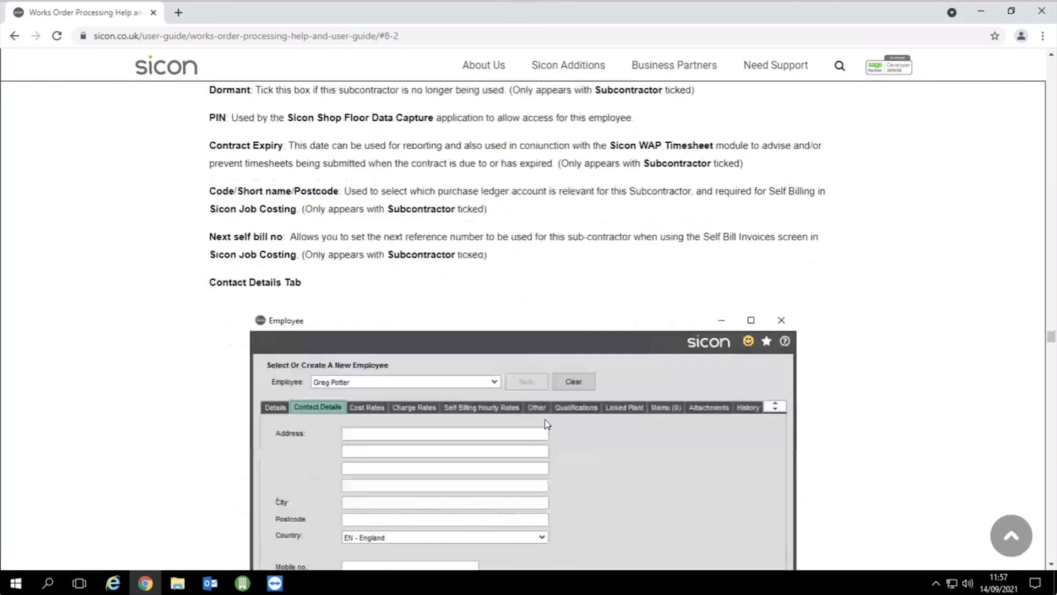